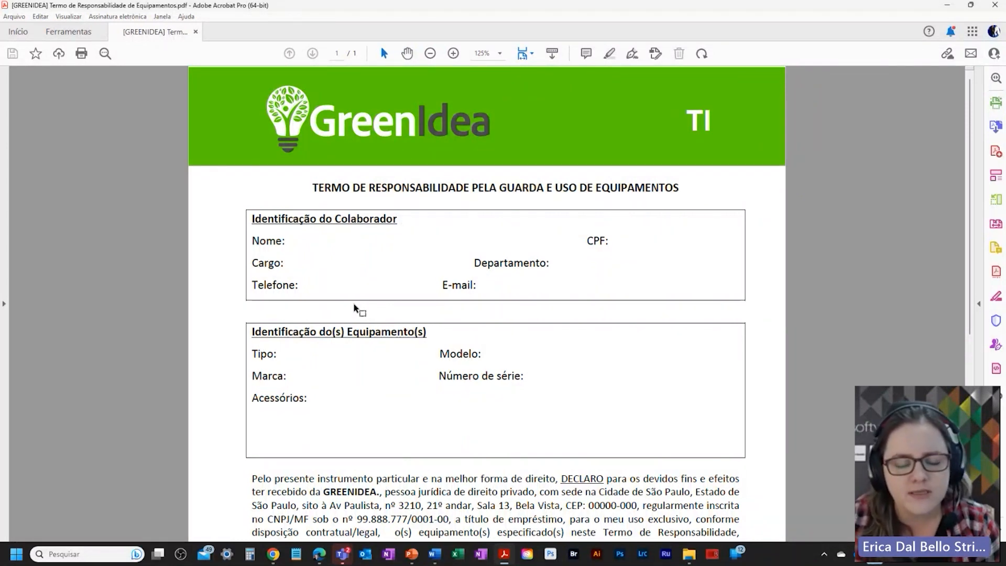
Step: Review the equipment-responsibility PDF, then close it to return to the Home screen
scroll(367, 314, down, 6)
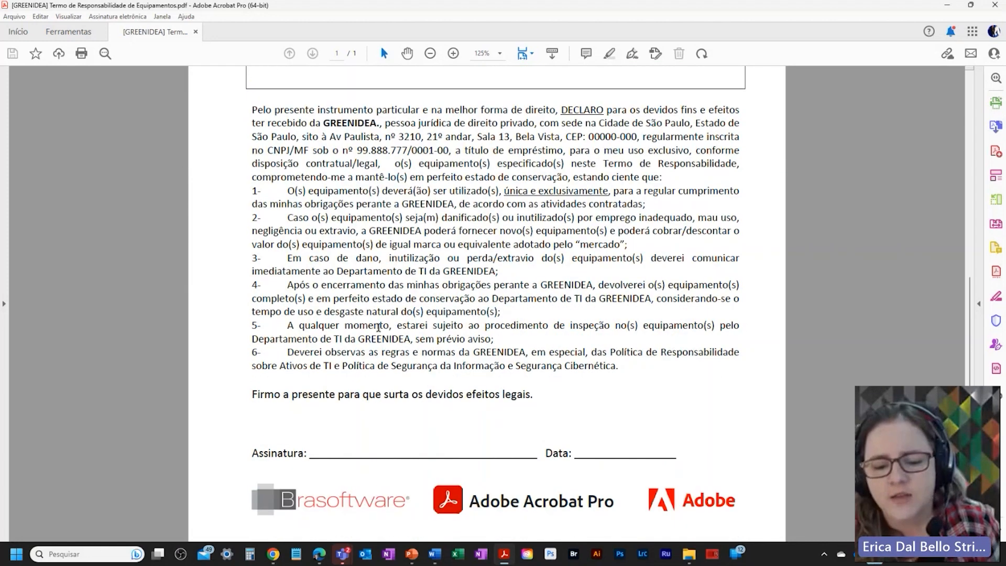
scroll(378, 327, up, 6)
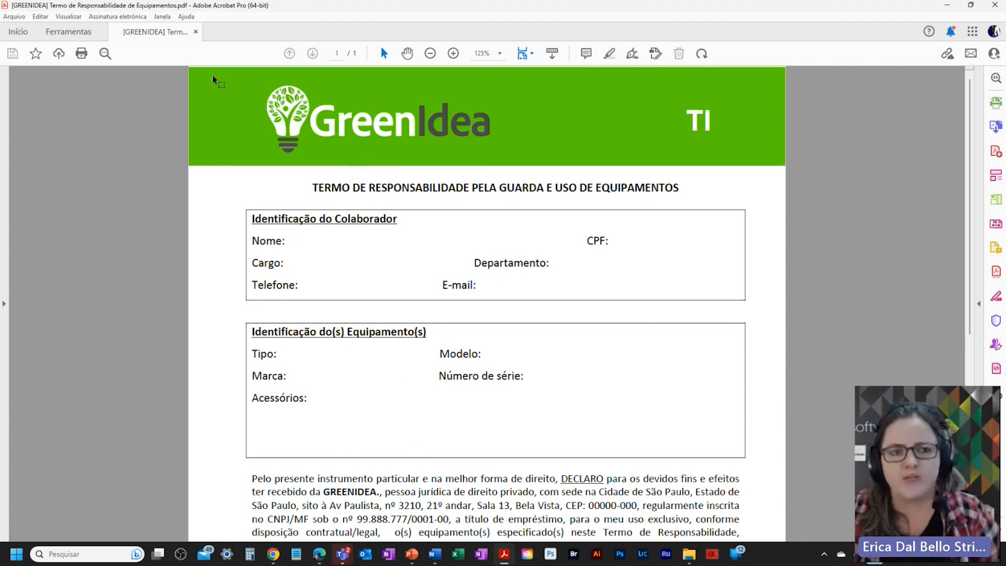
click(196, 31)
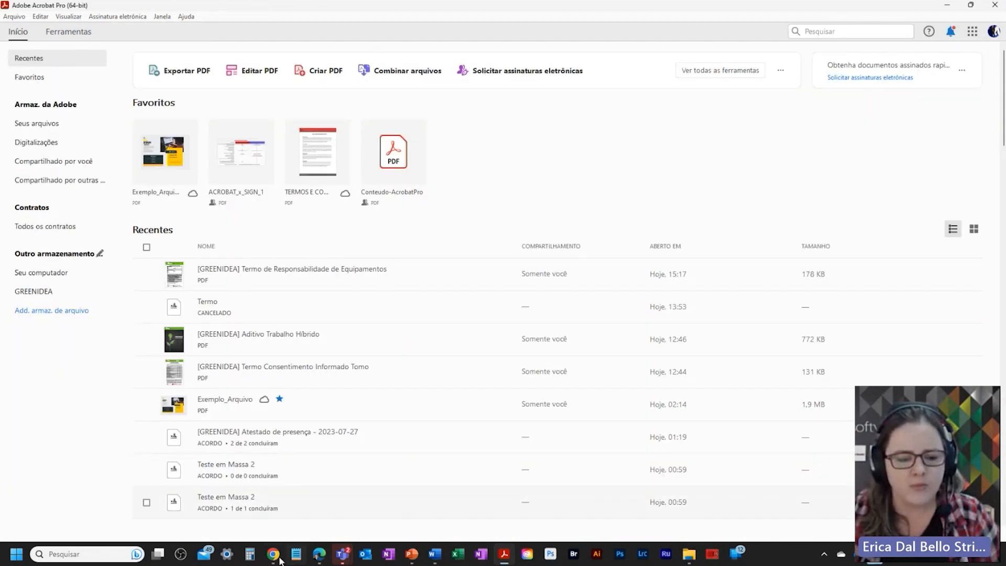
Step: From the Acrobat web home, start a new template via Criar modelo de assinatura eletrônica
click(319, 554)
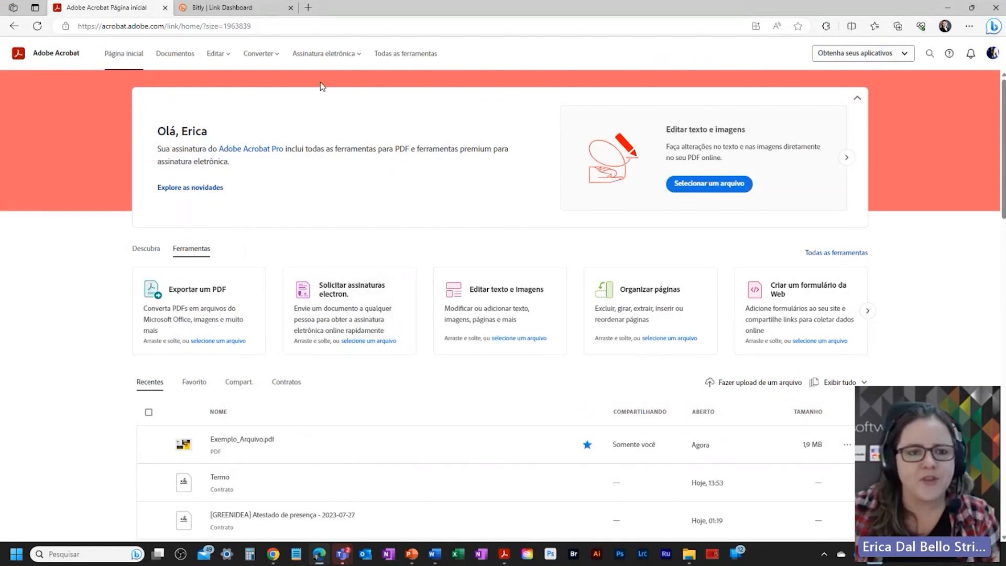
click(325, 54)
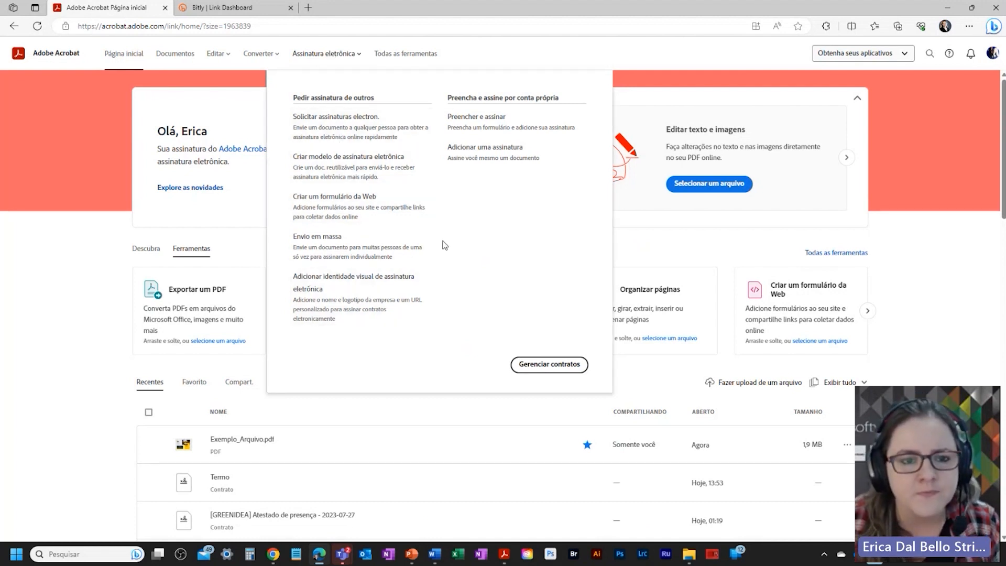
click(325, 165)
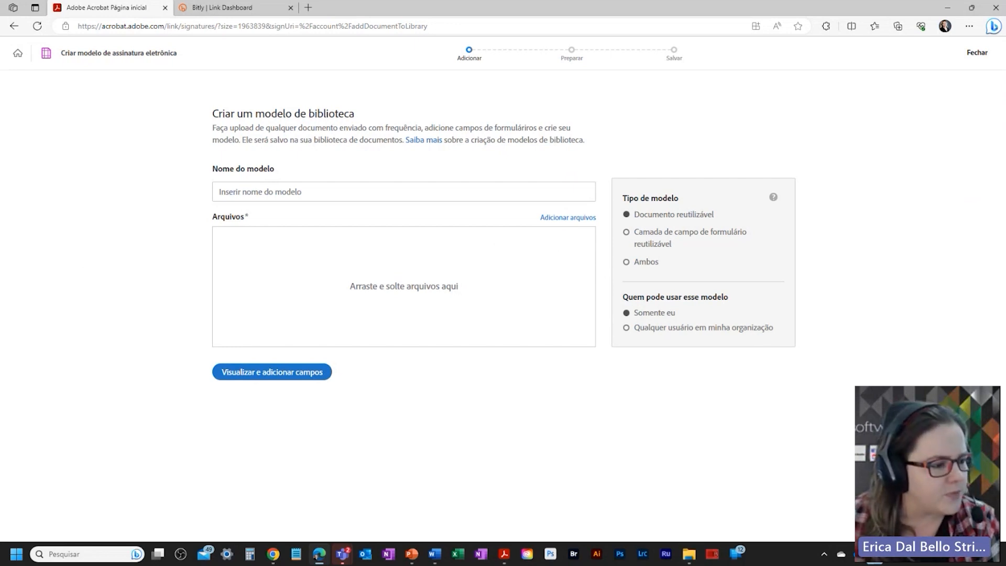
Step: Attach the equipment-responsibility PDF and name the template '[LIVE] Termo de Responsabilidade de Equipamentos'
key(alt+Tab)
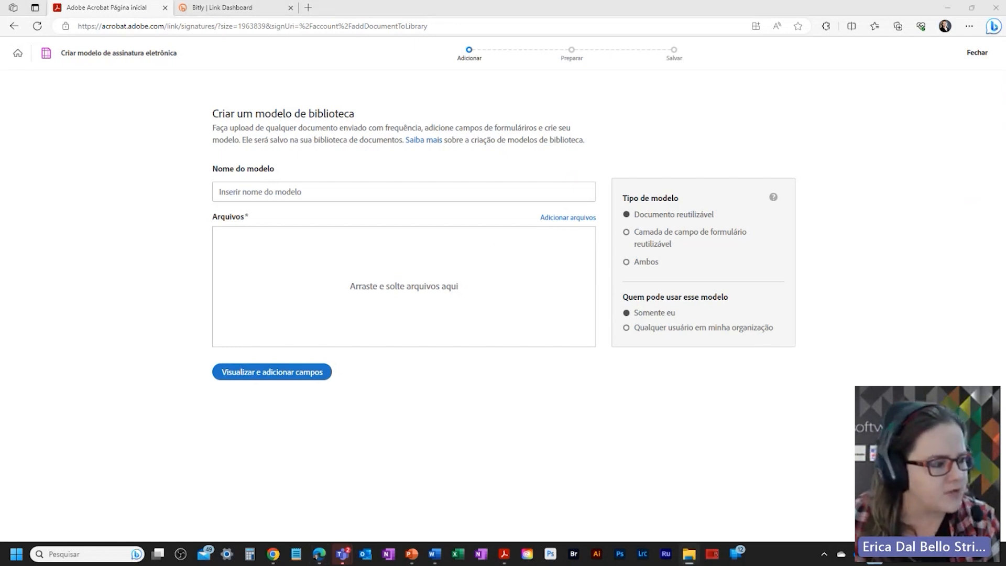
drag(396, 233, 445, 257)
double_click(245, 192)
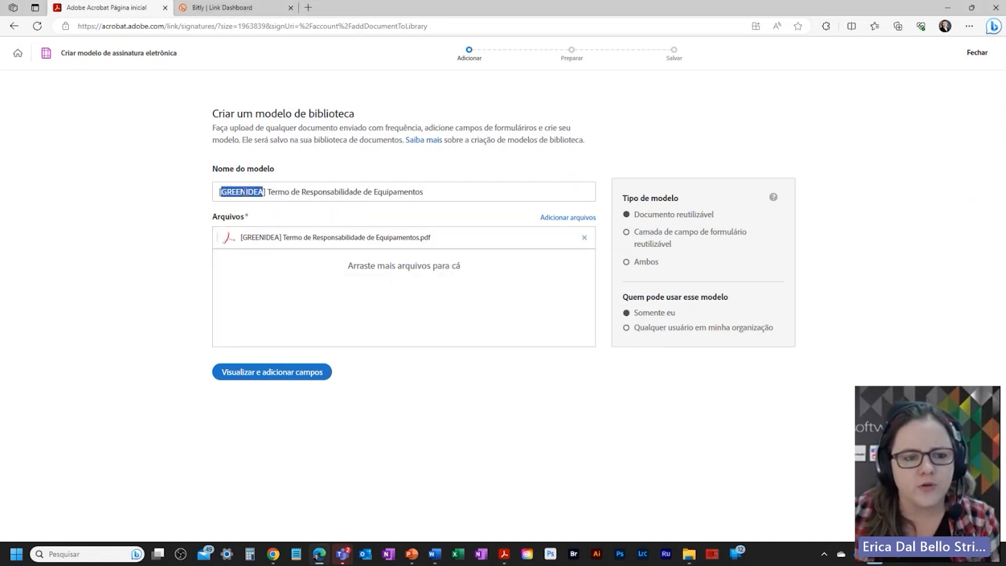
text(LIVE)
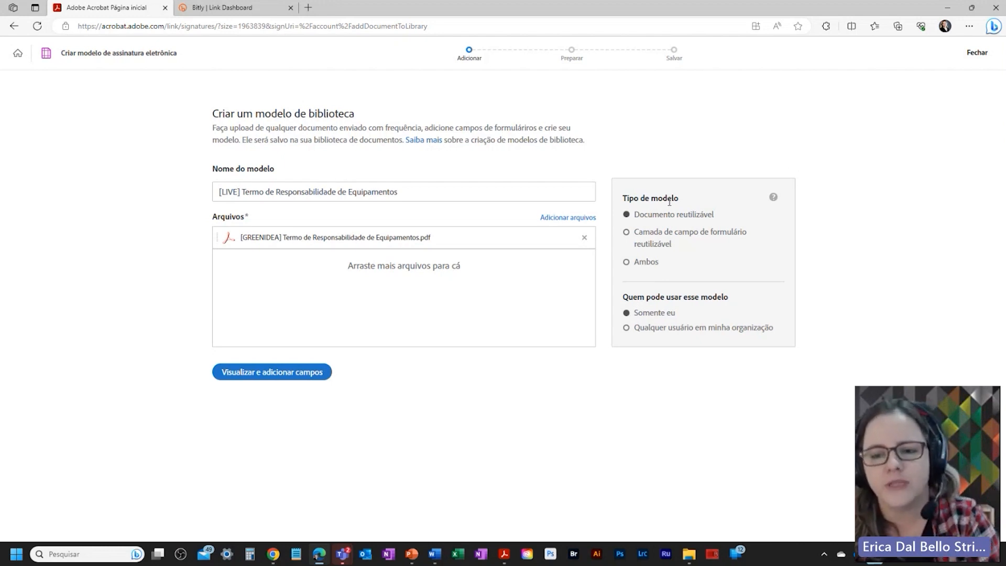
Step: Keep the template type as Documento reutilizável and open the GreenIdea form for adding fields
click(625, 234)
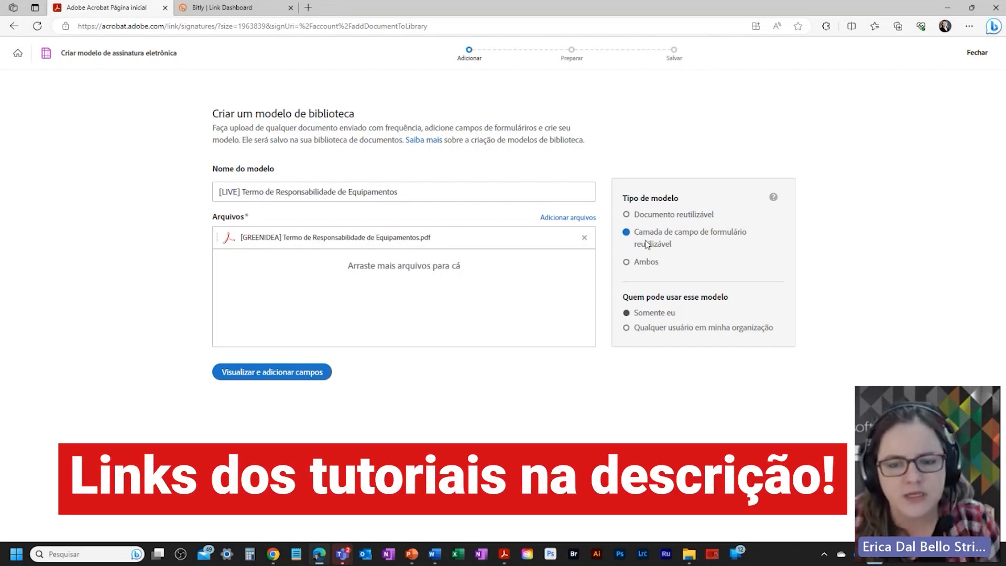
click(629, 216)
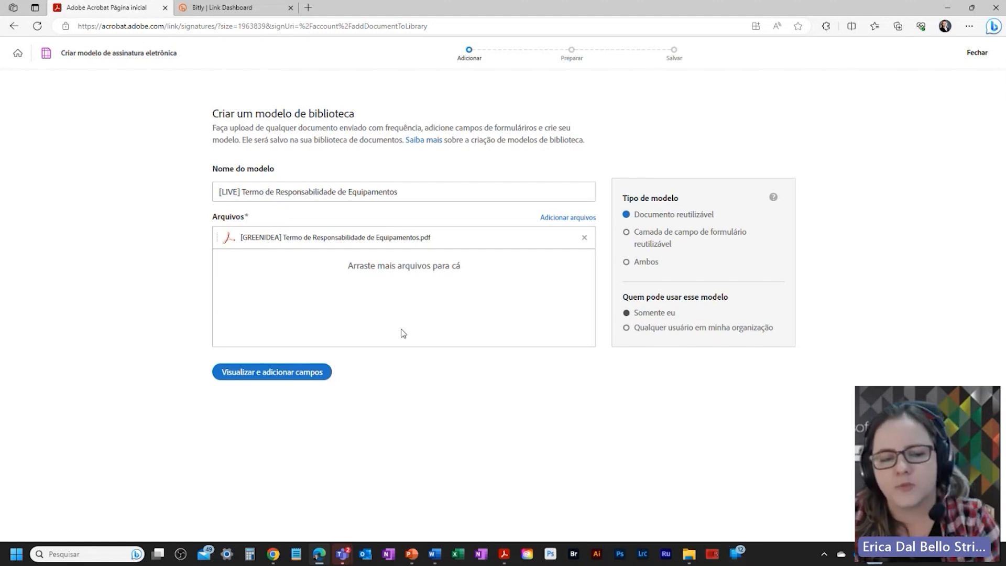
click(254, 374)
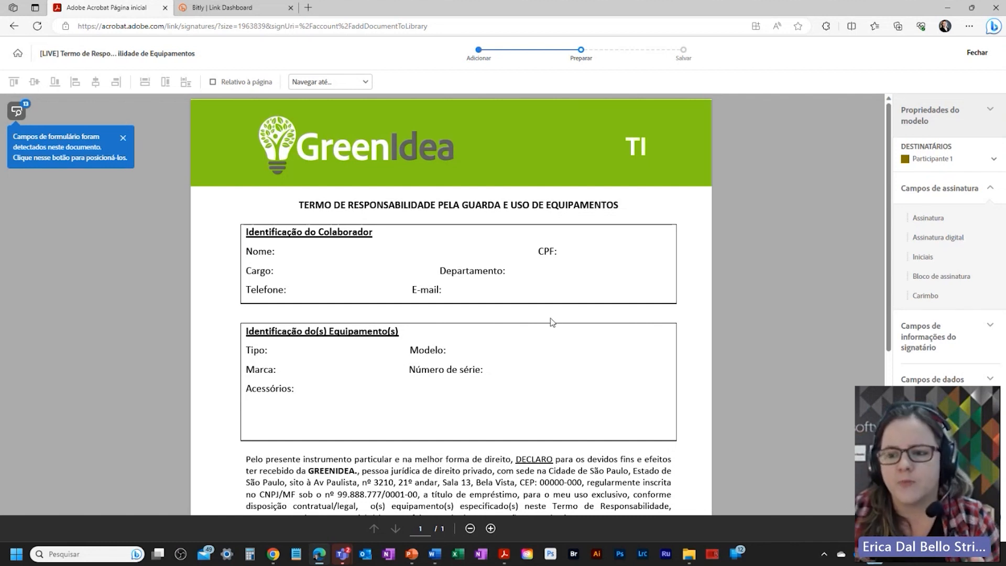
Step: Collapse the Campos de assinatura list in the right panel
click(988, 194)
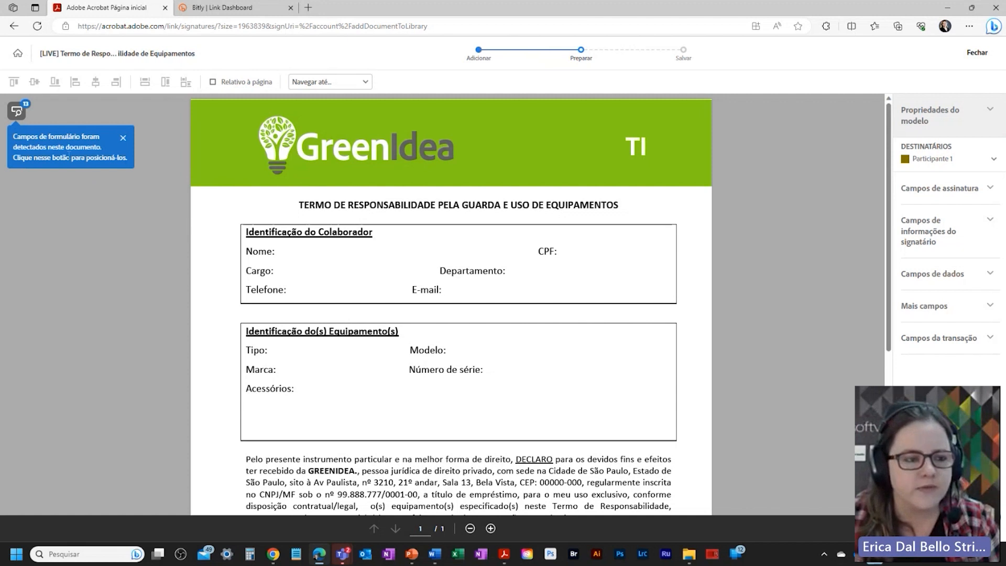
Step: Auto-detect the form's fields, check them, and expand Campos de informações do signatário
click(17, 112)
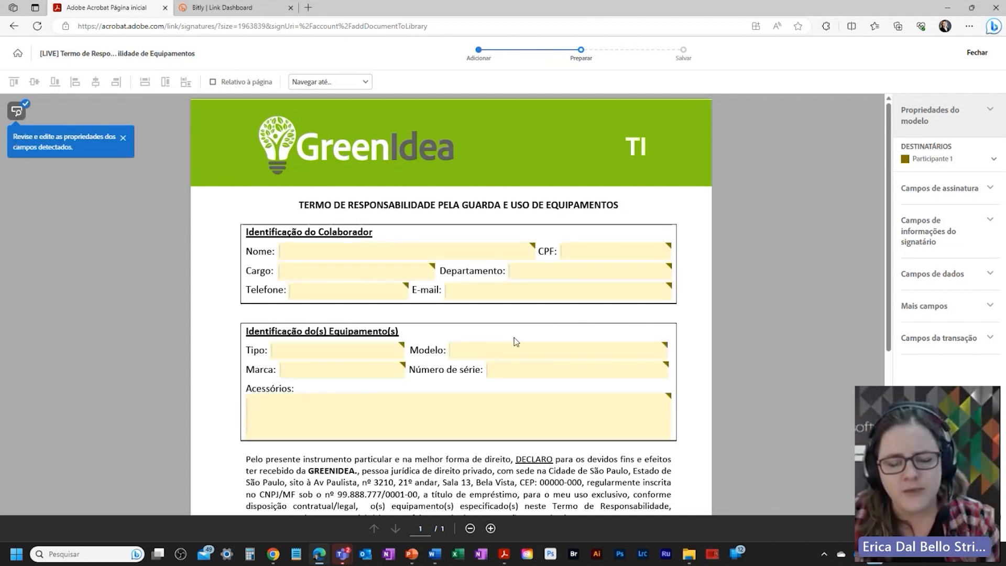
scroll(576, 390, down, 6)
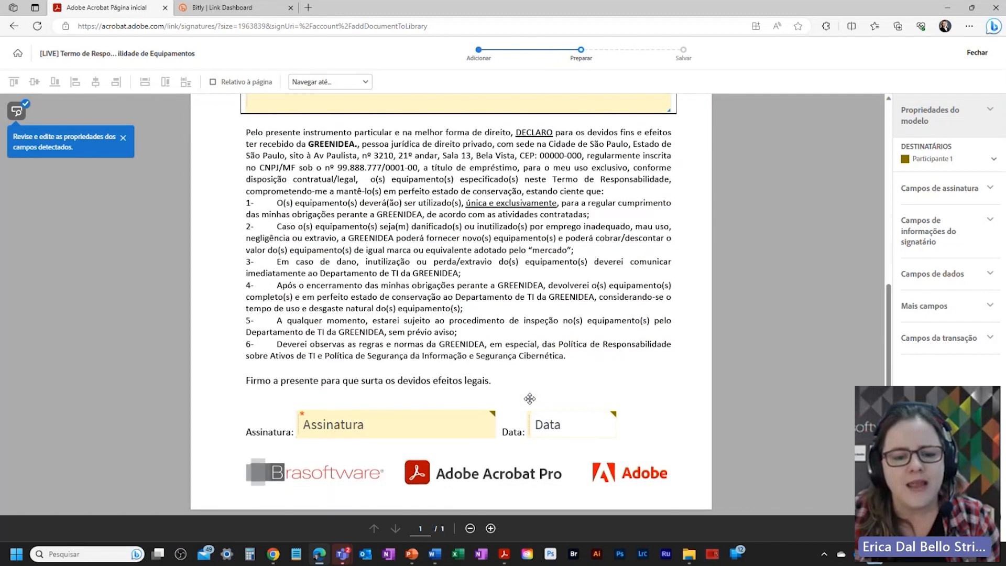
scroll(428, 401, up, 6)
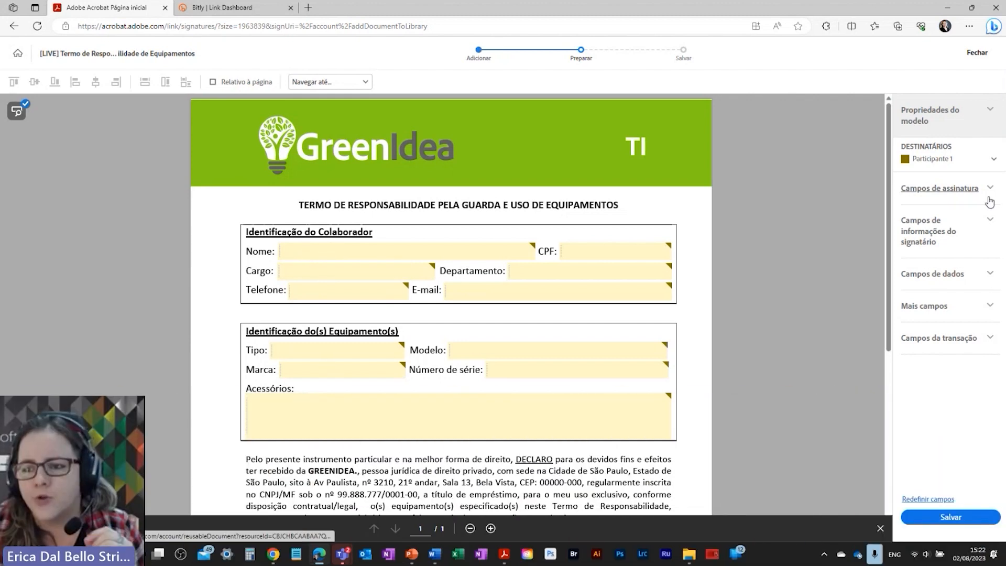
click(993, 218)
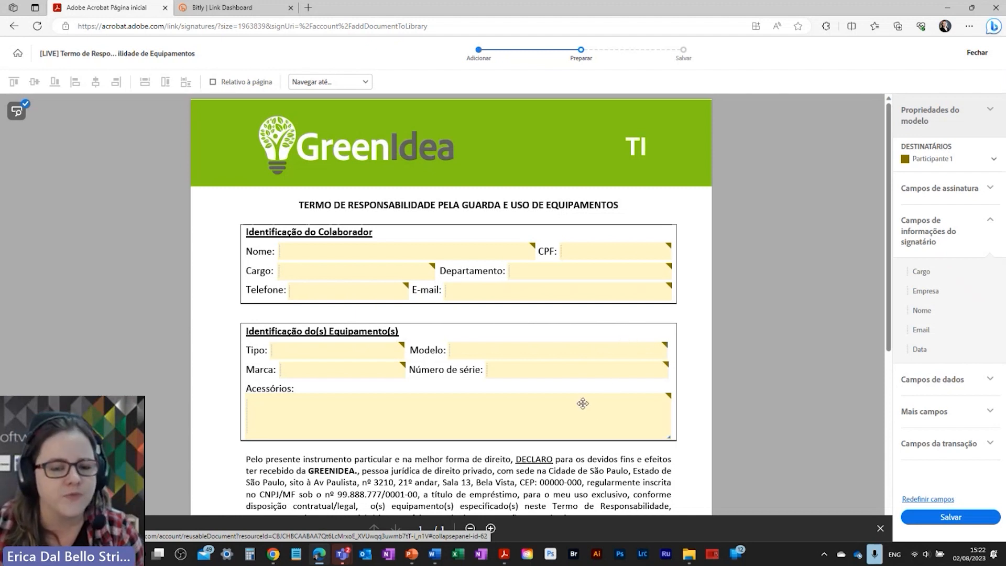
Step: Make the Nome blank a full-name signer field named NomeCompleto
right_click(348, 250)
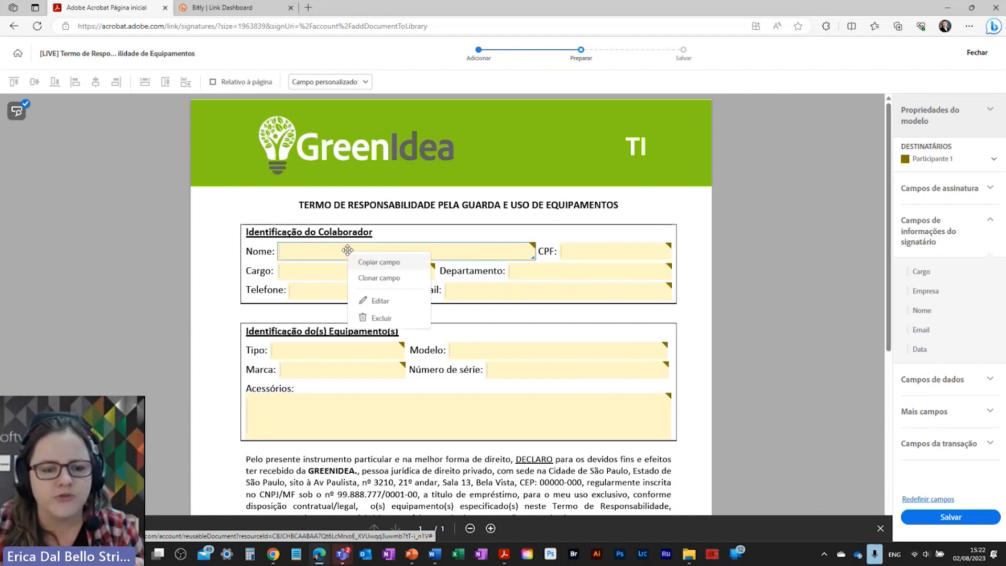
click(423, 302)
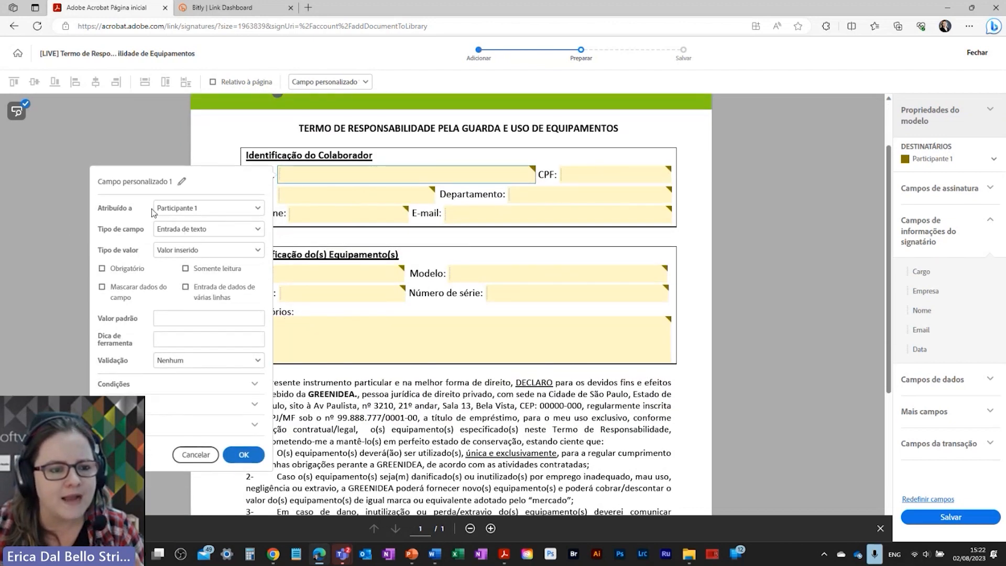
click(181, 234)
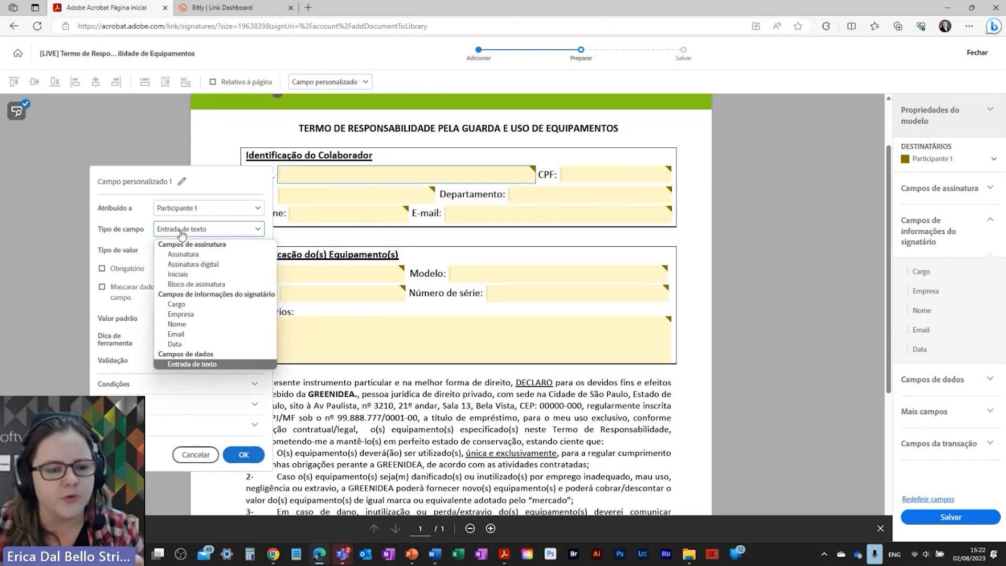
click(191, 325)
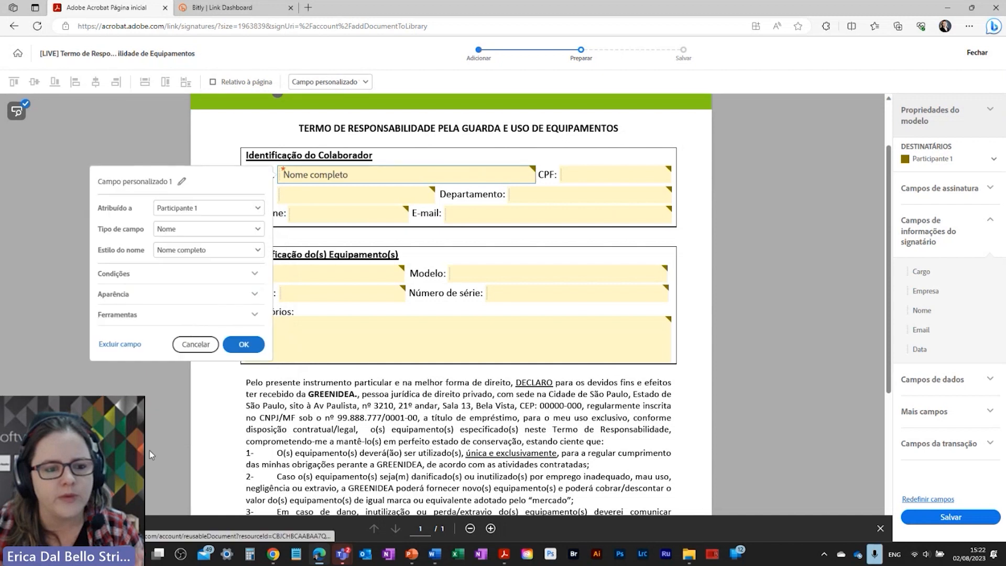
click(182, 181)
text(N)
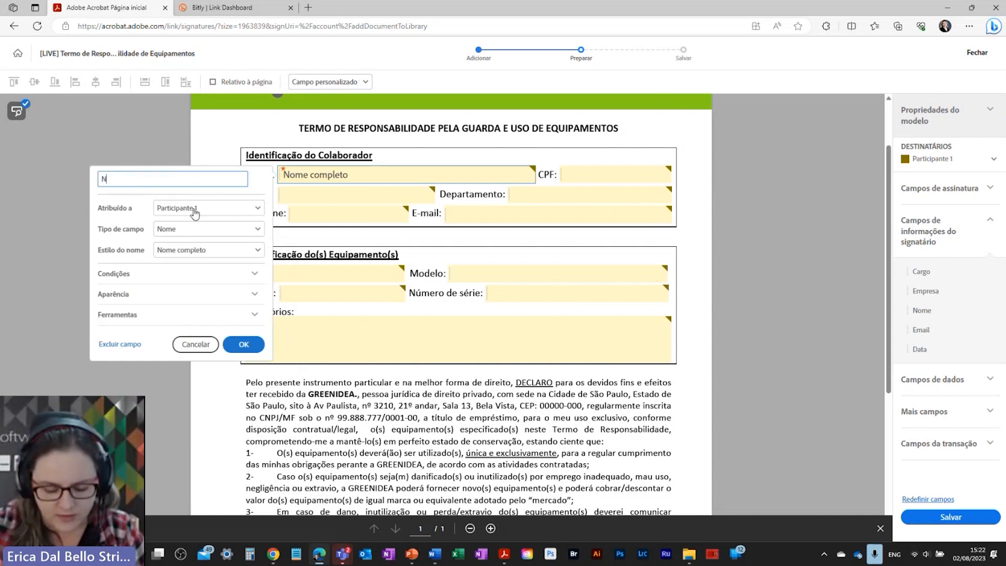
text(omeCompleto)
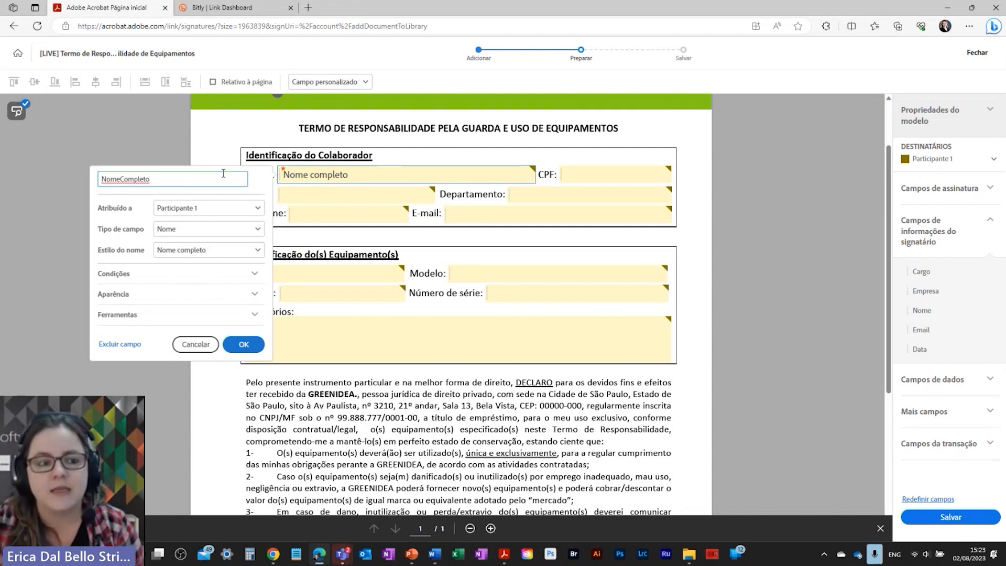
click(244, 344)
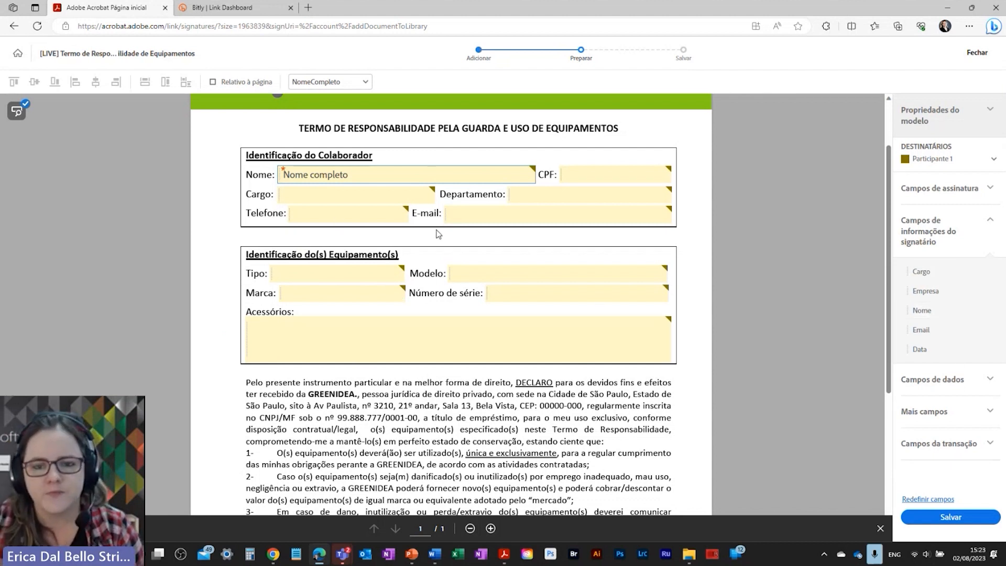
Step: Rename the CPF field to 'C' and mark it required
right_click(592, 173)
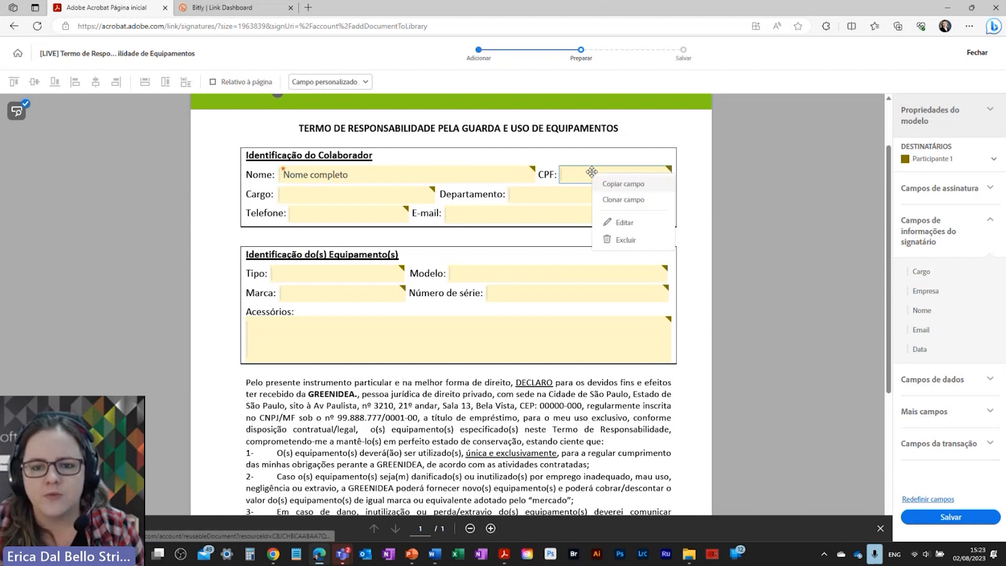
click(614, 229)
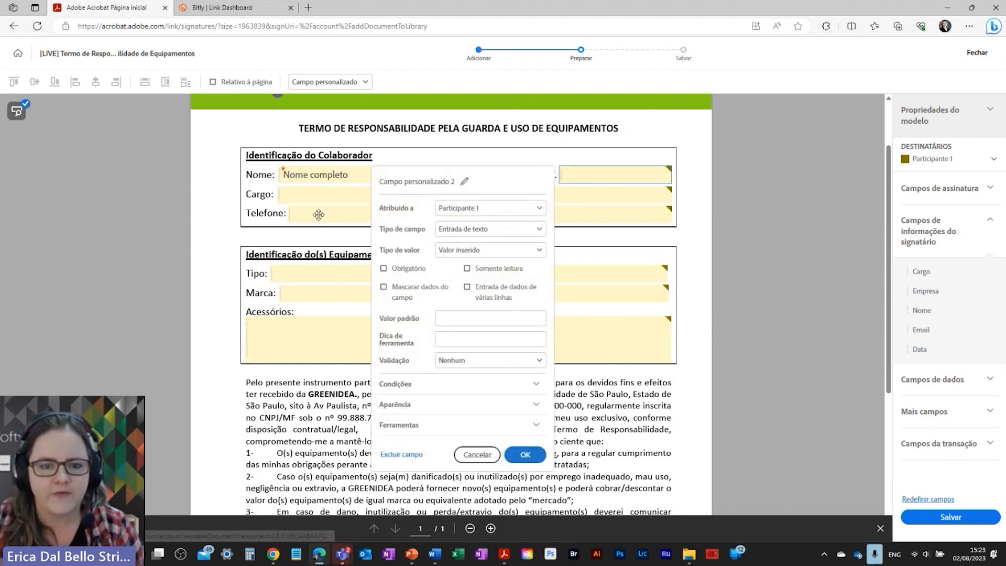
triple_click(449, 179)
text(CPF)
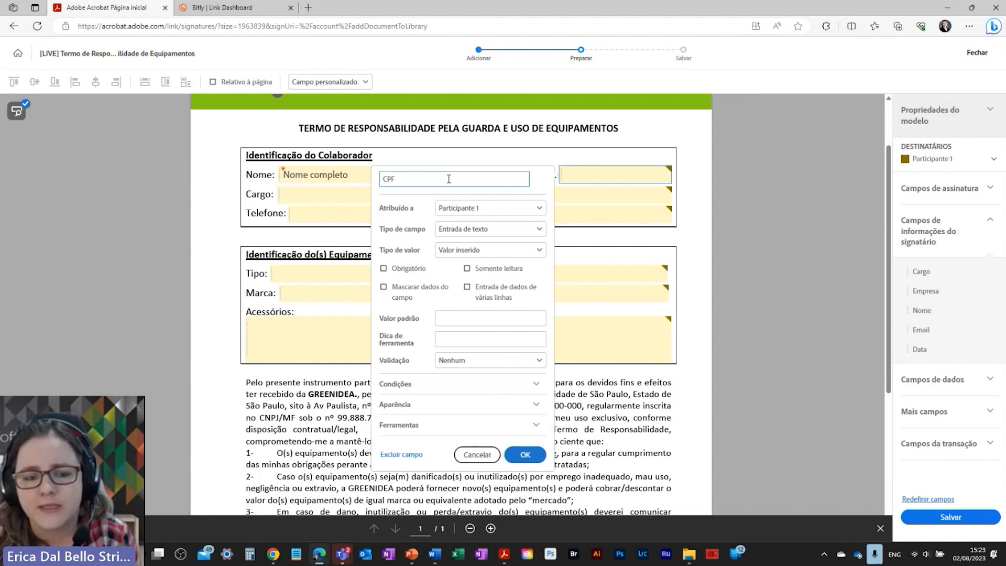
click(384, 270)
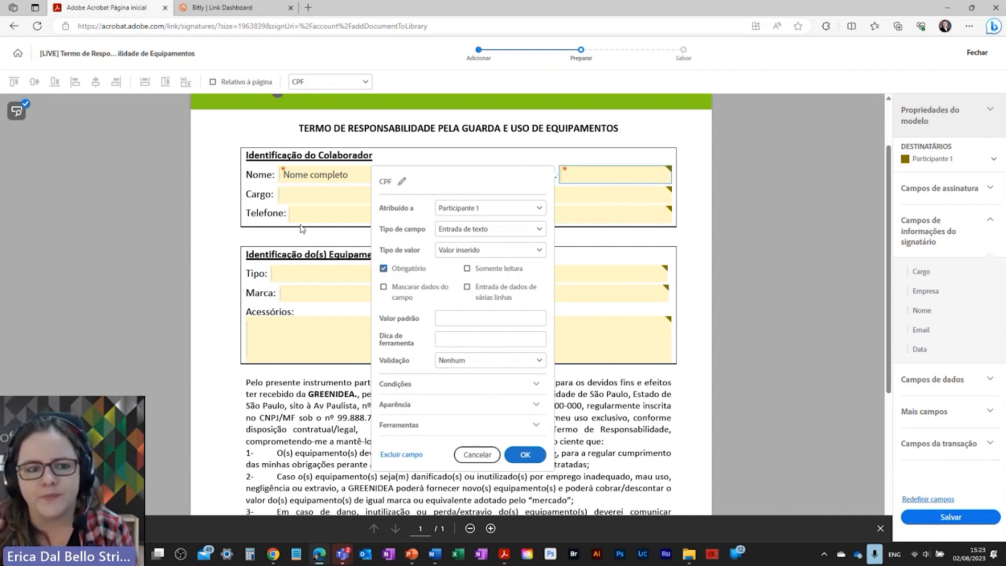
click(253, 210)
Step: Set the Cargo field's type to Cargo (job title)
right_click(311, 193)
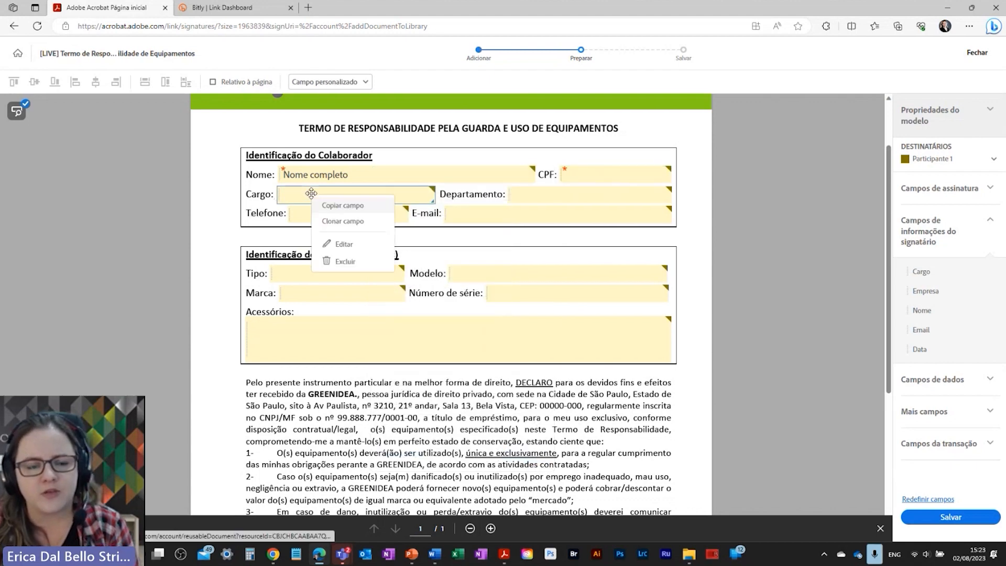
click(335, 204)
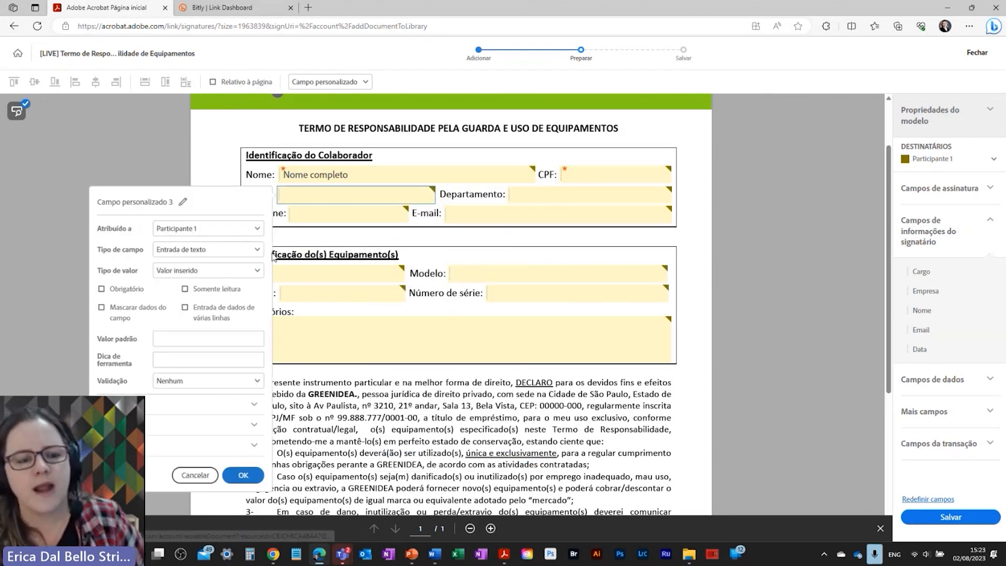
click(182, 251)
click(184, 325)
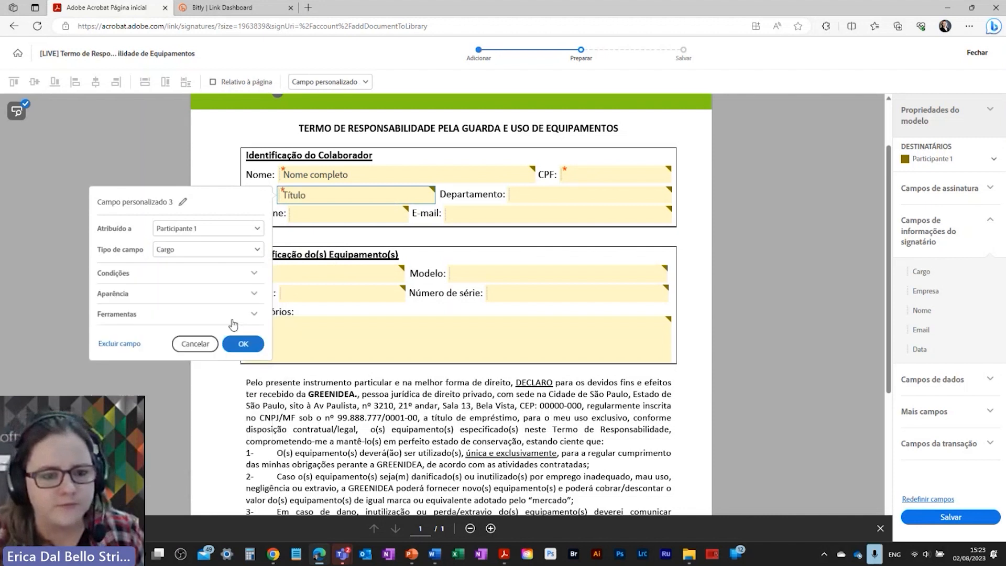
click(520, 195)
Step: Rename the Departamento field to Dep and make it required
right_click(520, 196)
click(540, 244)
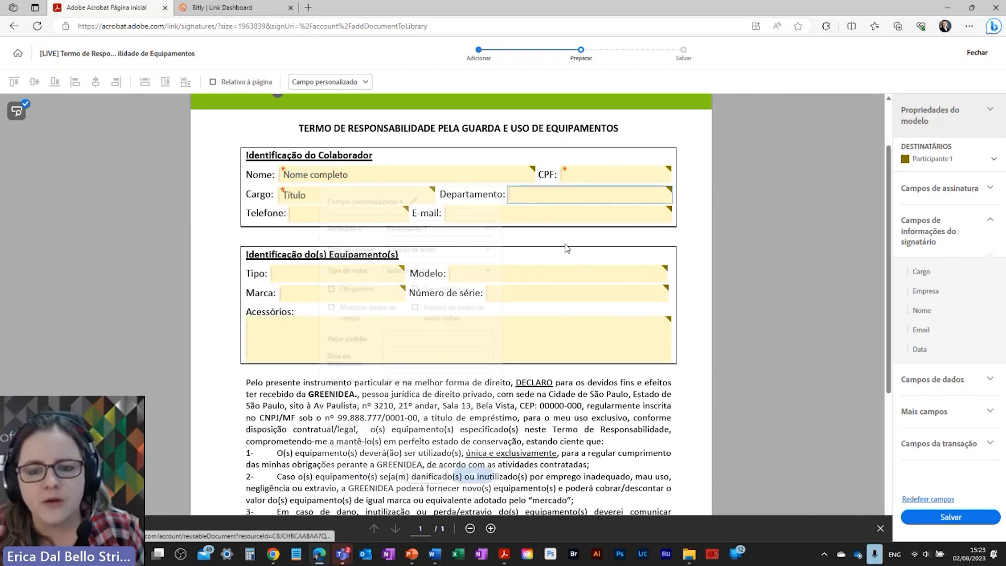
click(411, 203)
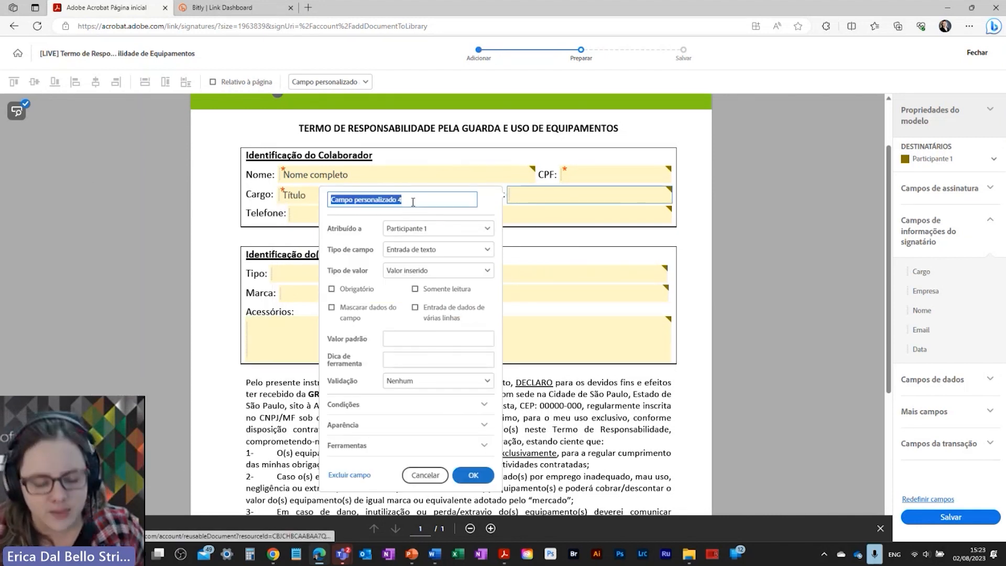
text(De)
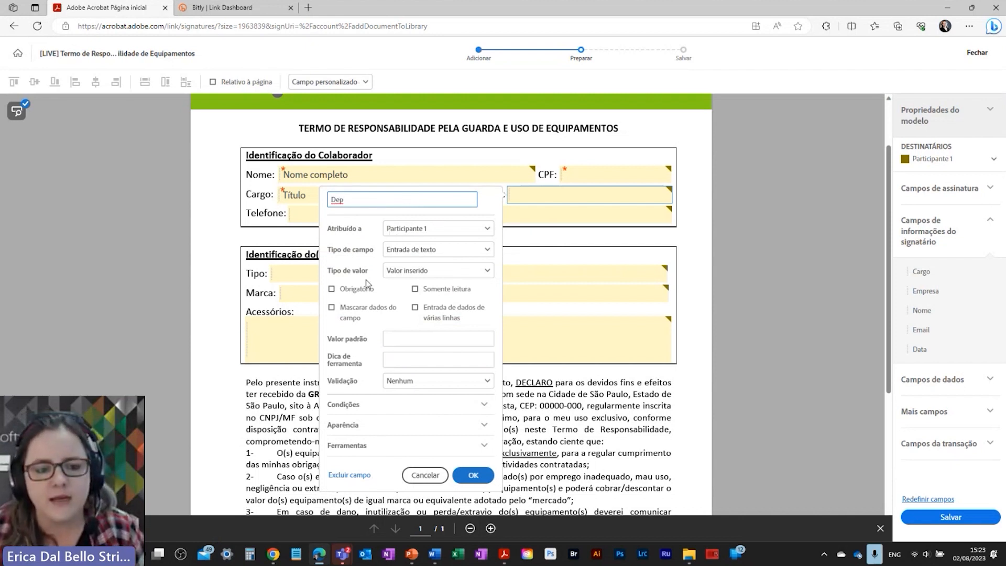
text(p)
click(361, 292)
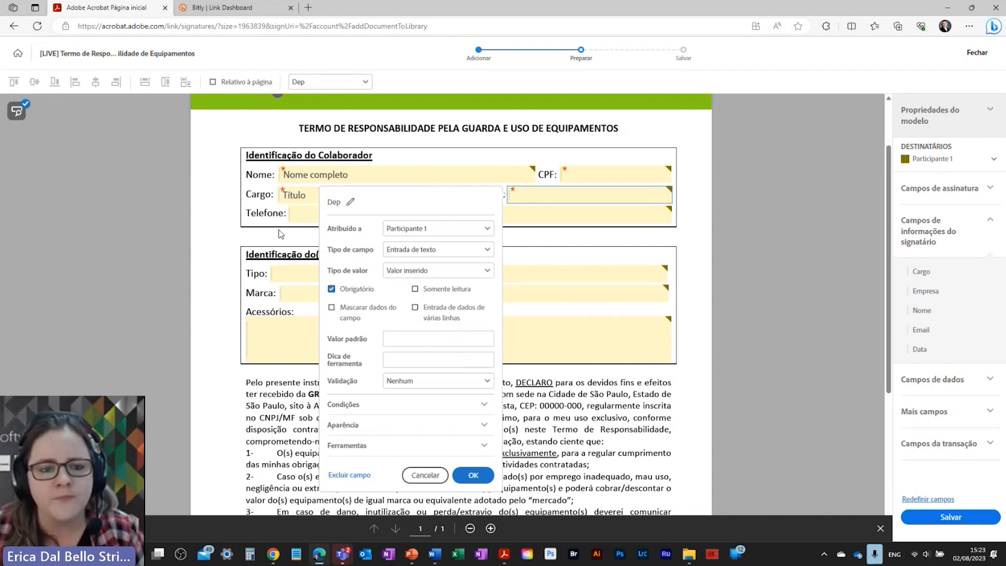
key(Return)
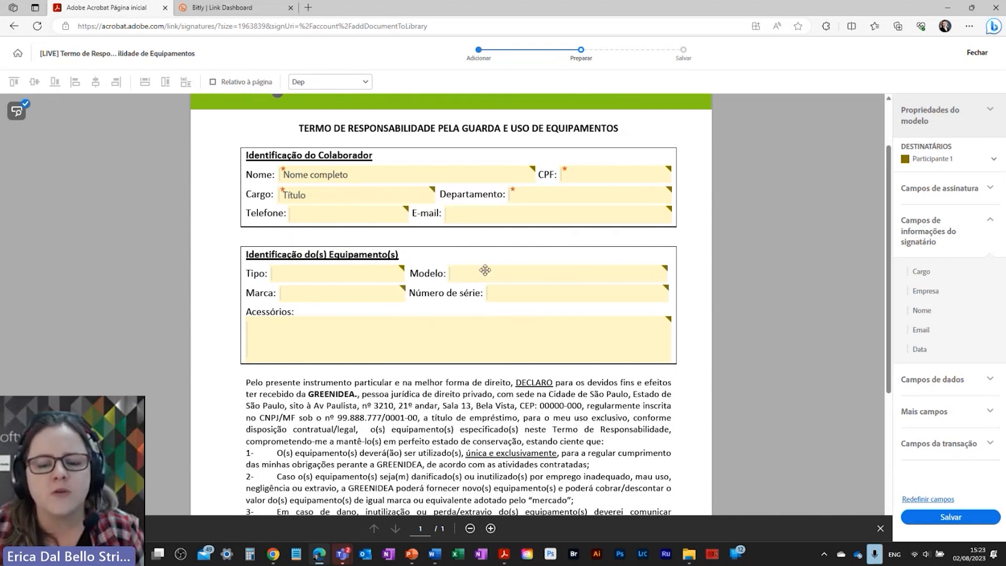
Step: Change the E-mail field's type to Email
right_click(475, 215)
click(506, 265)
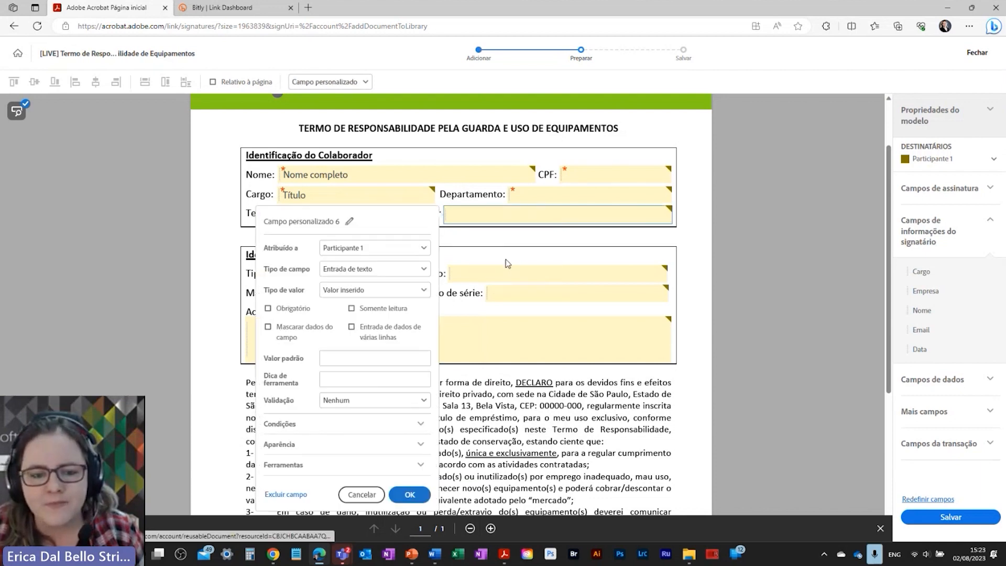
click(342, 270)
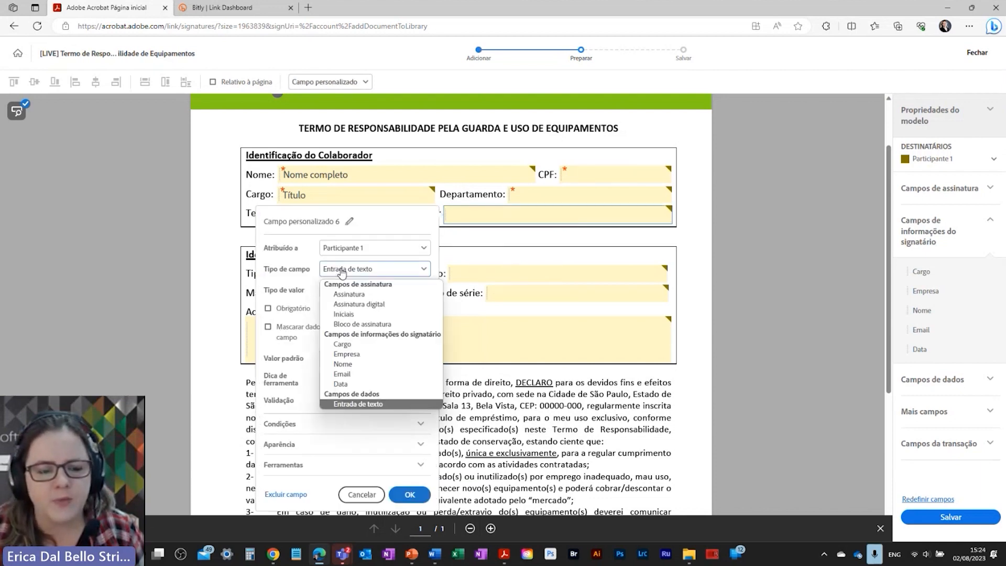
click(355, 376)
click(509, 252)
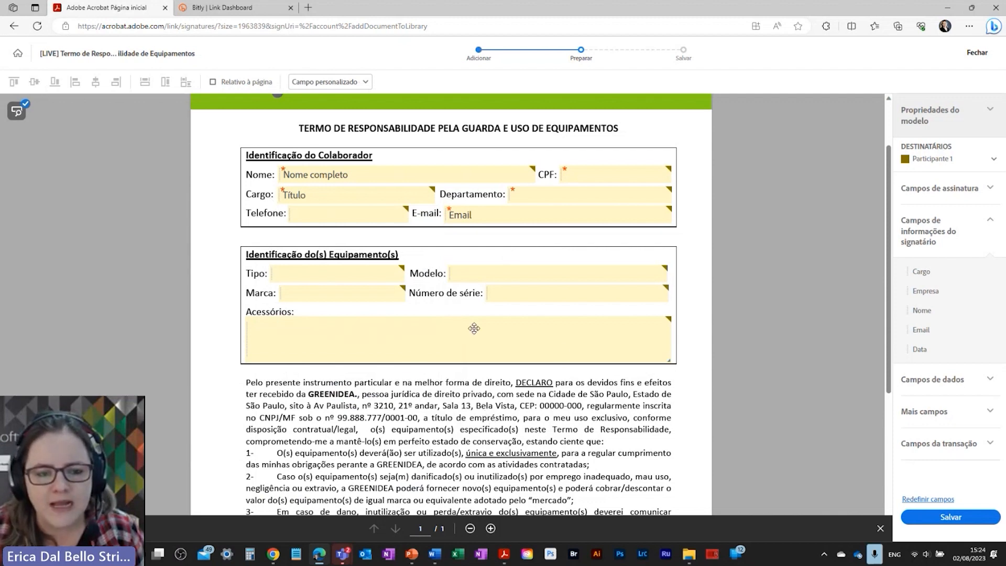
scroll(445, 378, down, 5)
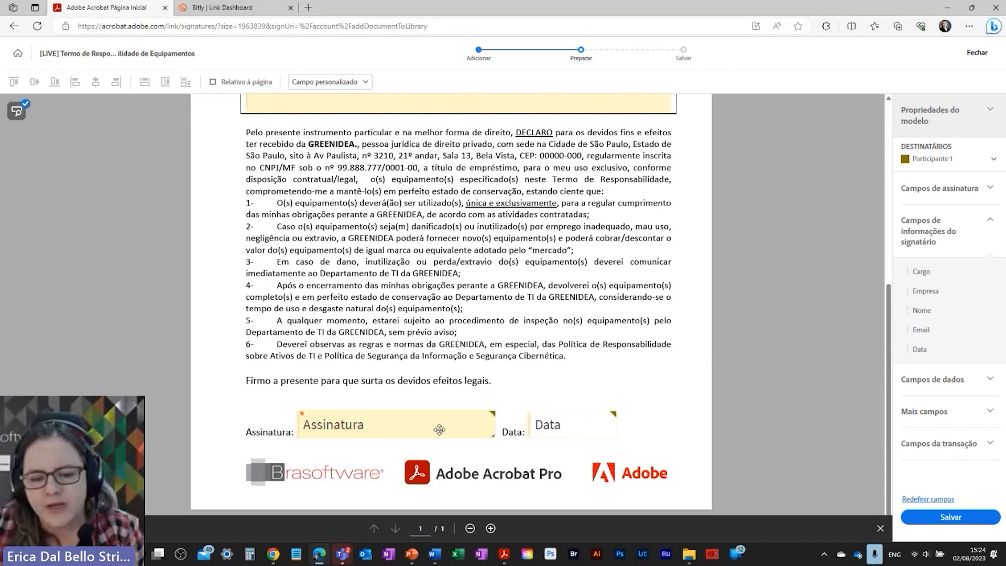
Step: Give the Data 1 field the dd/mm/yyyy format and resize it onto the Data: line
right_click(585, 431)
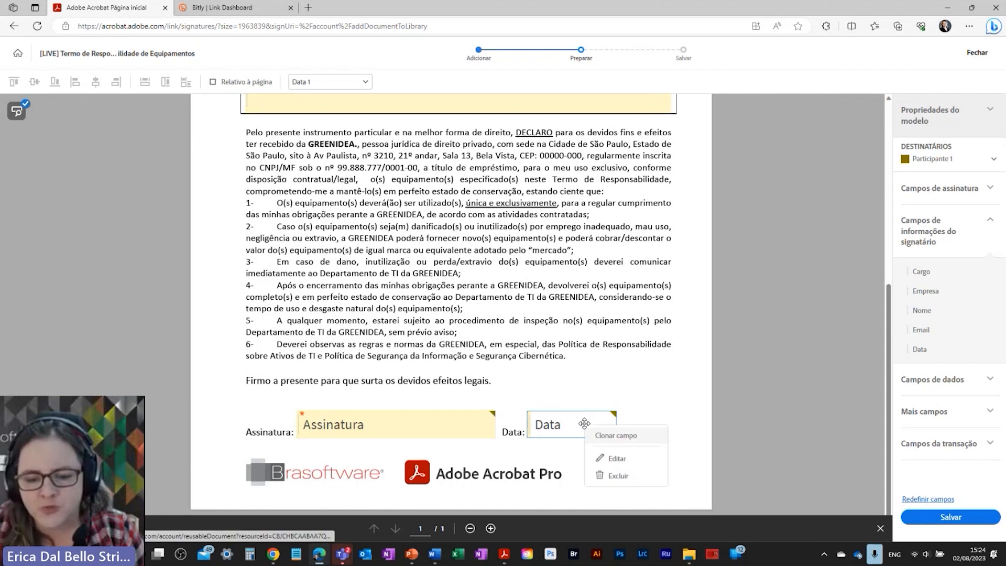
click(615, 461)
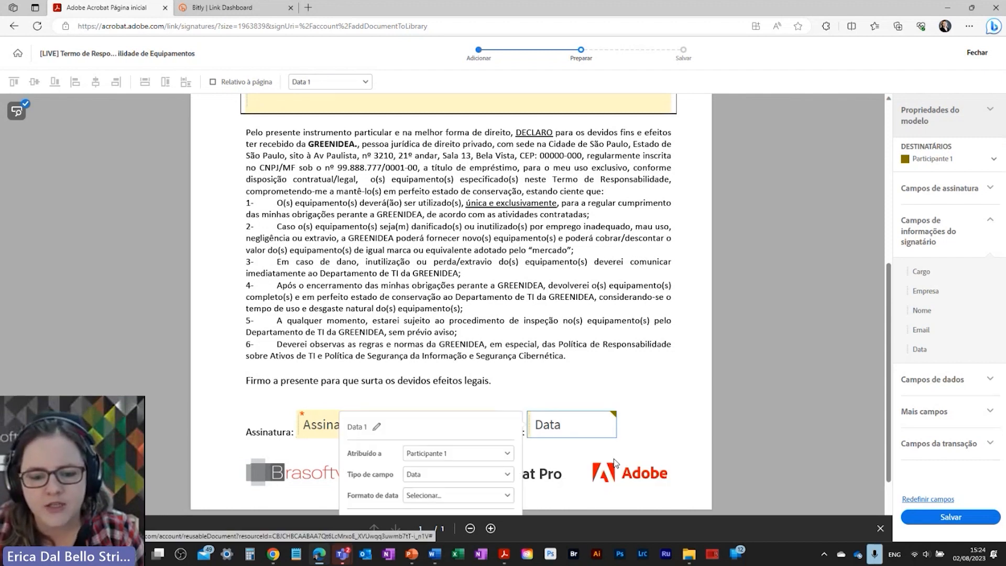
click(425, 396)
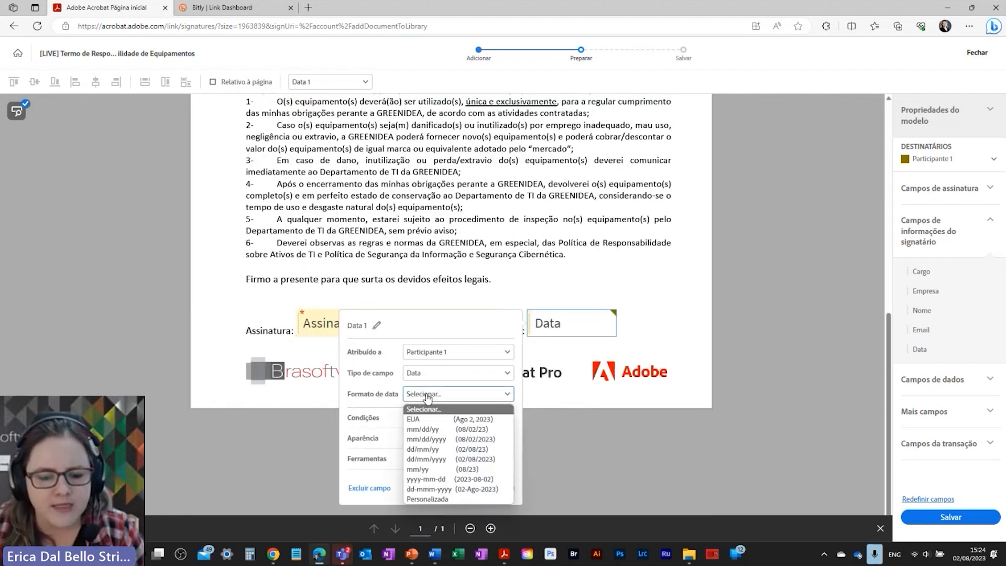
click(425, 460)
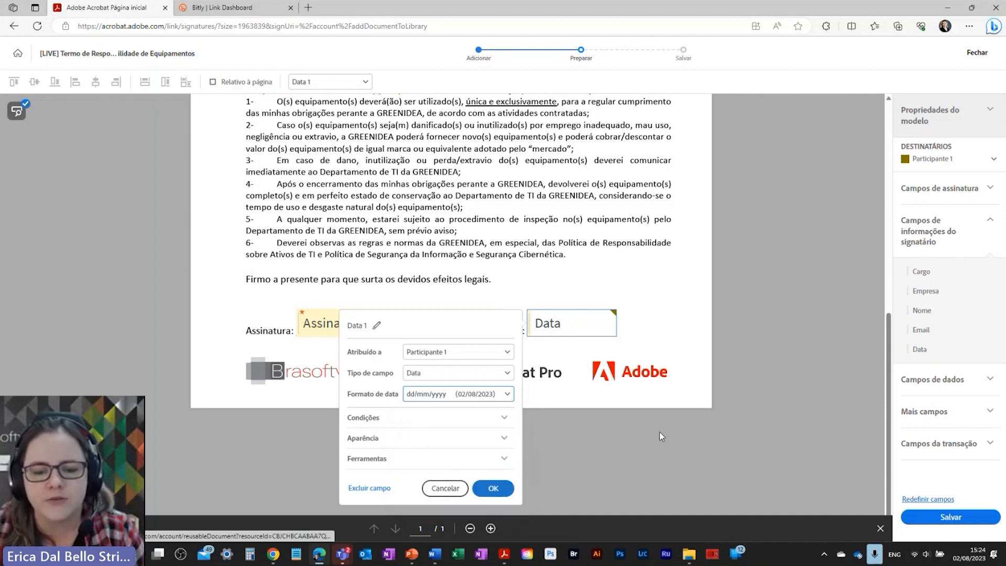
click(490, 490)
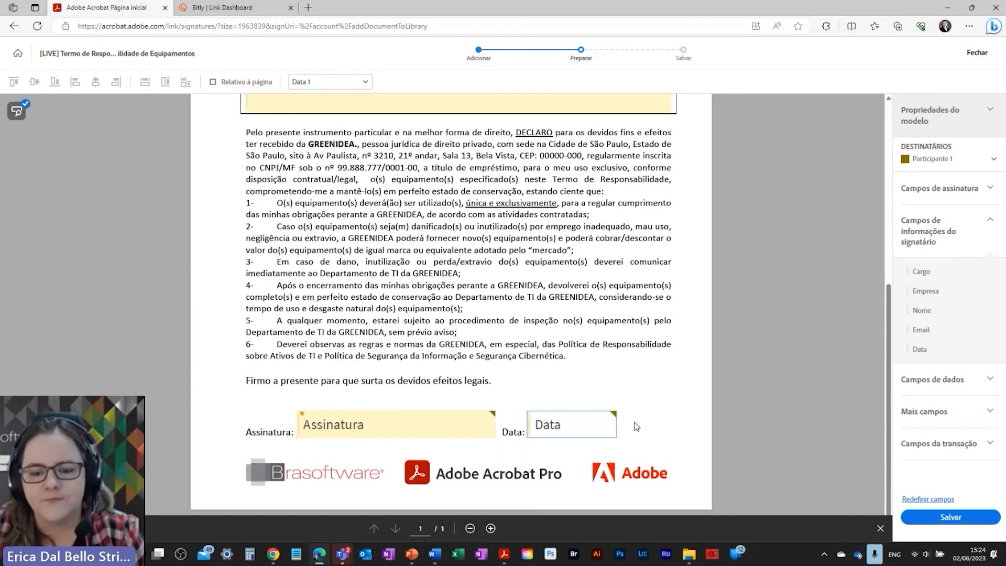
drag(615, 427, 660, 429)
drag(643, 420, 624, 430)
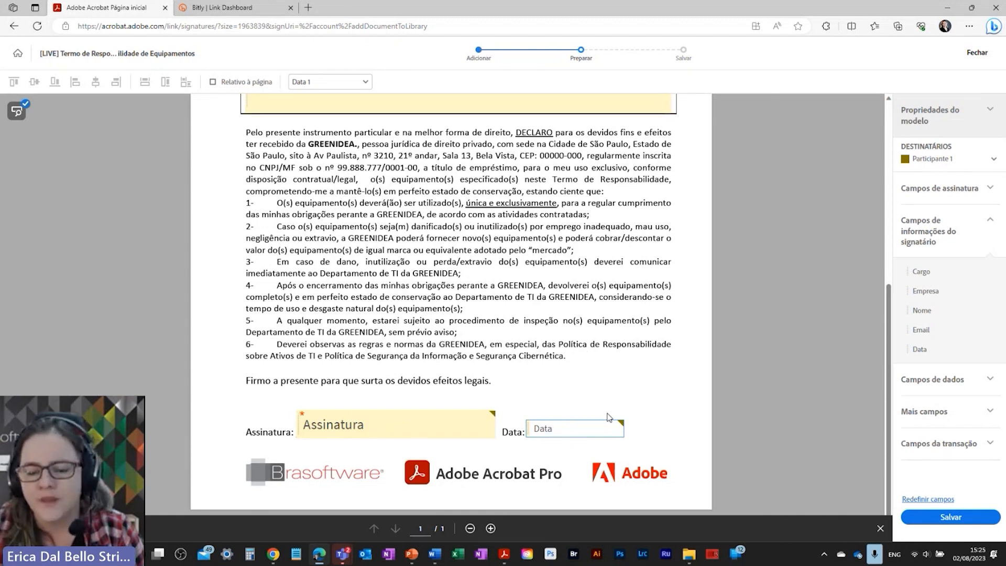
Step: Return to the form's top, list recipients (Remetente, Participante 1, 2, Qualquer pessoa, Todos), and select Tipo
scroll(608, 417, up, 5)
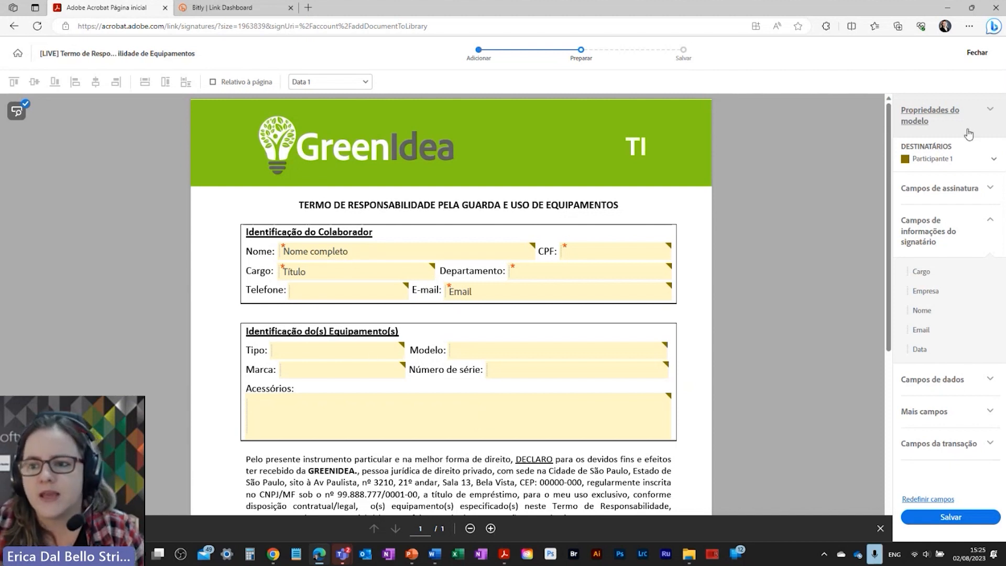
click(940, 160)
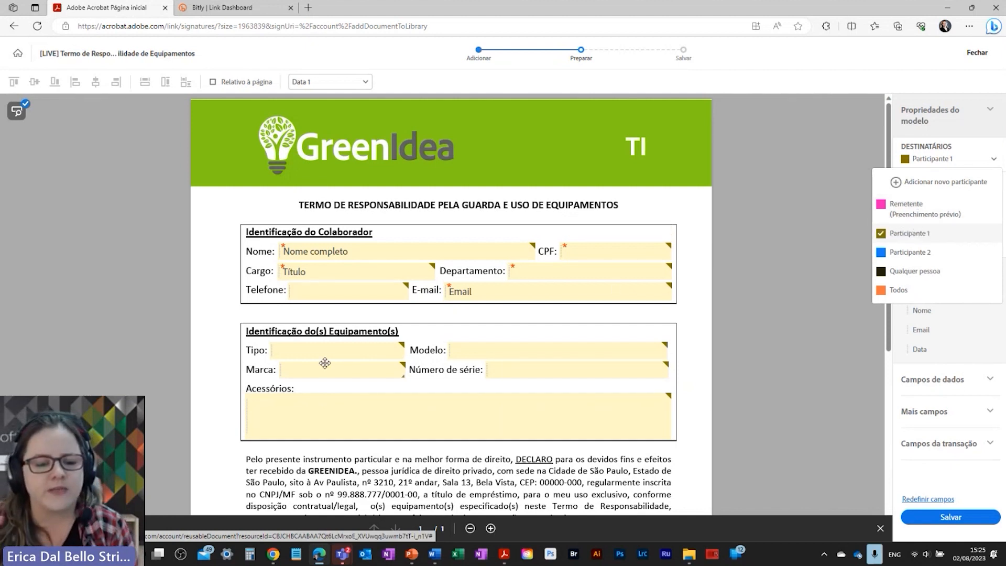
click(321, 348)
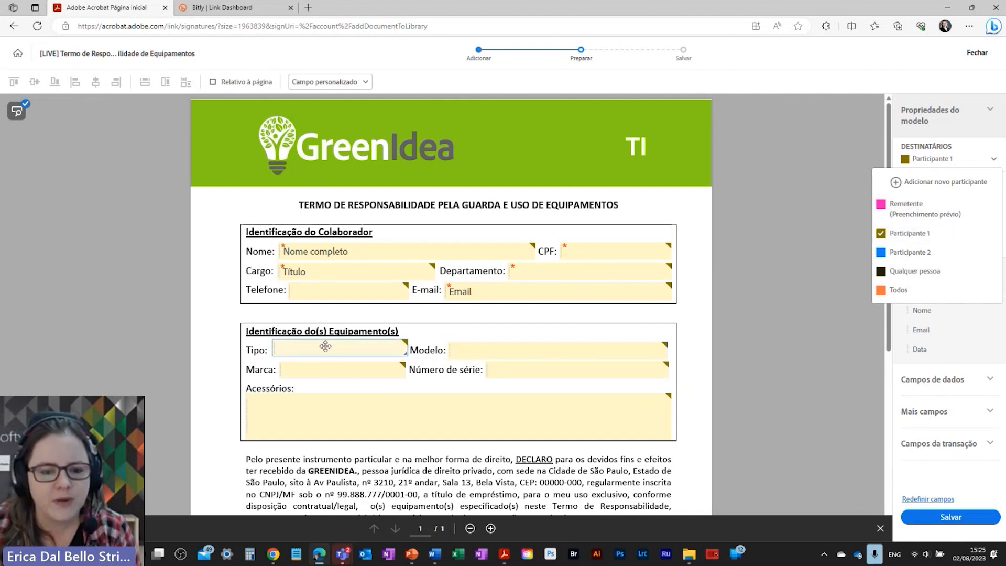
Step: Make the Tipo field required, name it Tipo, and assign it to Remetente (Preenchimento prévio)
right_click(322, 348)
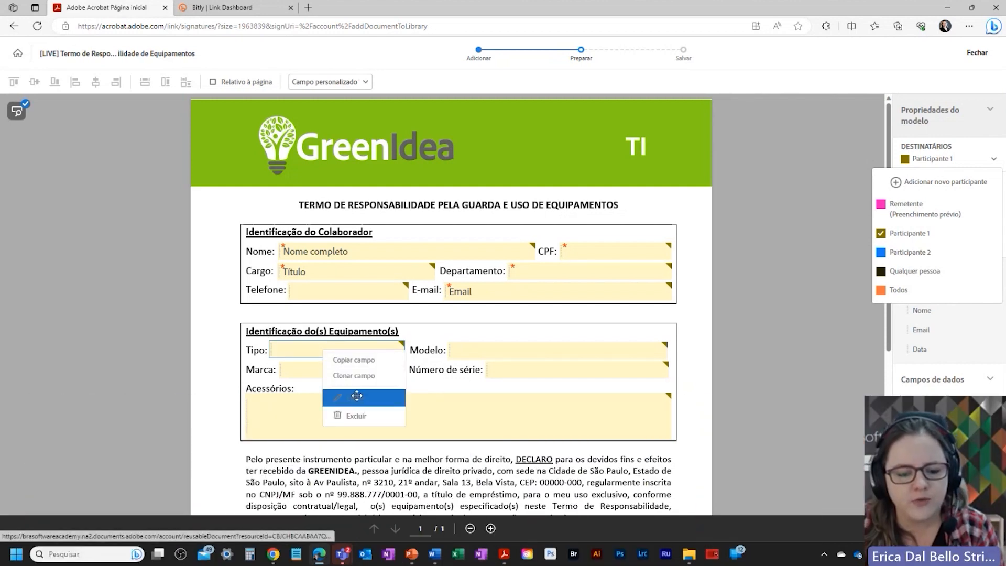
click(359, 398)
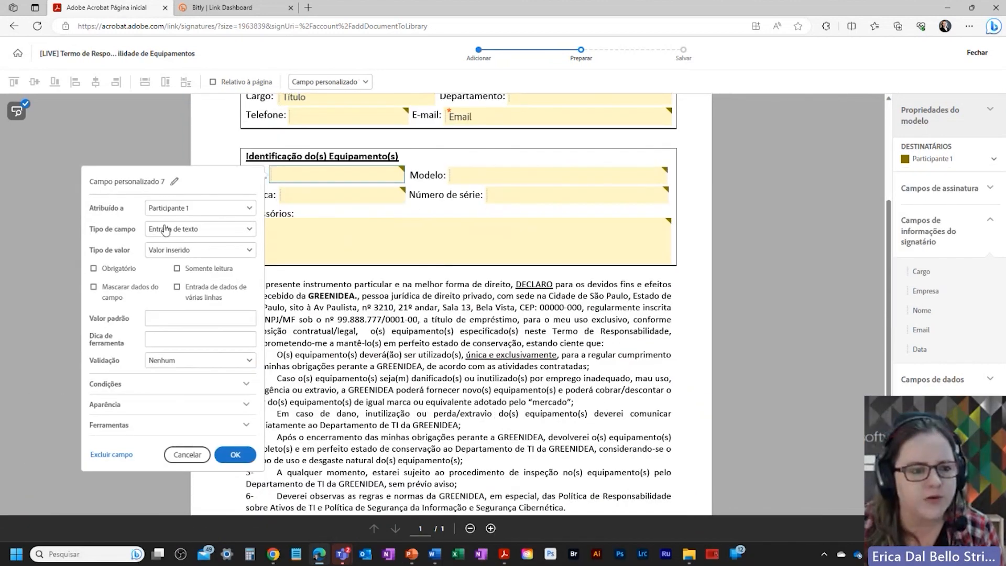
click(174, 211)
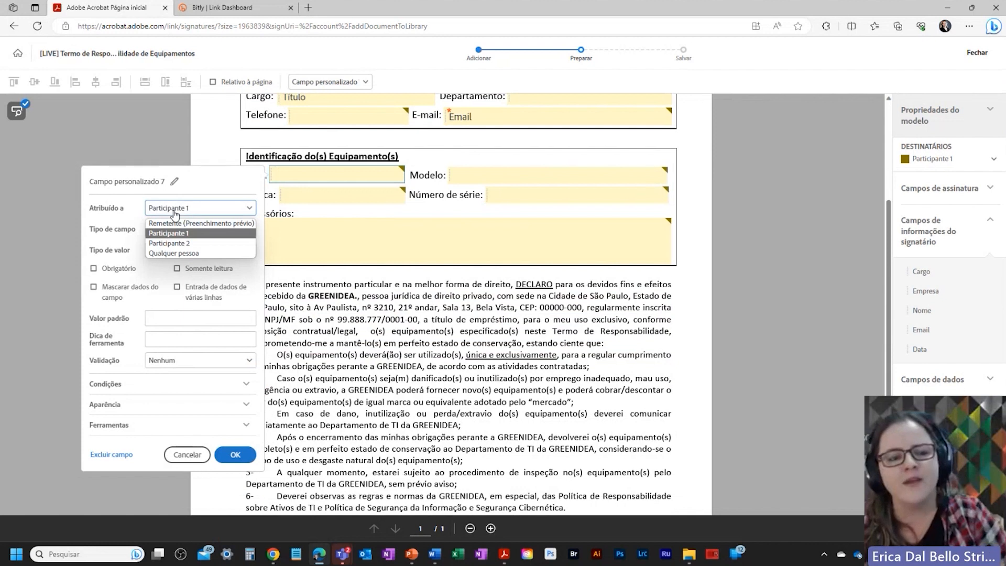
click(175, 224)
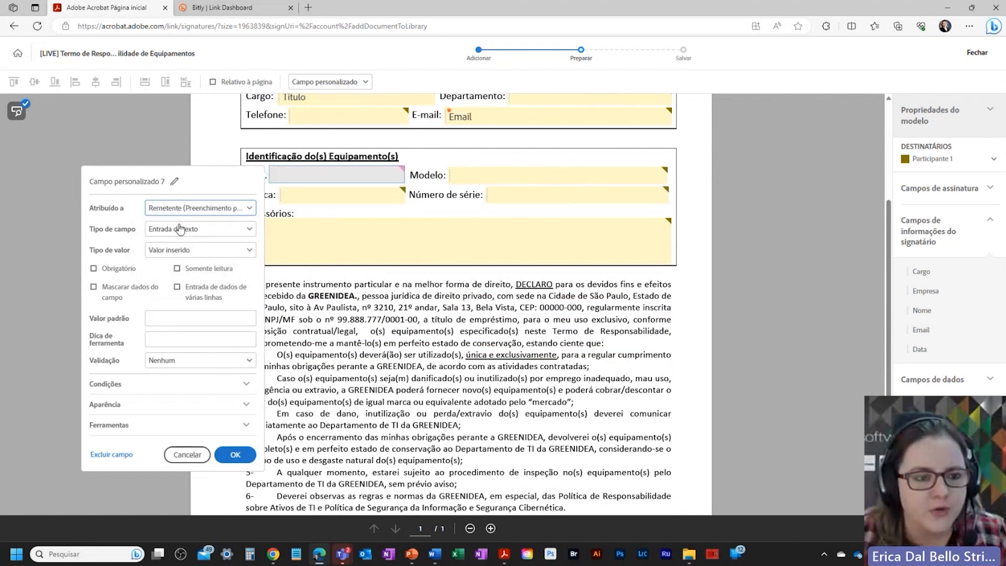
click(174, 181)
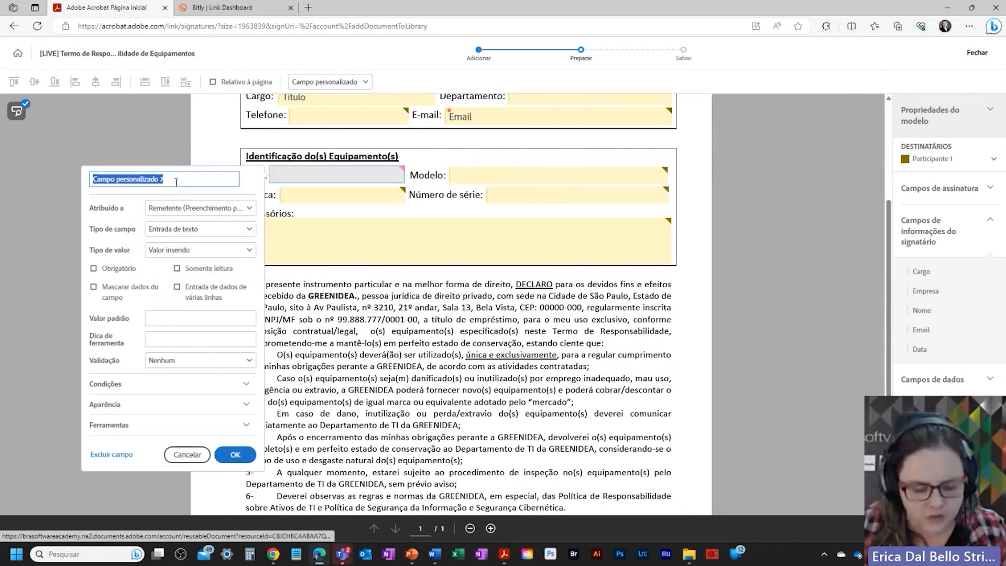
text(Tipo)
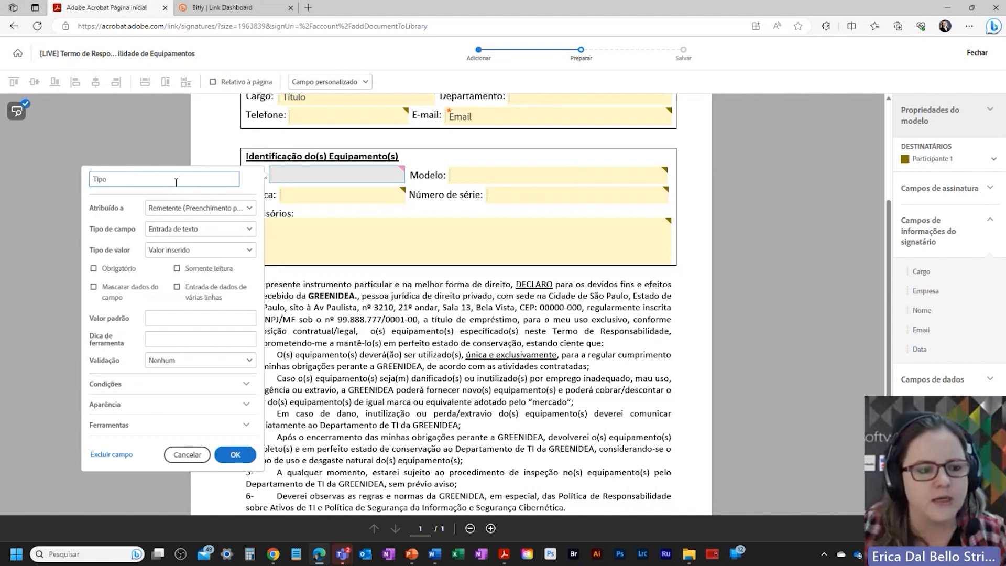
click(94, 270)
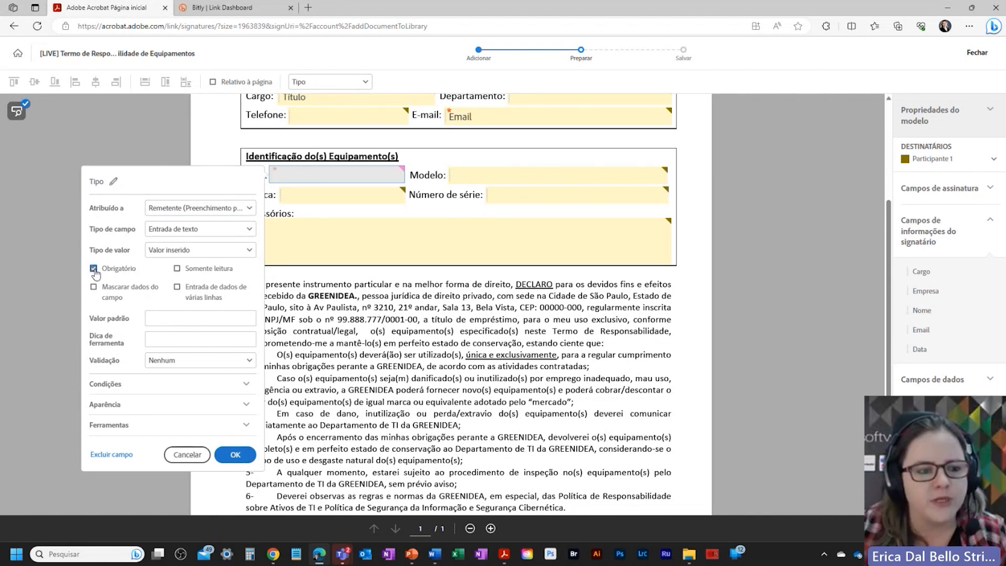
click(235, 454)
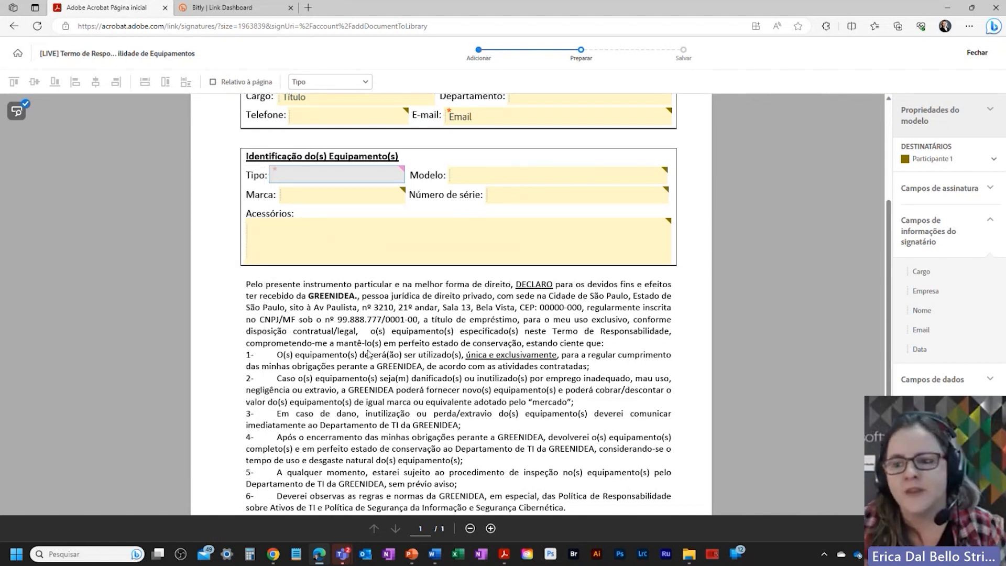
Step: Switch the DESTINATÁRIOS view to the sender Remetente
click(994, 158)
click(928, 206)
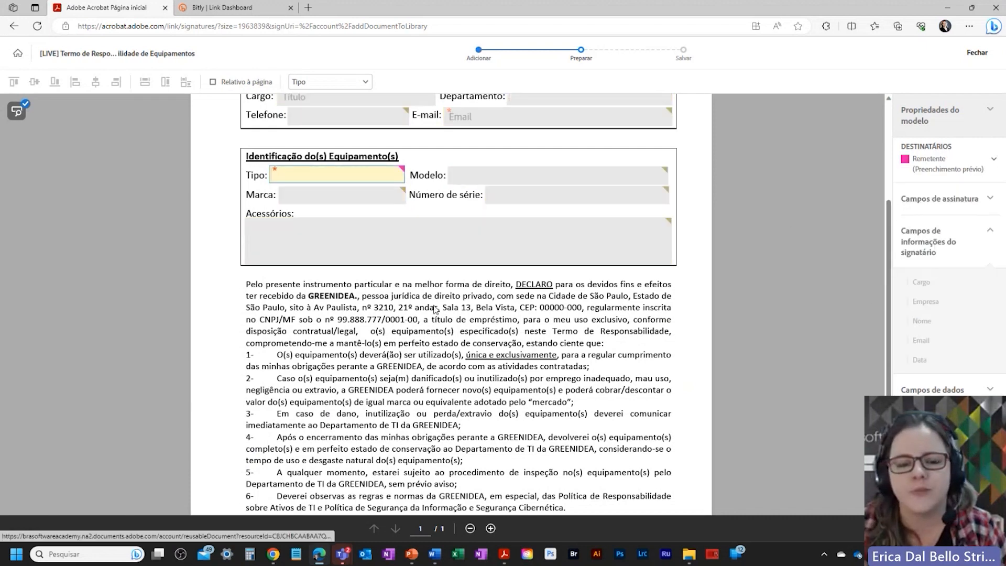
scroll(435, 309, up, 2)
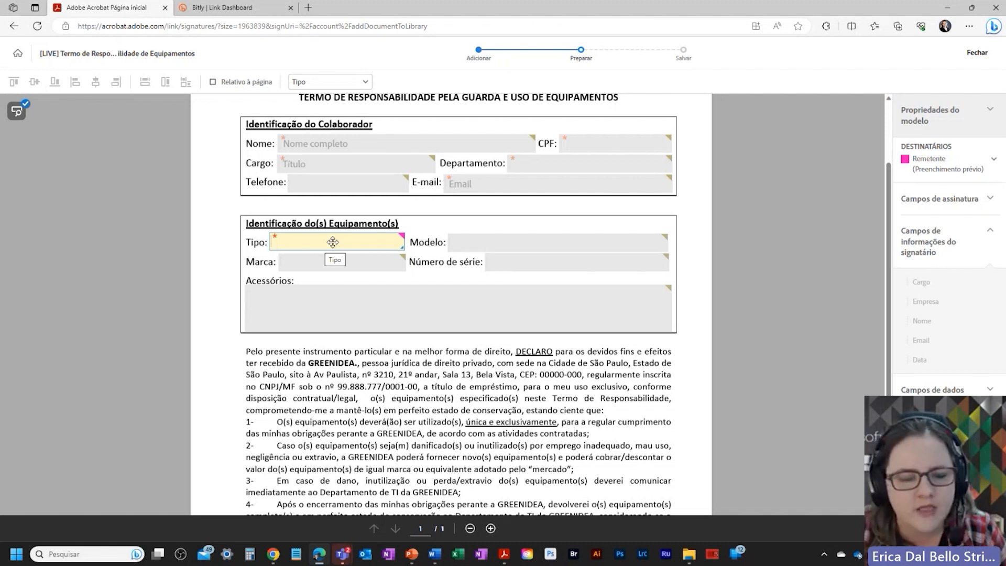
Step: Assign the Modelo field to Remetente for pre-filling and make it required
right_click(468, 242)
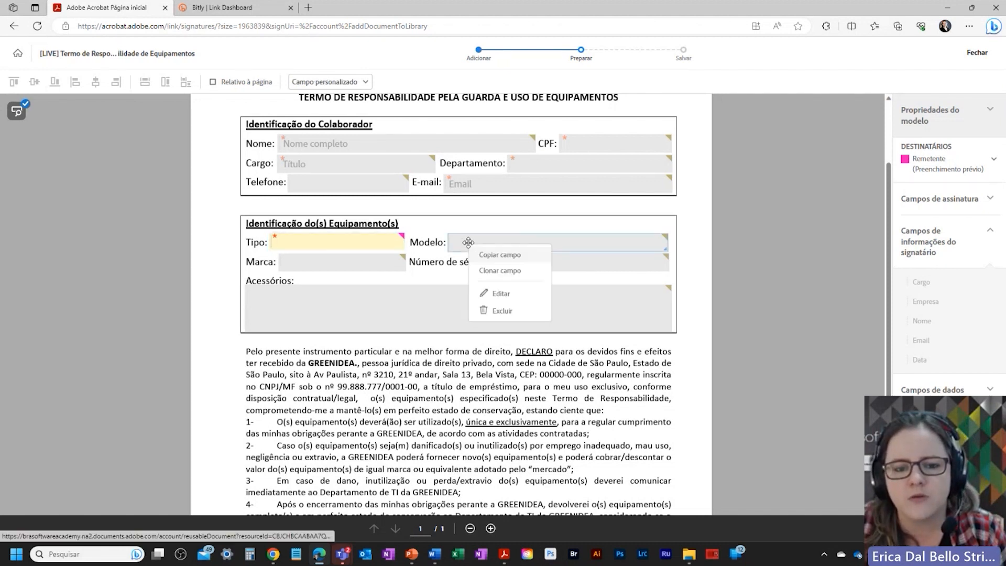
click(501, 293)
click(382, 214)
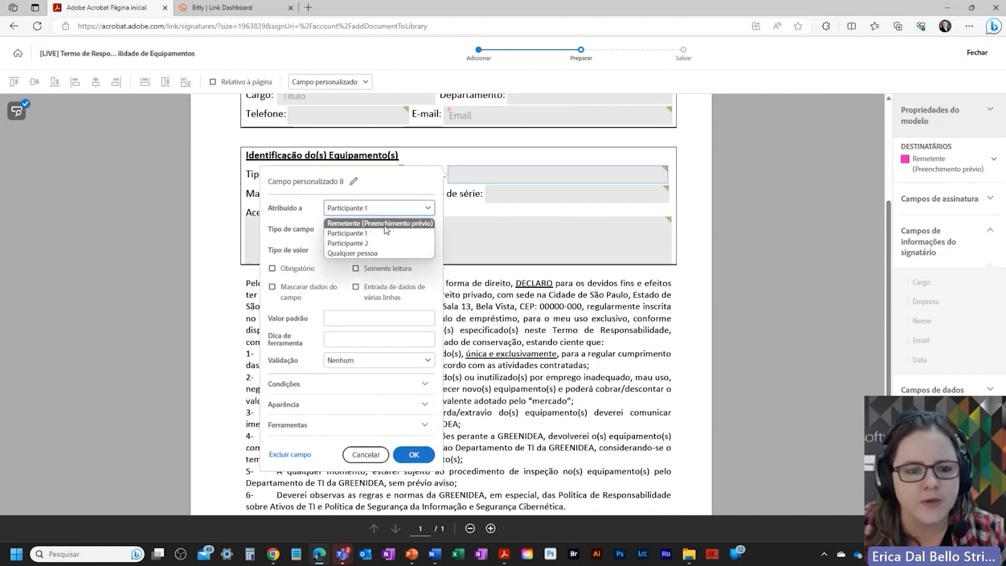
click(383, 220)
click(287, 270)
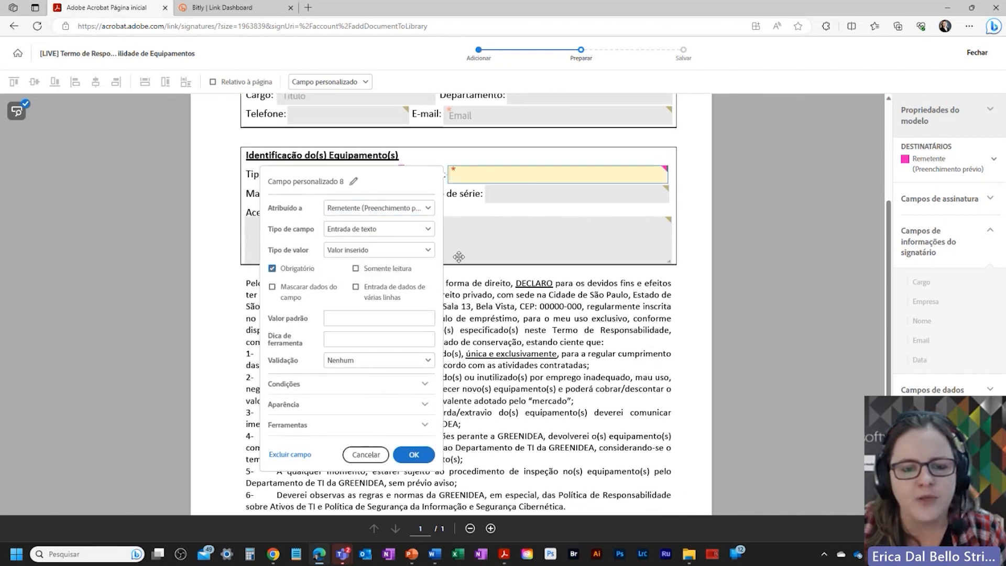
click(700, 233)
Step: Assign the Marca and Número de série fields to Remetente for pre-filling
right_click(365, 197)
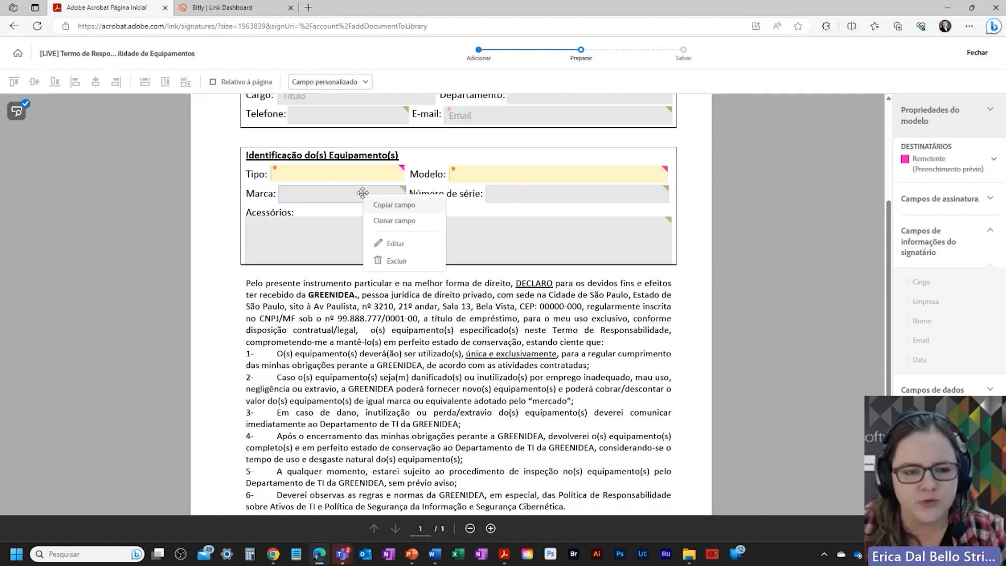
click(385, 244)
click(197, 230)
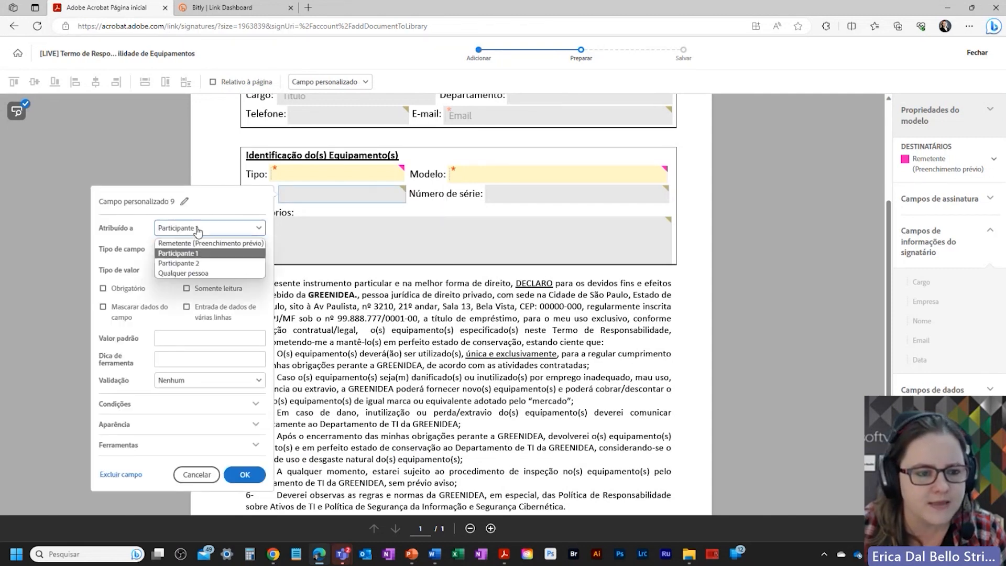
click(199, 237)
right_click(513, 199)
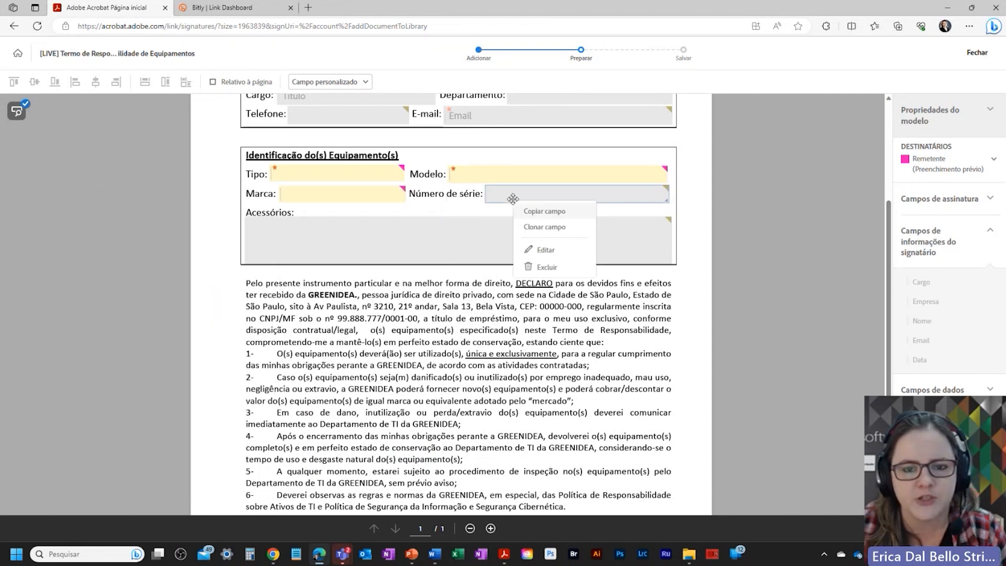
click(545, 250)
click(408, 231)
click(414, 243)
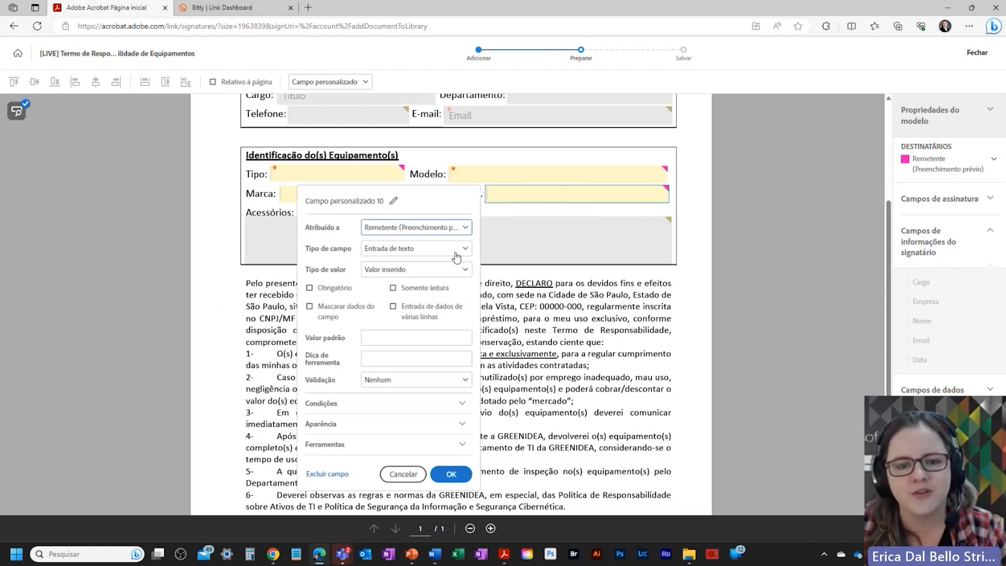
click(451, 473)
Step: Assign the Acessórios field to Remetente for pre-filling and allow multi-line entry
right_click(565, 228)
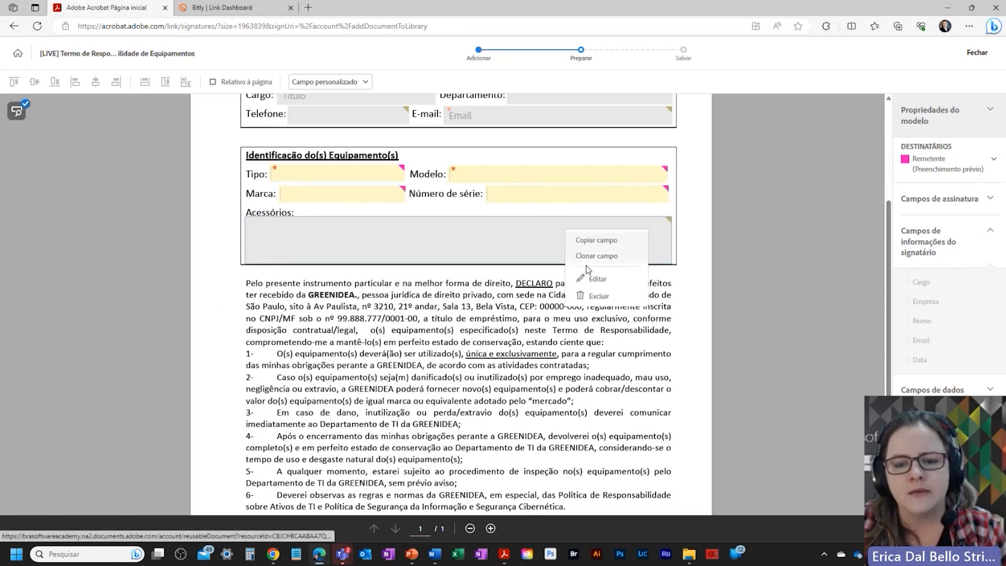
click(598, 280)
click(165, 208)
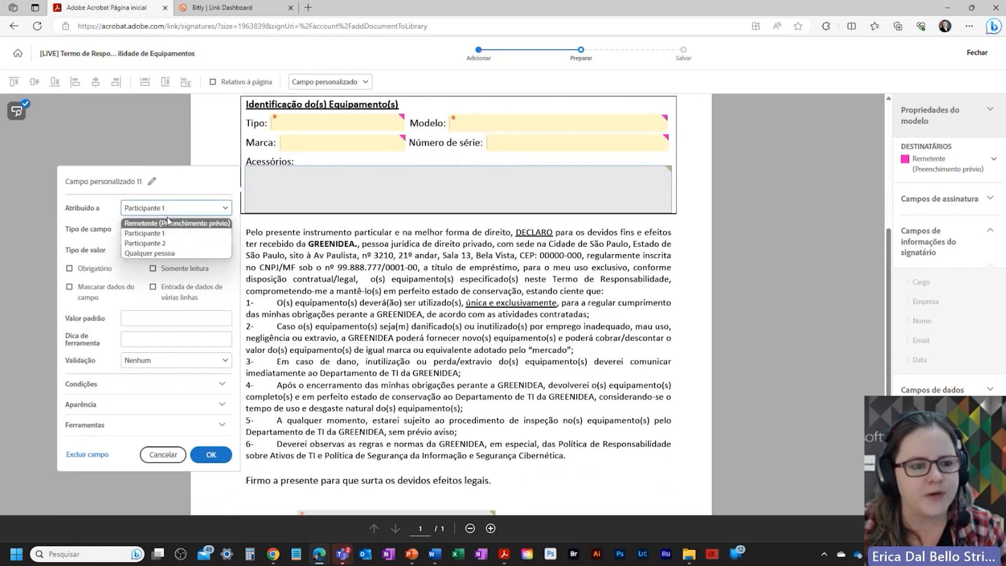
click(168, 215)
click(168, 208)
click(173, 223)
click(212, 454)
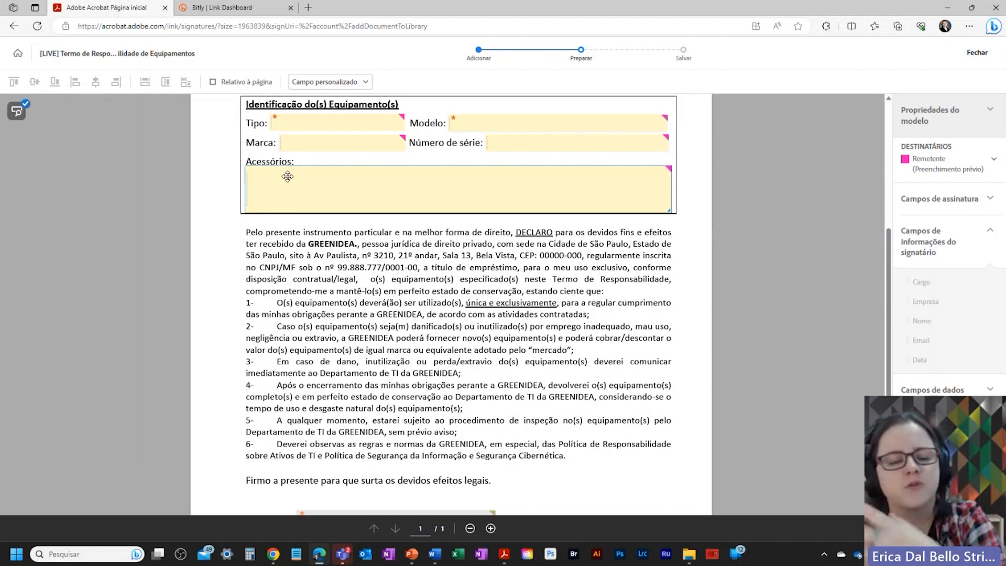
right_click(288, 178)
click(311, 226)
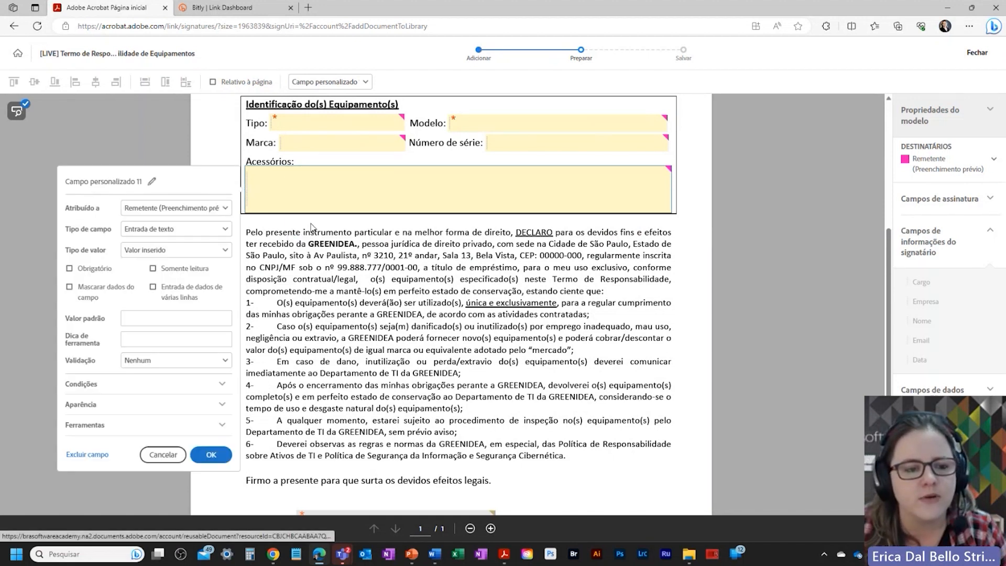
click(186, 290)
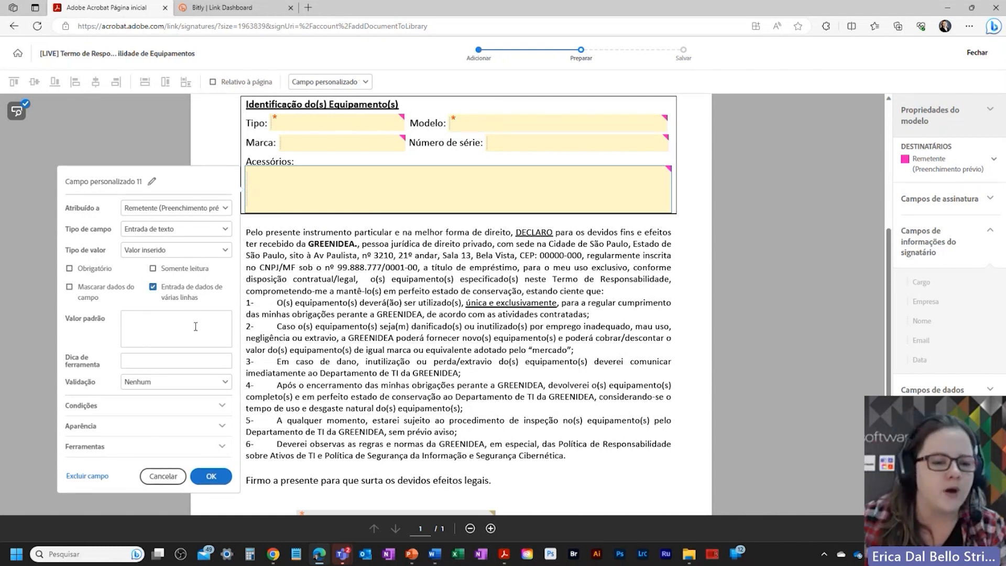
click(399, 165)
Step: Try saving the template, then choose Revisão to review the unreviewed signature field
scroll(509, 369, down, 2)
scroll(500, 379, up, 5)
scroll(456, 352, down, 1)
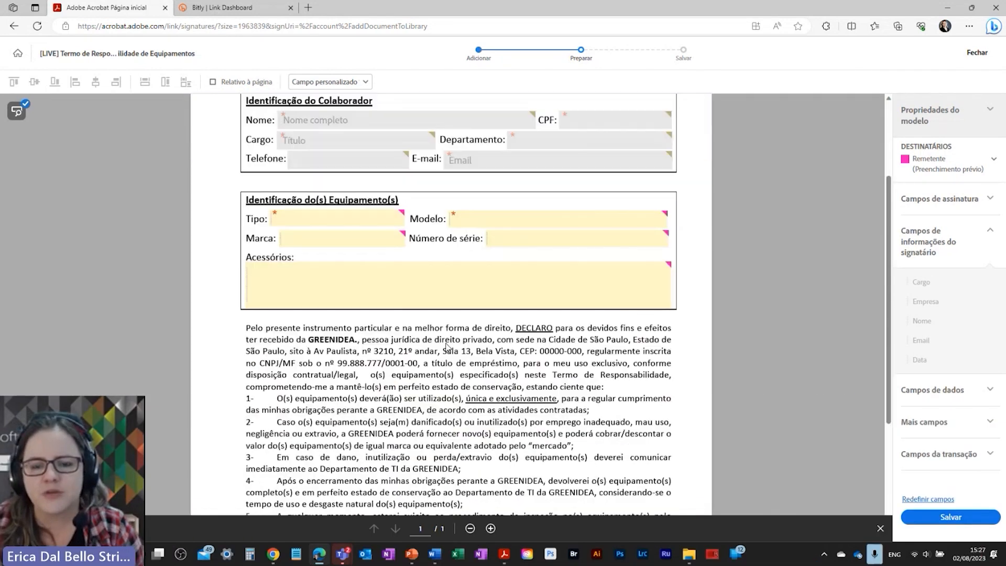
scroll(451, 348, down, 3)
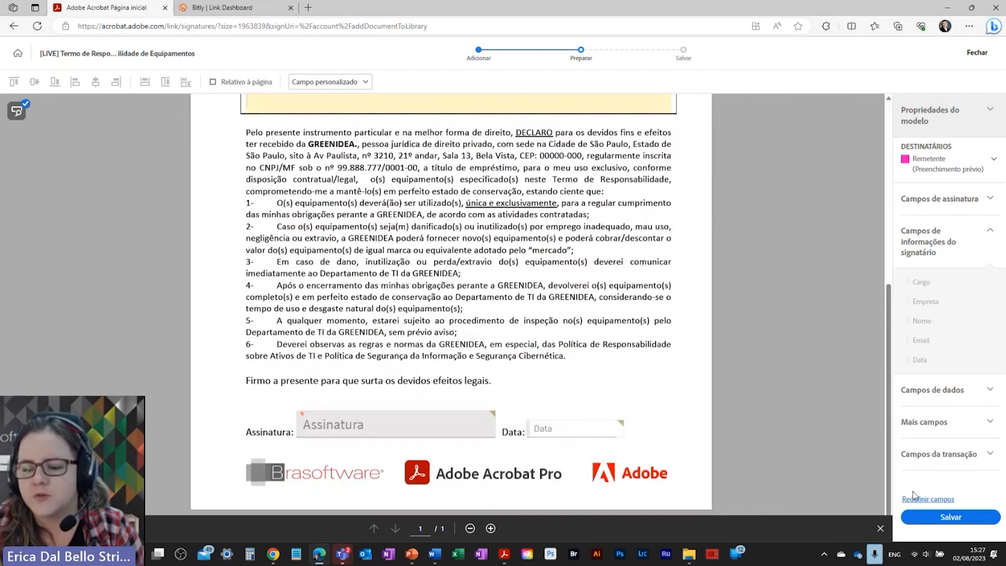
click(930, 520)
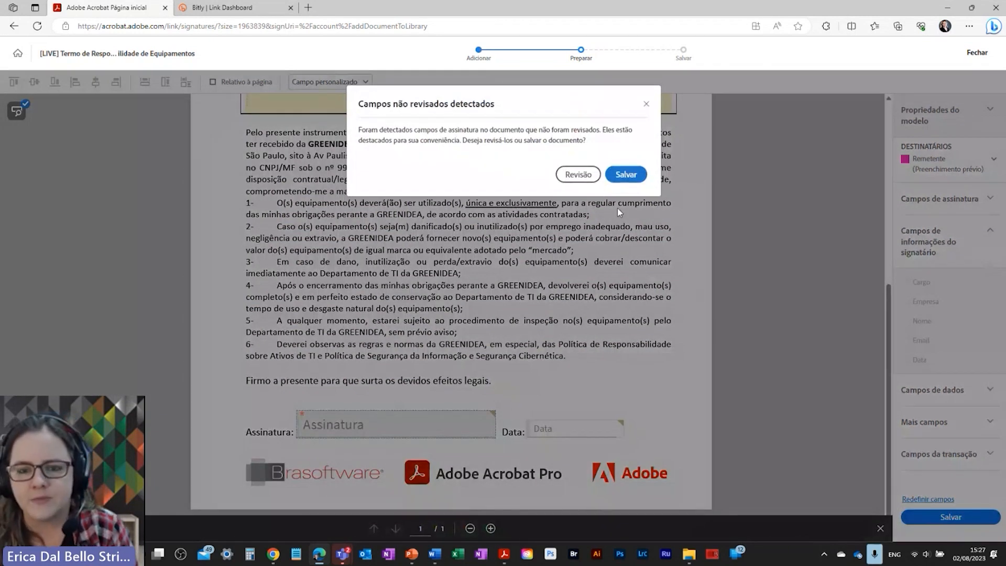
click(578, 174)
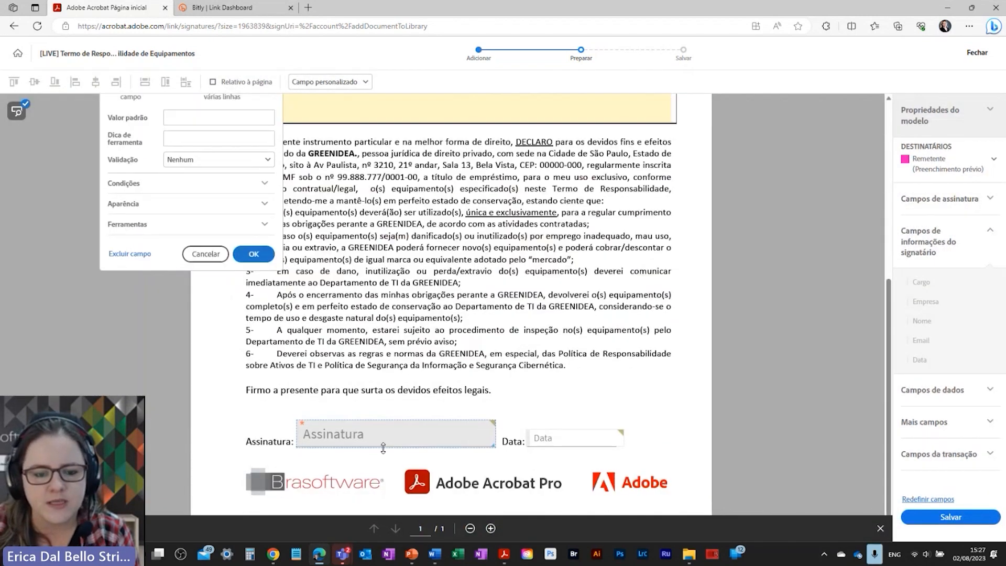
Step: Rename the signature field to 'Assinatura Colaborador' and save the web form template
click(383, 447)
right_click(384, 429)
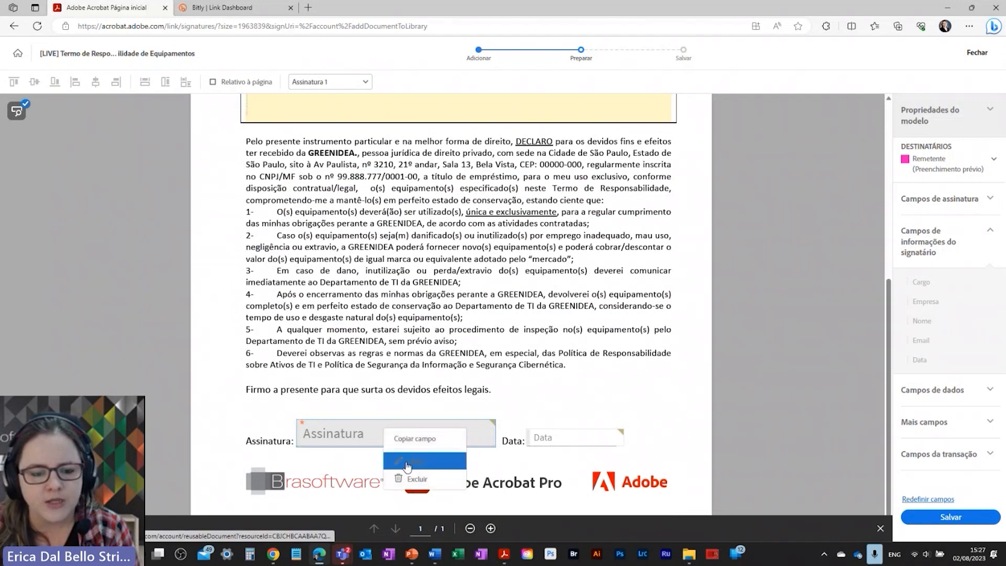
click(407, 462)
click(168, 347)
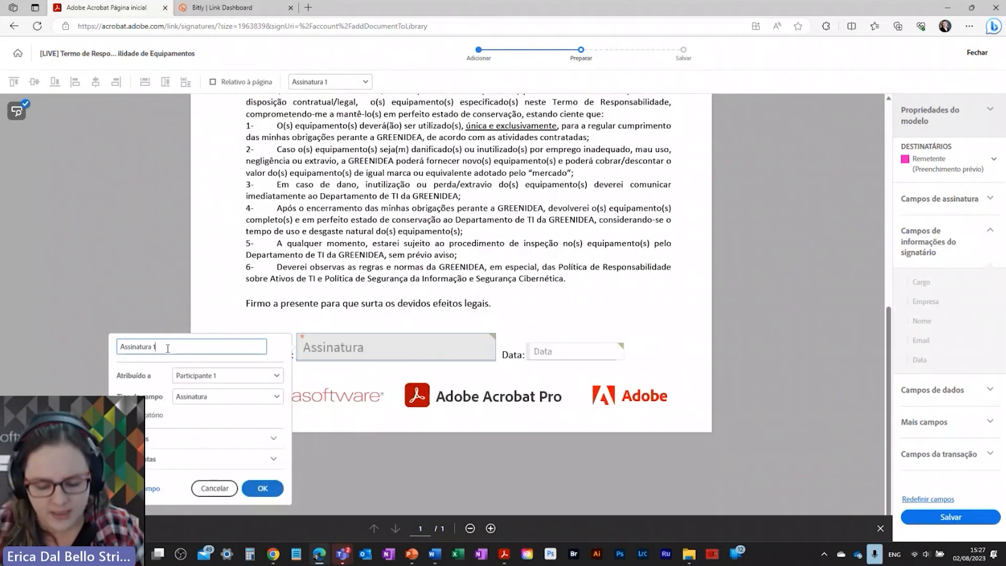
text(Colabo)
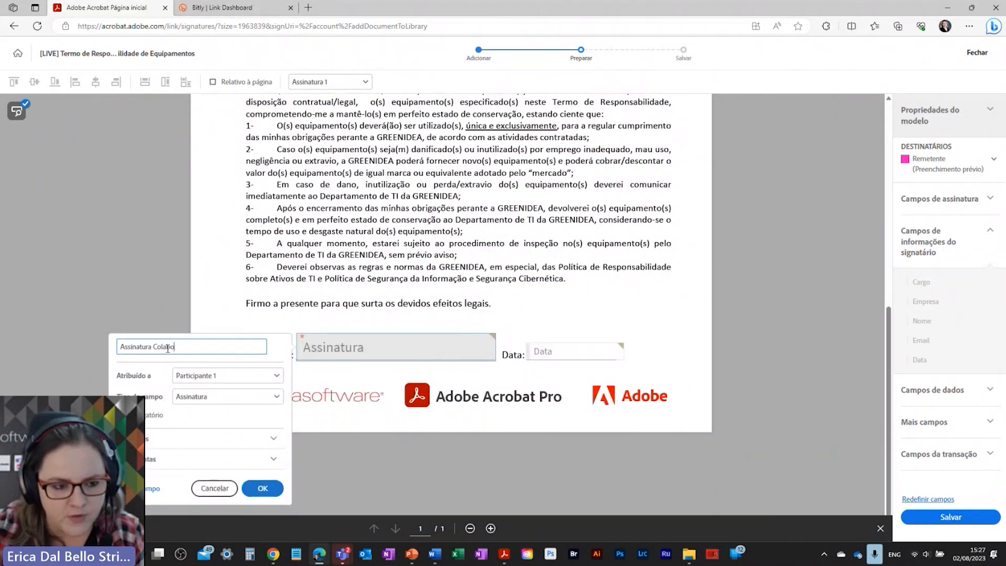
text(rador)
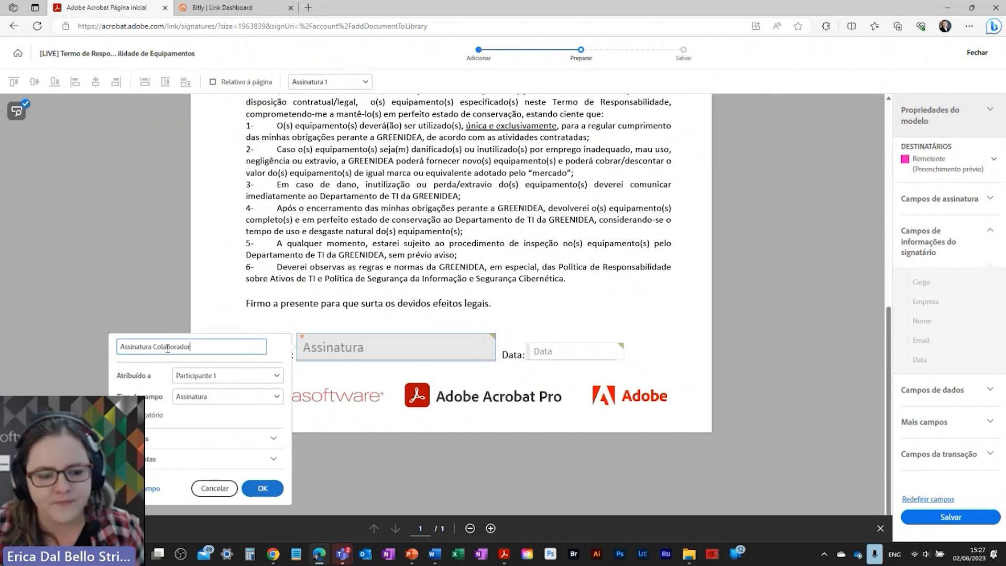
click(263, 488)
click(939, 519)
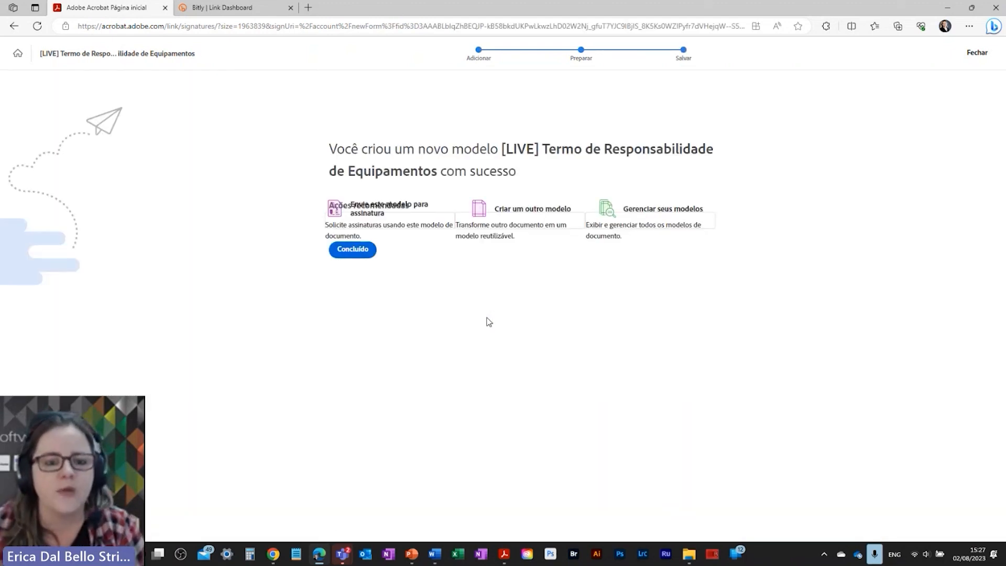
Step: Dismiss the template-created confirmation with Concluído and go back to the Acrobat home page
click(354, 247)
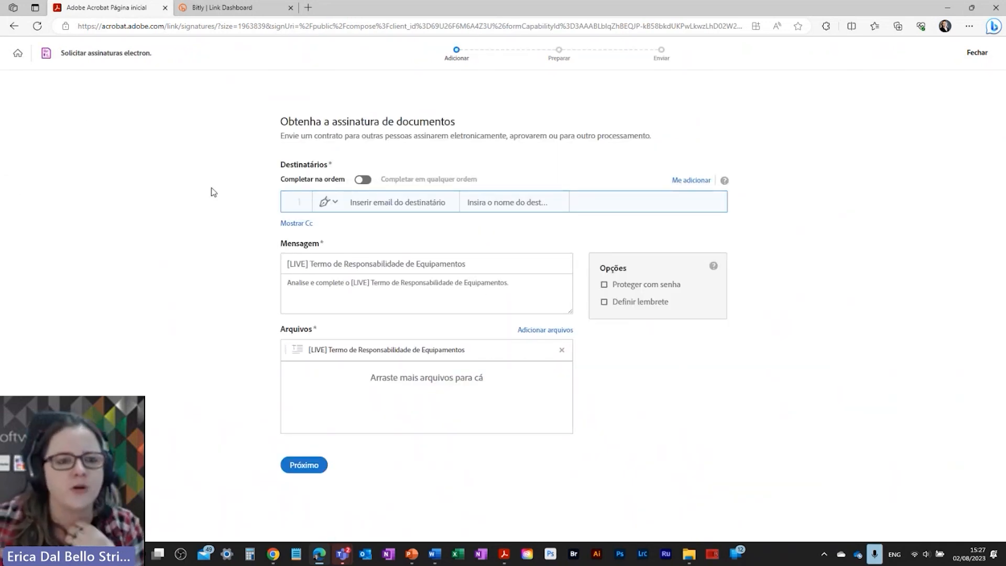
click(18, 53)
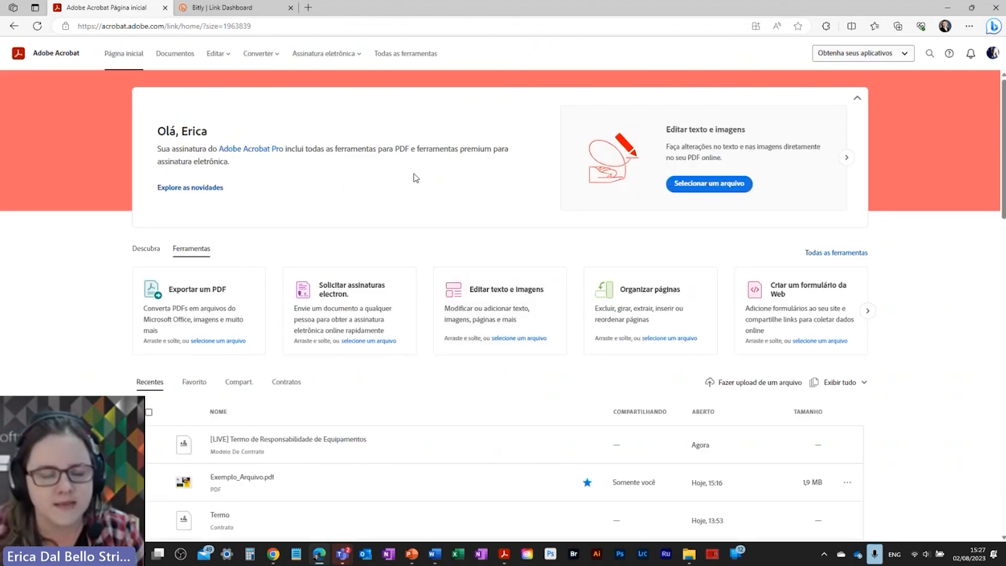
Step: Start a Solicitar assinaturas request using the [LIVE] Termo de Responsabilidade de Equipamentos template
click(322, 58)
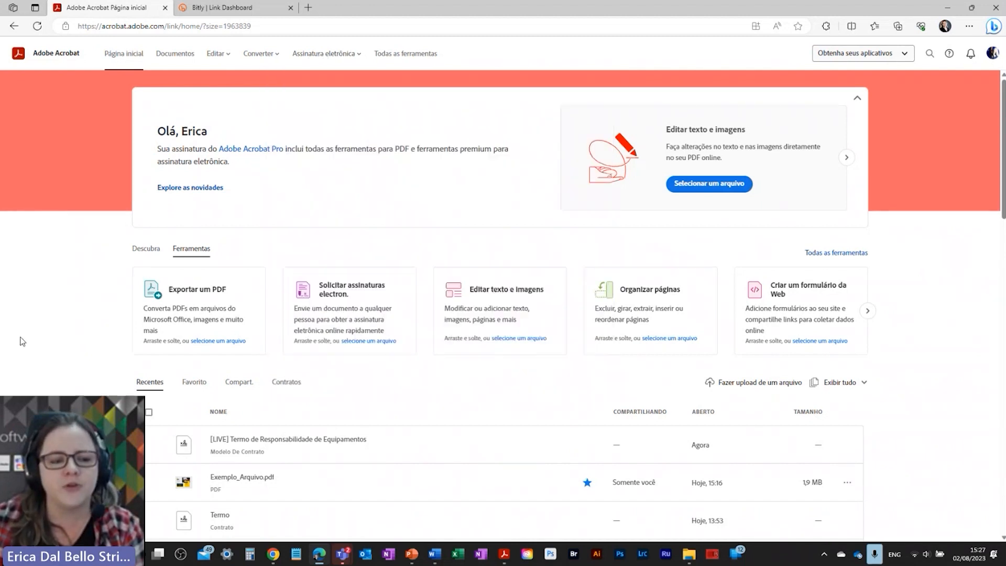
click(331, 314)
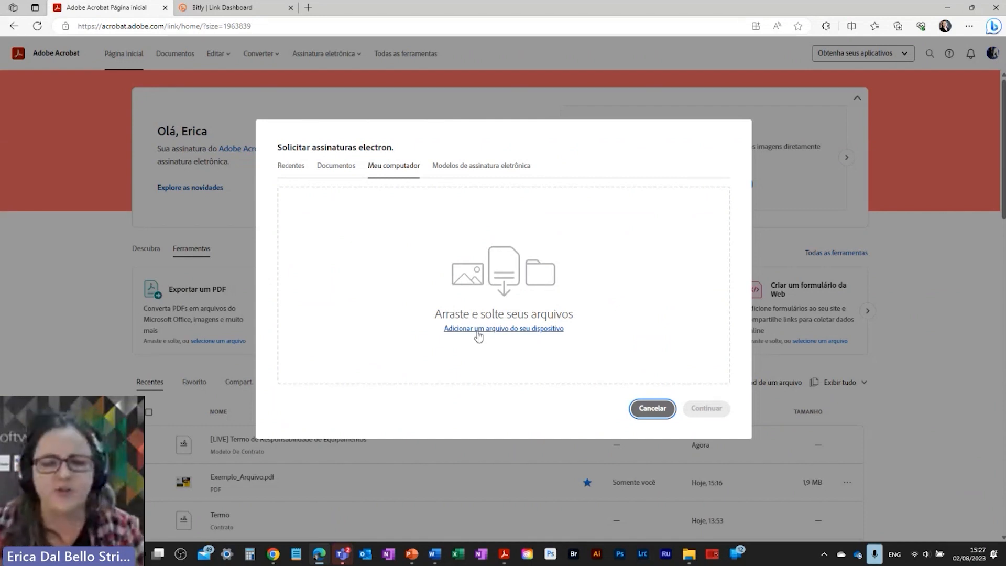
click(485, 166)
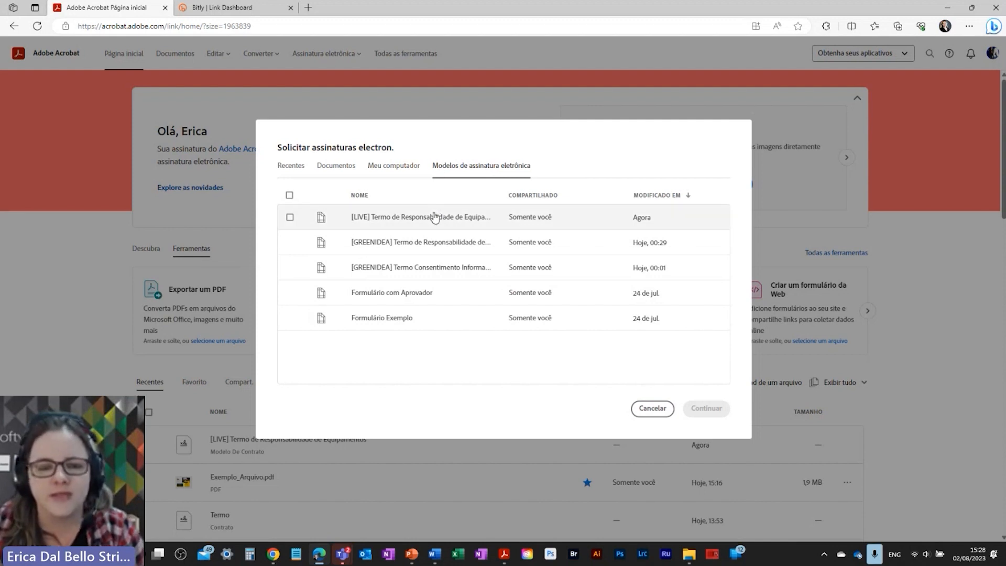
click(435, 218)
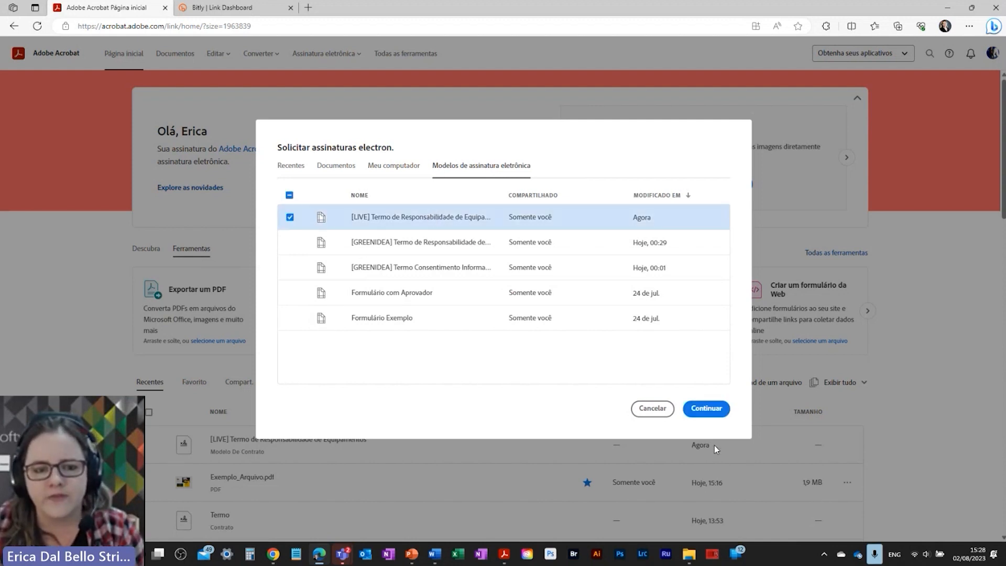
click(708, 410)
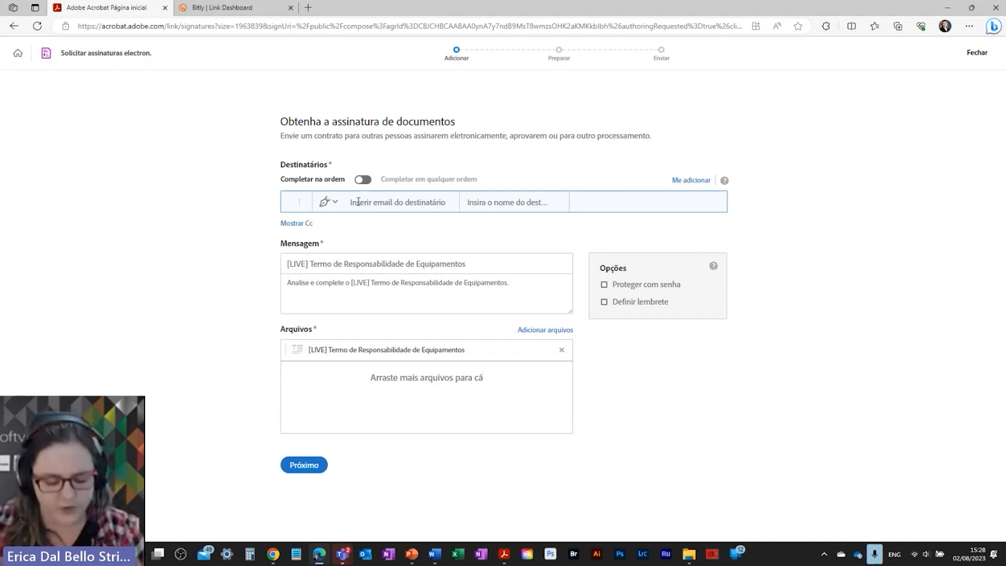
Step: Add the recipient from the suggested contact e-mail and enter their full name
text(Duda)
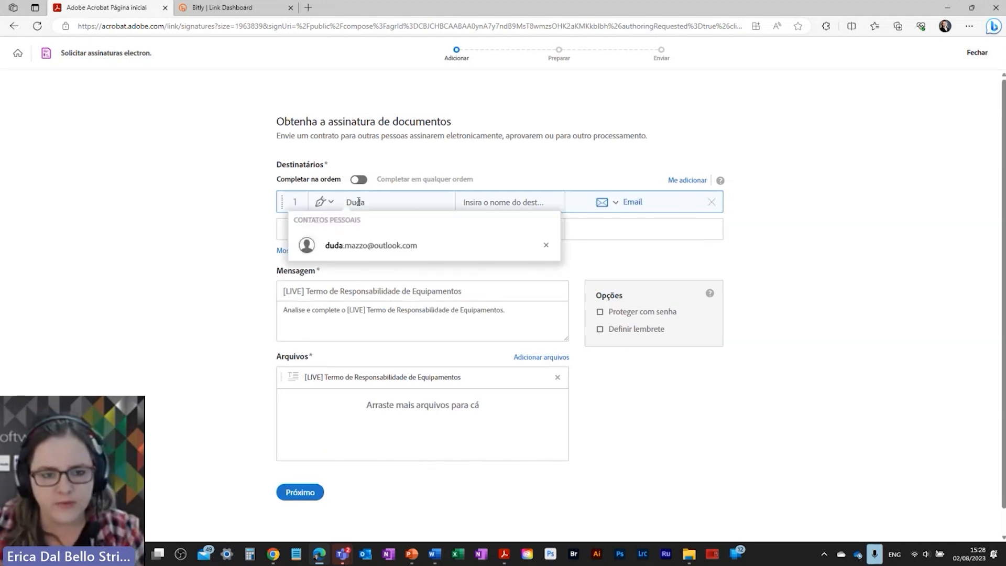
click(370, 246)
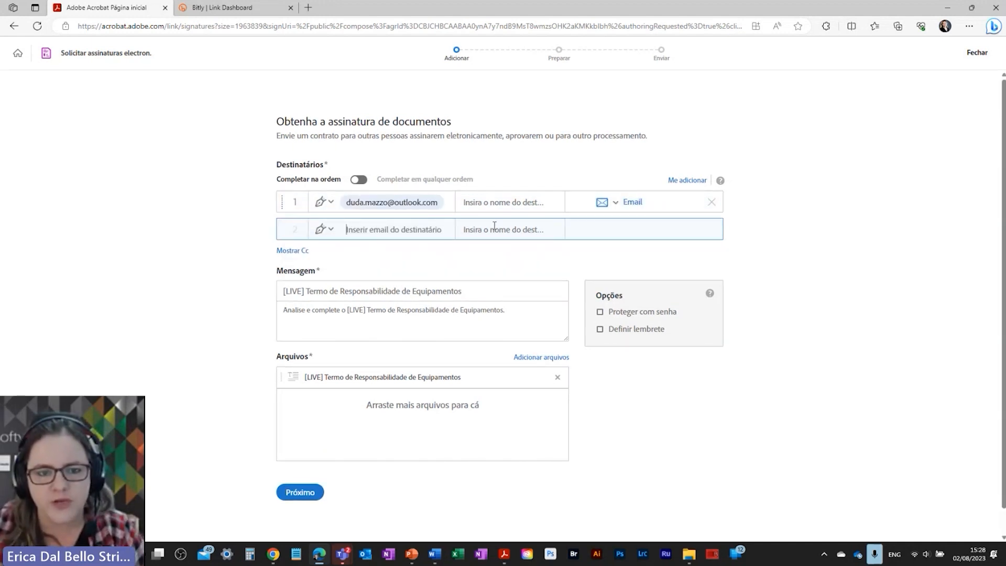
click(472, 201)
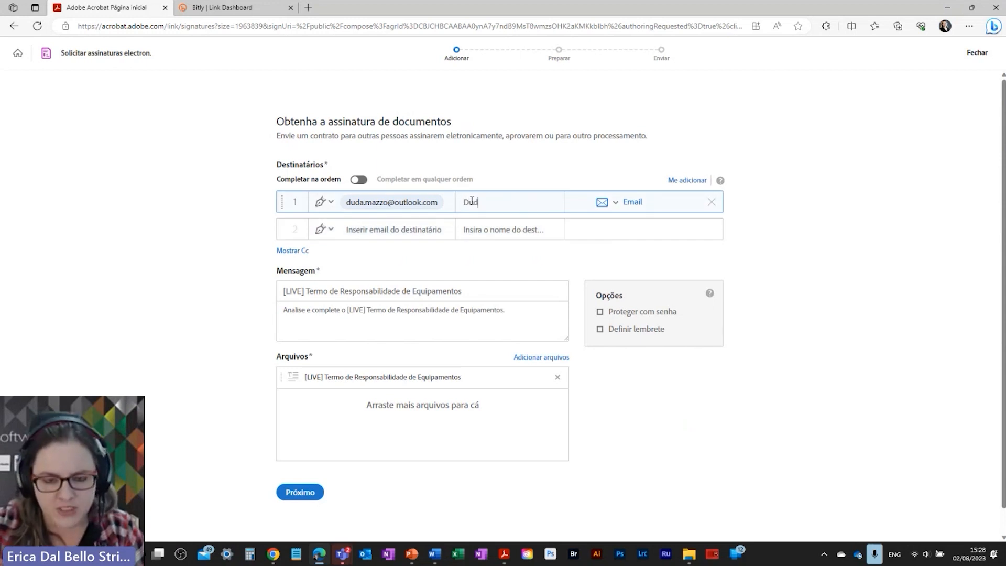
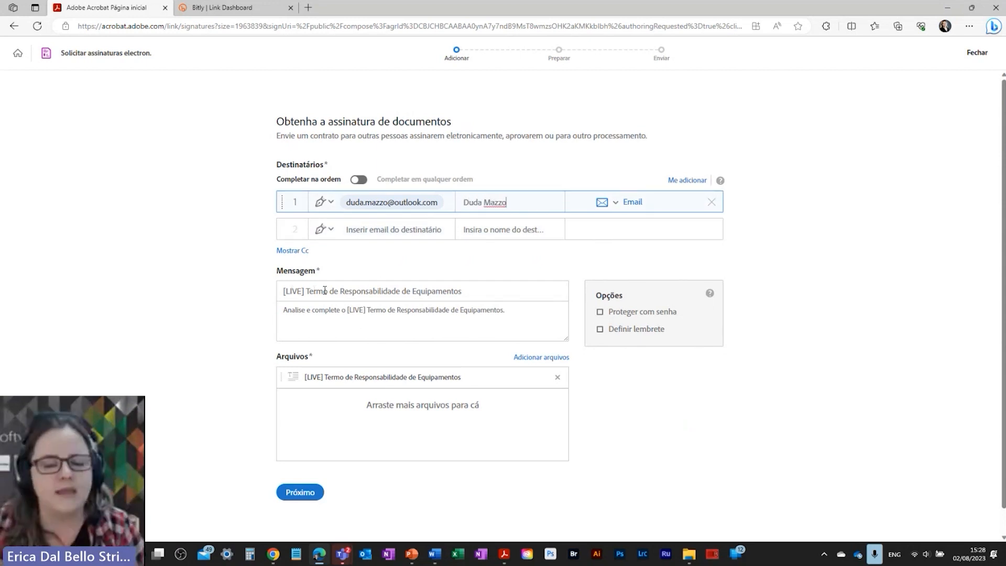
Step: Append the recipient's first name to the subject, and first name plus sender sign-off to the message
click(474, 294)
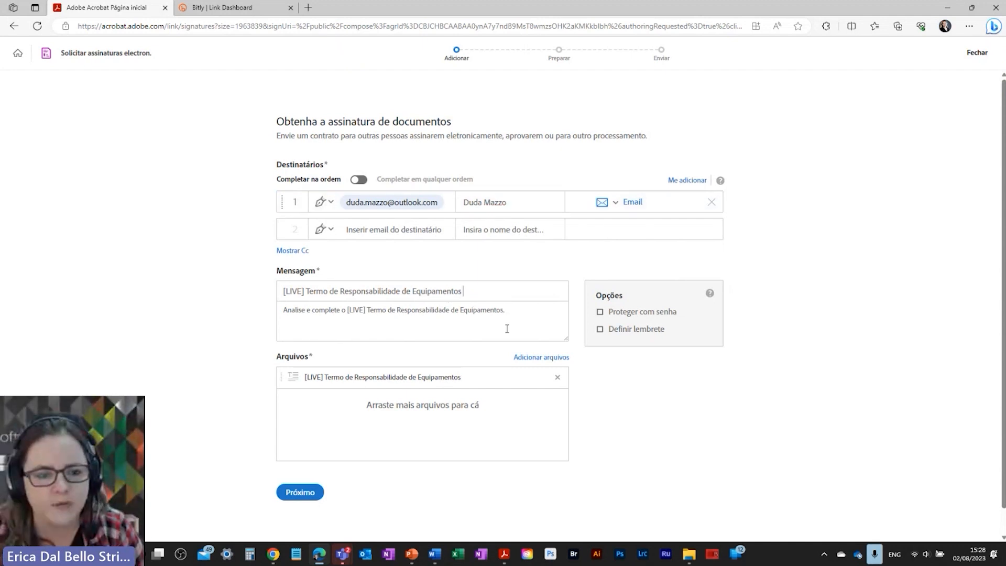
text(- Duda)
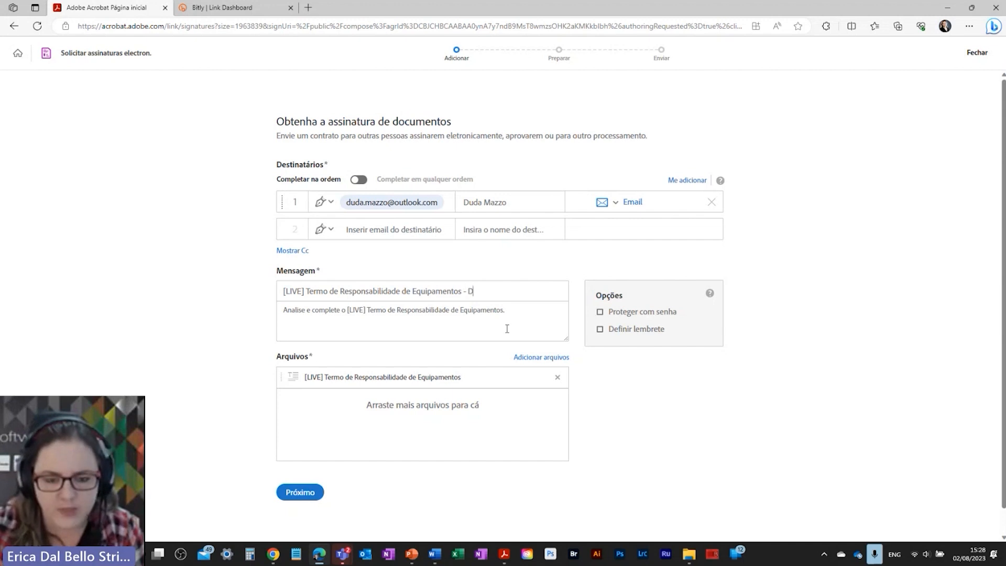
click(507, 329)
key(BackSpace)
text(- Duda)
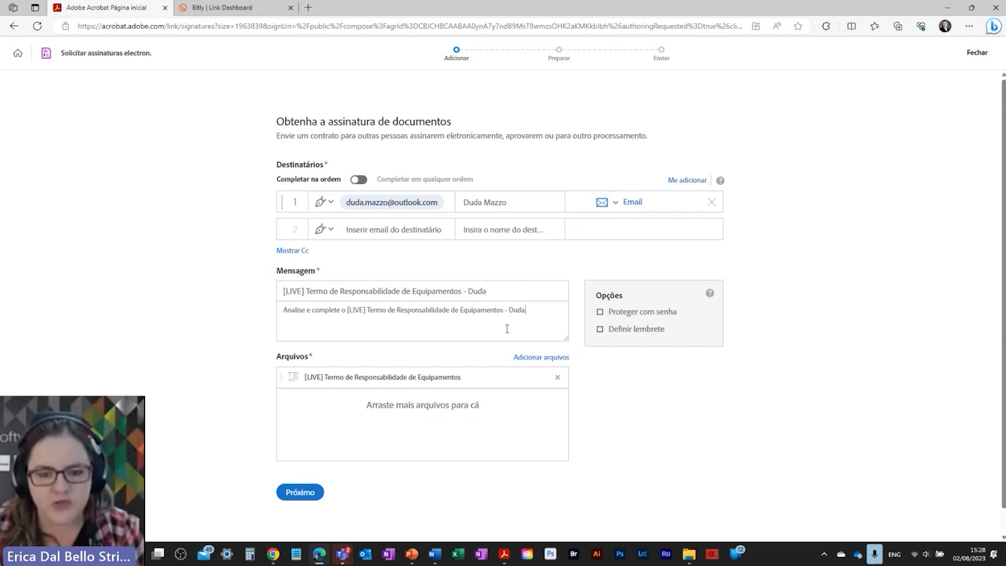
text(. Att Erica)
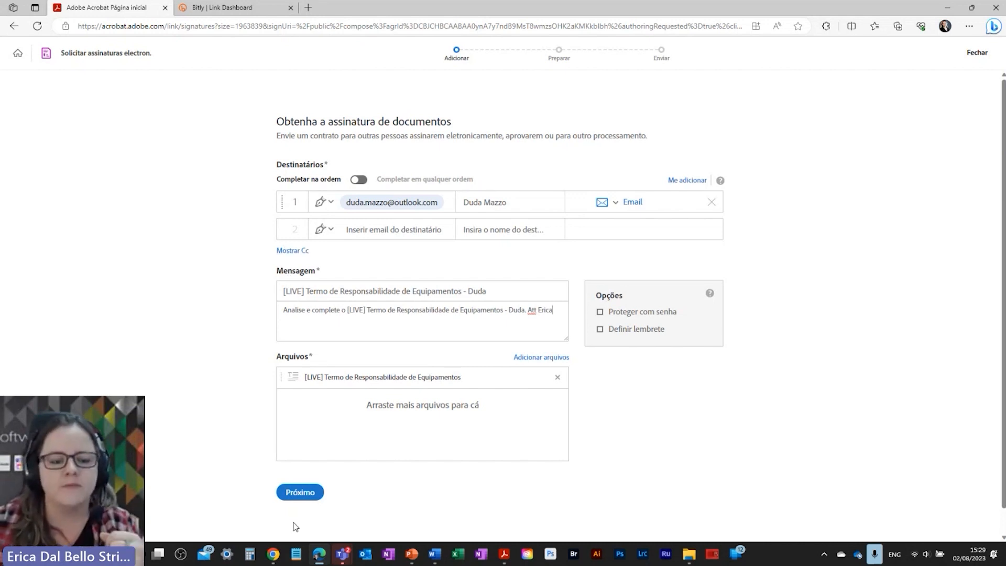
Step: Go through Próximo and Enviar to reach the sender's pre-fill view of the agreement
click(294, 492)
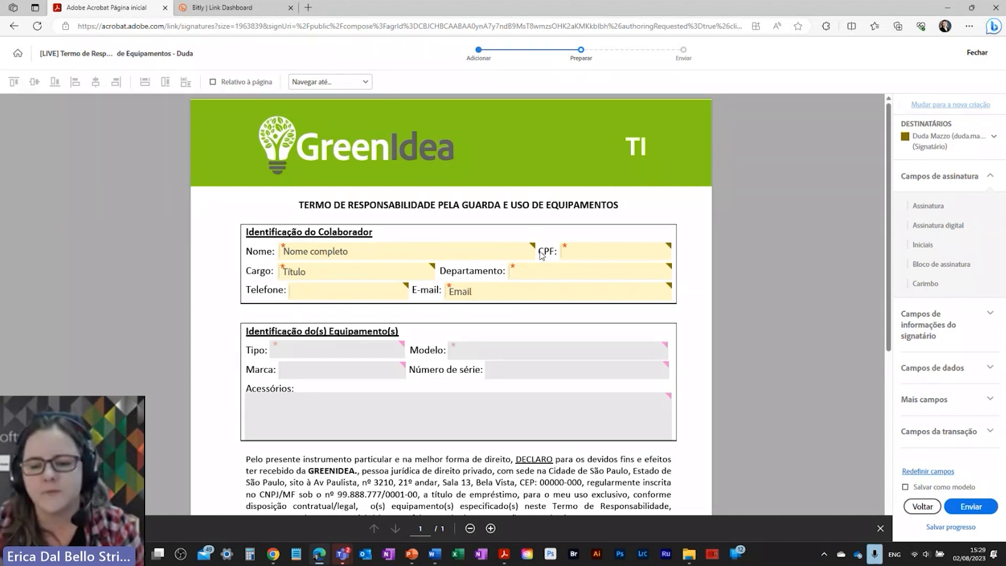
click(970, 504)
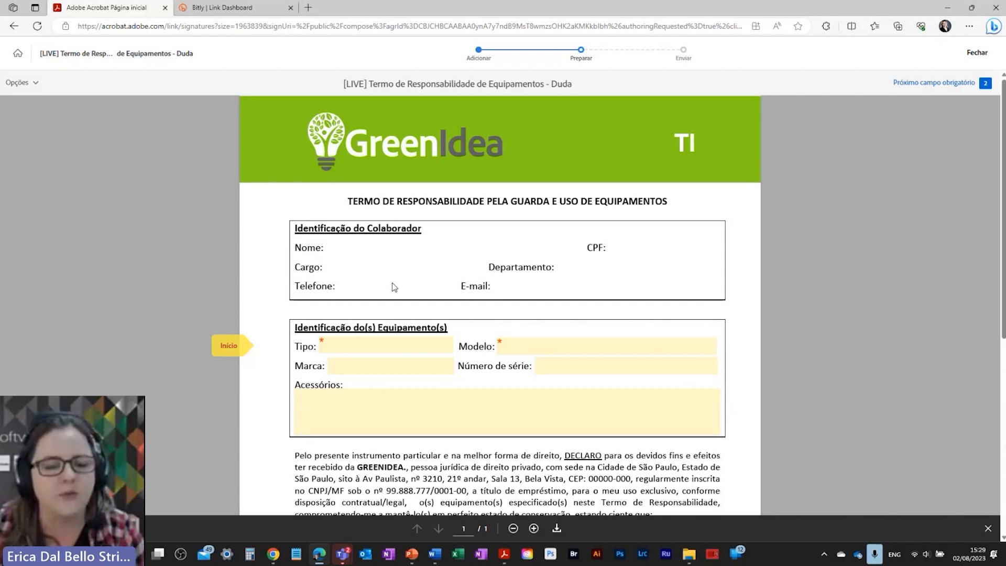
click(347, 338)
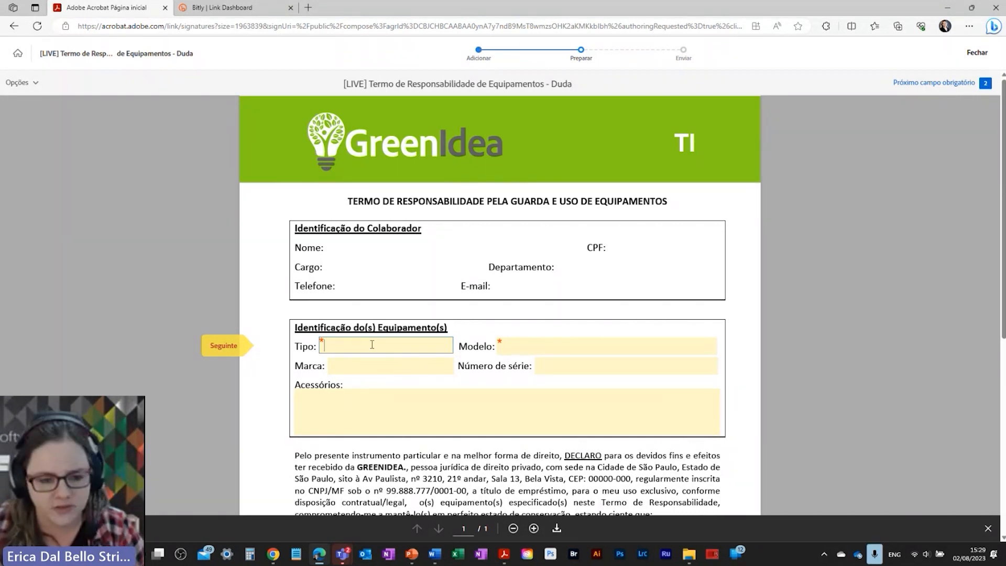
text(Notebook)
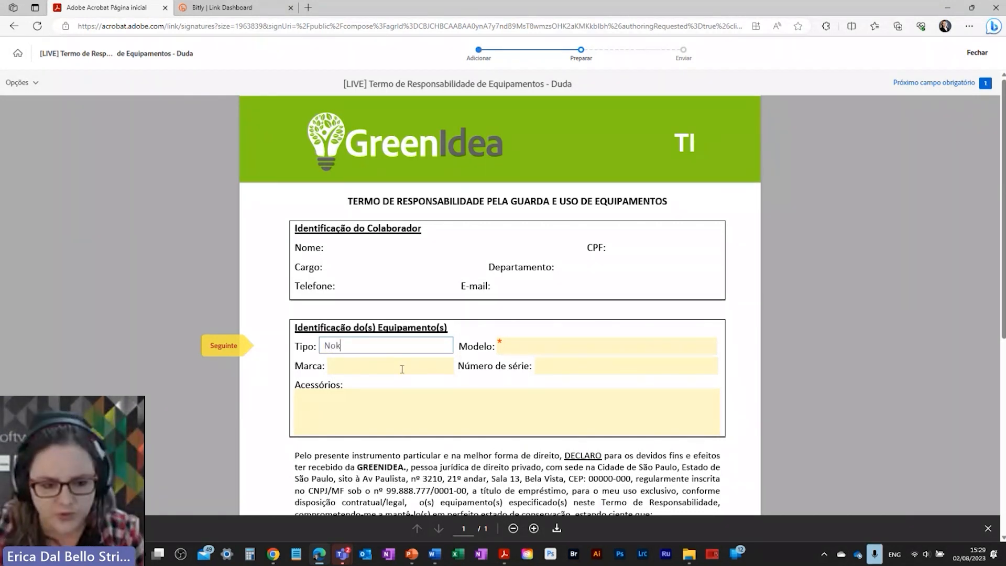
key(Tab)
text(X)
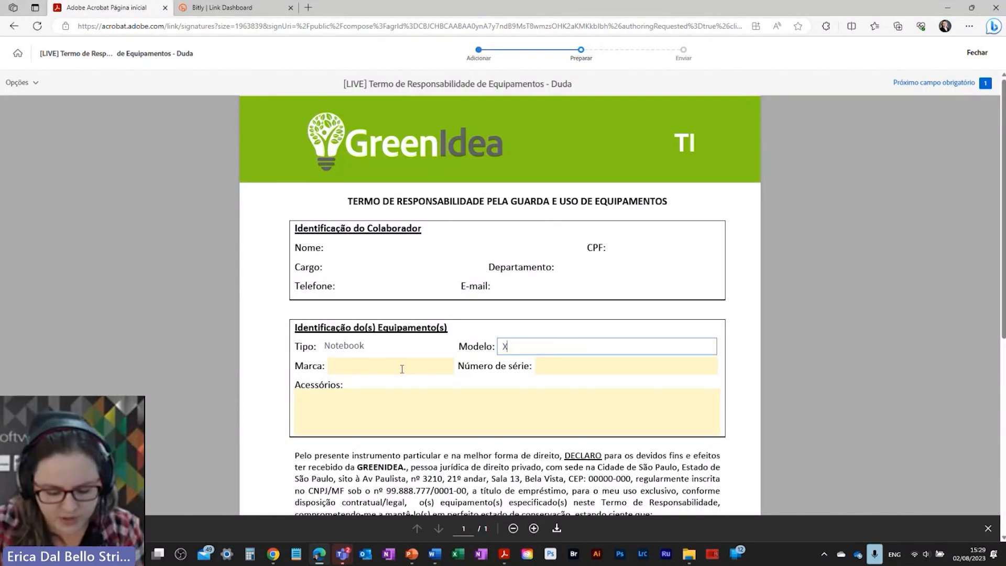
text(YZ)
click(418, 365)
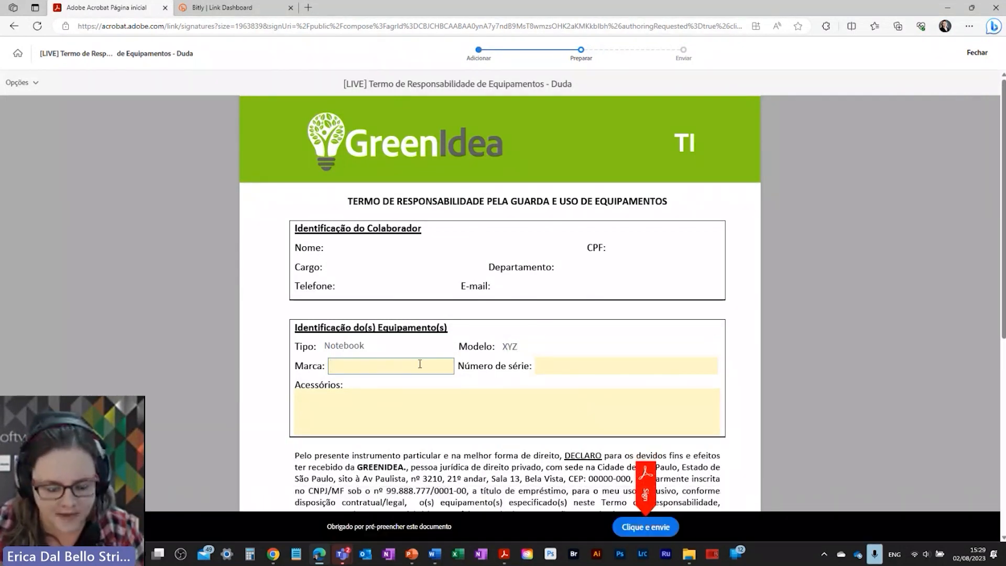
text(Adobe)
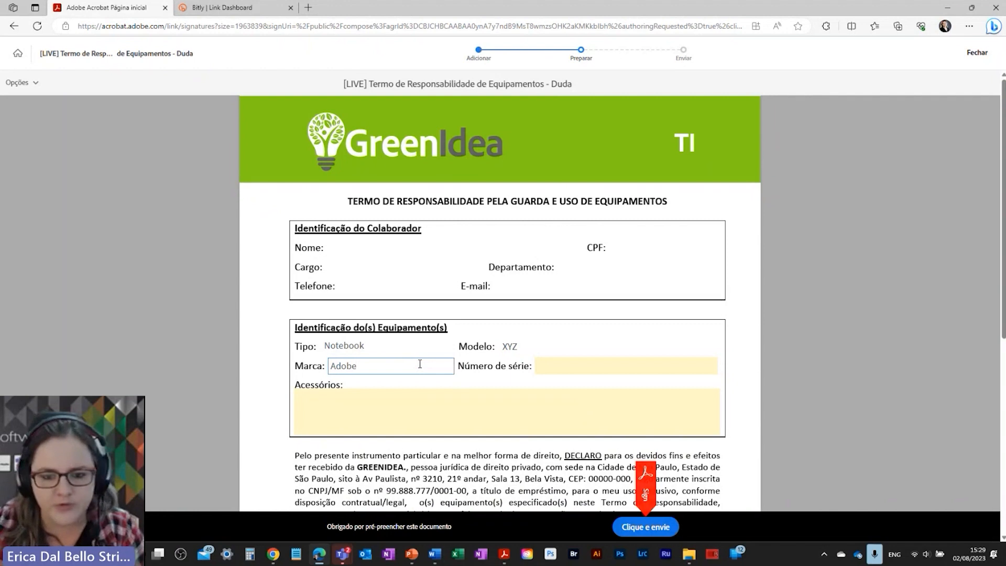
key(Tab)
text(98475455766)
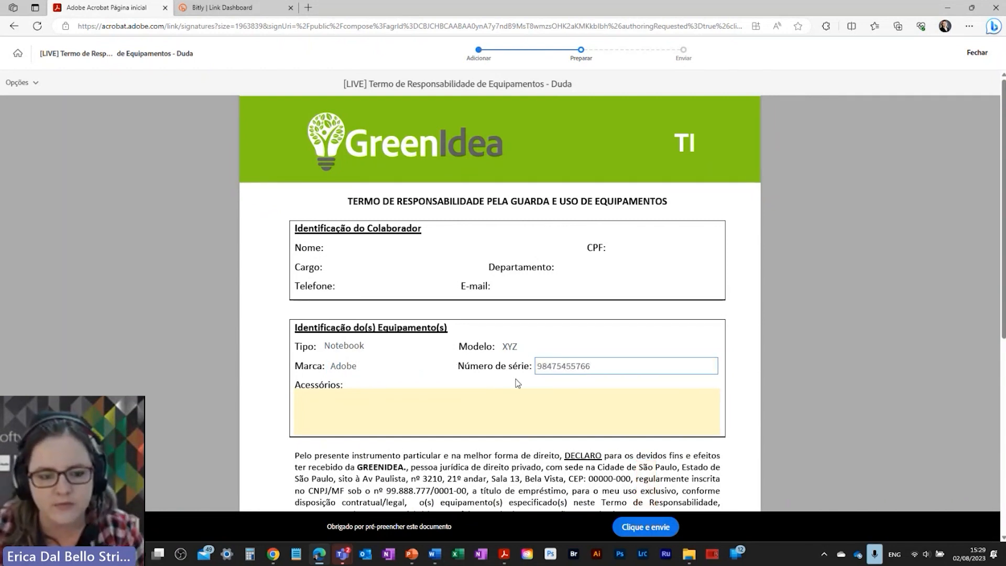
Step: Enter accessories 'Case', 'mouse com 1 pilha AA', 'teclado com duas pilhas' on separate lines and send
click(411, 395)
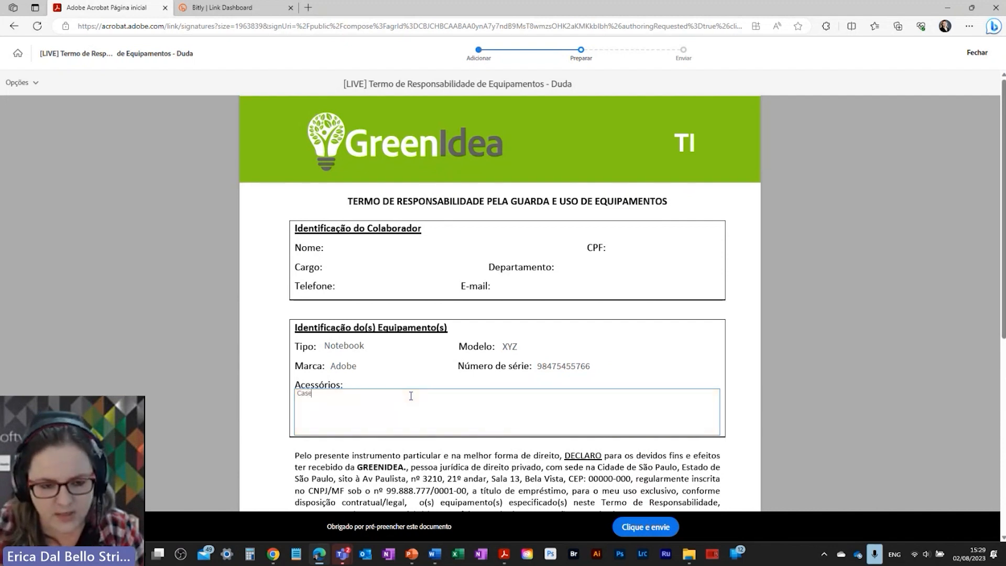
text(Case, mous)
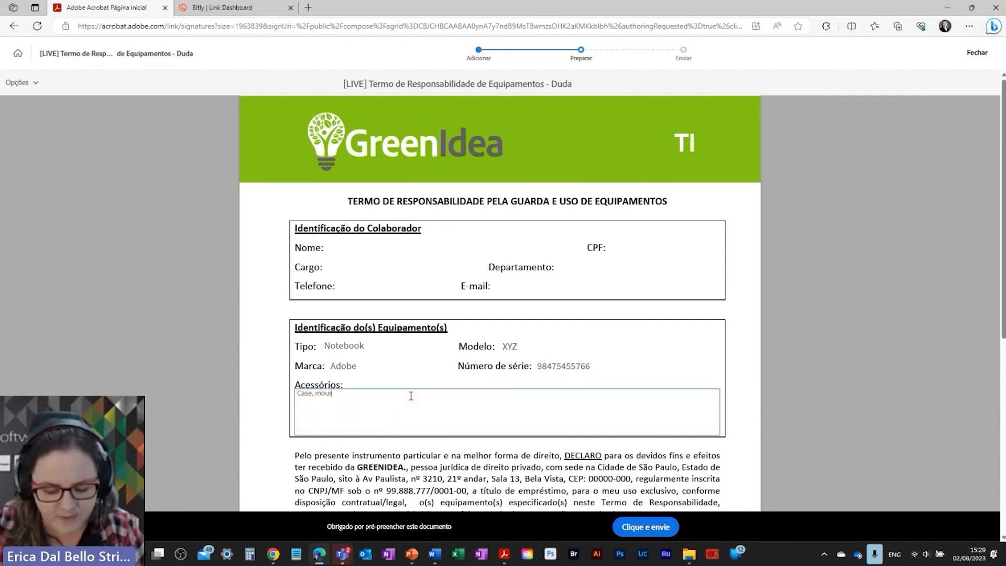
text(e com 1 pilha AA)
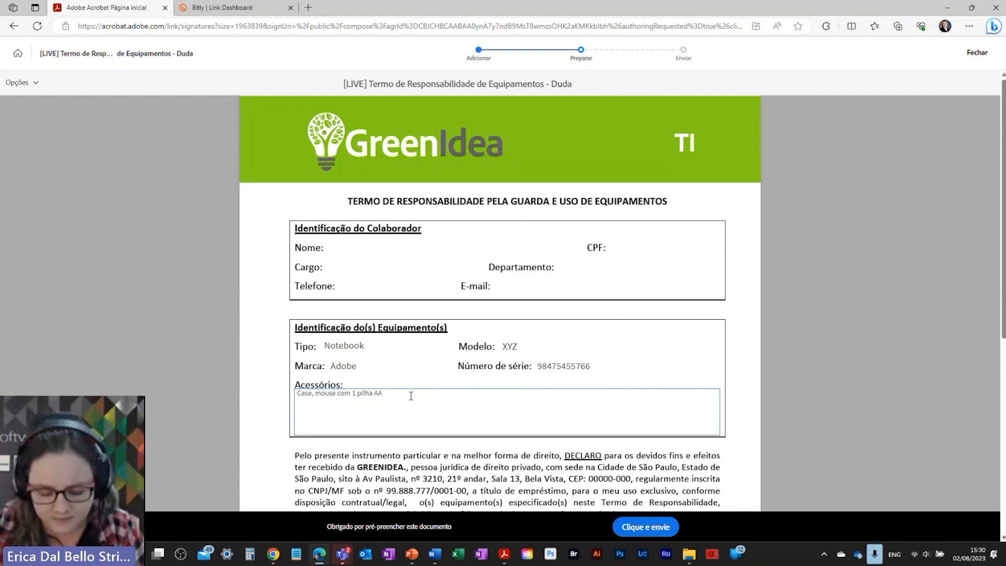
text(, teclado com duas)
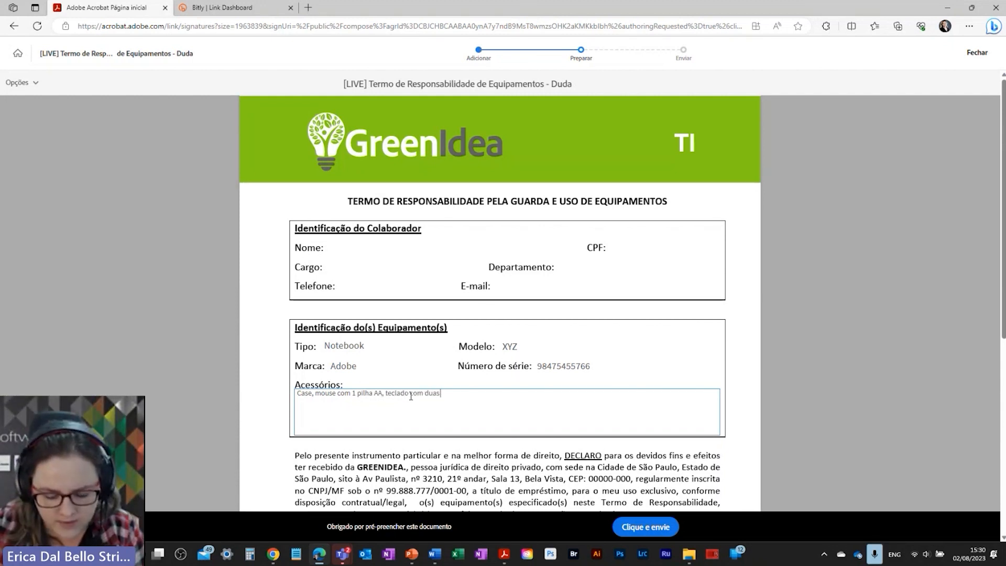
text( pilhas AAA)
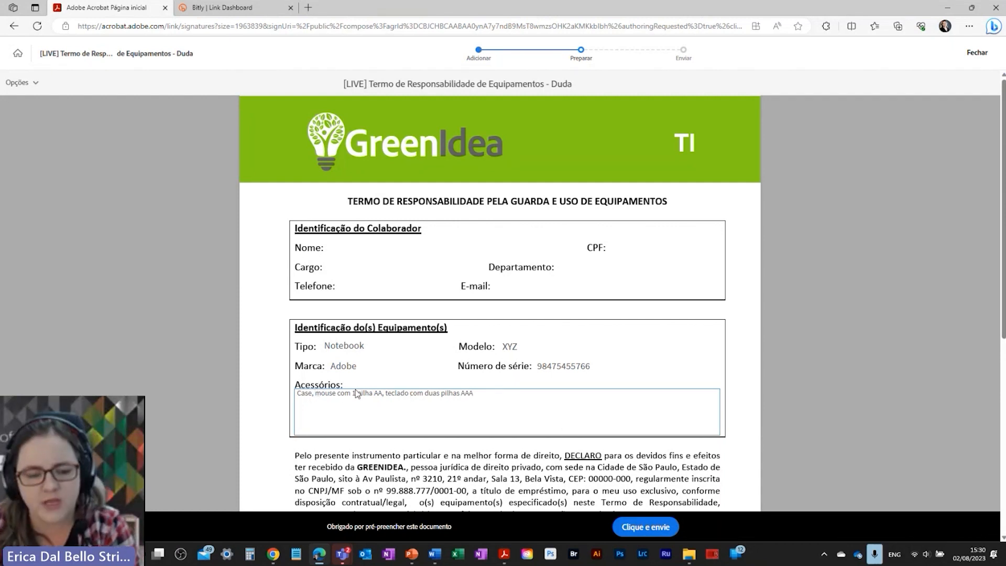
click(315, 393)
key(Return)
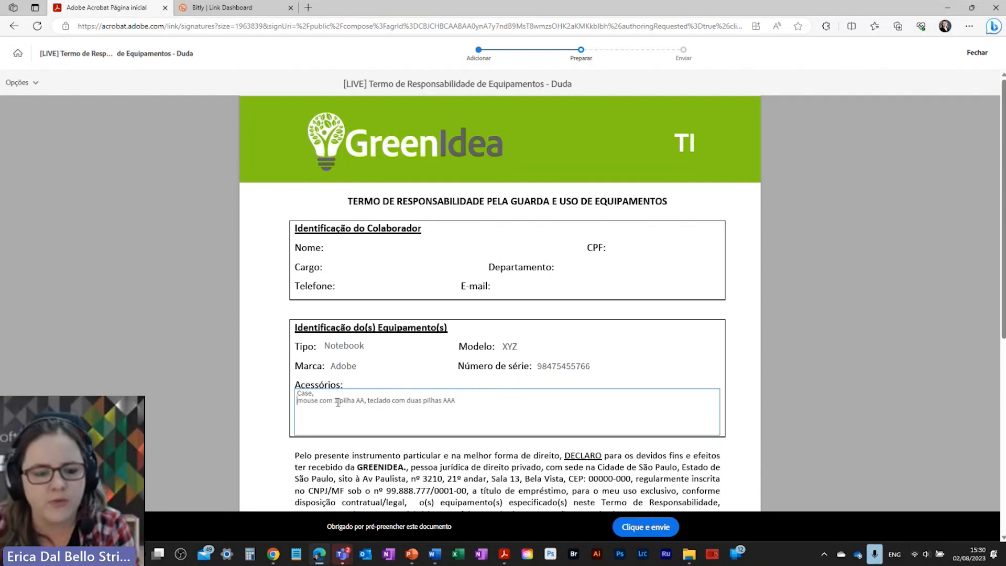
click(367, 400)
key(Return)
scroll(375, 407, down, 2)
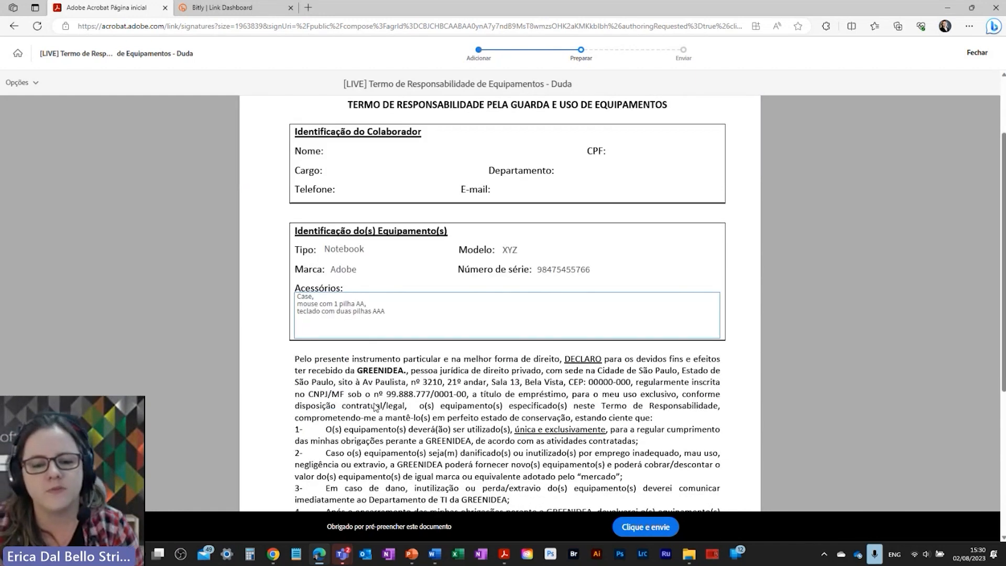
scroll(375, 408, down, 4)
scroll(372, 410, up, 6)
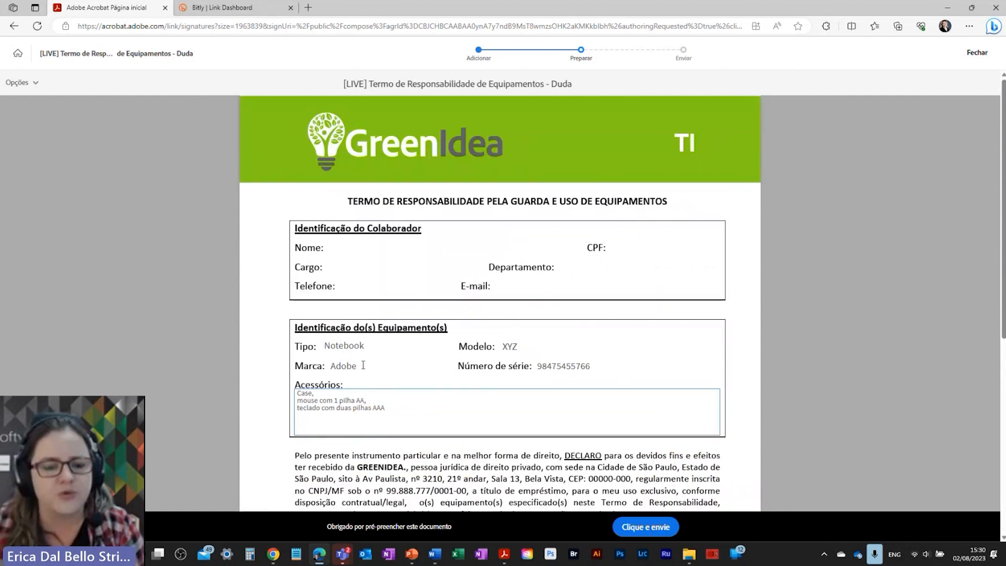
click(638, 530)
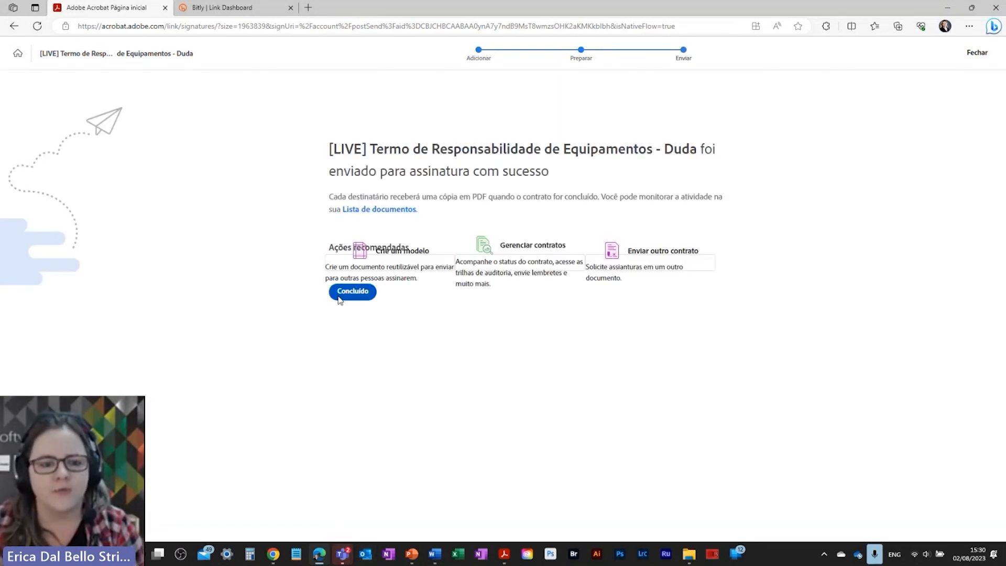
Step: Click Concluído on the success page to return to the Acrobat home page
click(339, 298)
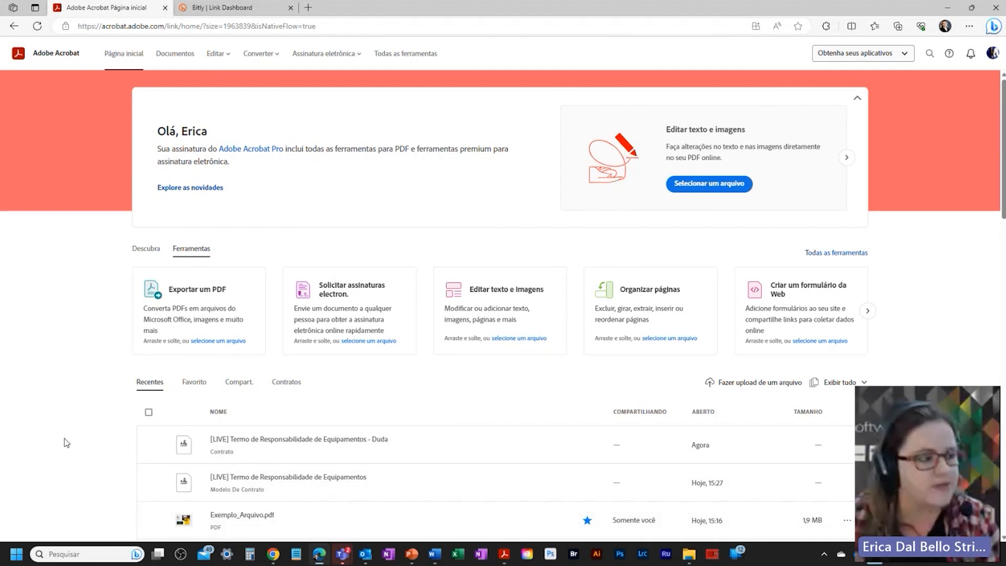
Step: Switch to the Acrobat Pro desktop window showing the Termo Consentimento Informado Tomo PDF
key(alt+Tab)
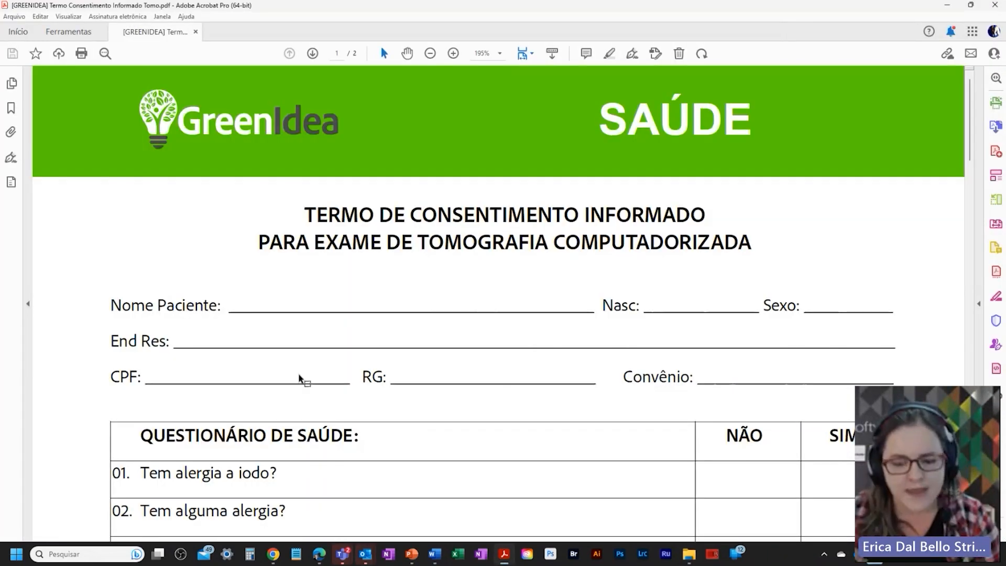
scroll(310, 371, down, 6)
scroll(309, 371, up, 2)
scroll(400, 326, up, 3)
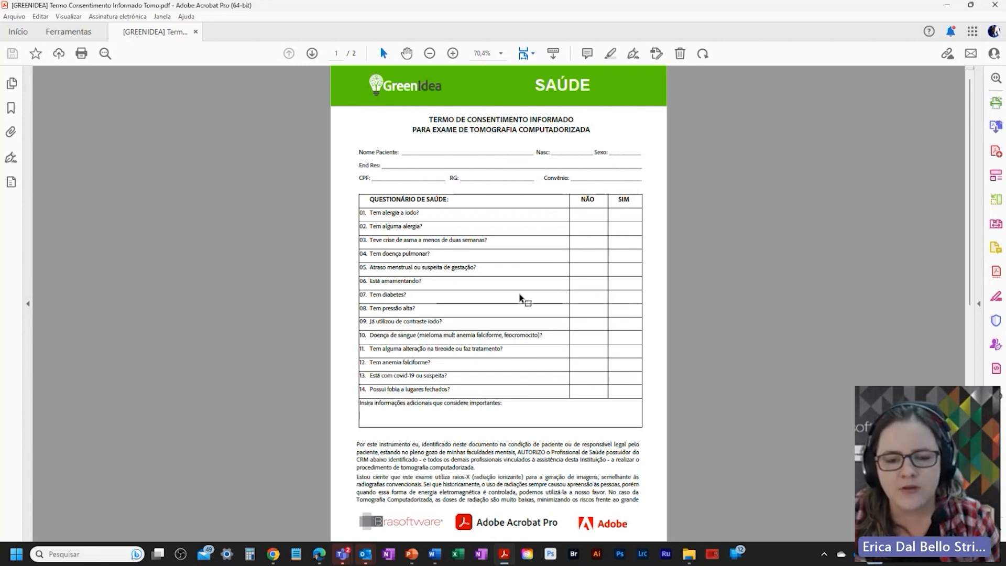
Step: Scroll through both pages of the consent PDF, then return to the Acrobat web home page
scroll(566, 256, down, 3)
scroll(570, 238, down, 5)
scroll(516, 251, up, 9)
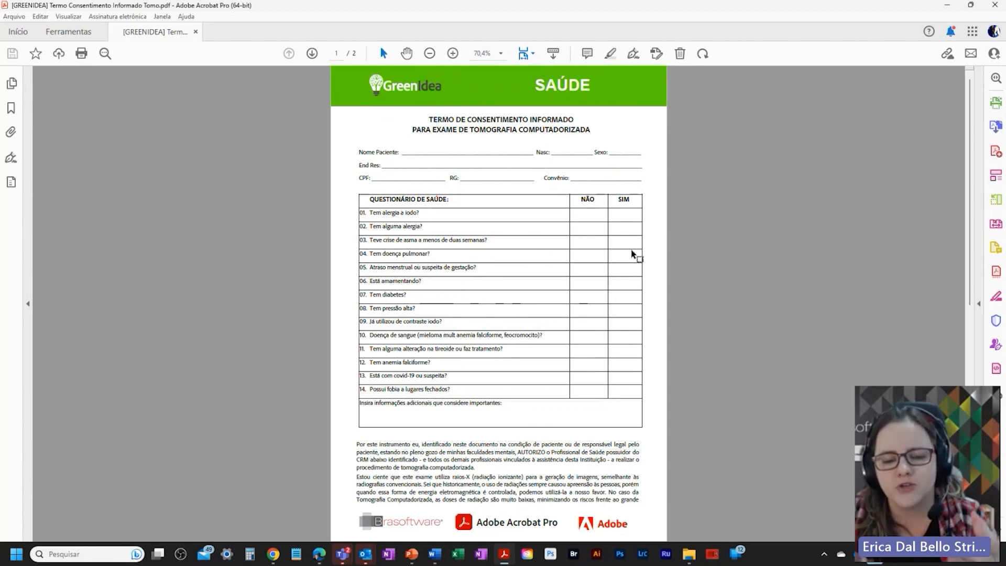
scroll(619, 272, down, 4)
scroll(460, 368, down, 11)
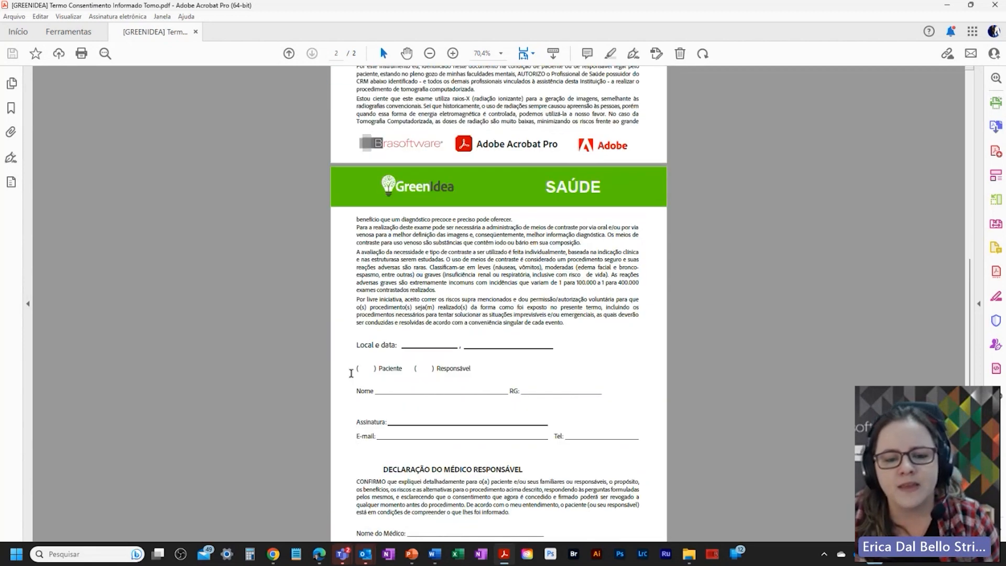
scroll(445, 369, down, 2)
scroll(446, 367, up, 15)
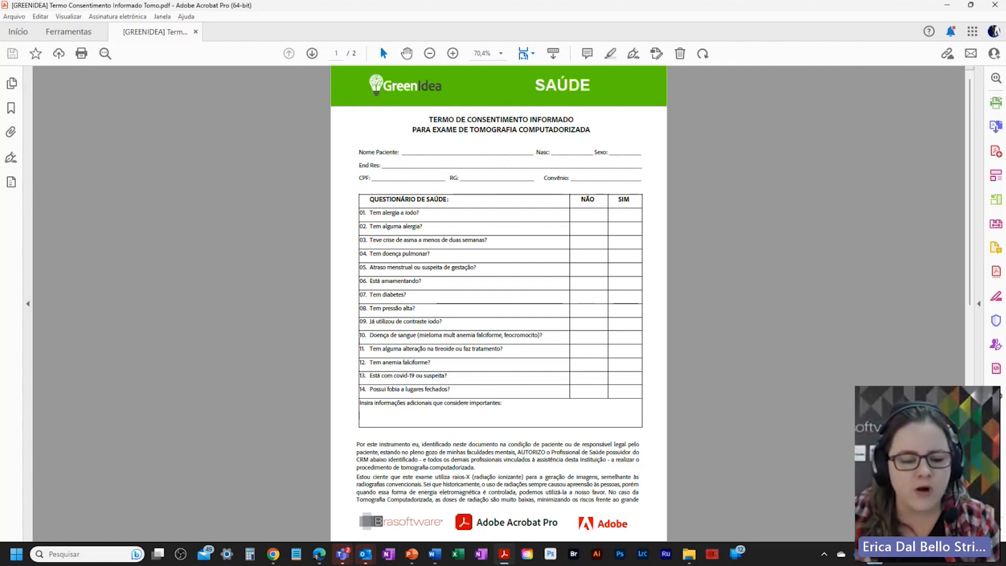
click(318, 558)
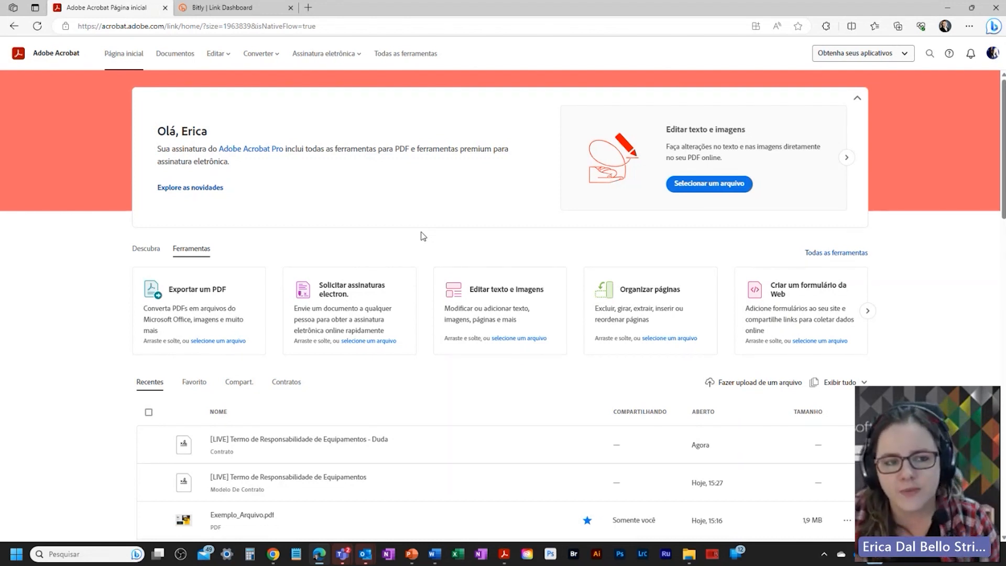
Step: Choose Criar um formulário da Web from the Assinatura eletrônica menu
click(363, 54)
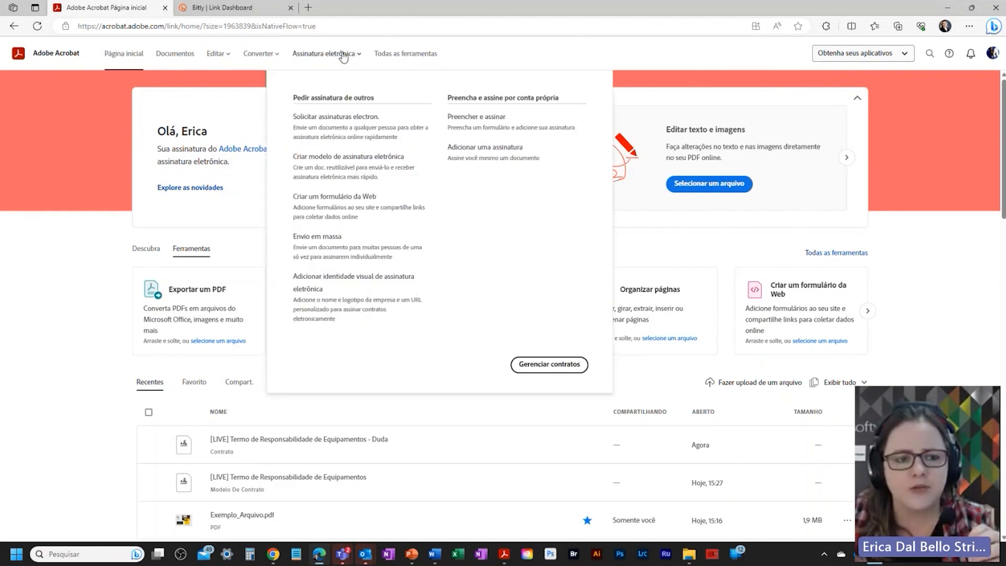
click(331, 202)
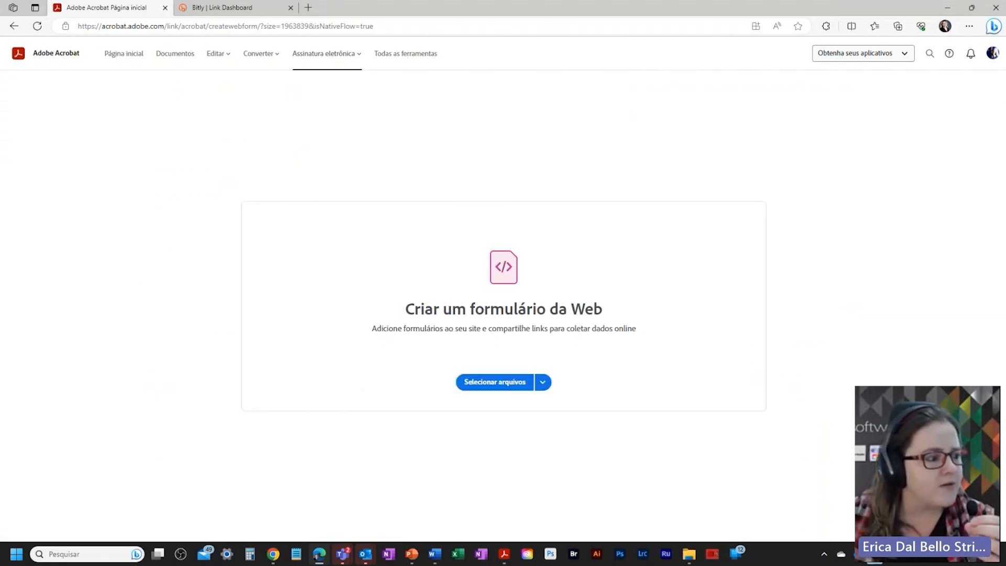
key(alt+Tab)
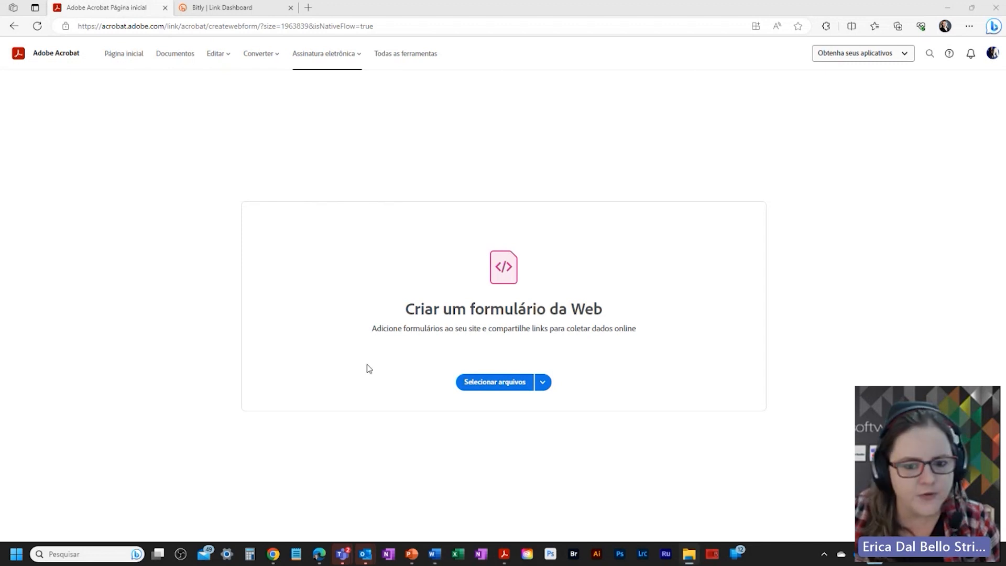
Step: Upload the consent PDF from the computer as the web form's file
click(520, 383)
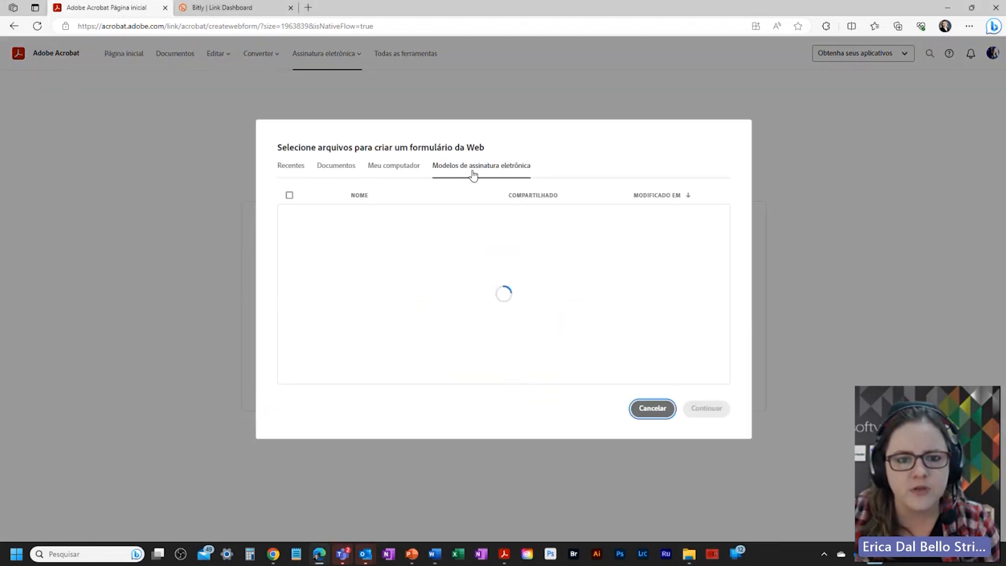
click(382, 169)
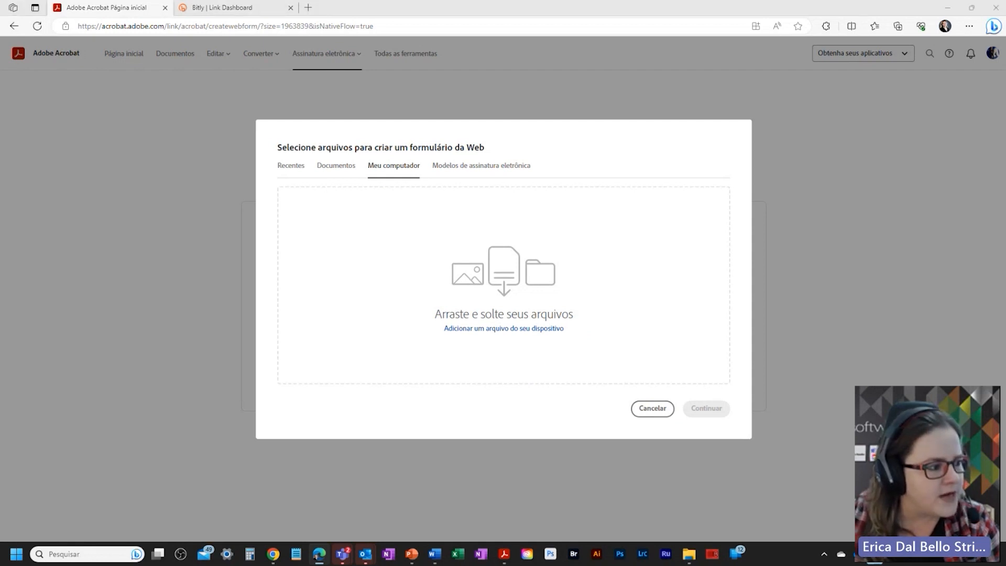
drag(146, 224, 503, 297)
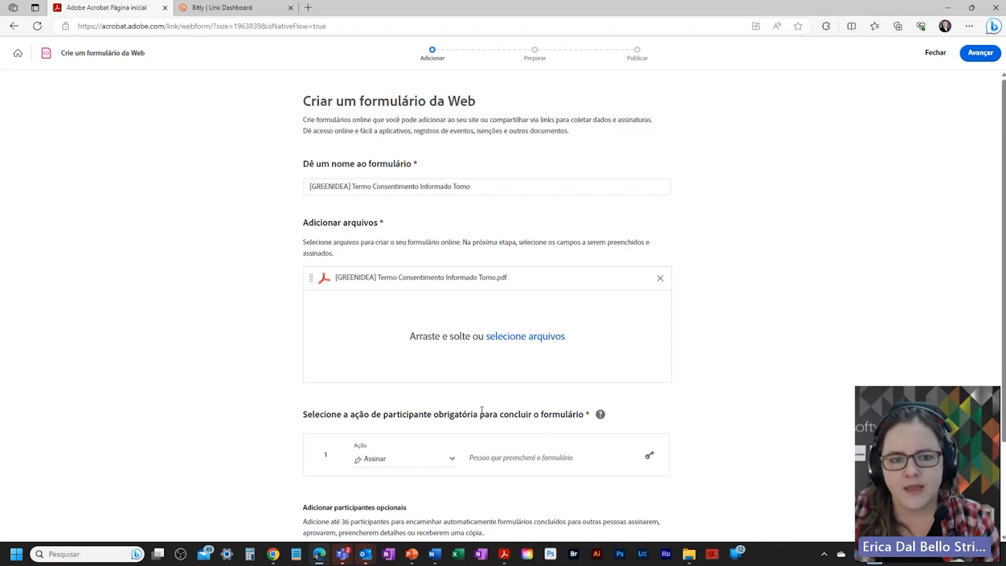
Step: Replace the GREENIDEA prefix with LIVE in the form name, then bring Acrobat Pro forward
double_click(329, 187)
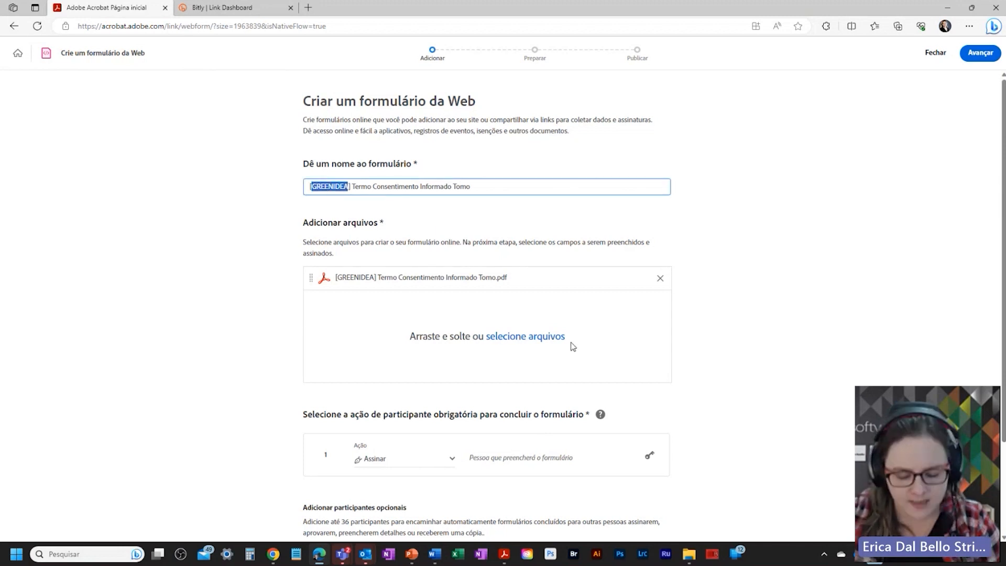
text(LIVE)
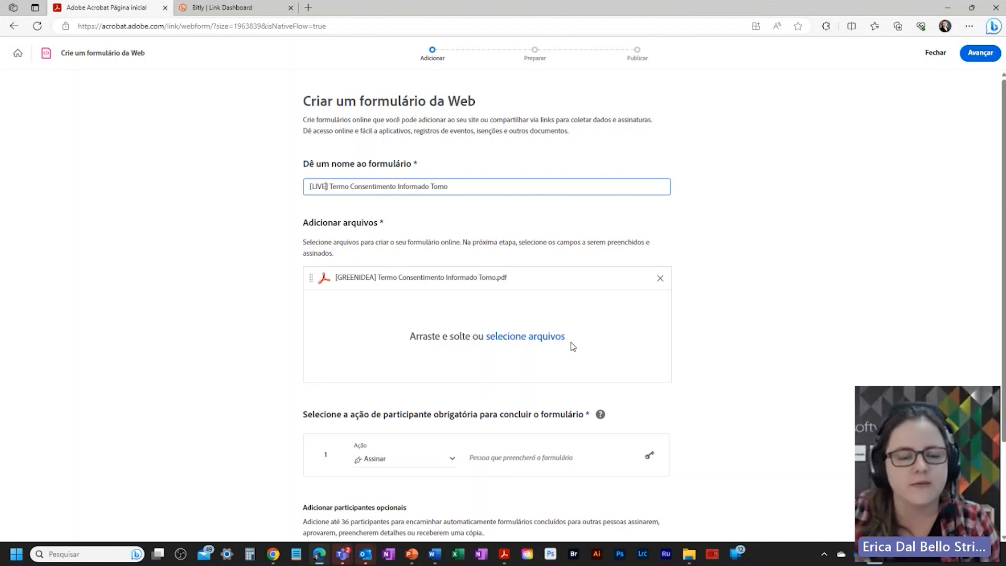
scroll(717, 382, down, 2)
scroll(717, 382, up, 2)
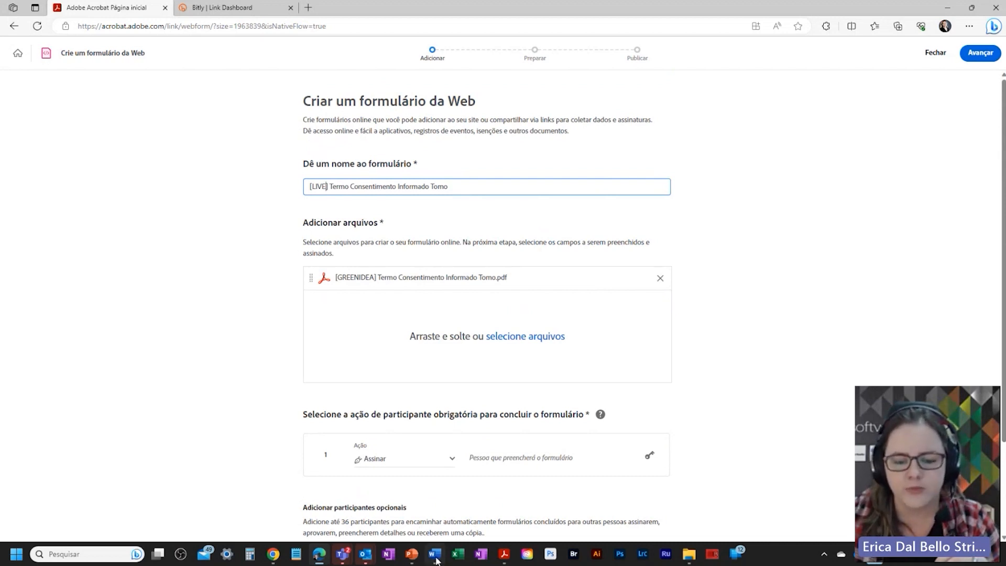
click(503, 556)
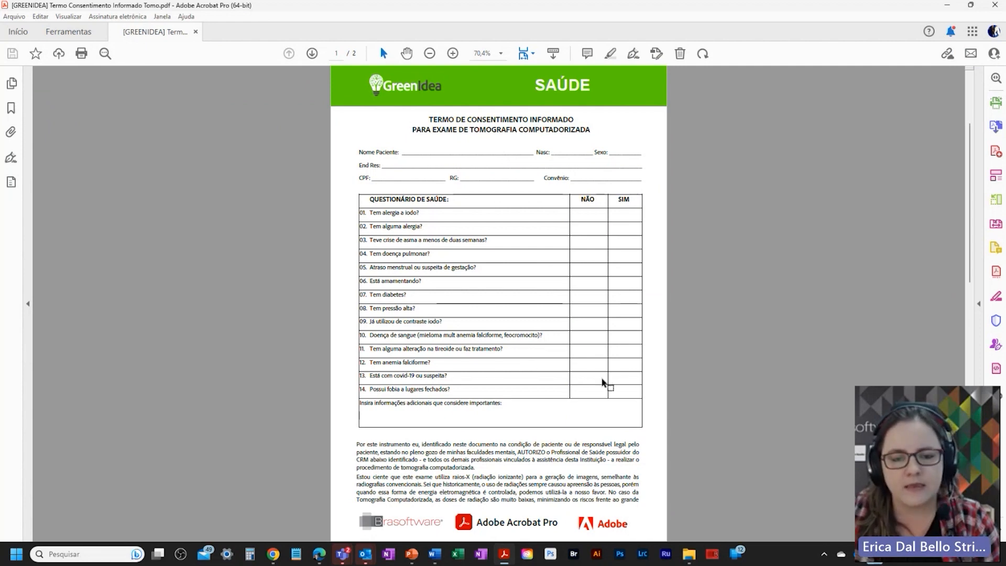
Step: View the consent PDF at 100% zoom and scroll through its questionnaire pages
key(ctrl+1)
scroll(589, 403, down, 1)
scroll(580, 401, up, 3)
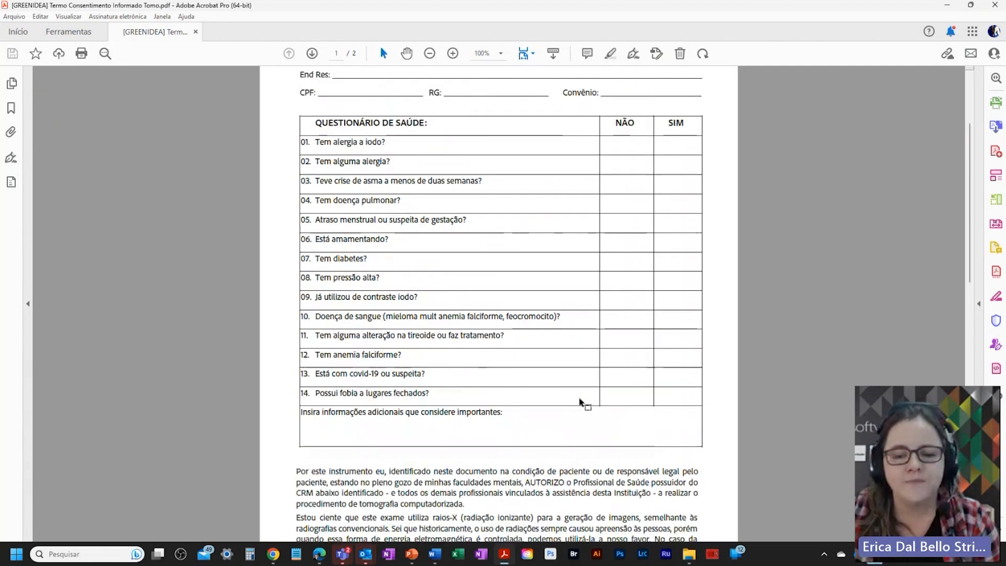
scroll(583, 388, down, 10)
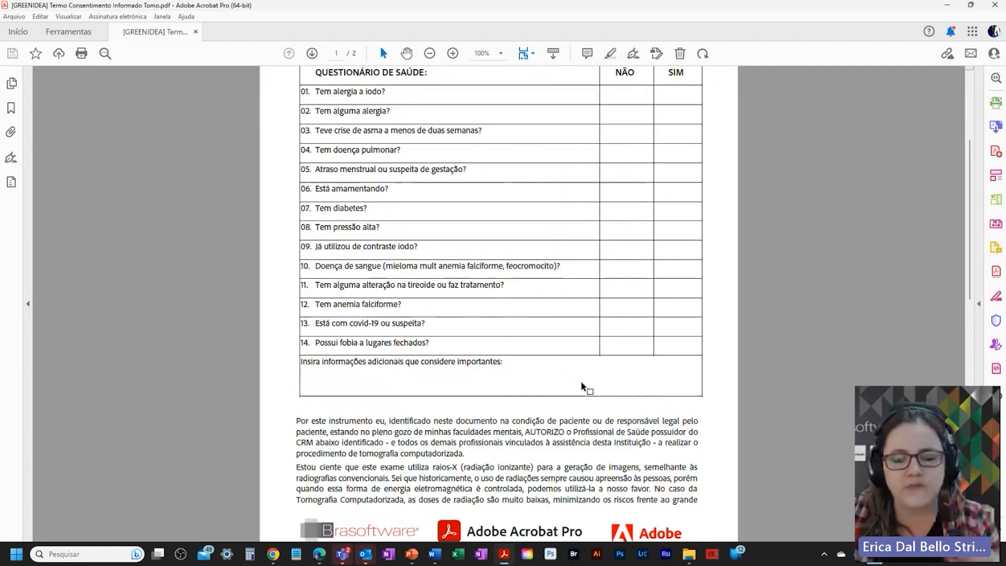
scroll(585, 389, down, 10)
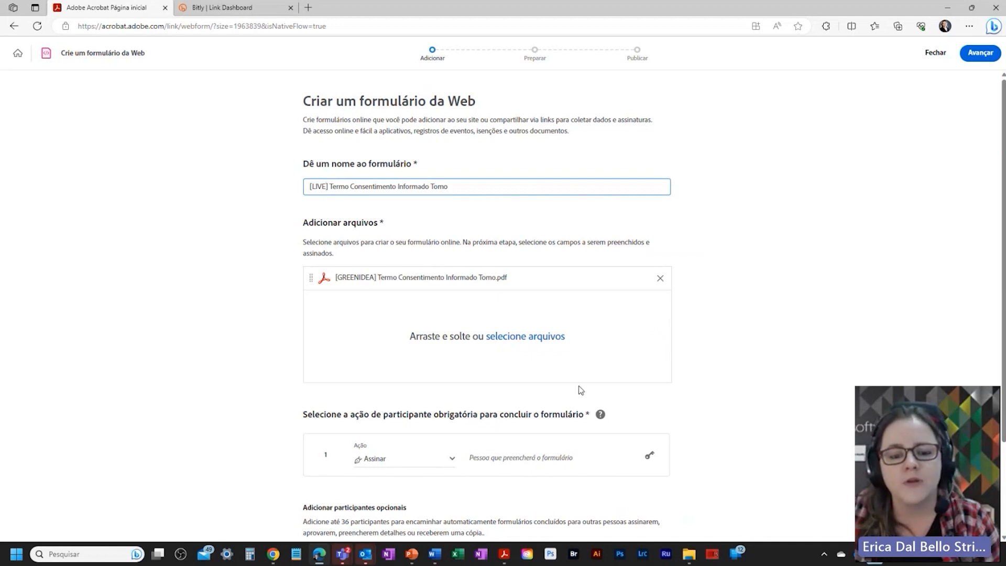
Step: Add a second required participant and enter the signer's e-mail address
scroll(579, 388, down, 1)
scroll(576, 389, down, 1)
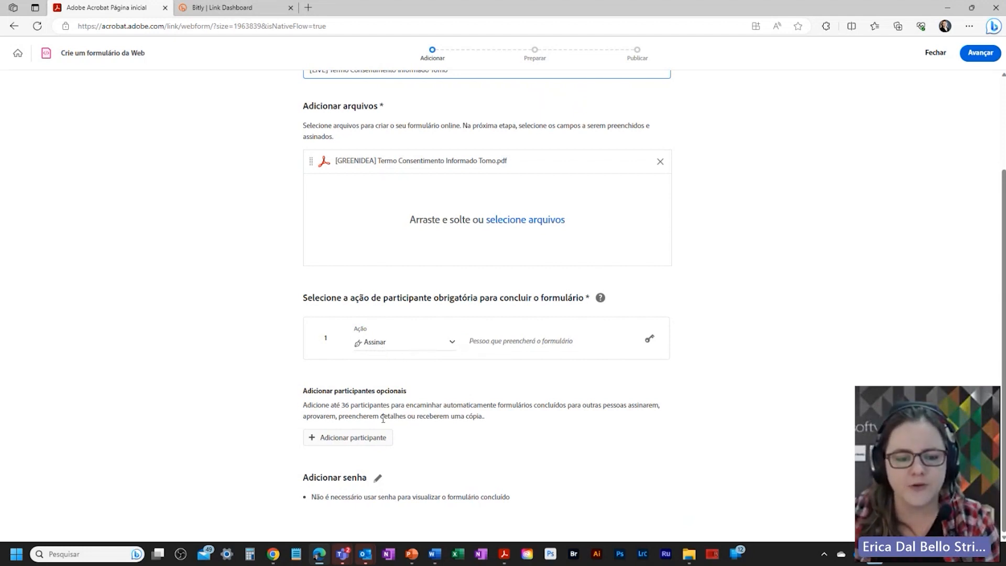
click(366, 437)
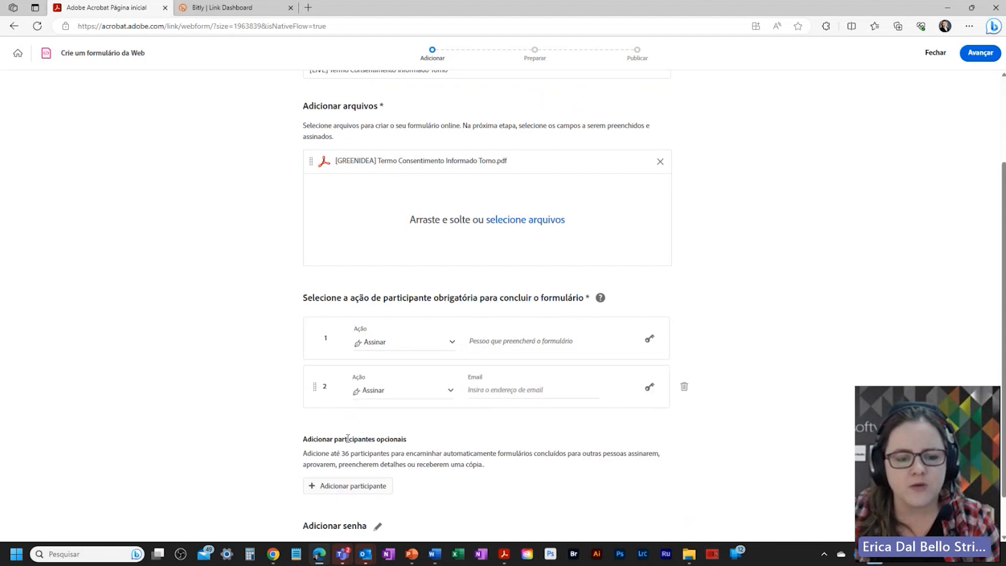
click(475, 389)
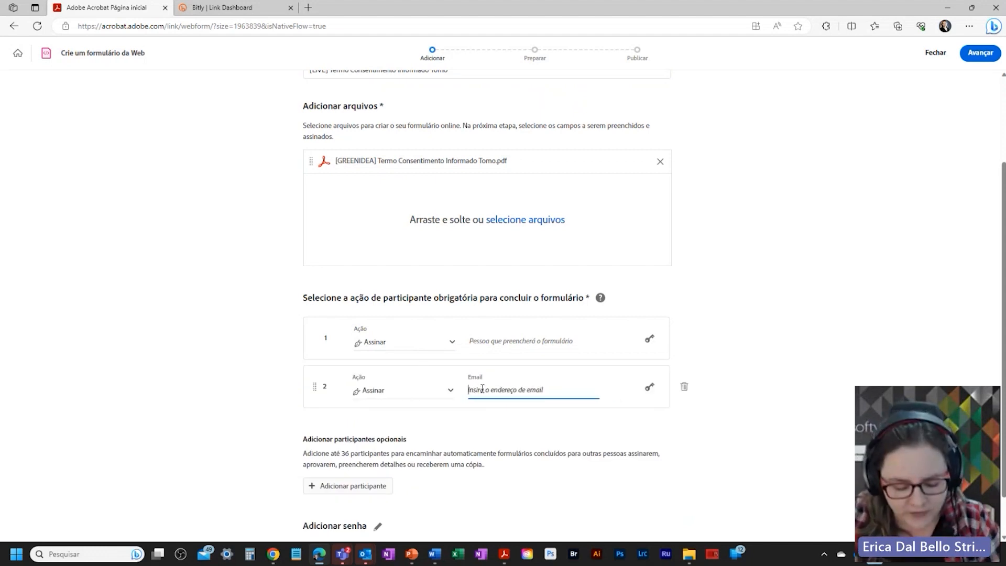
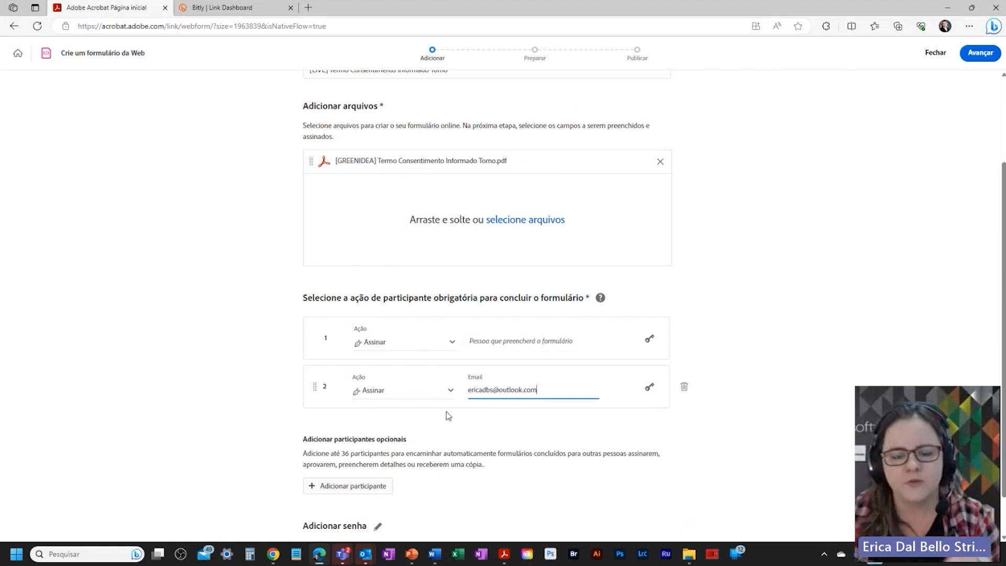
click(265, 391)
scroll(272, 393, down, 1)
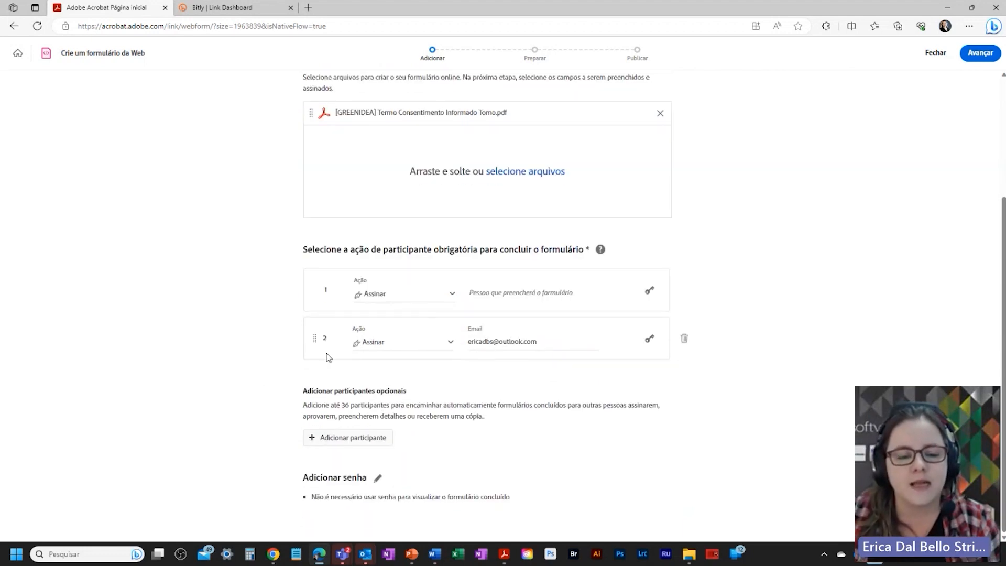
drag(337, 406, 358, 405)
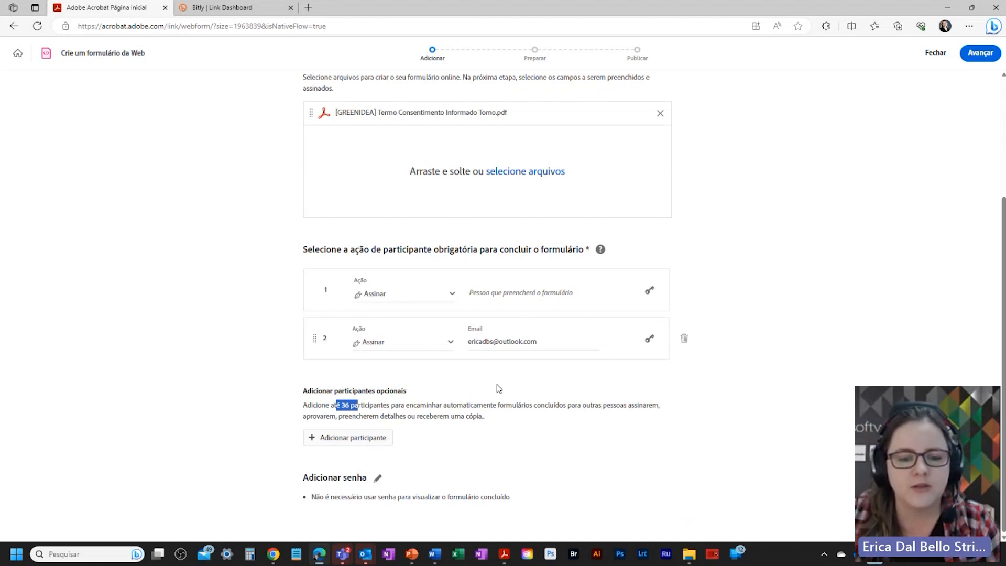
click(451, 343)
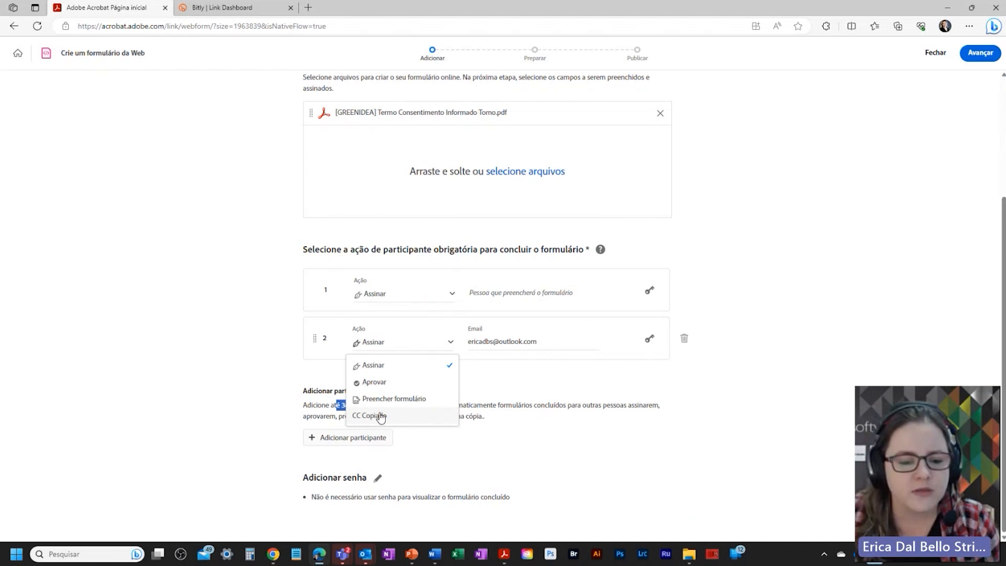
click(270, 375)
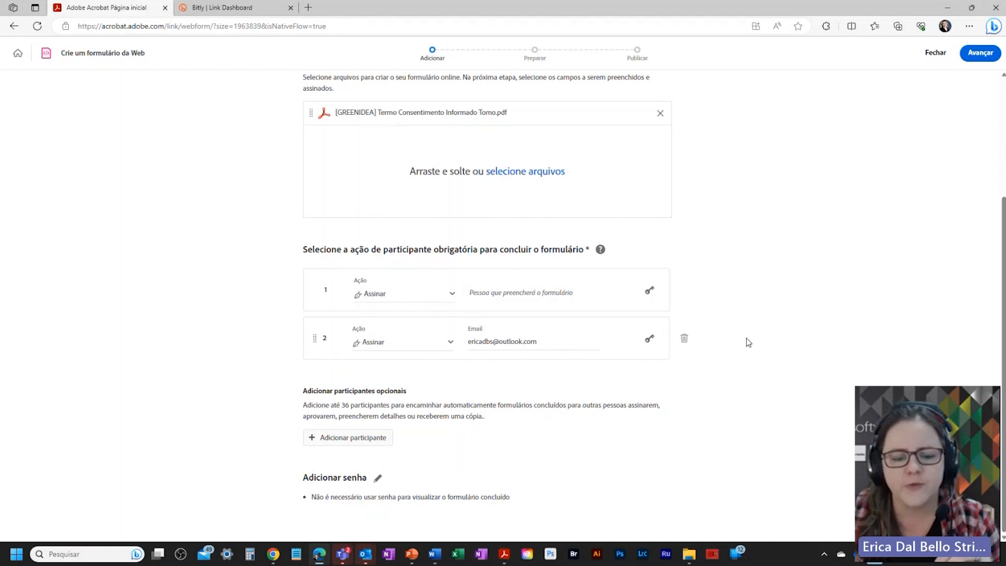
click(378, 478)
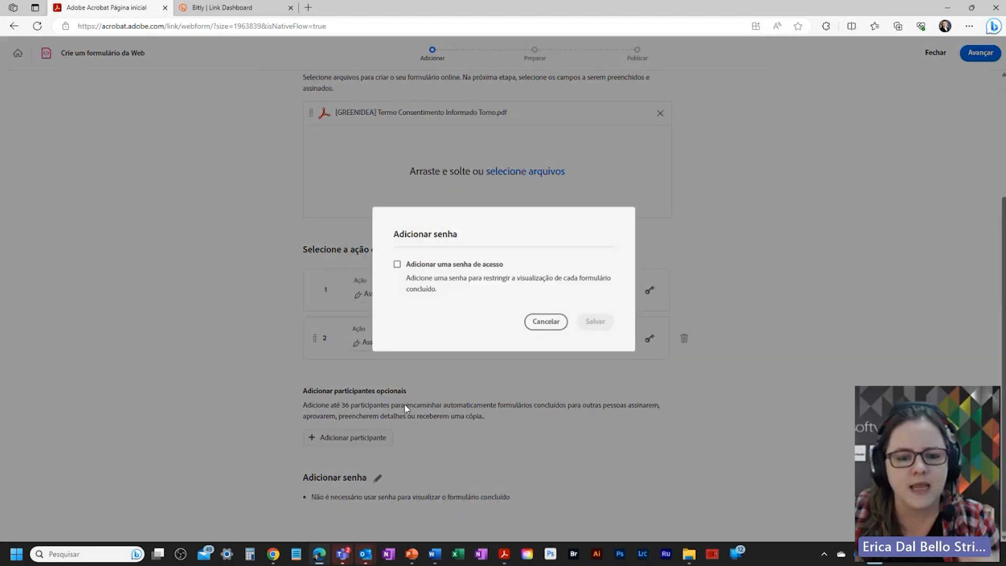
click(551, 322)
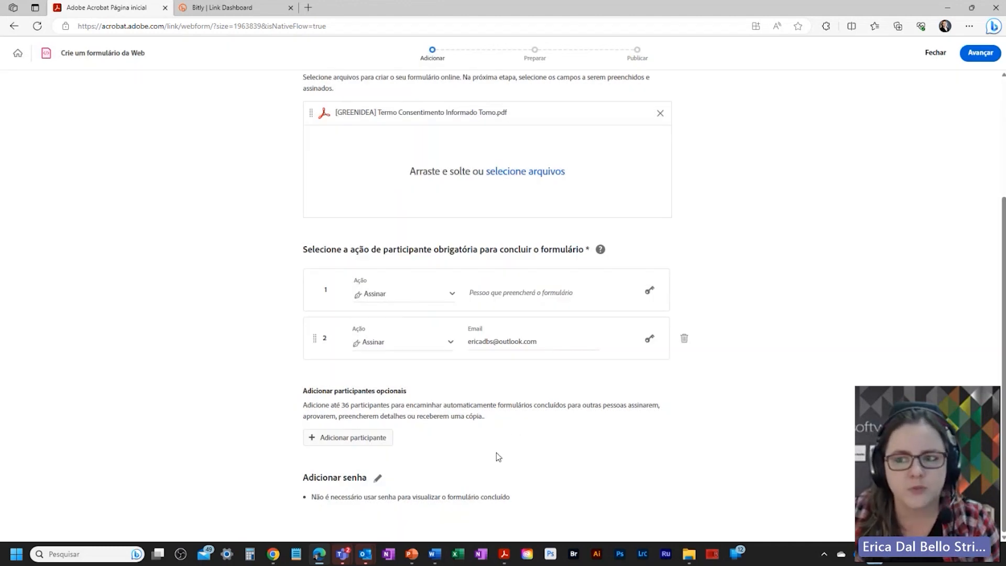
scroll(496, 455, up, 3)
scroll(496, 456, down, 3)
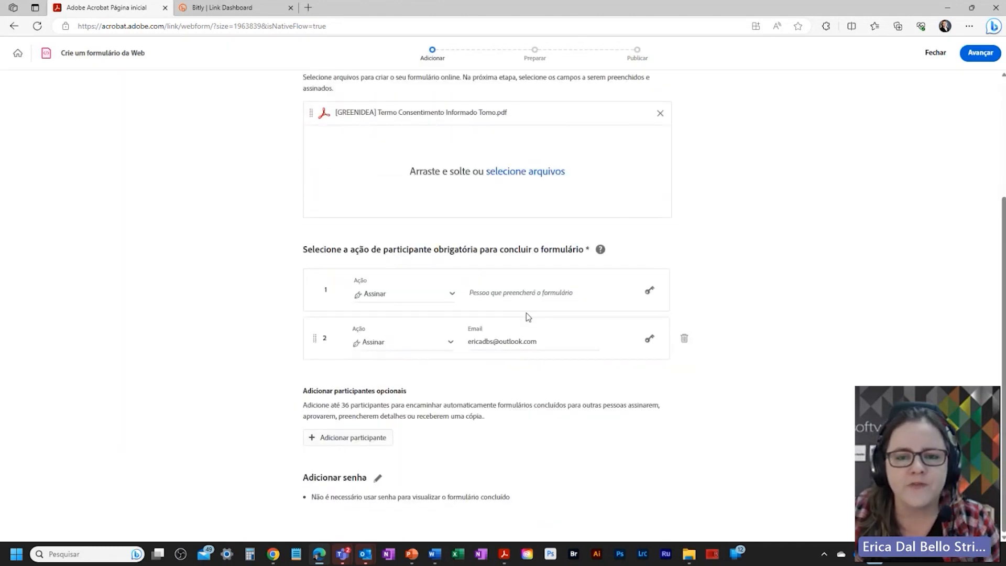
scroll(524, 322, up, 3)
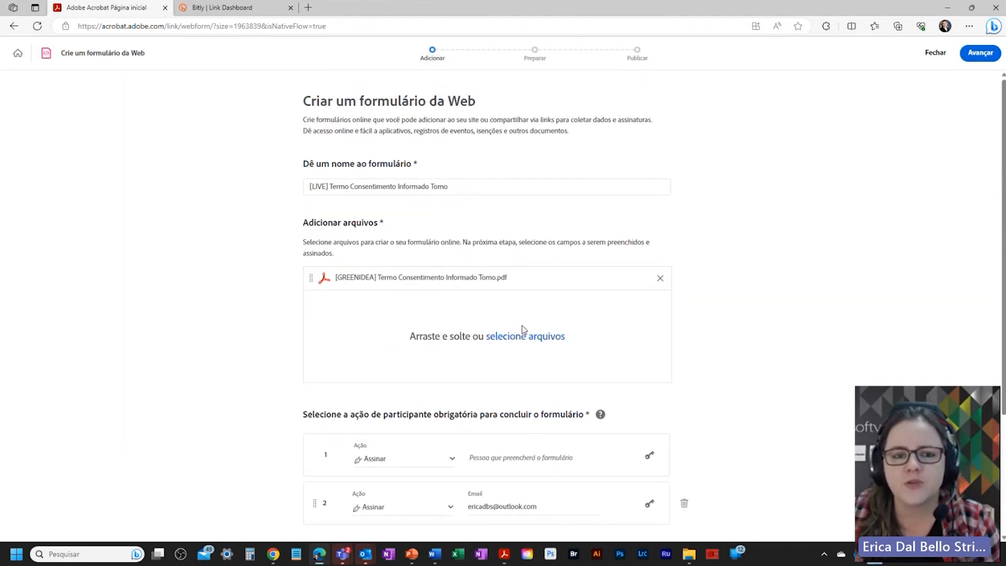
Step: Advance to Preparar, dismiss the tip, check the recipients list and expand Campos de dados
click(978, 55)
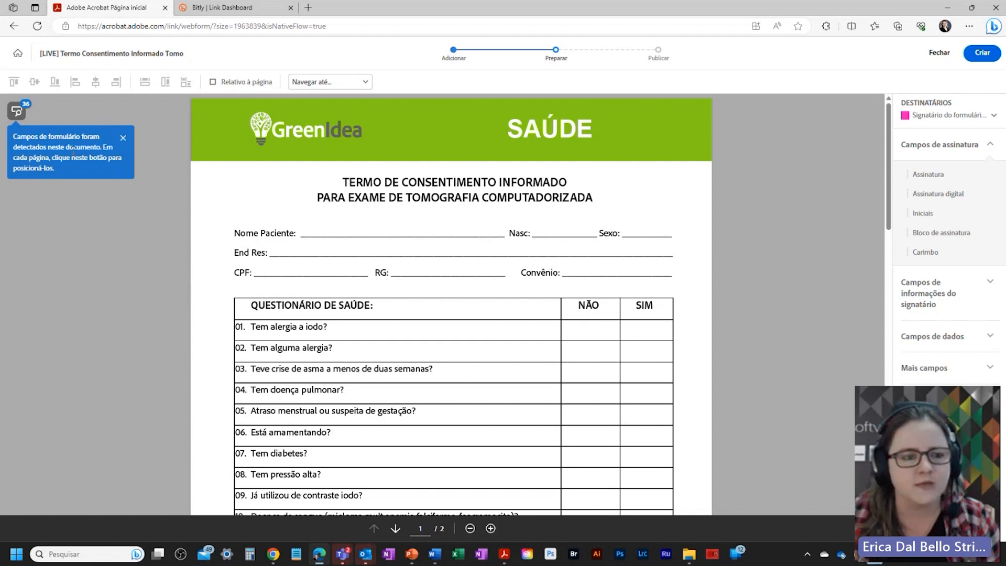
click(123, 140)
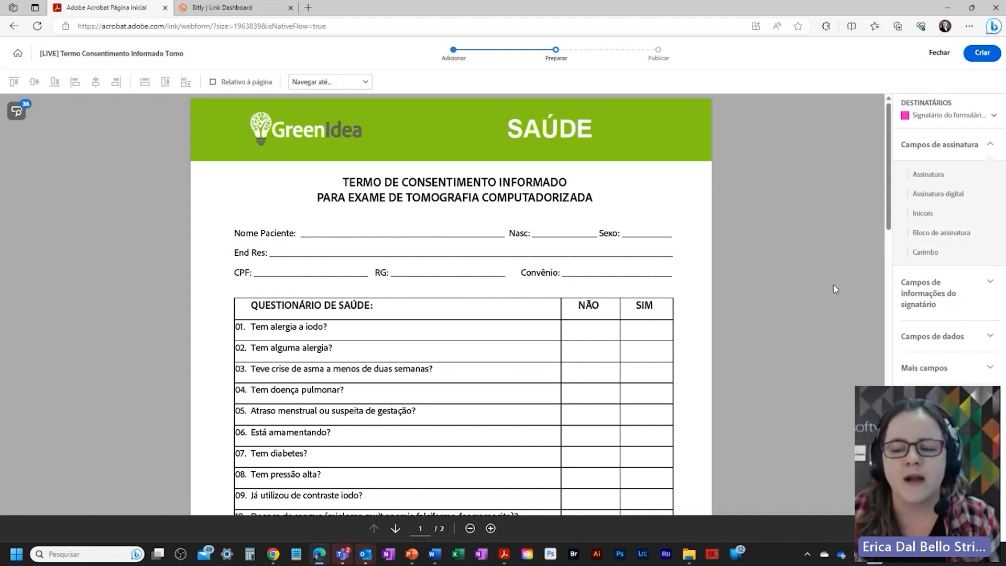
click(992, 141)
click(994, 116)
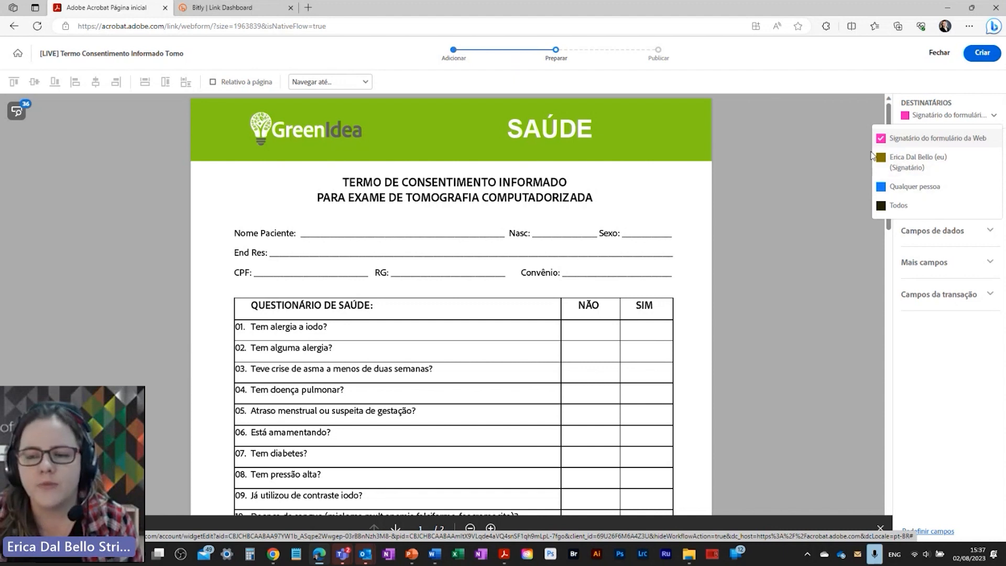
click(807, 368)
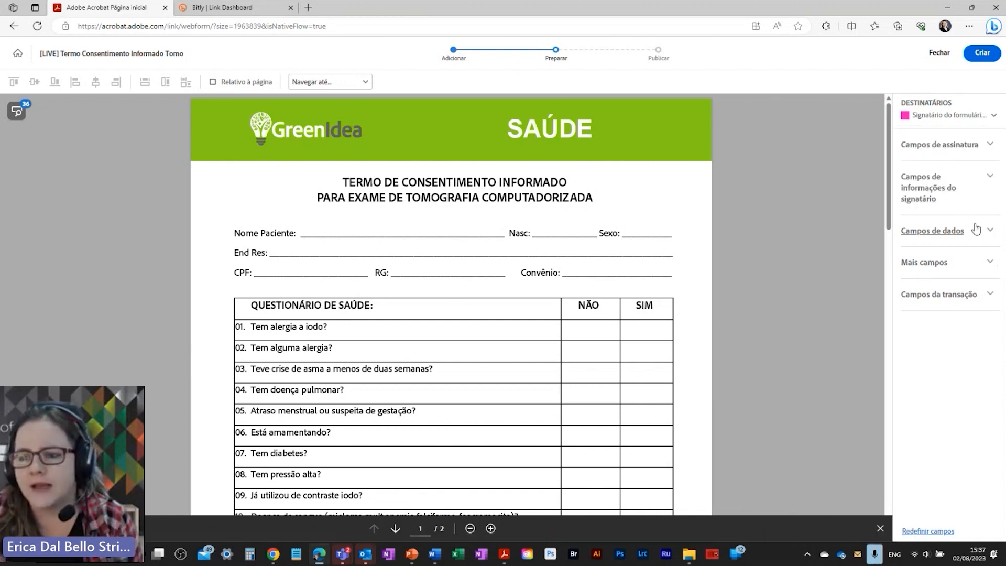
click(990, 232)
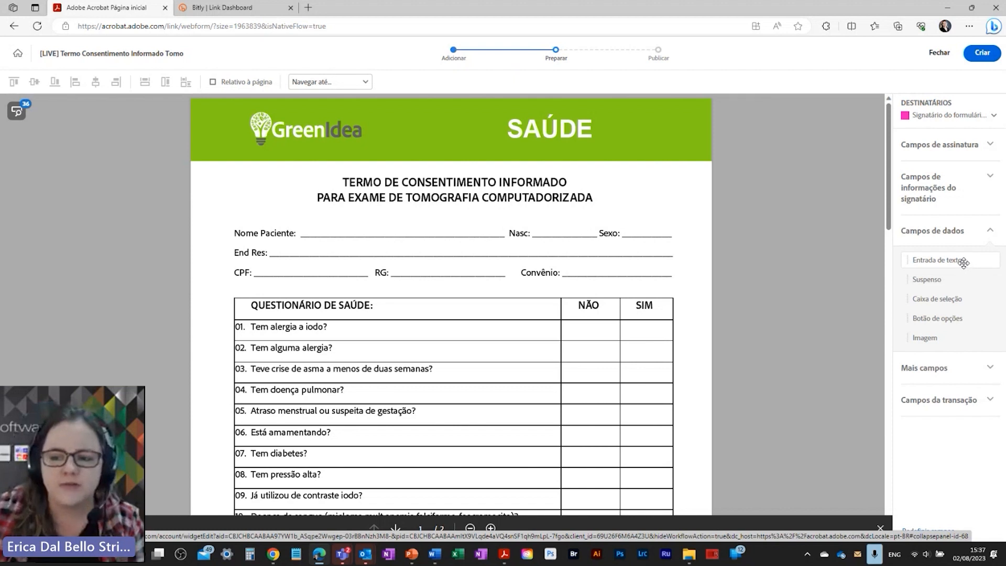
Step: Place a required text field named 'Nome do paciente' on the Nome Paciente line
drag(969, 265, 301, 221)
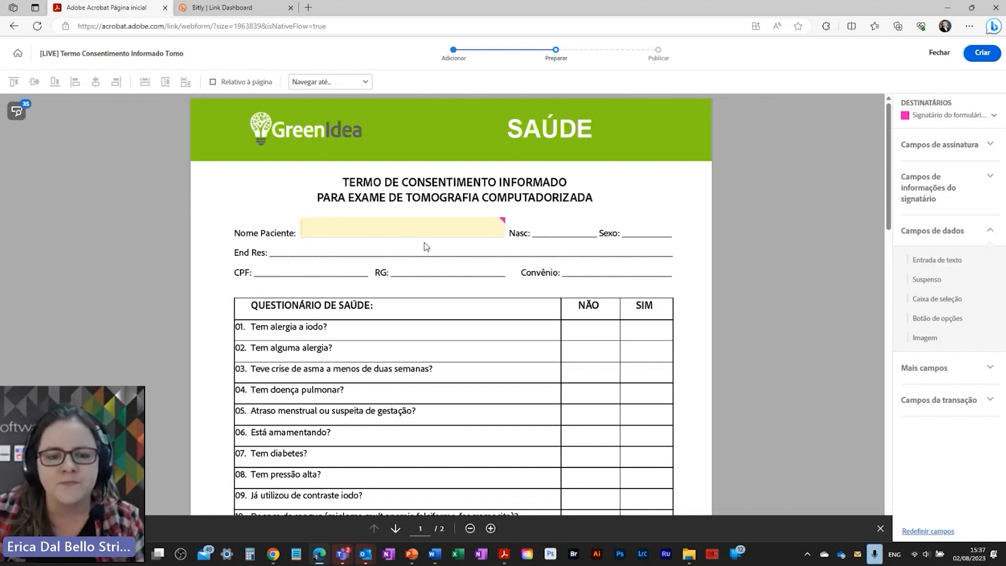
drag(425, 236, 426, 237)
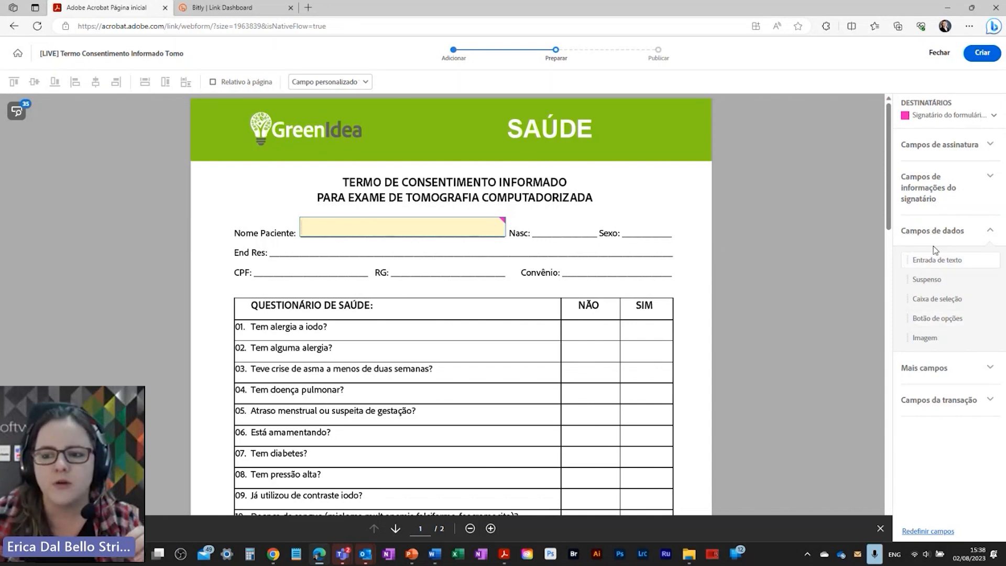
double_click(335, 227)
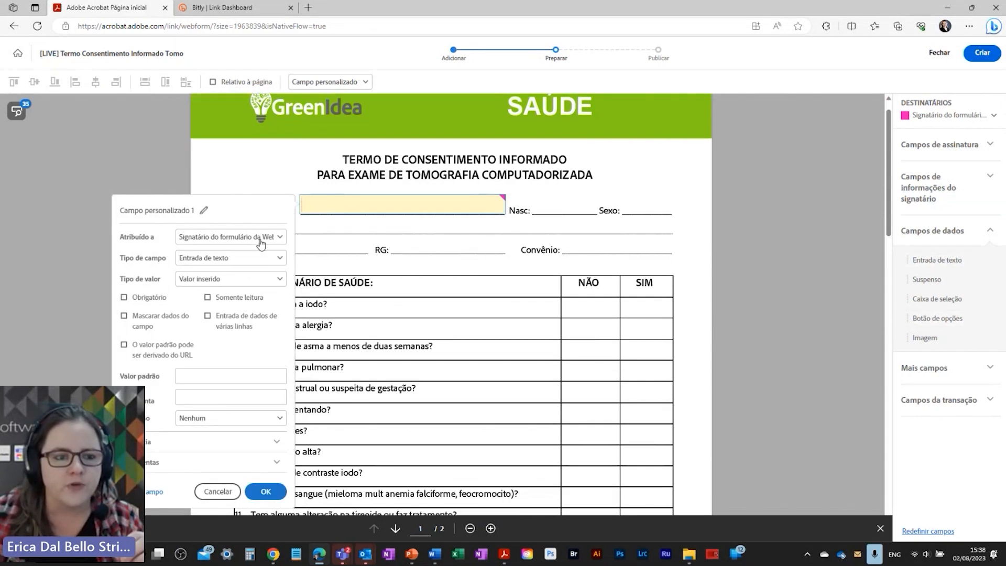
triple_click(203, 175)
text(Nome do paciente)
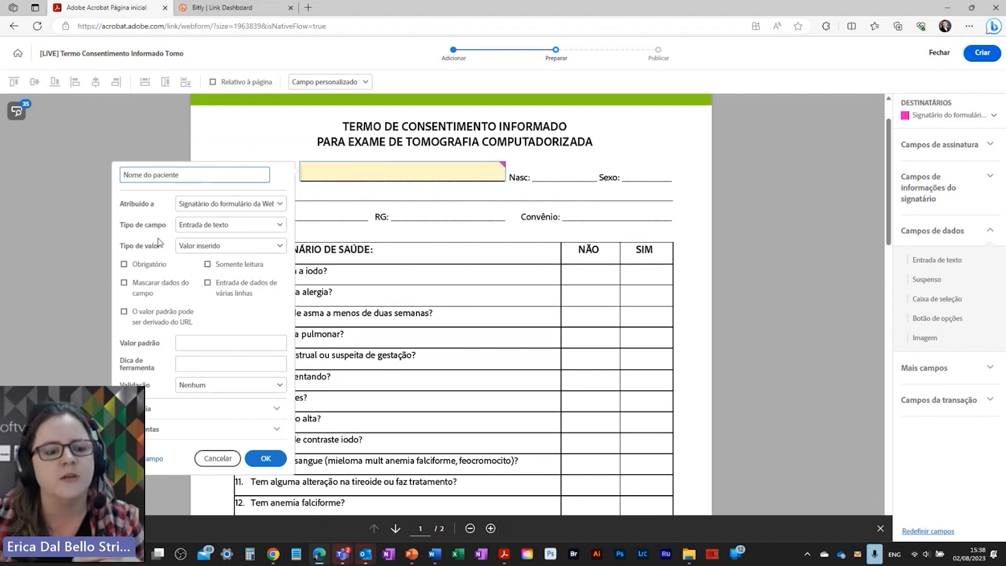
click(148, 266)
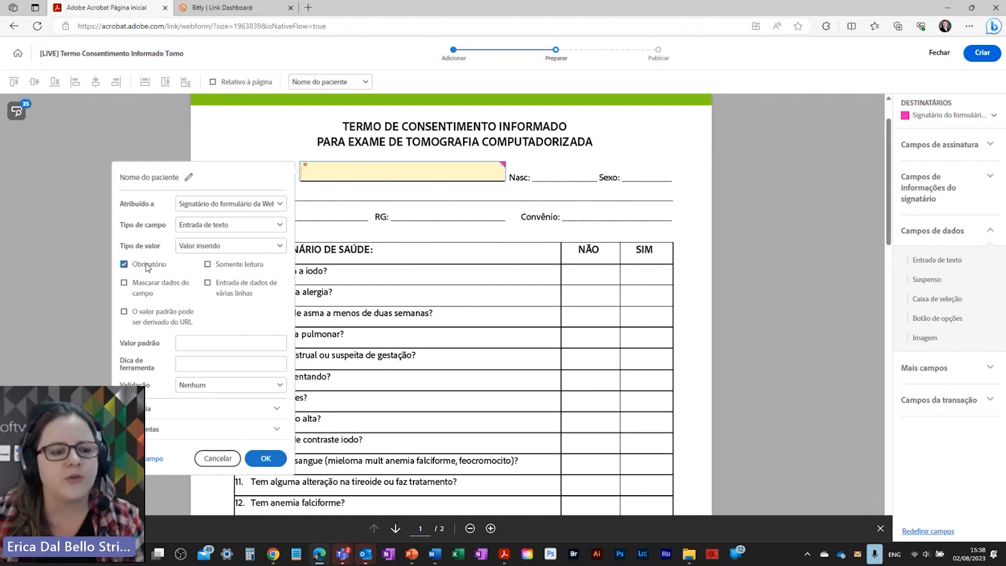
click(266, 457)
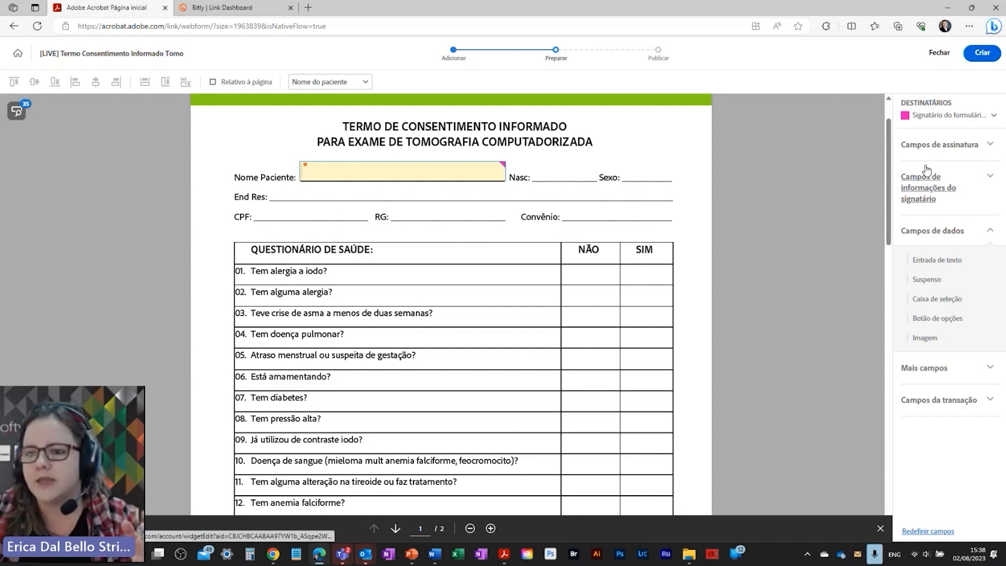
click(928, 187)
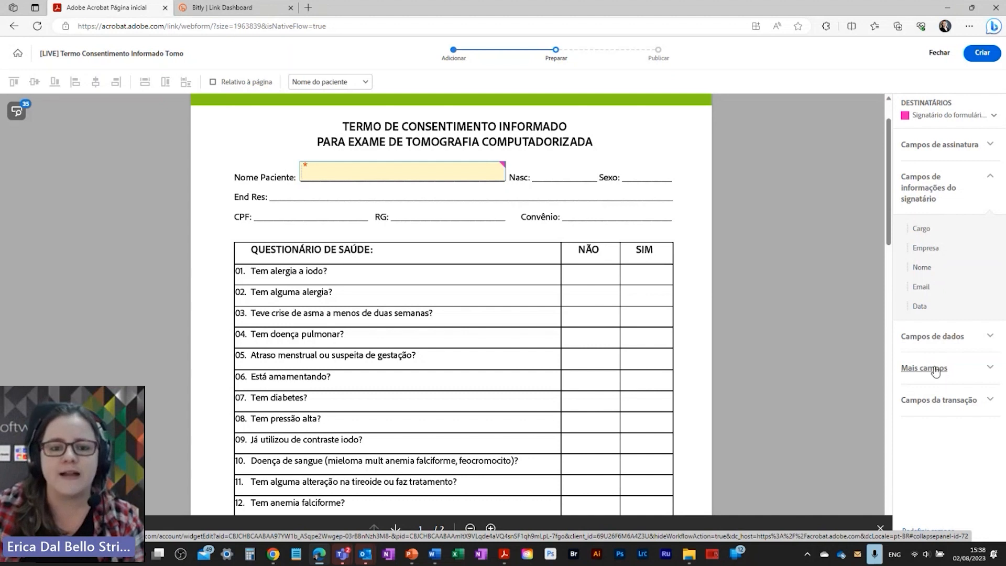
Step: Place a required text field named 'Data Nasc' beside Nasc:
click(924, 338)
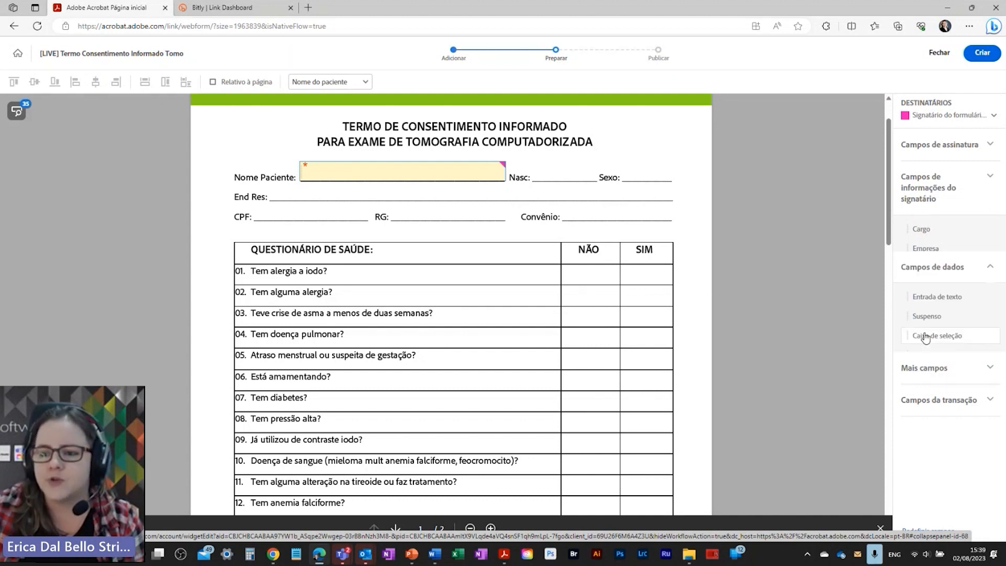
drag(917, 255, 530, 163)
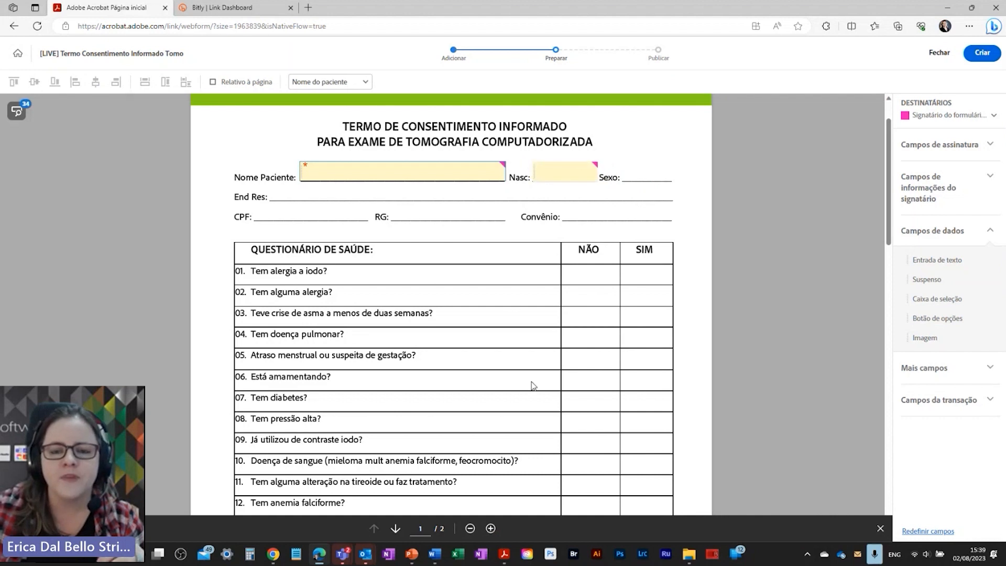
right_click(555, 169)
click(565, 232)
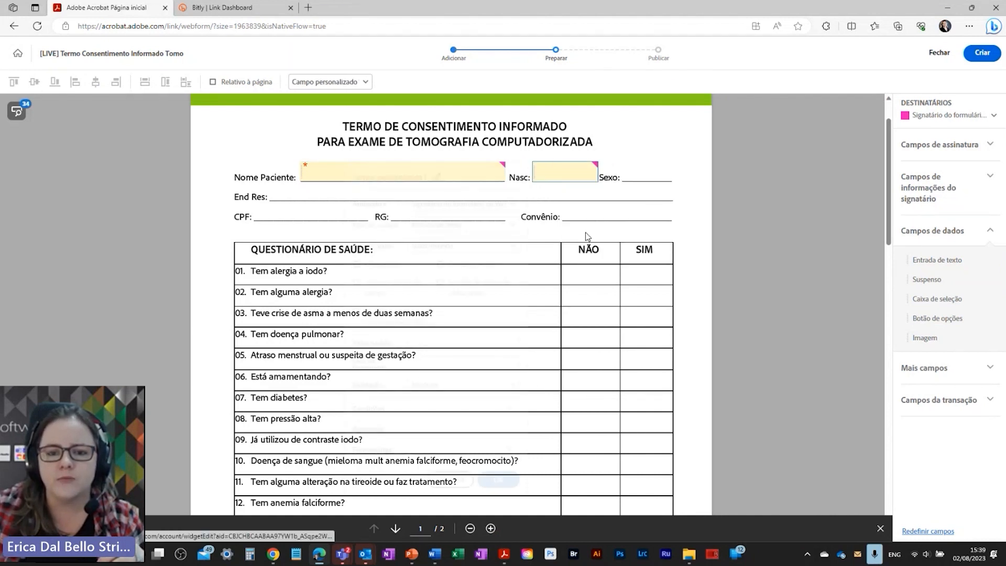
click(436, 178)
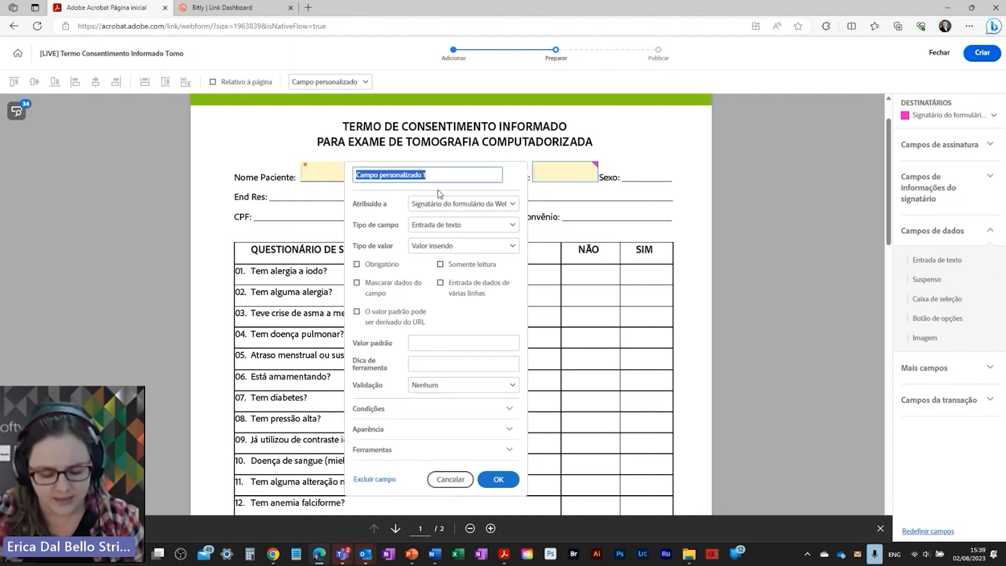
text(Data)
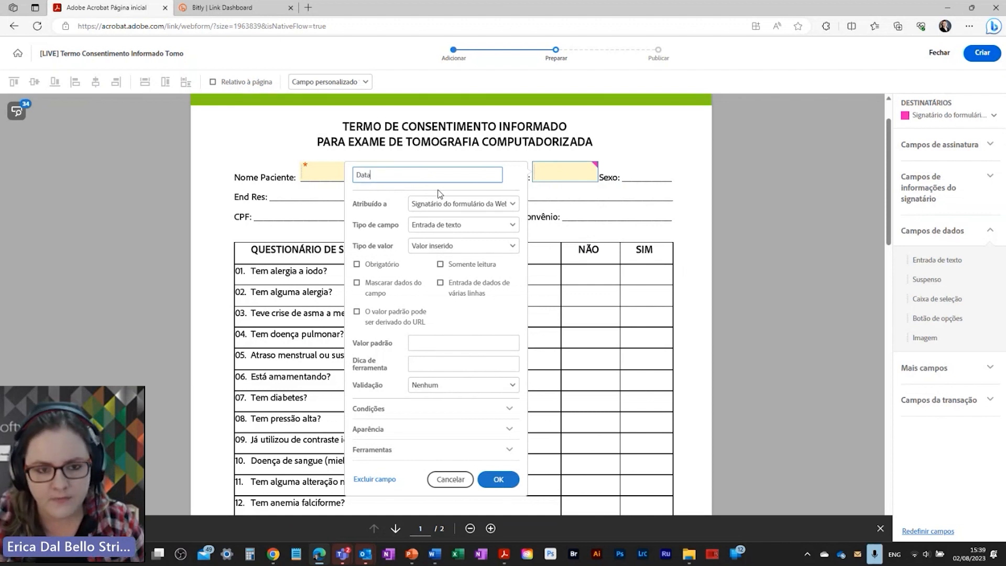
text( NAs)
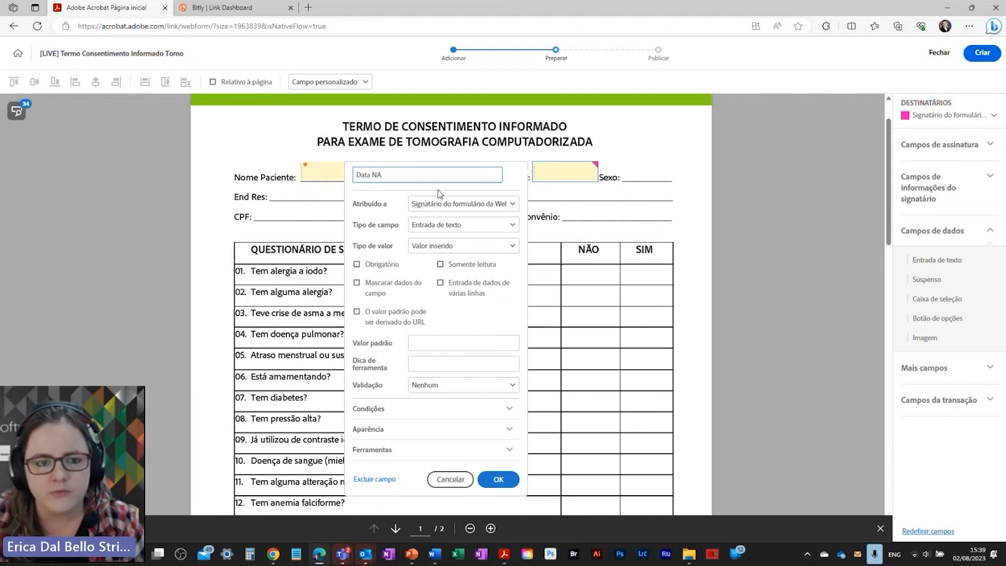
click(370, 268)
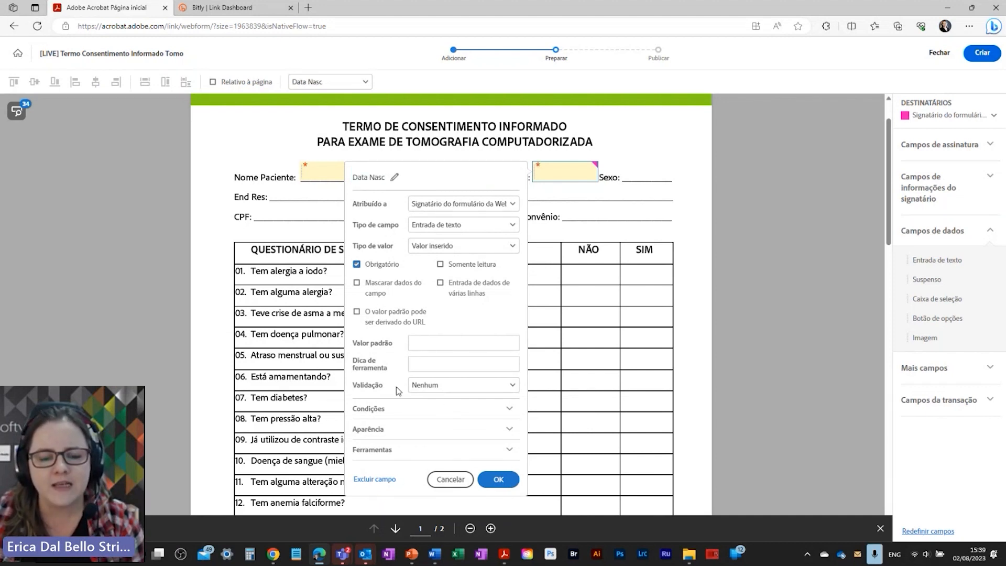
Step: Validate Data Nasc as a dd/mm/yyyy date with the tooltip DD/MM/AAAA
click(434, 386)
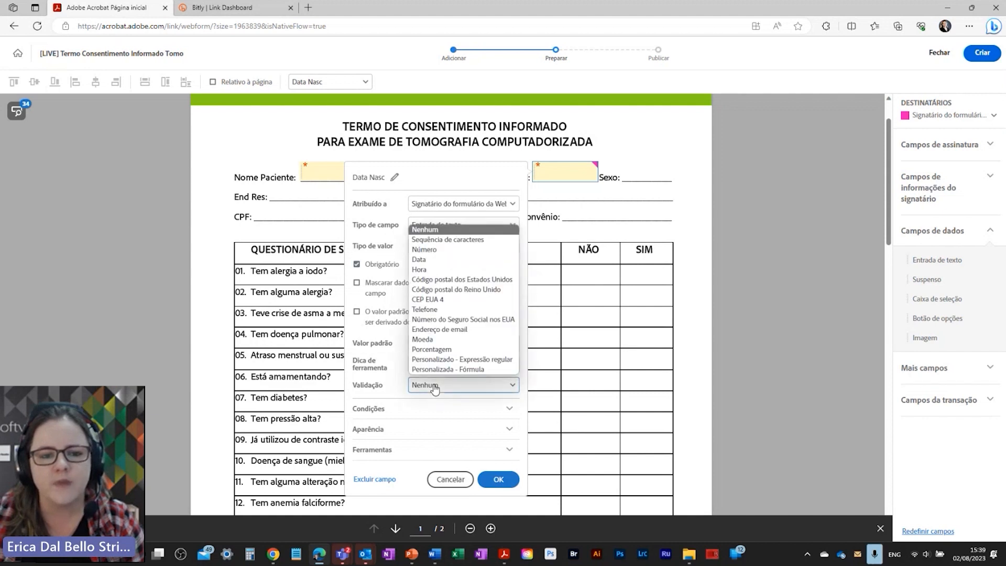
click(426, 260)
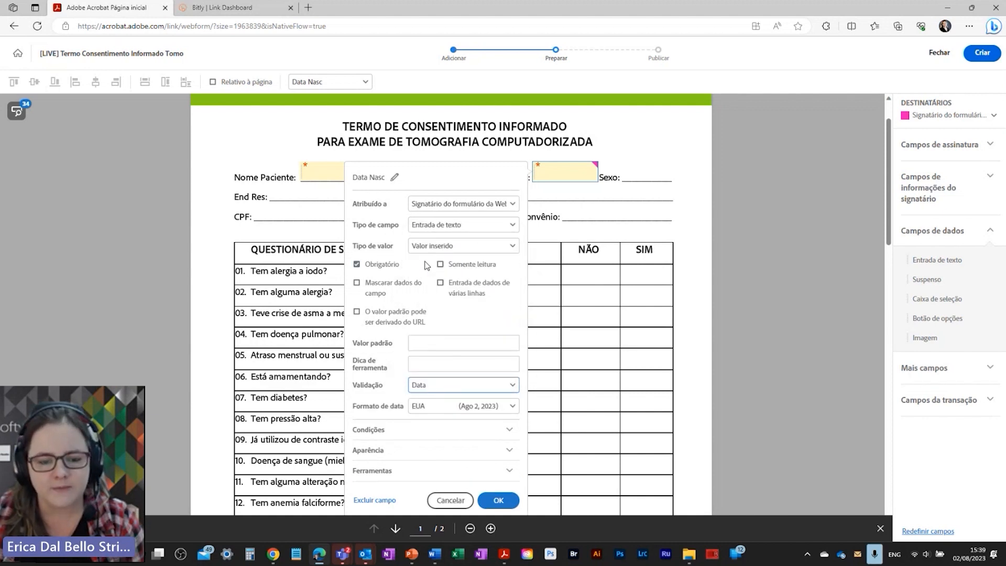
click(447, 410)
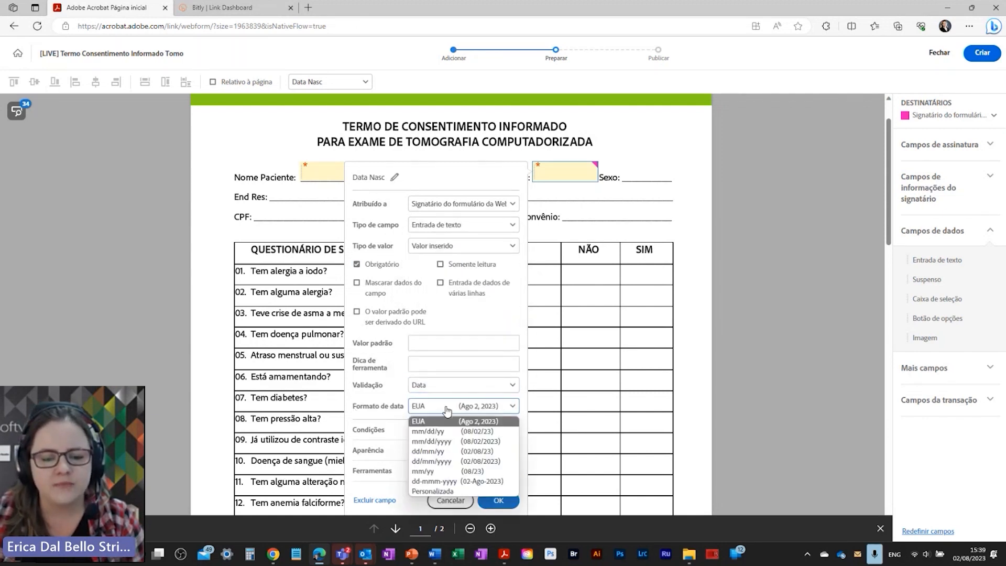
click(474, 465)
click(425, 362)
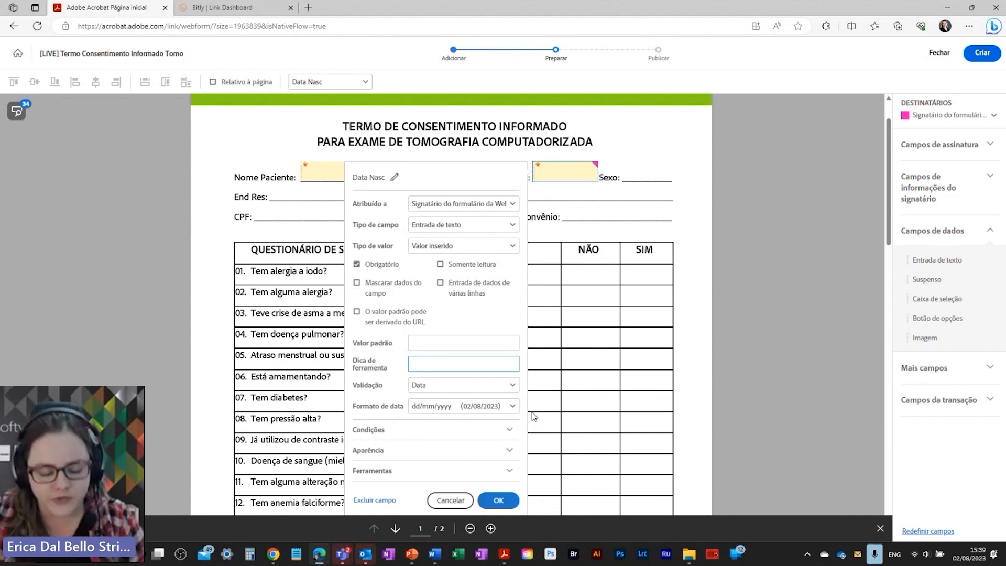
text(DD)
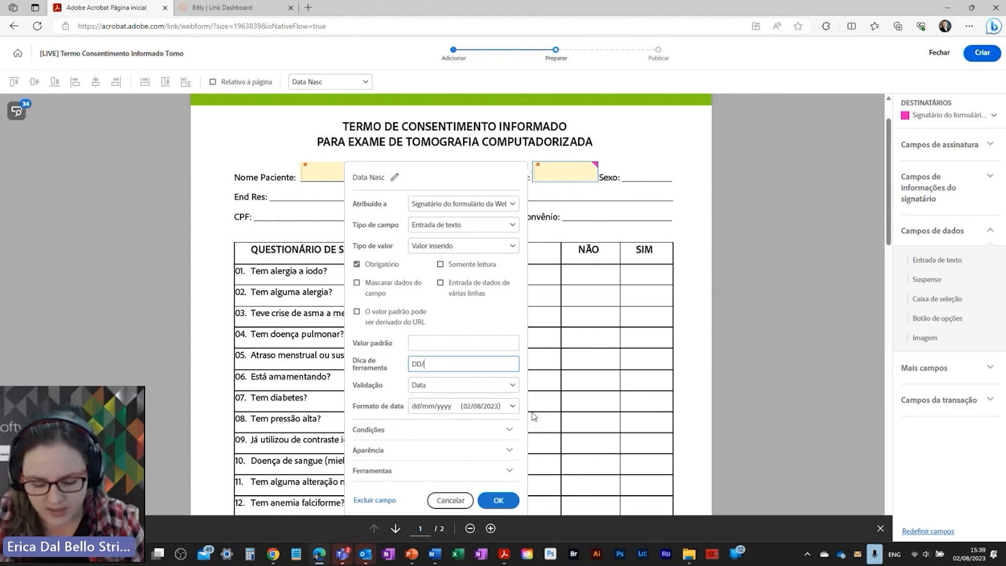
text(/MM/AAAA)
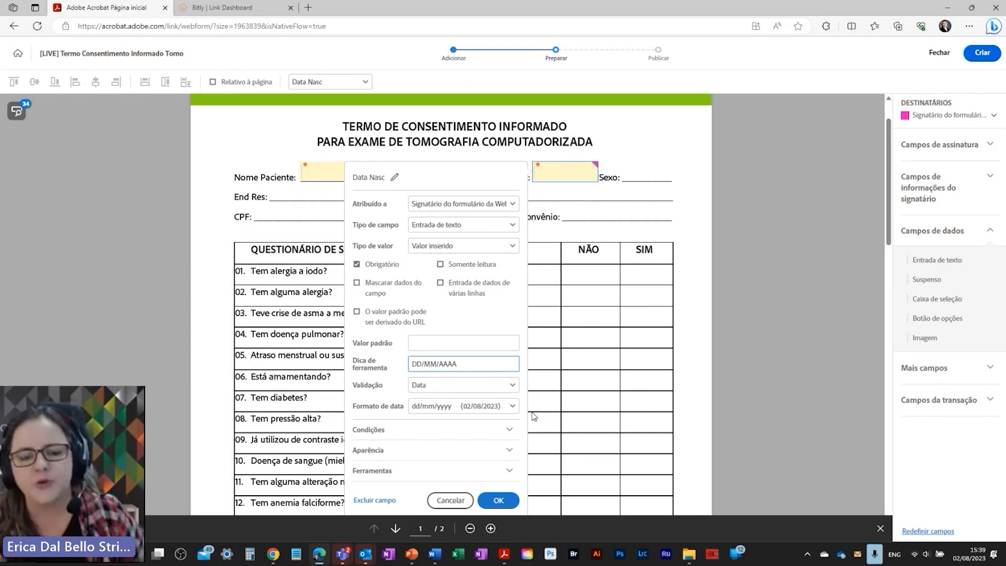
click(501, 501)
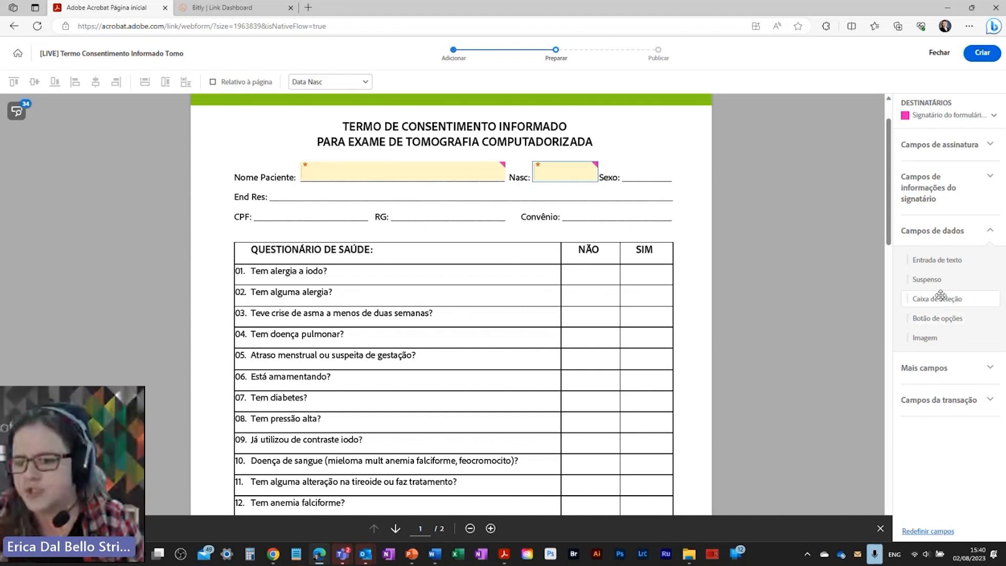
Step: Place a required dropdown named 'Sexo' beside Sexo:
drag(943, 281, 632, 170)
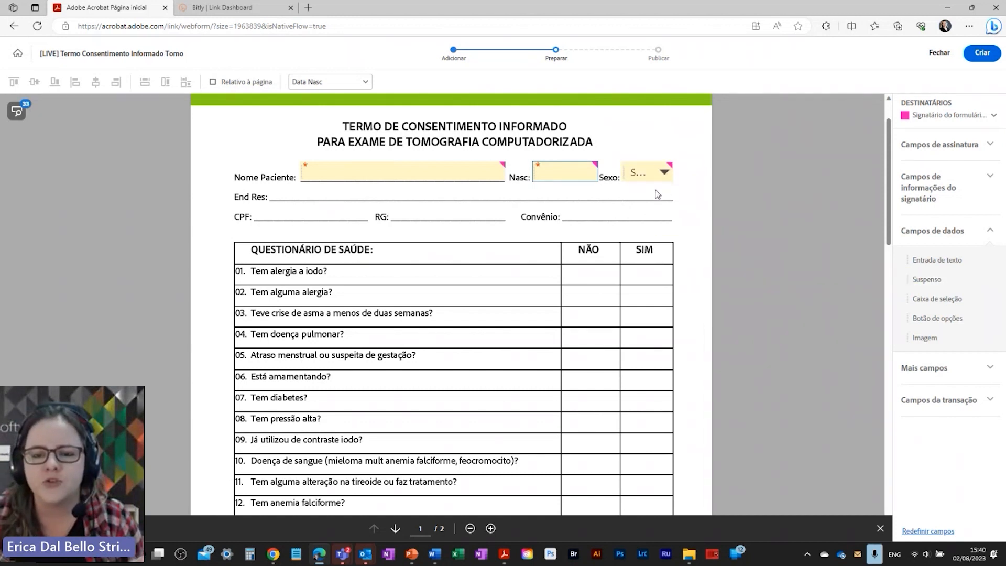
right_click(637, 170)
click(676, 238)
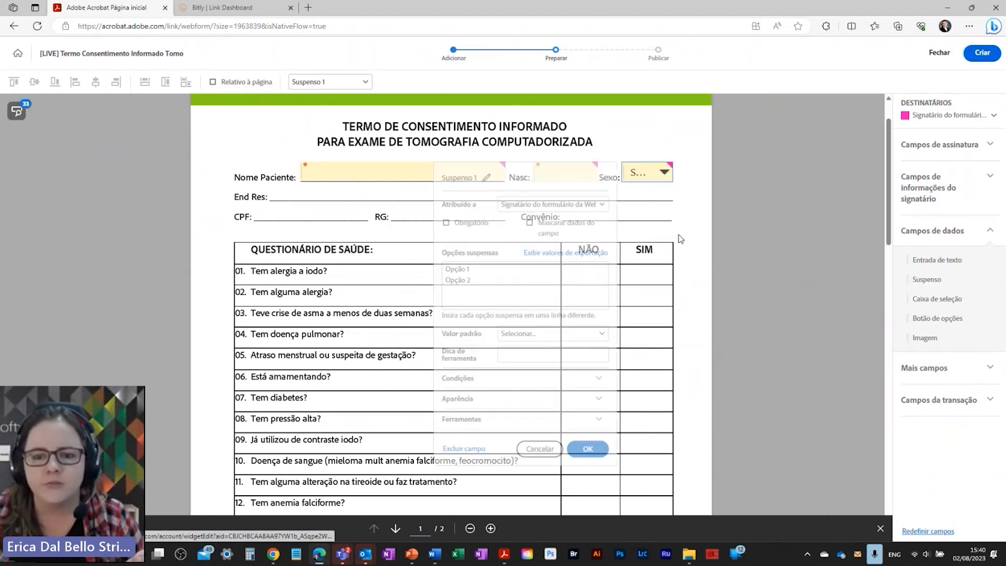
triple_click(487, 175)
text(Sexo)
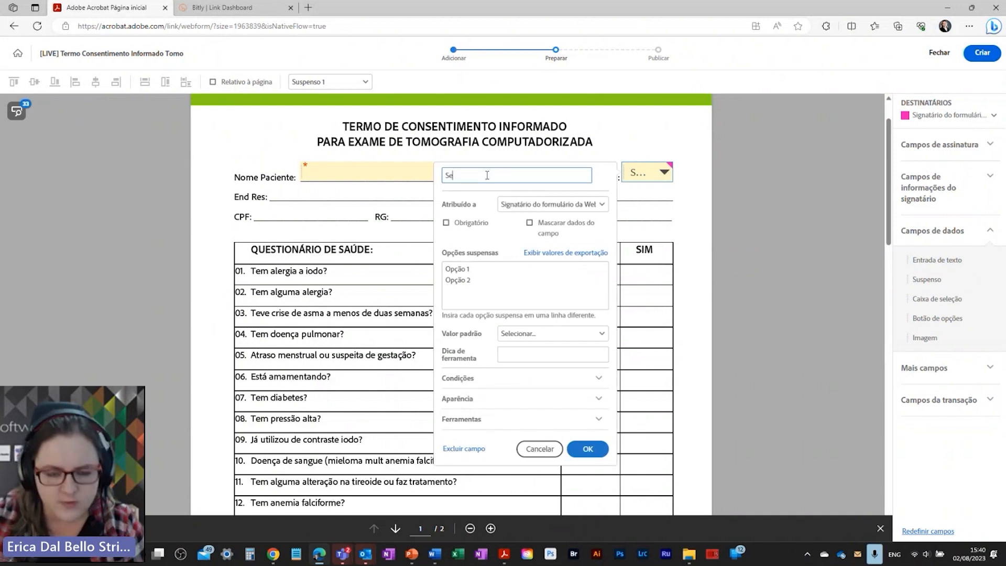
click(454, 225)
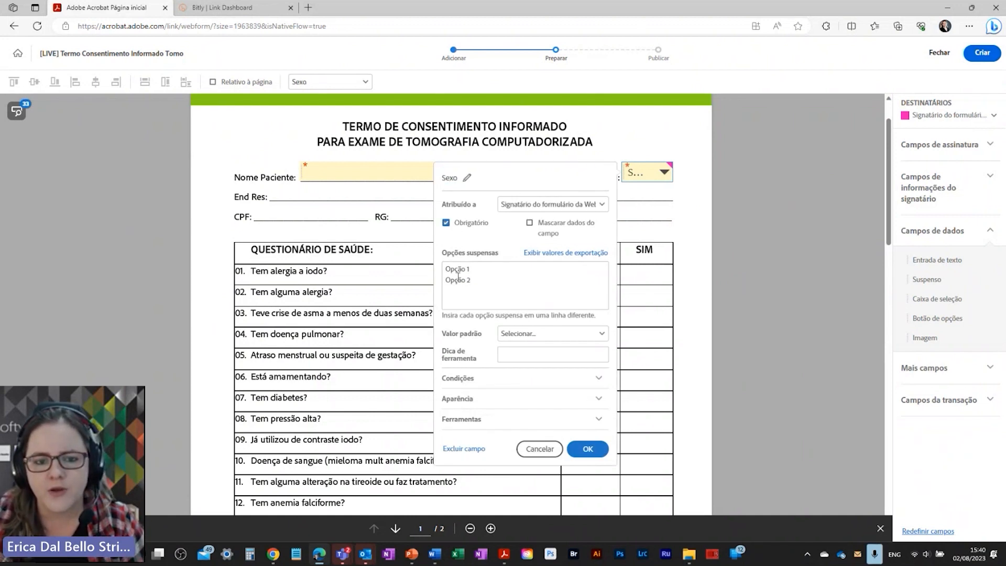
Step: Give the Sexo dropdown the options Fem, Masc and Não Binário
drag(472, 283, 439, 245)
text(Fem)
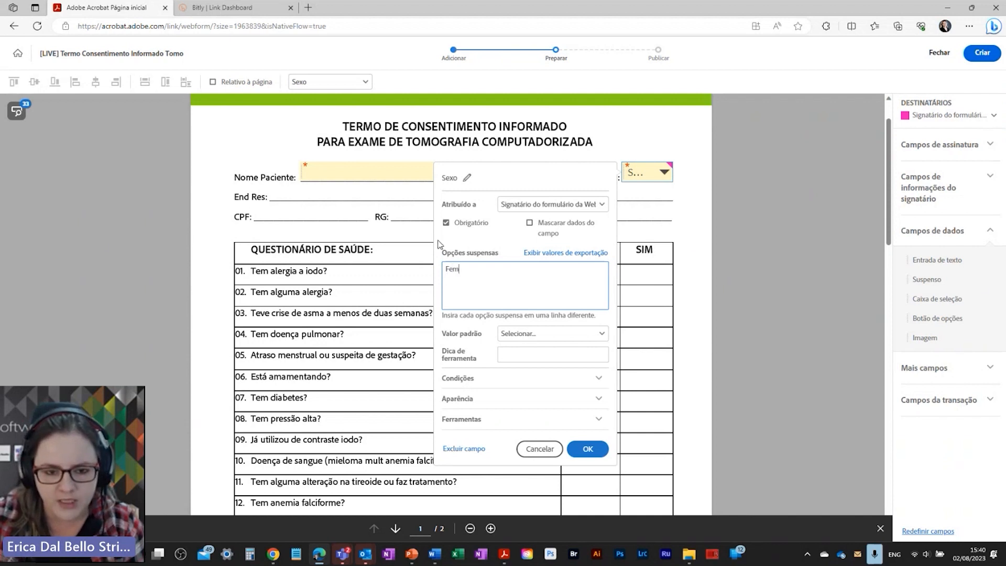
key(Return)
text(Masc)
key(Return)
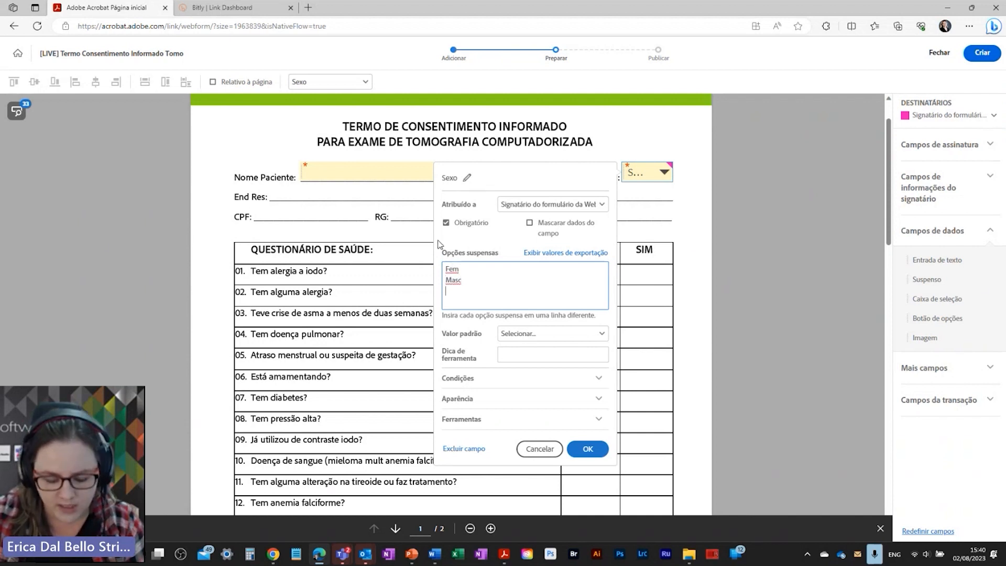
text(Não Bin)
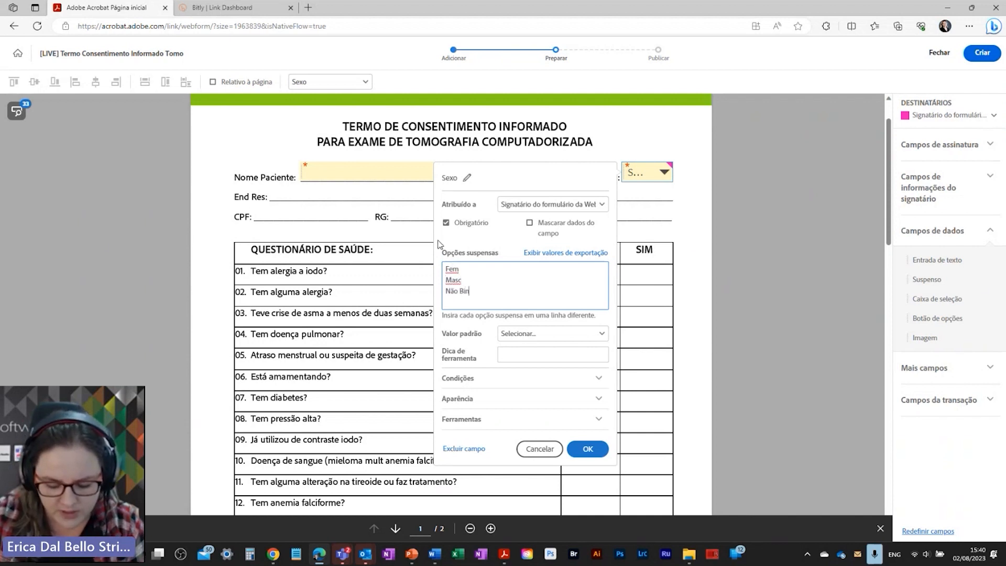
text(ário)
click(587, 448)
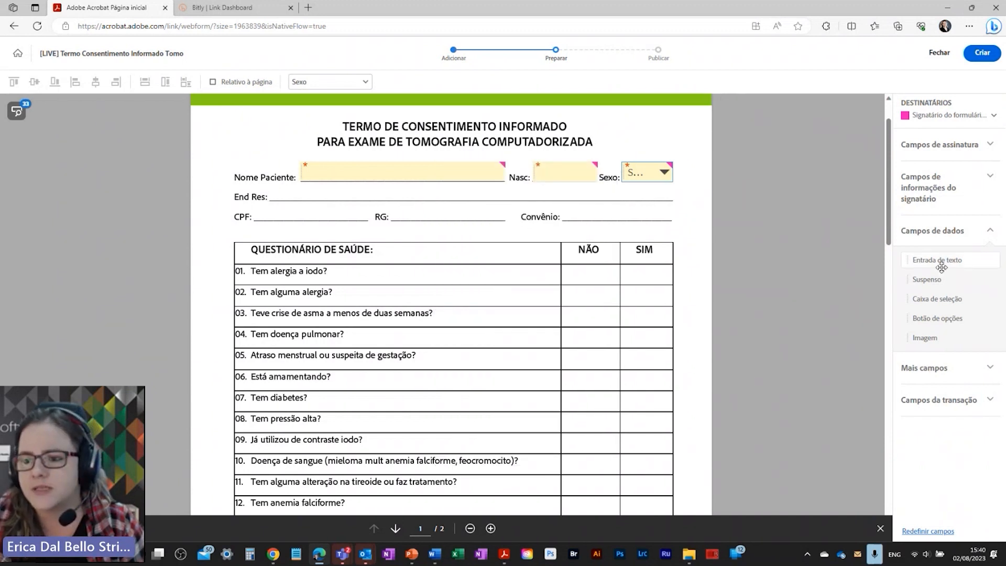
Step: Add a text field on the End Res line with tooltip 'Insira endereco completo com cidade e CEP'
drag(939, 262, 269, 188)
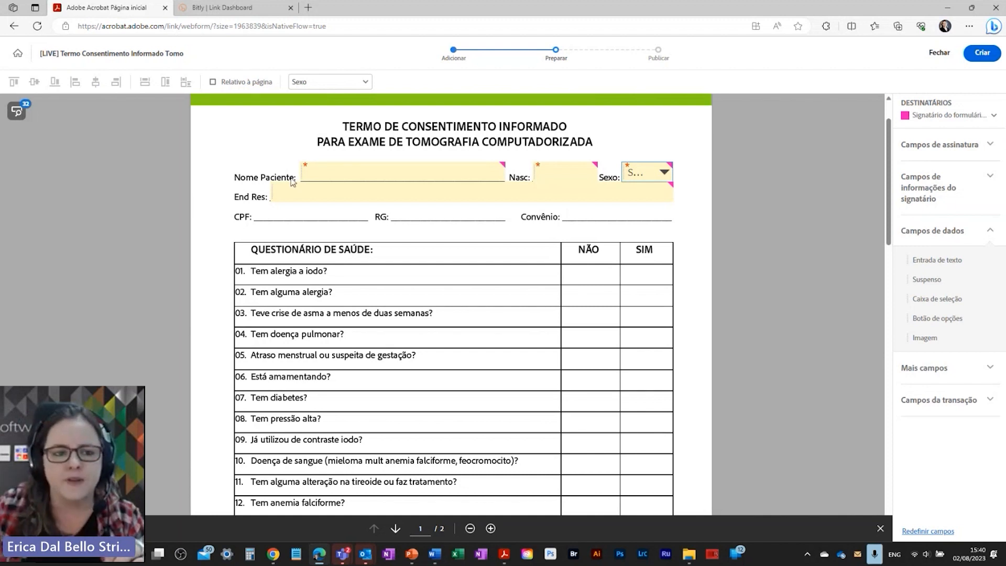
right_click(291, 197)
click(315, 262)
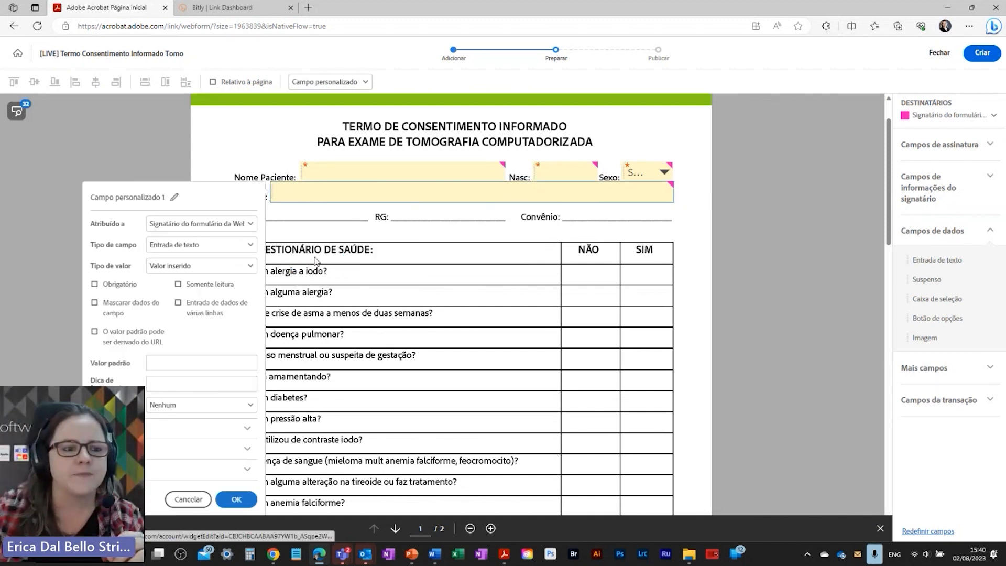
click(153, 384)
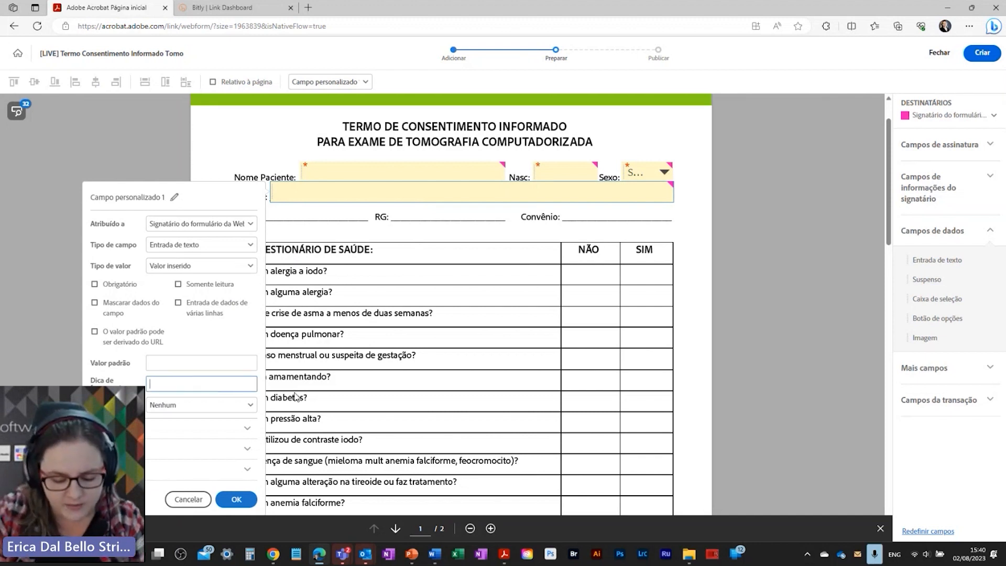
text(Insira ende)
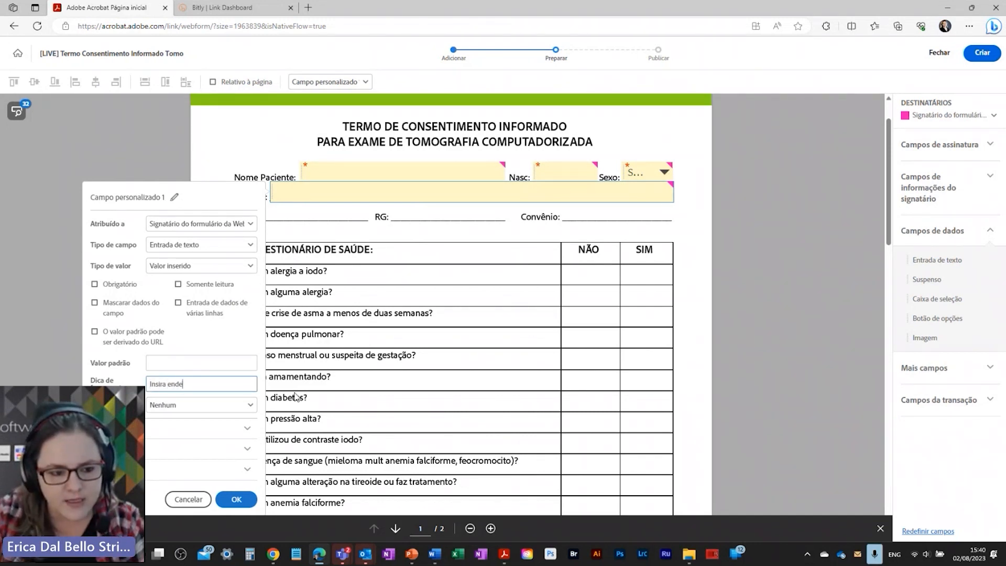
text(reco comple)
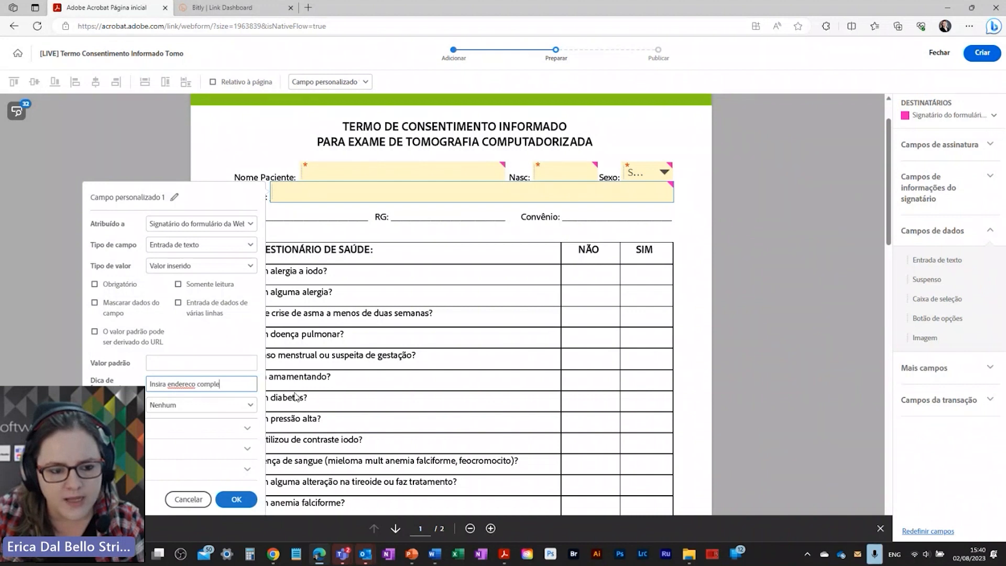
text(to com cidade e)
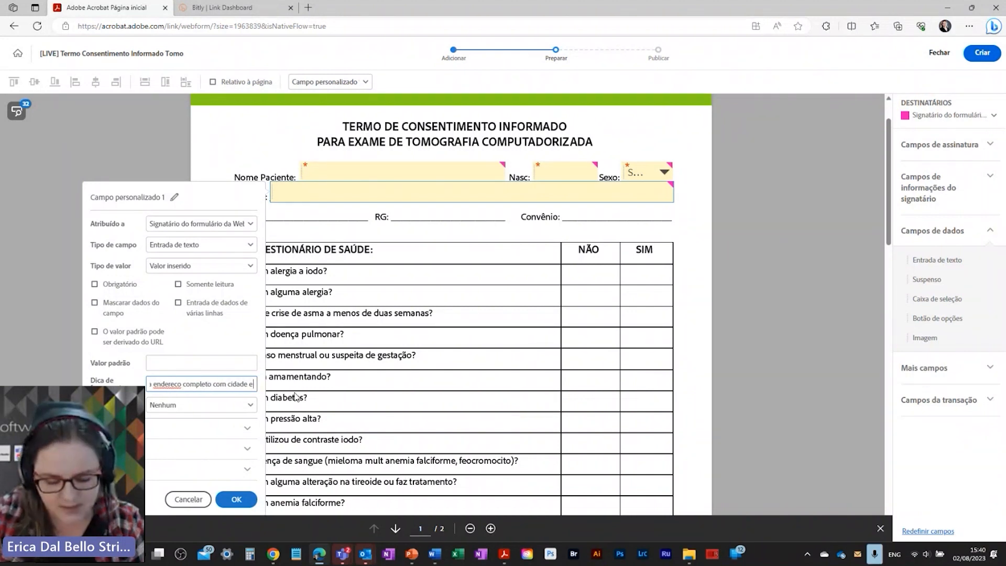
text( CEP)
click(233, 499)
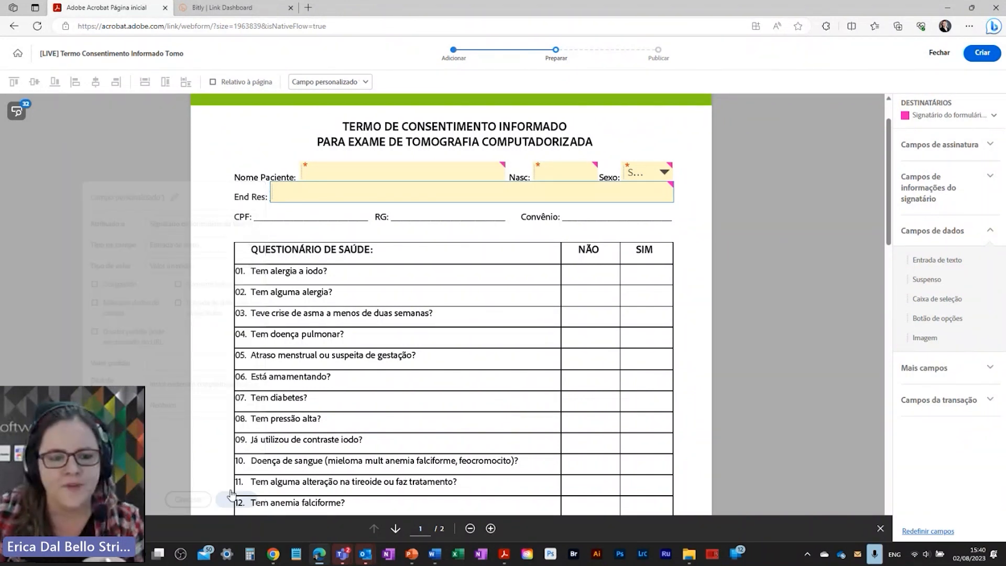
Step: Place text fields on the CPF and RG lines and a dropdown beside Convênio
drag(937, 260, 260, 208)
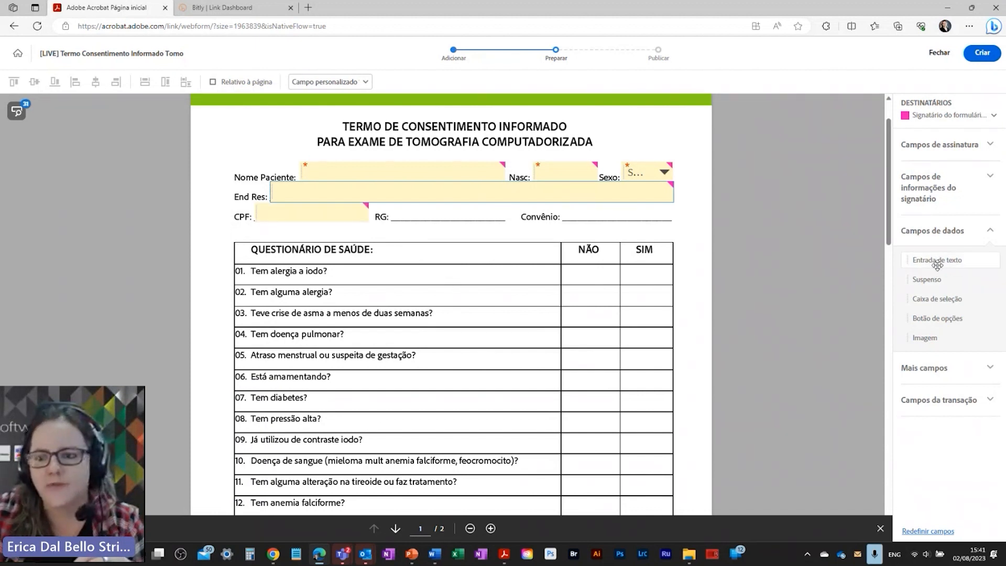
drag(938, 260, 378, 214)
drag(927, 279, 564, 204)
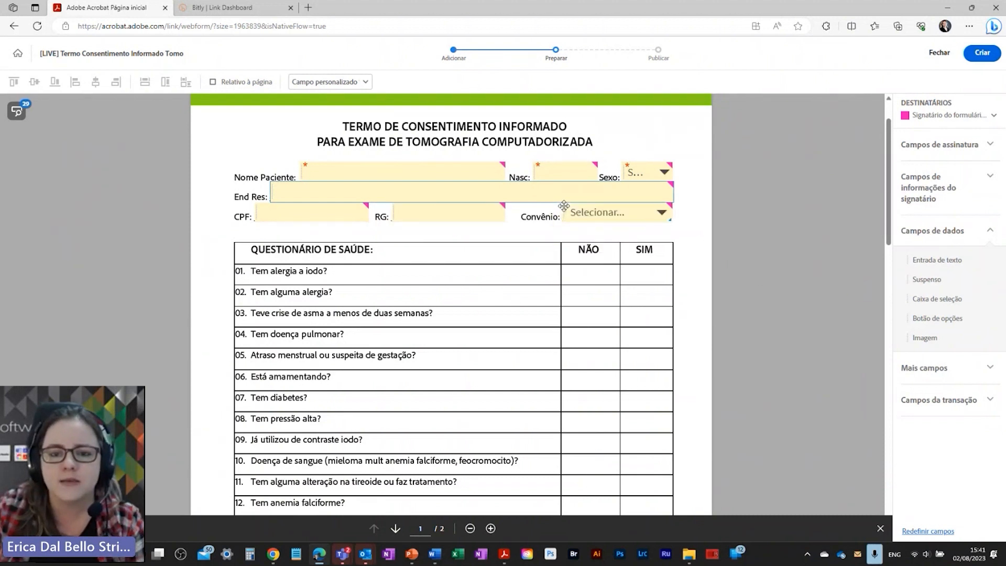
Step: Name the dropdown Convenio, list options Convenio 1–4, and make it required
click(563, 204)
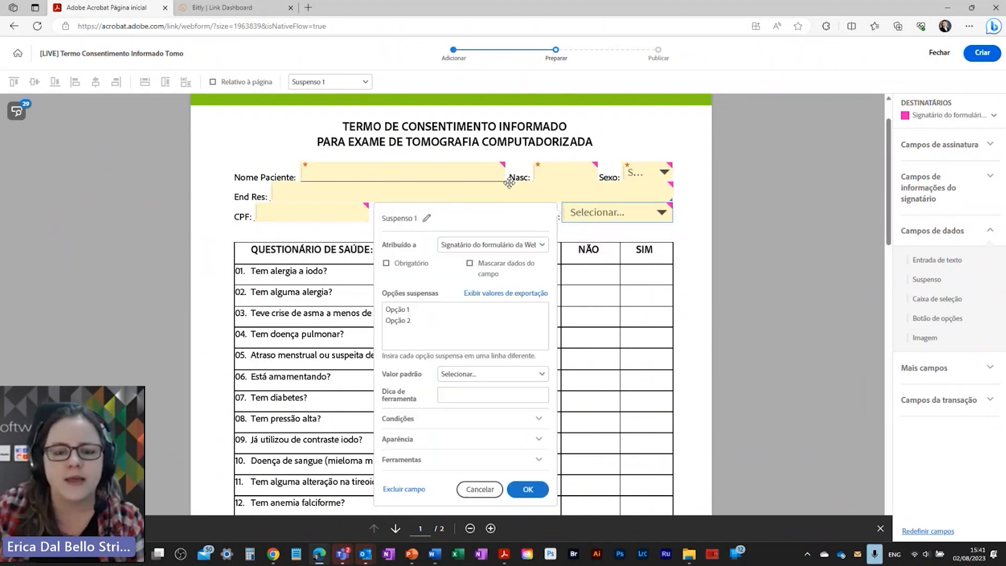
click(427, 218)
text(Conv)
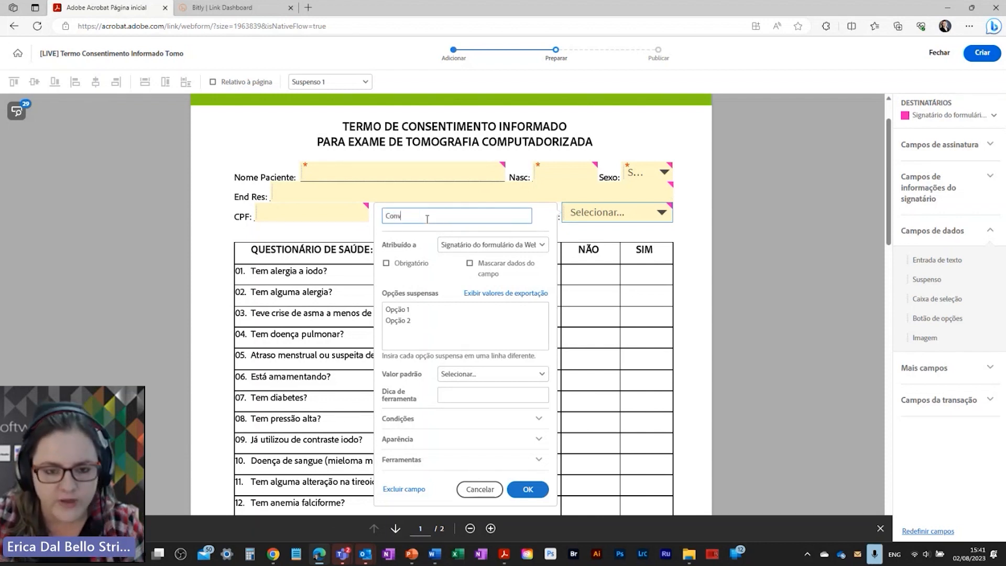
text(enio)
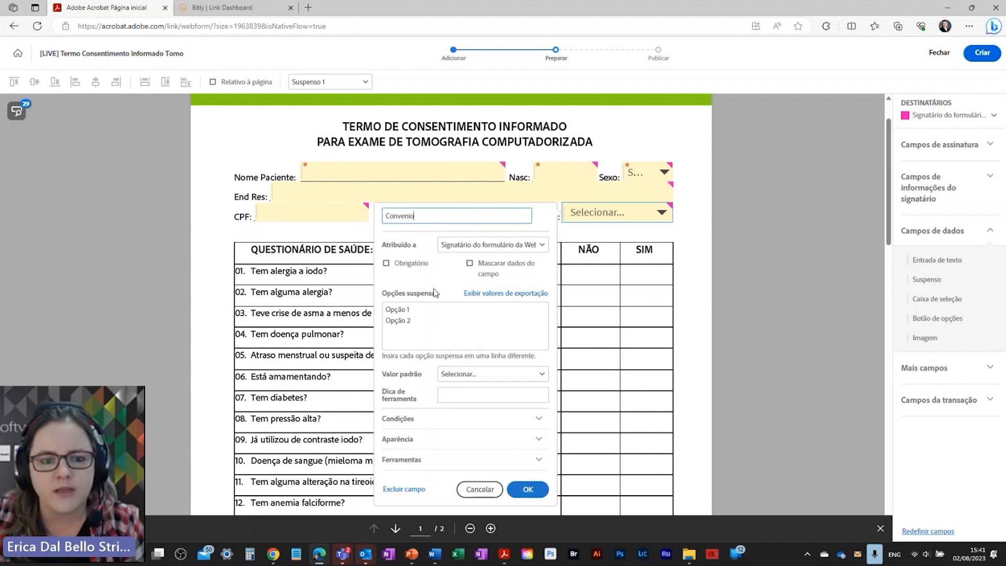
click(425, 328)
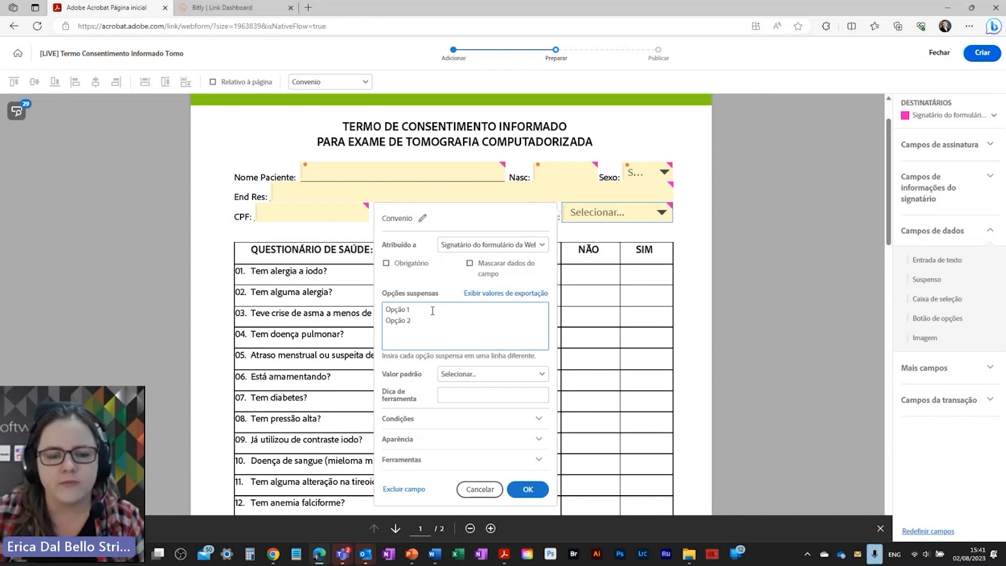
key(ctrl+a)
text(Conve)
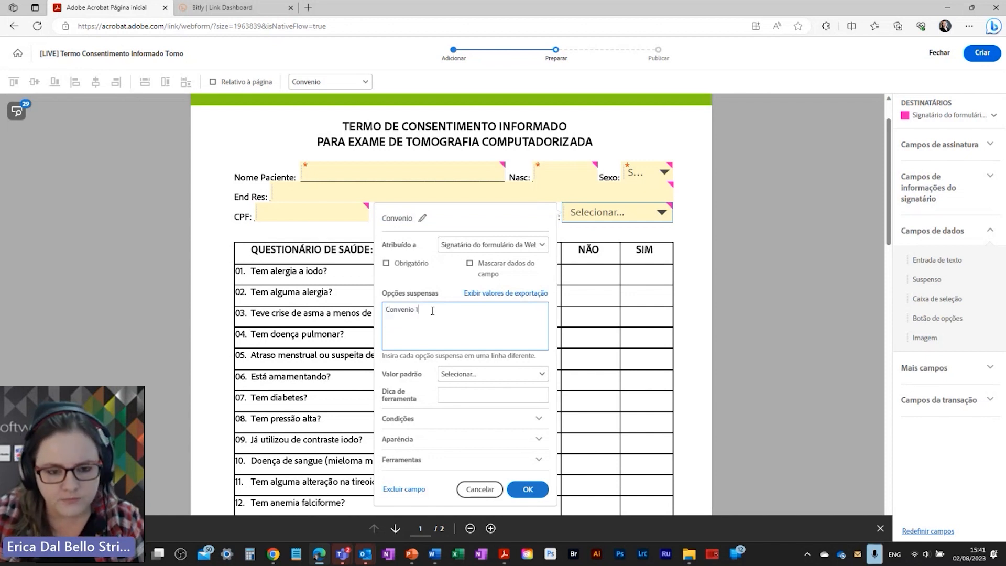
key(ctrl+a)
key(ctrl+c)
key(End)
key(Return)
text(Convenio)
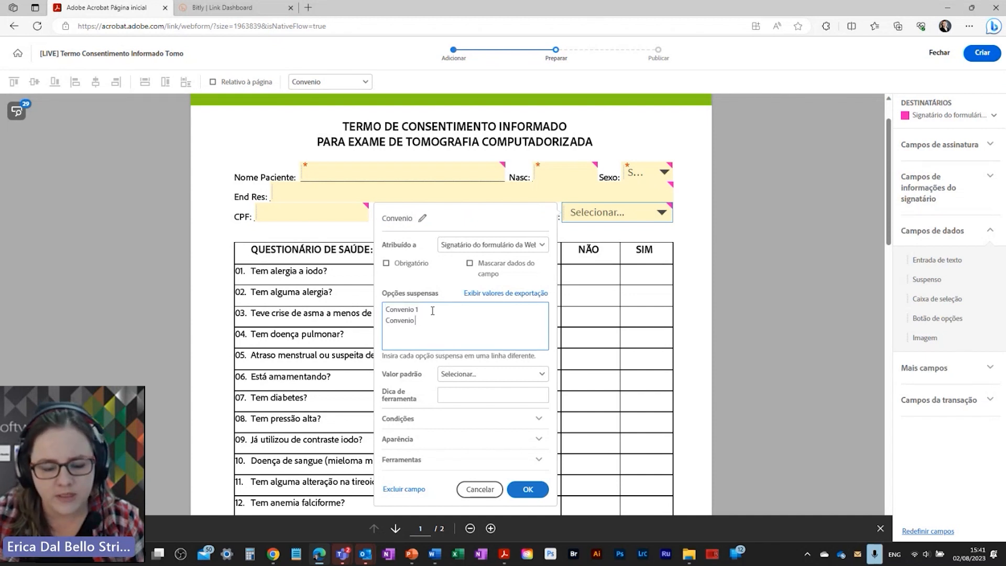
key(ctrl+v)
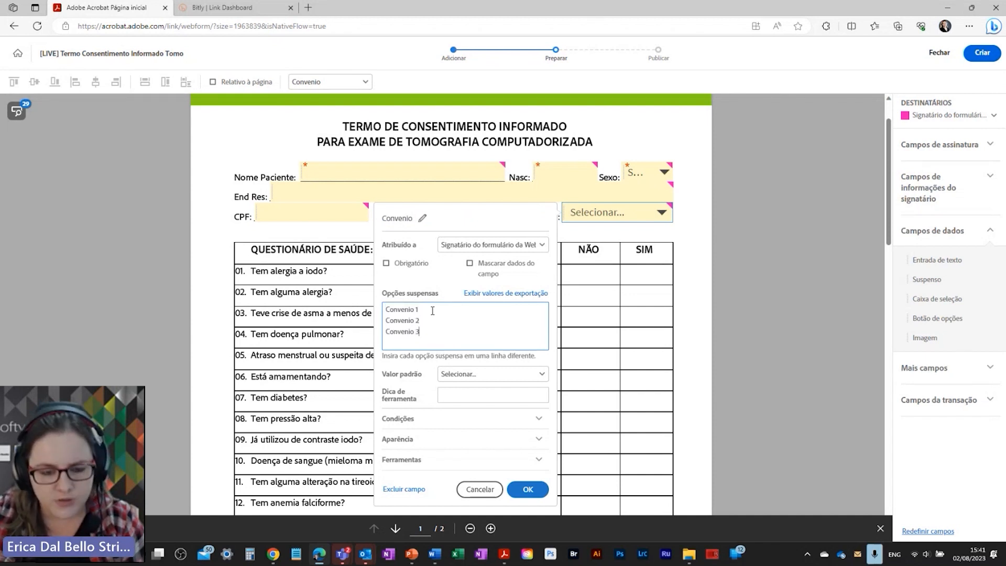
key(Return)
key(ctrl+v)
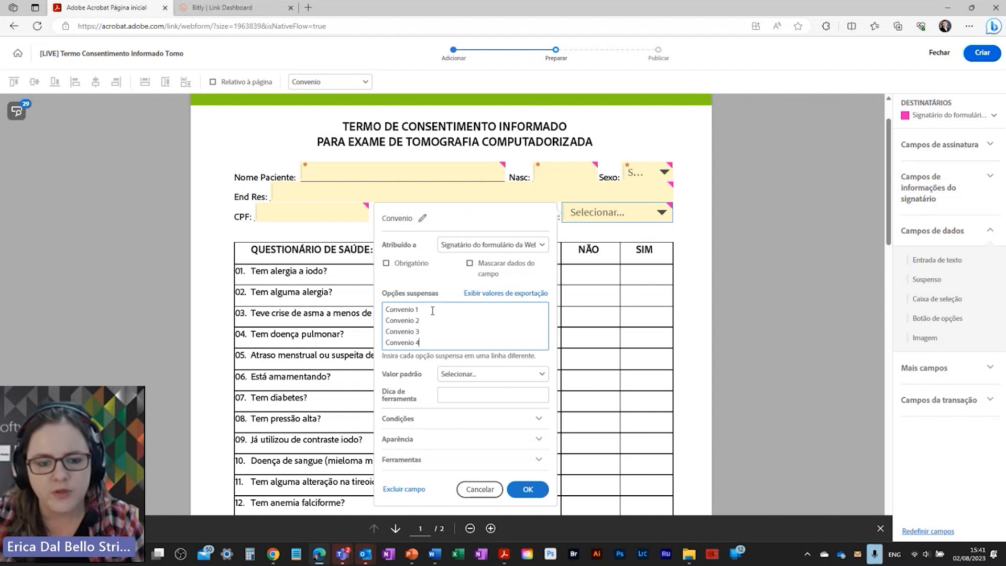
click(408, 262)
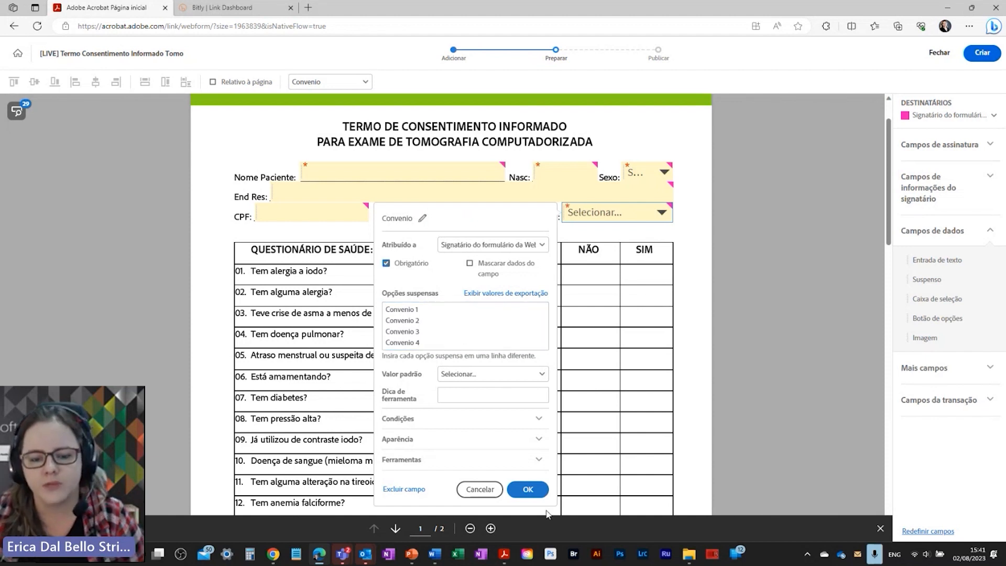
click(526, 489)
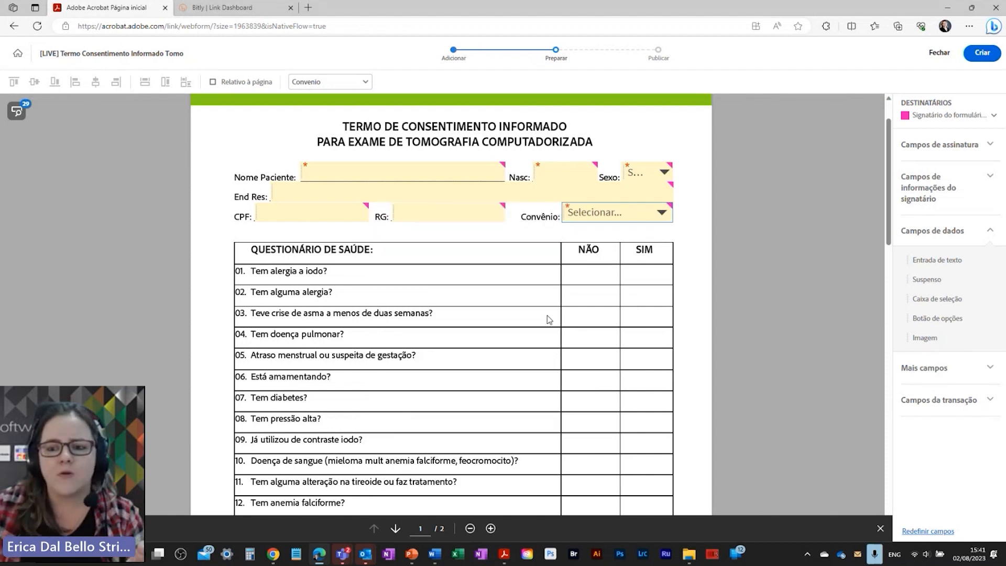
Step: Create a two-option radio group in row 01's NÃO cell after one cancelled attempt
scroll(549, 319, down, 1)
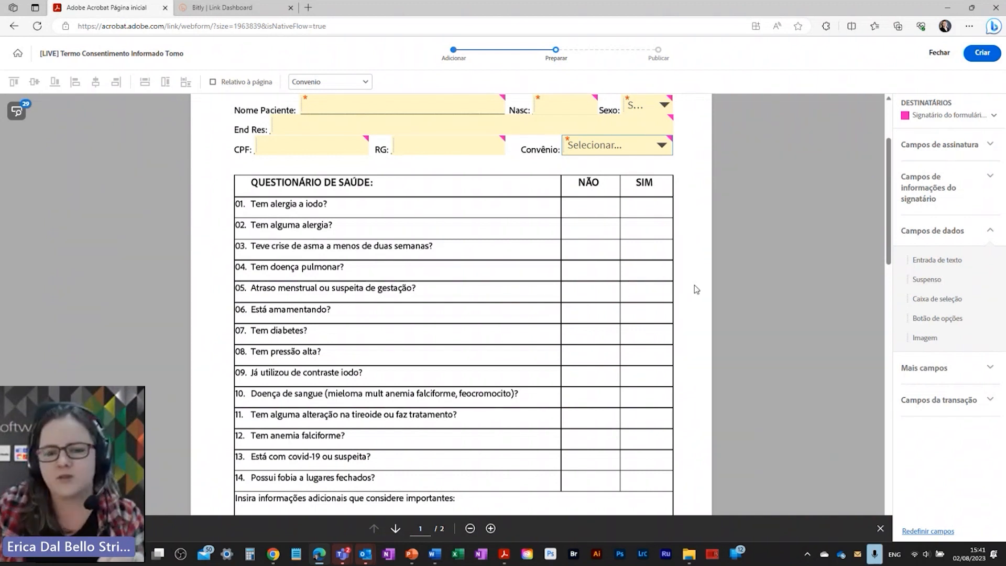
drag(916, 322, 585, 204)
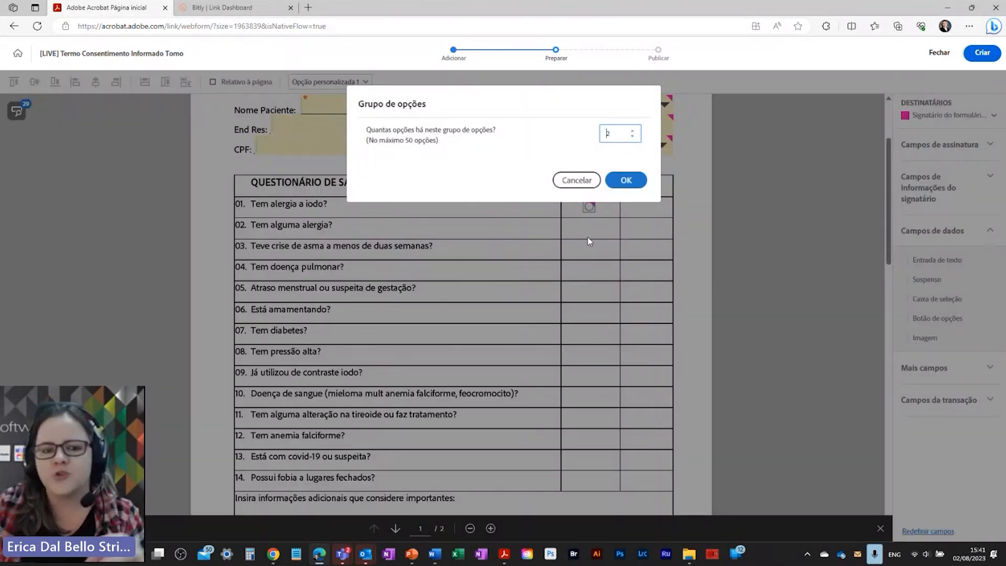
click(577, 179)
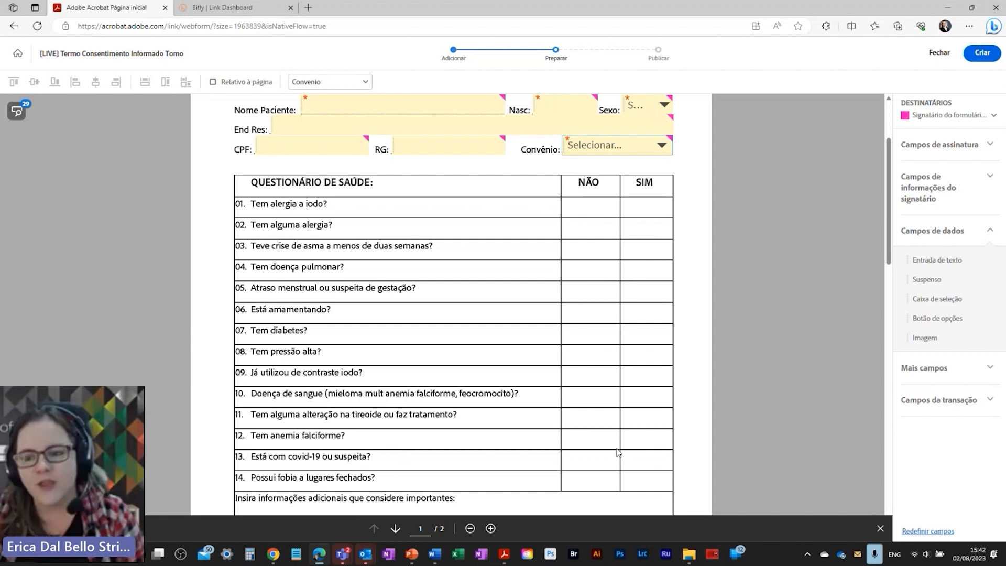
drag(937, 318, 584, 203)
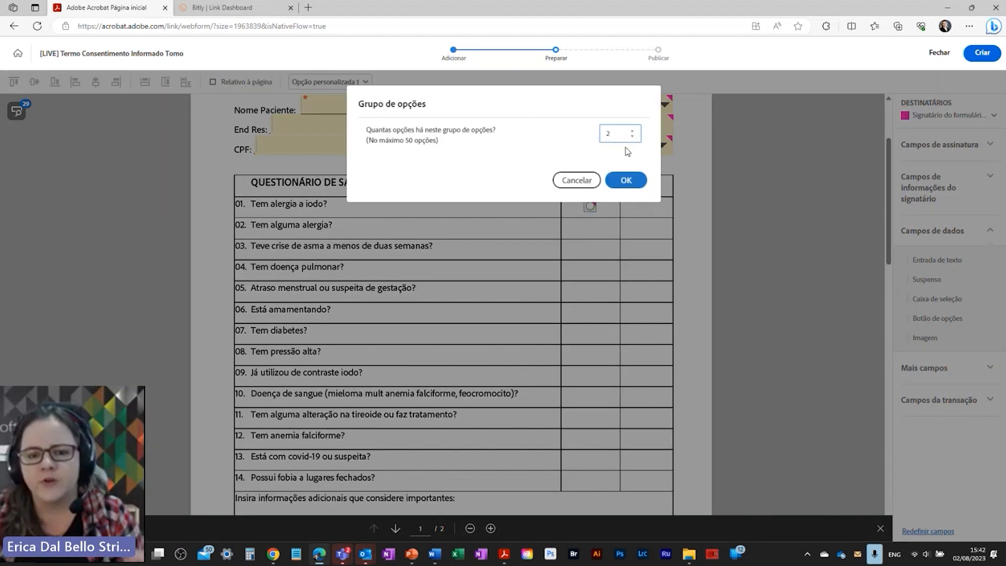
click(625, 181)
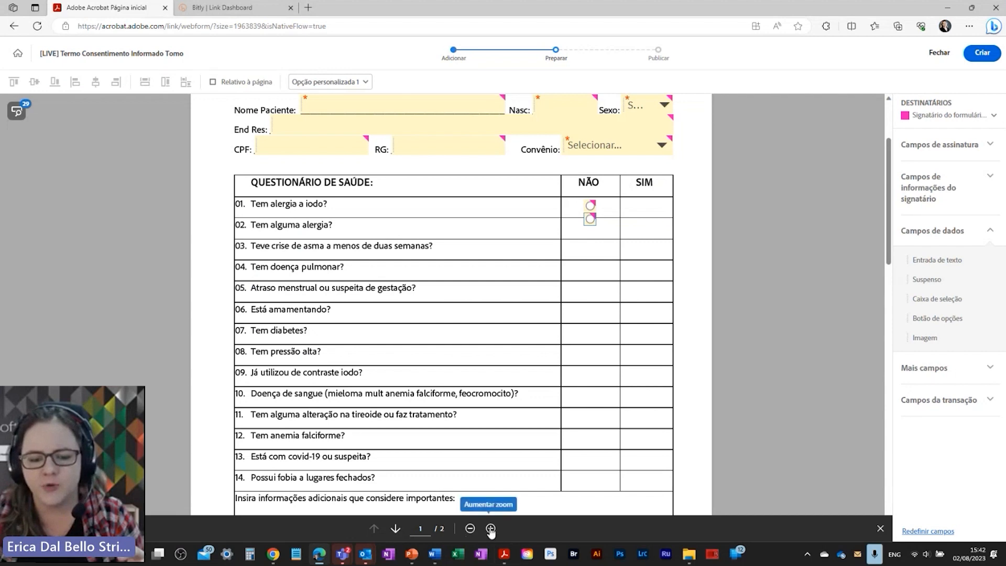
click(490, 528)
click(490, 528)
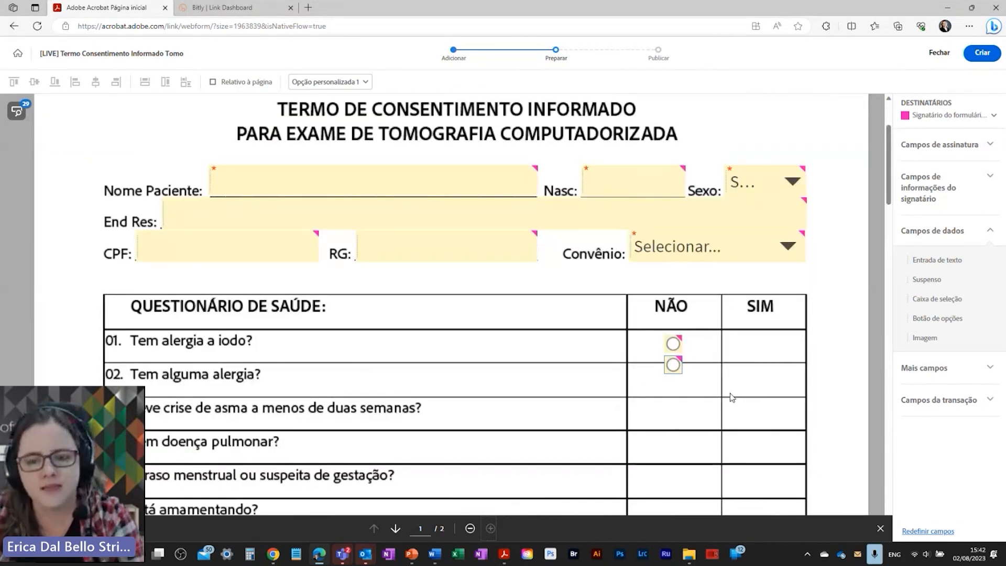
Step: Move the second button to row 01's SIM cell; name the group 01, required, circle style
drag(674, 364, 763, 344)
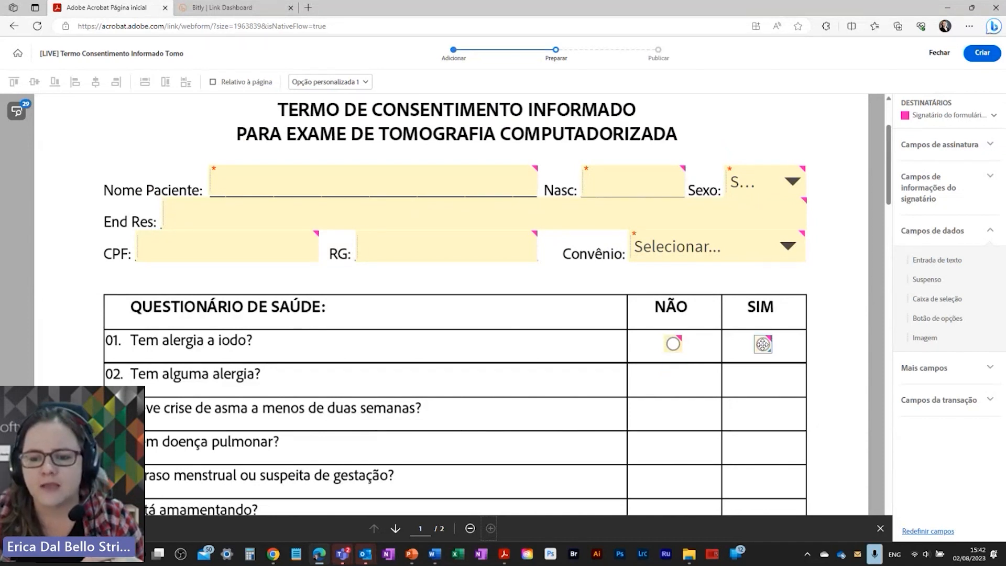
right_click(674, 344)
click(702, 394)
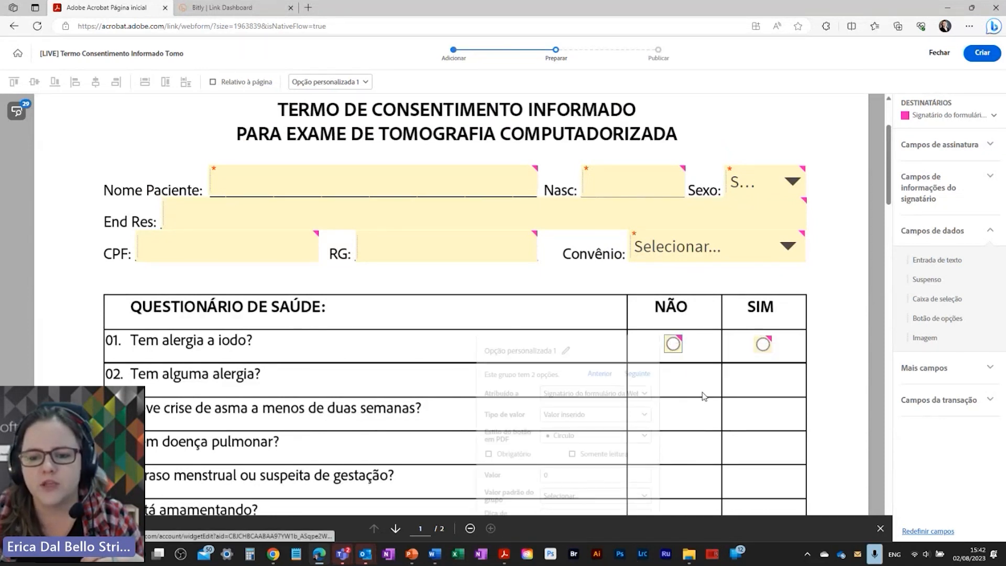
click(565, 188)
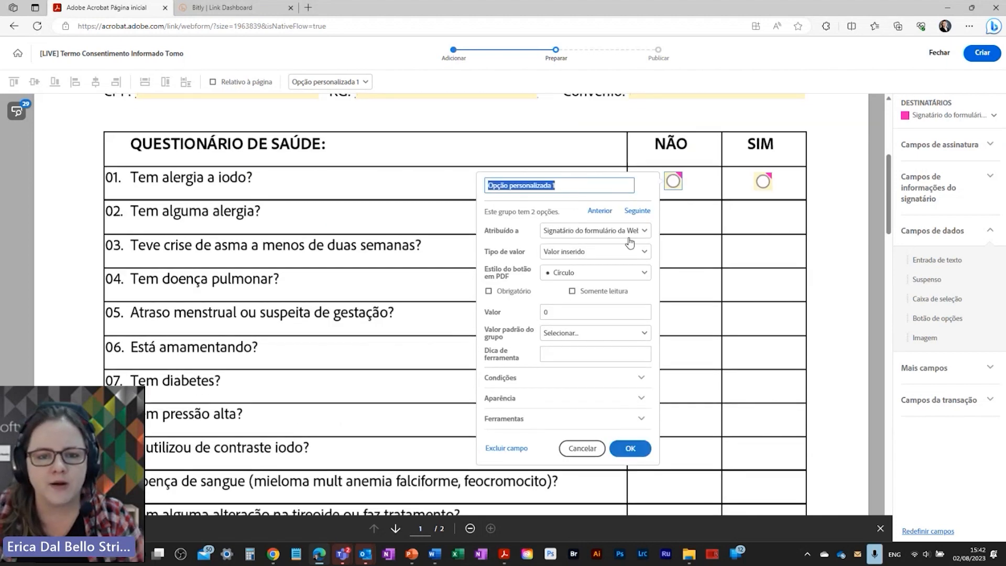
text(01)
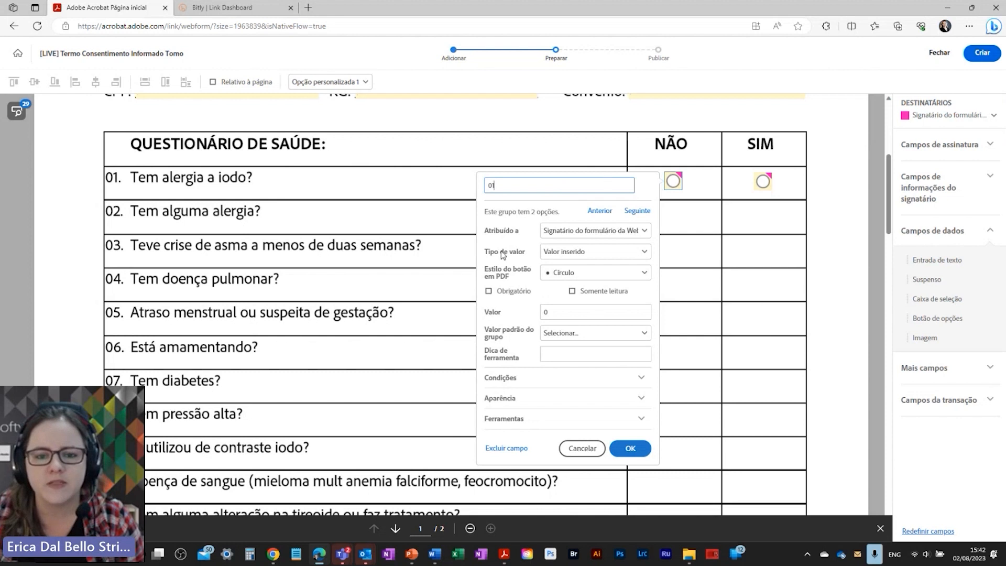
click(489, 292)
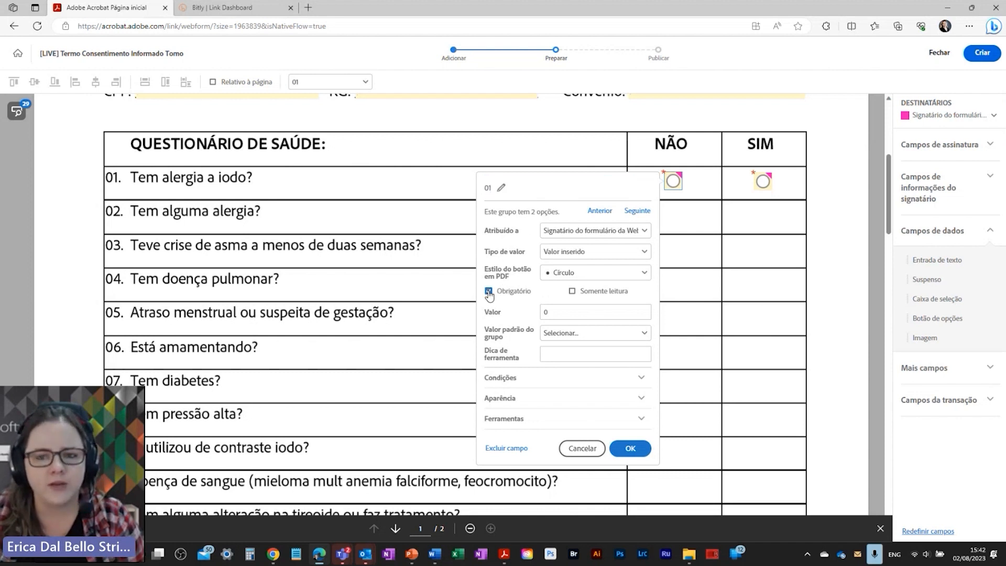
click(565, 278)
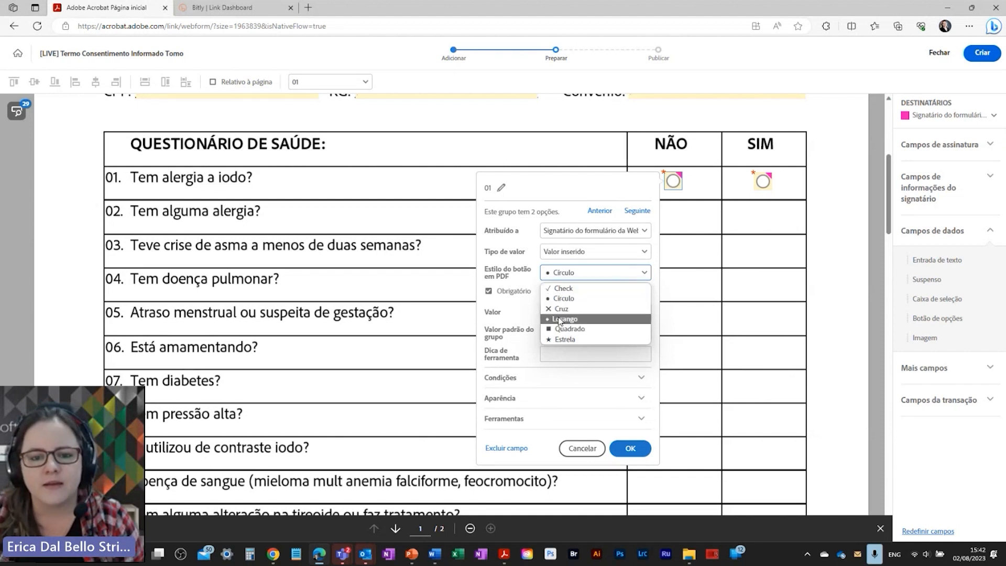
click(517, 288)
Step: Set row 01's option values to Não and Sim and save the group
drag(573, 312, 531, 316)
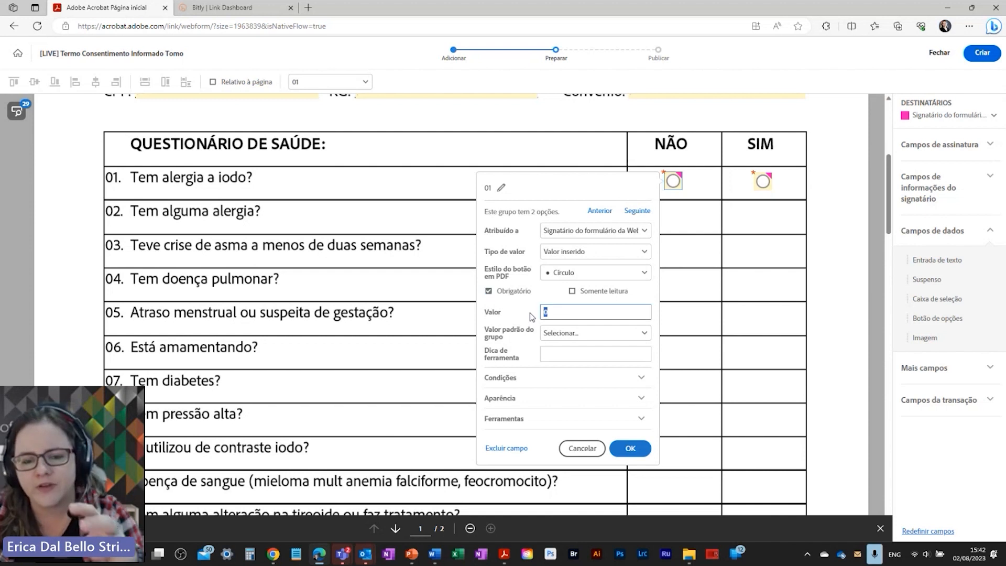
text(Não)
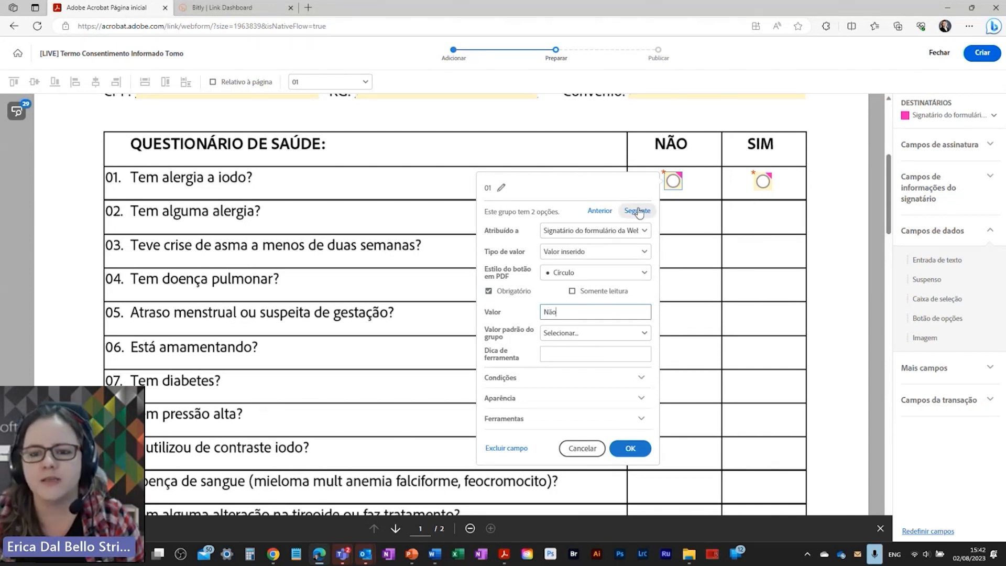
click(637, 210)
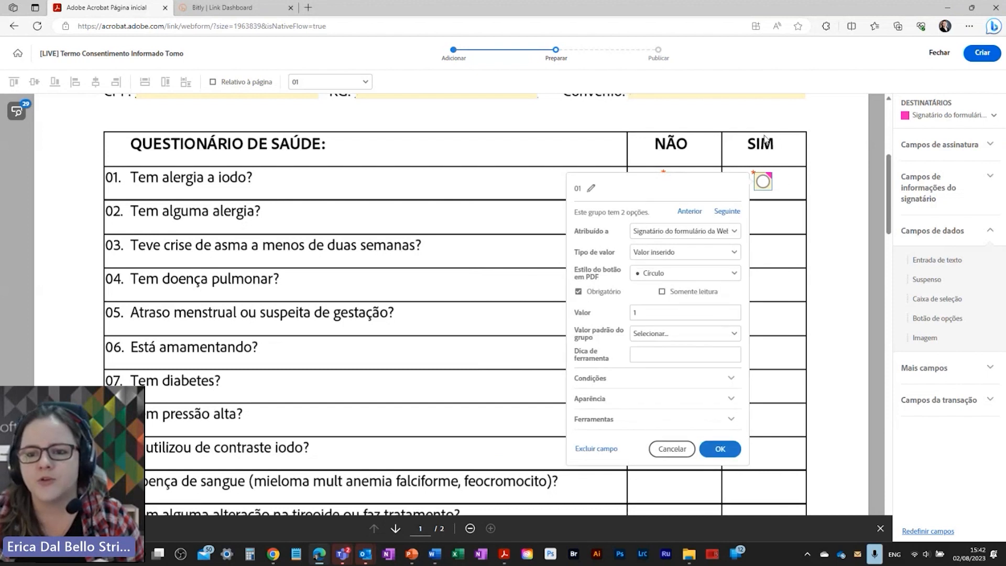
double_click(654, 310)
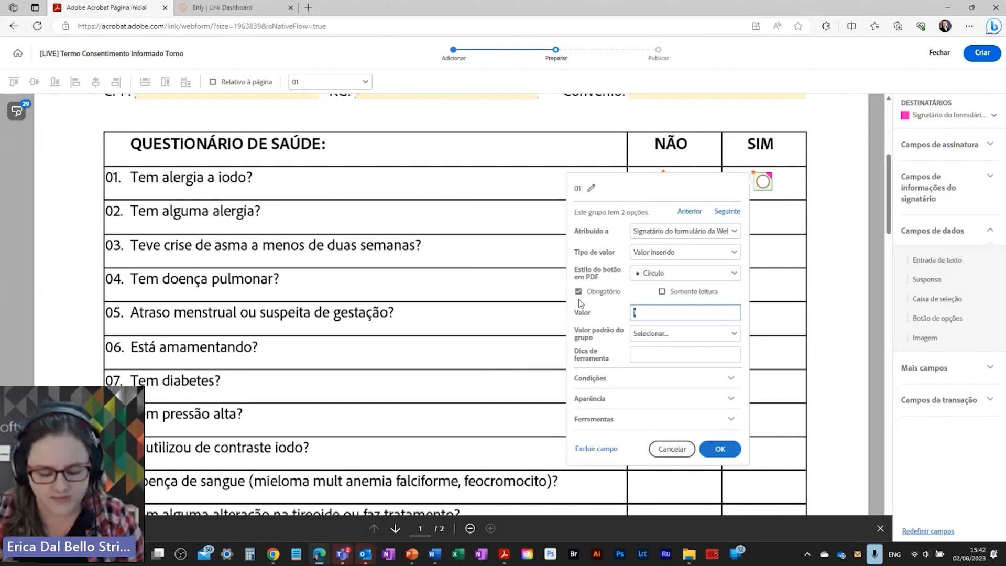
text(Sim)
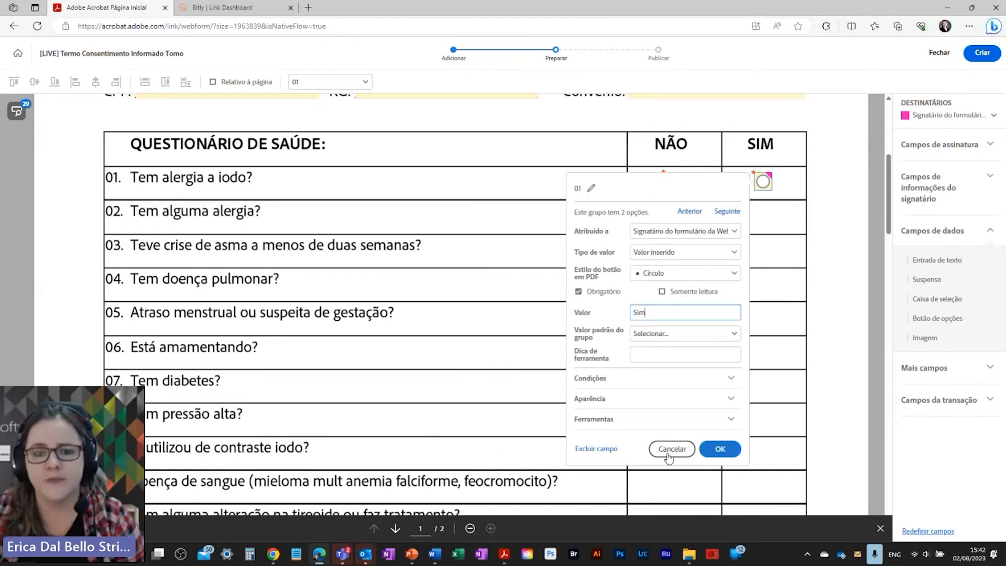
click(718, 449)
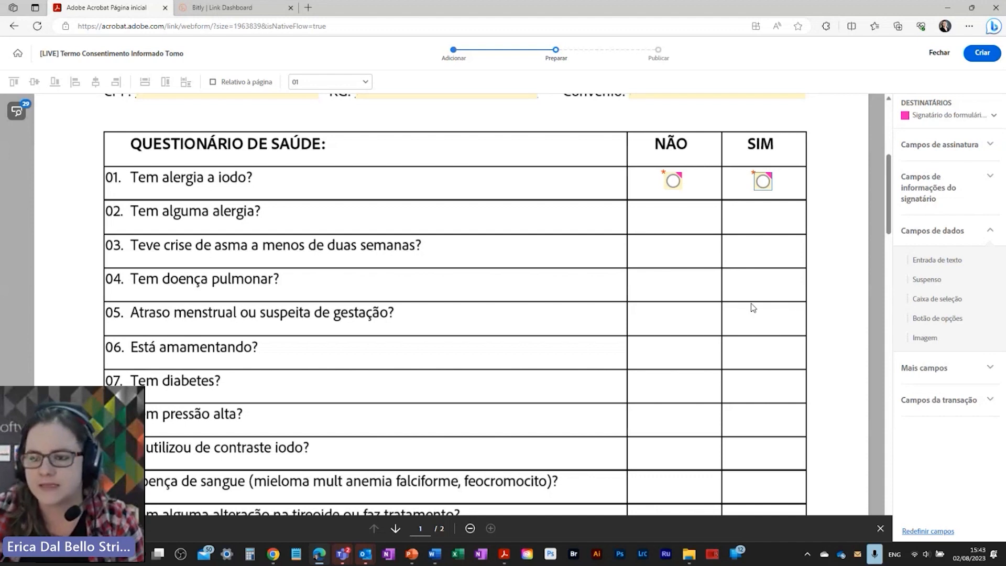
Step: Add a two-button radio pair across row 02's NÃO and SIM cells
click(671, 215)
click(630, 177)
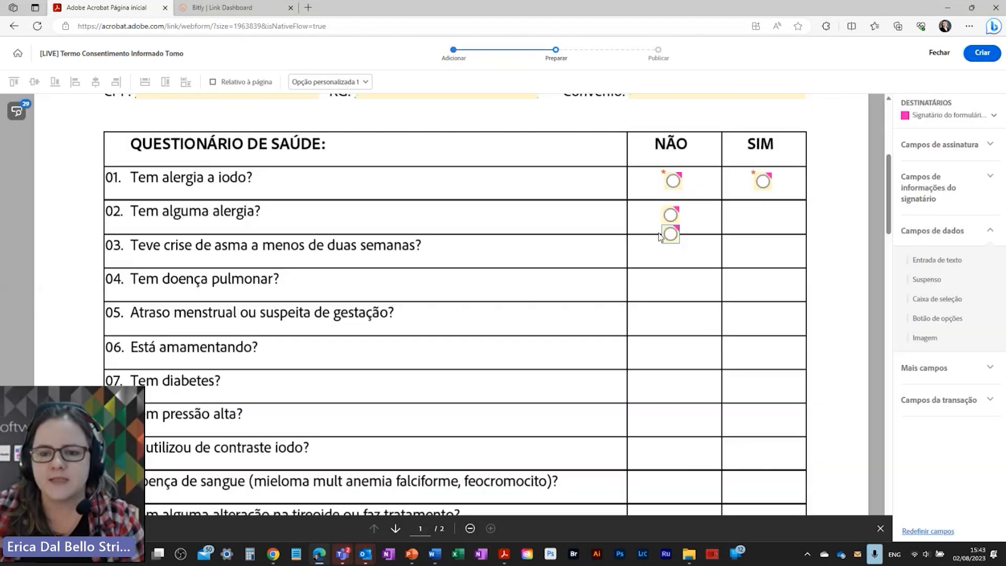
drag(695, 234, 783, 218)
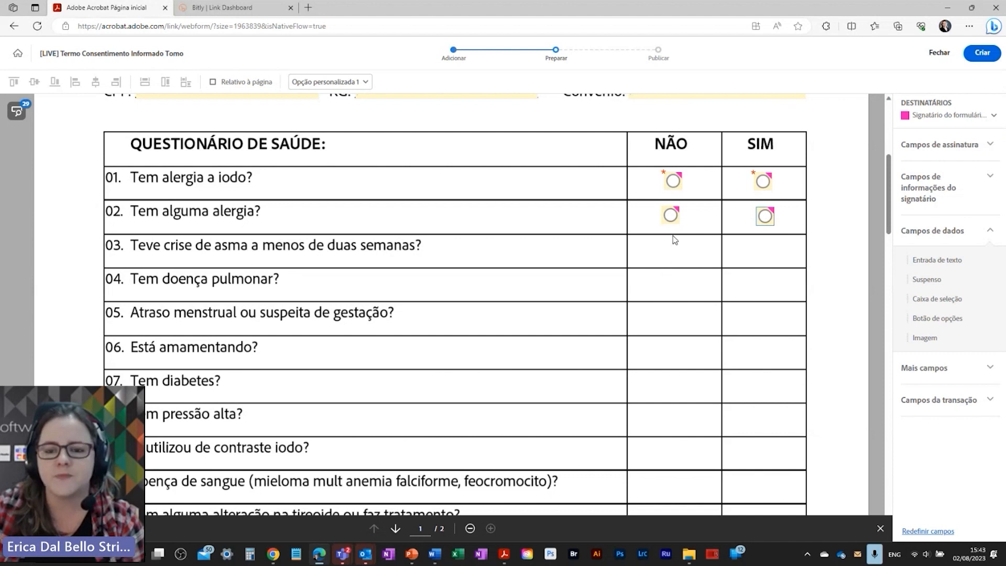
Step: Name the row 02 group 02, make it required, with values Não and Sim
click(671, 215)
double_click(671, 215)
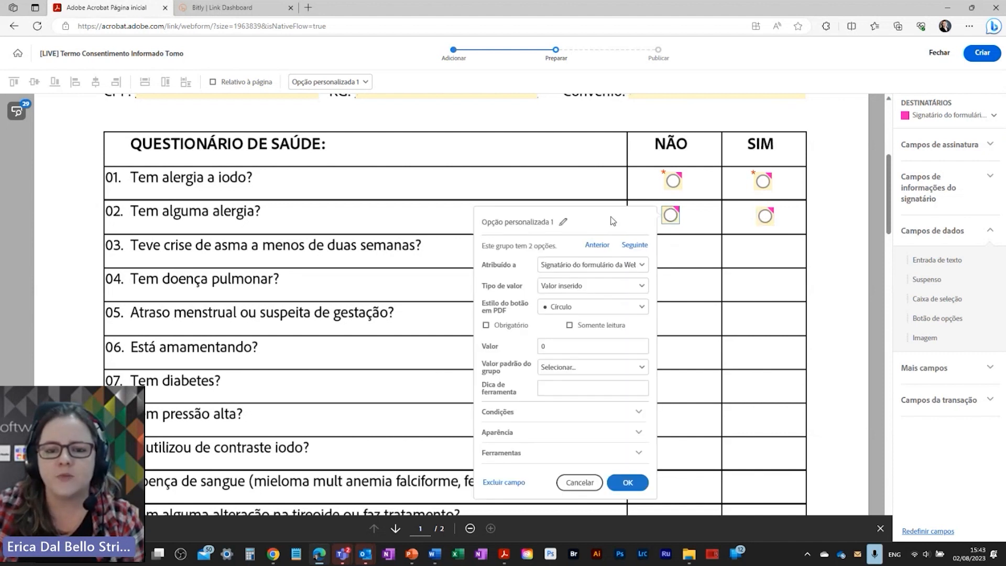
triple_click(567, 218)
text(02)
double_click(573, 343)
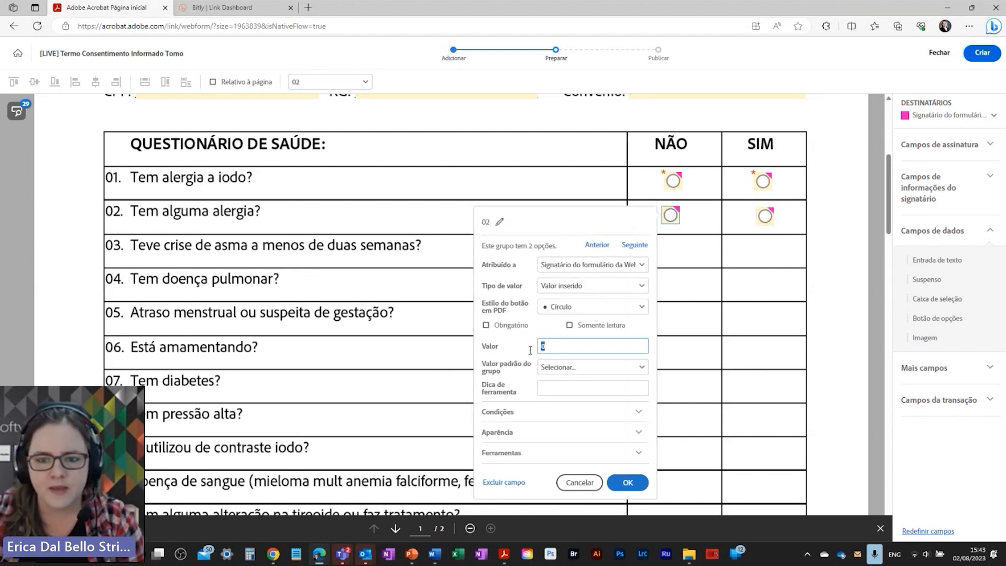
text(Não)
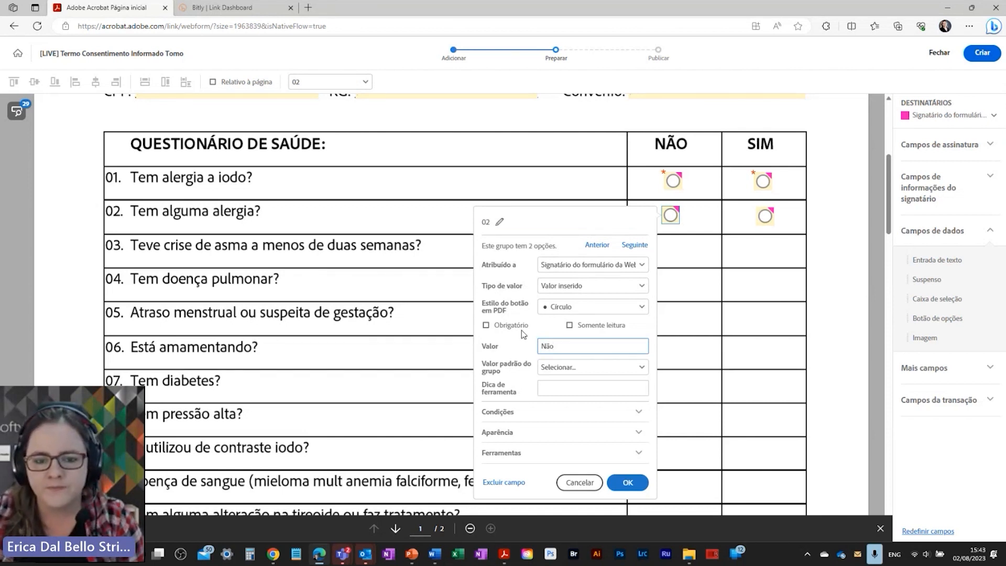
click(519, 327)
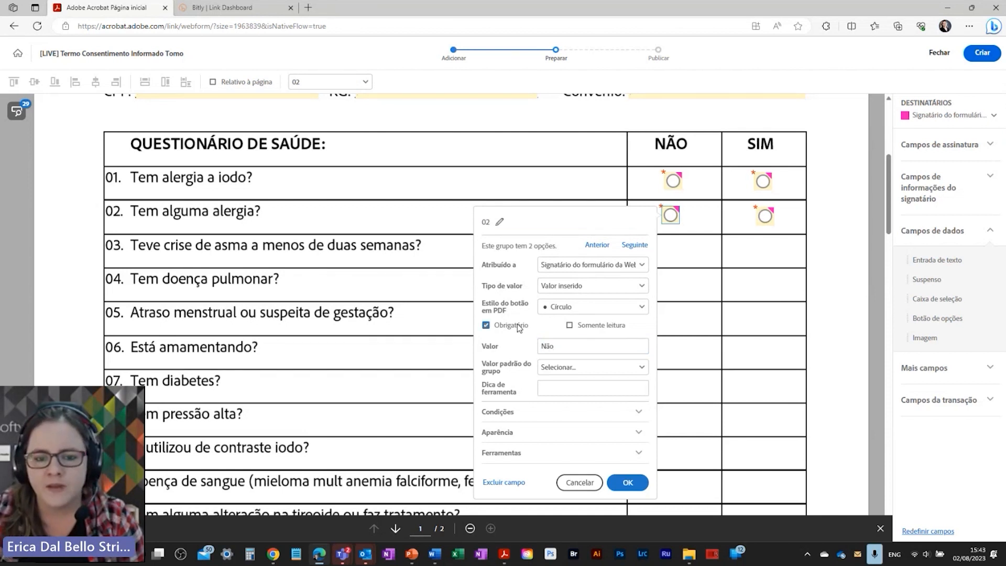
click(639, 247)
click(649, 346)
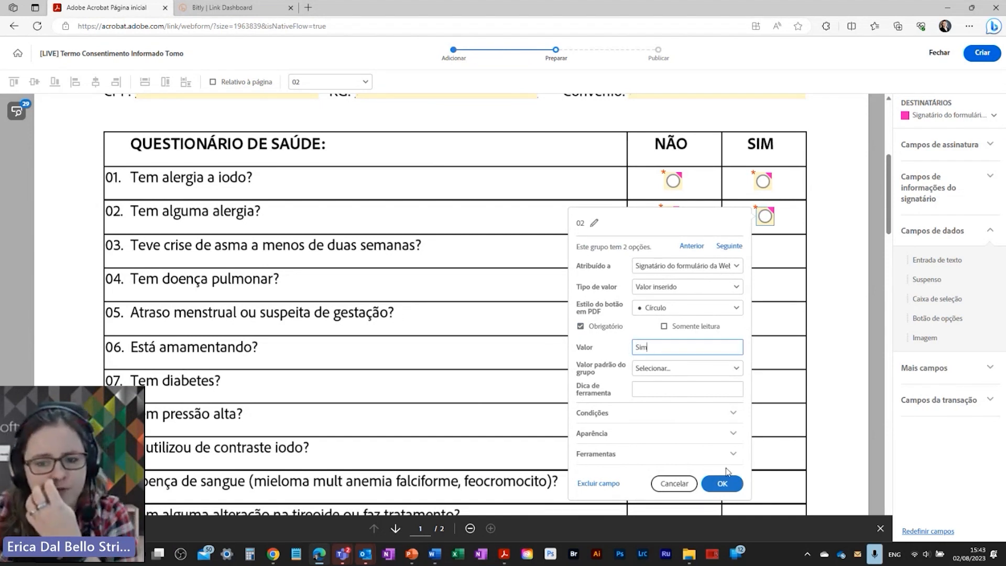
click(726, 482)
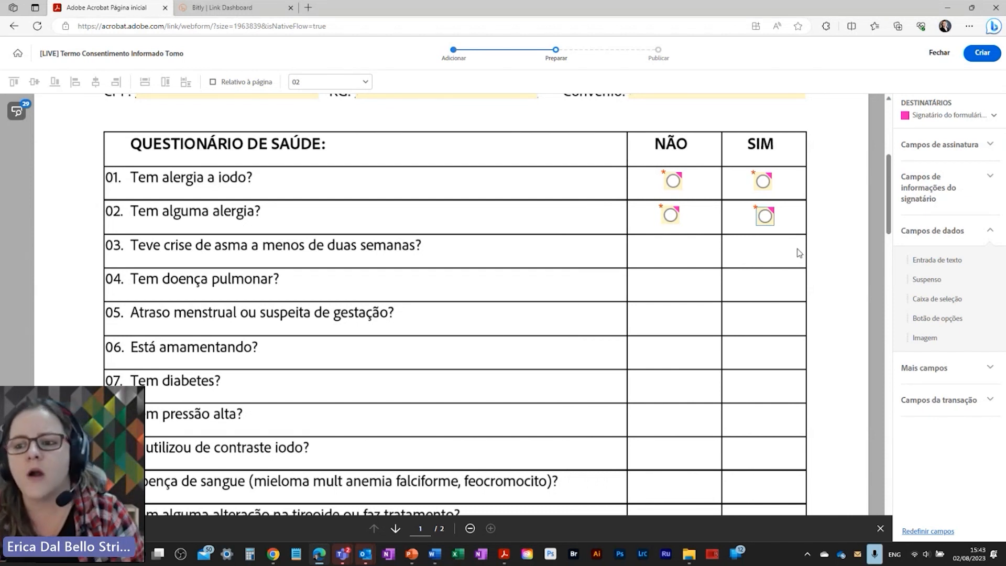
Step: Add a required text field named Alergia beside question 02
drag(938, 262, 489, 206)
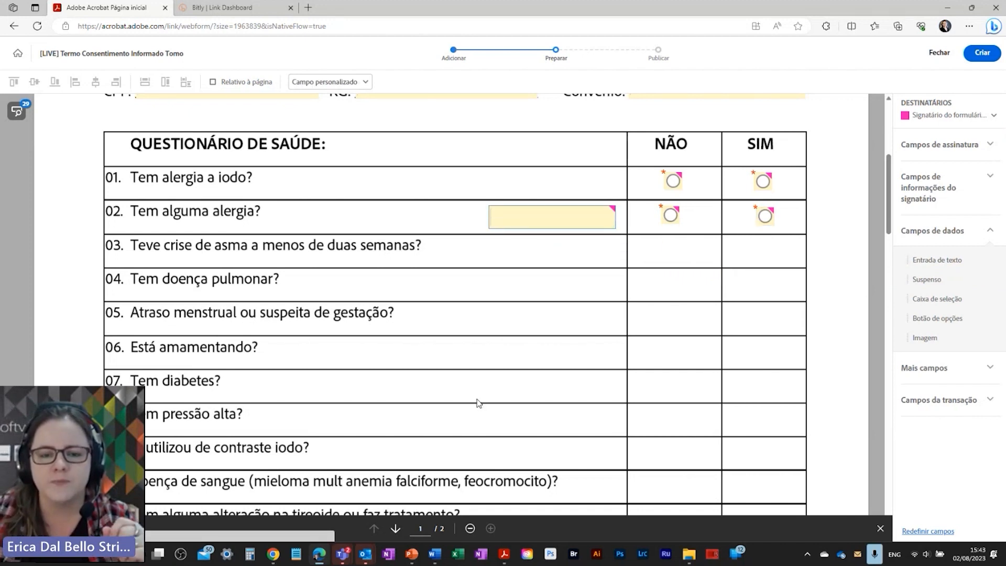
right_click(517, 217)
click(548, 281)
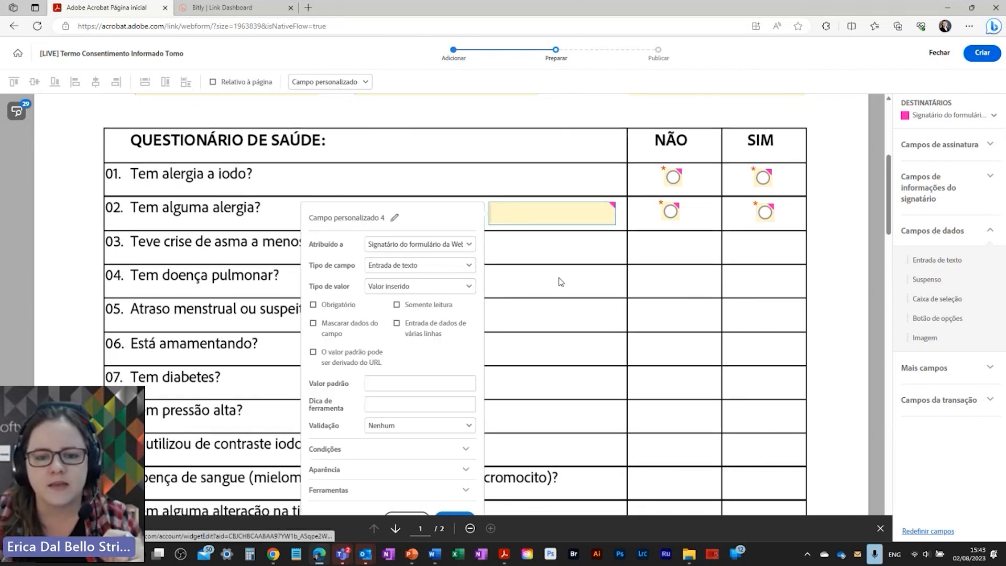
scroll(560, 281, down, 1)
click(393, 168)
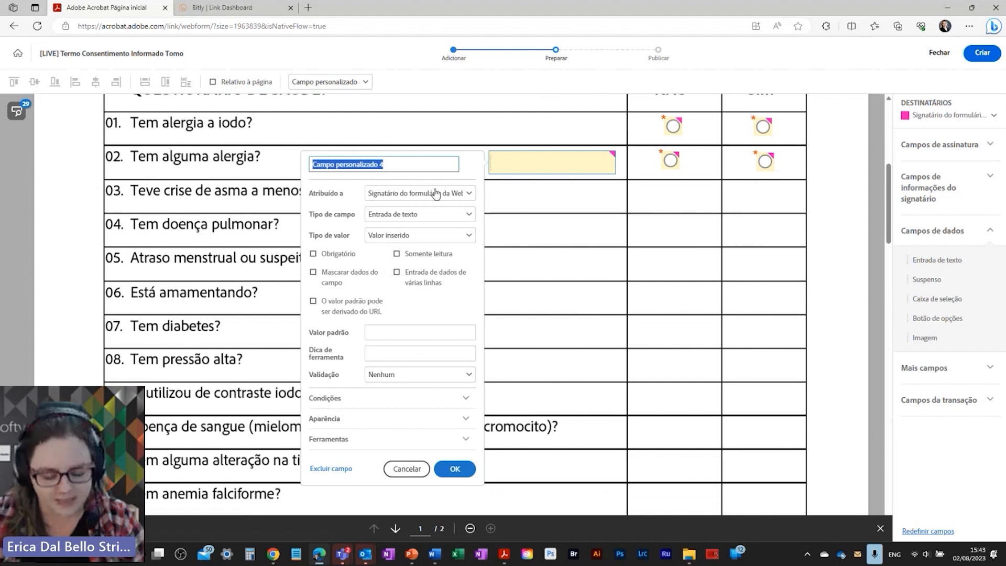
text(Alergia)
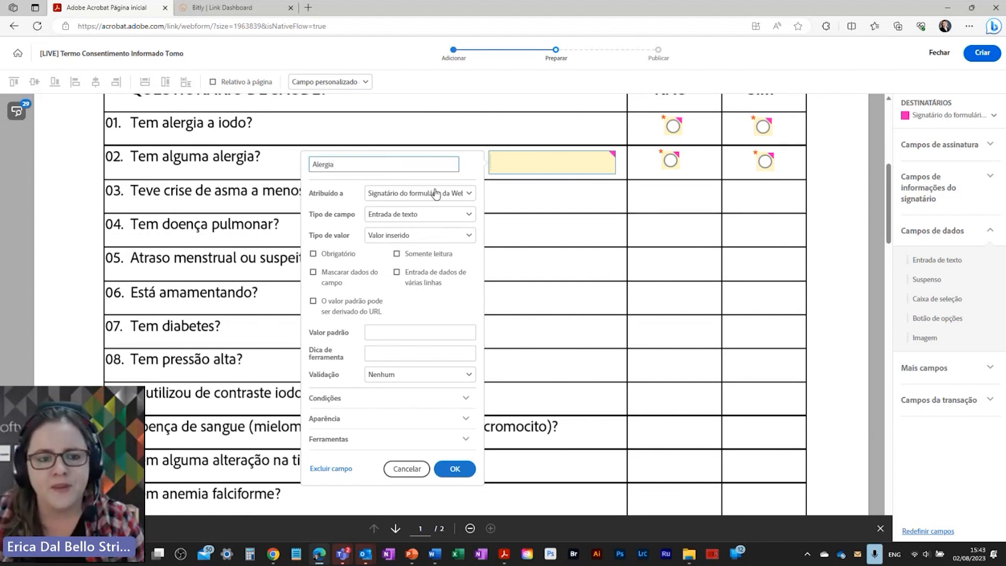
click(338, 256)
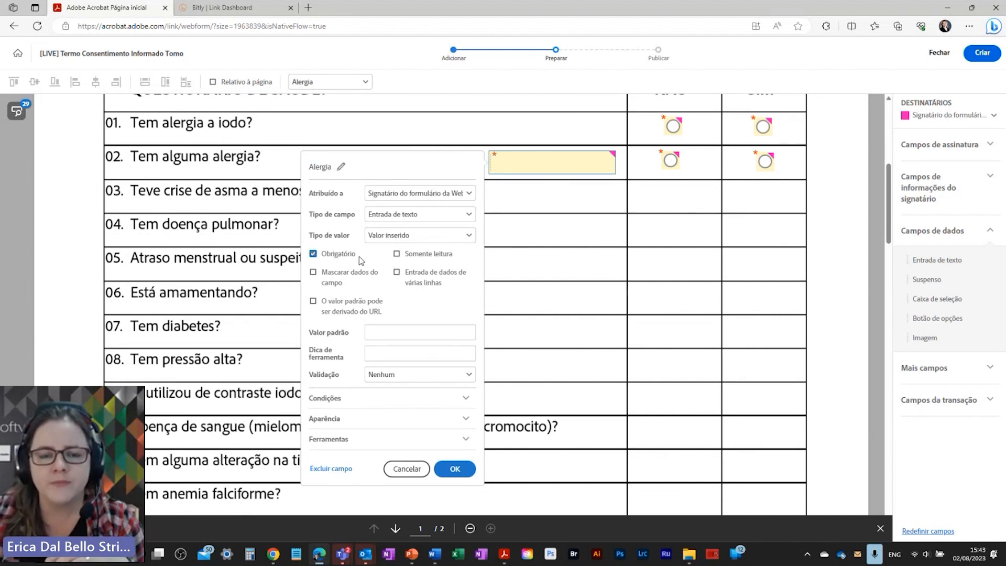
scroll(482, 314, up, 2)
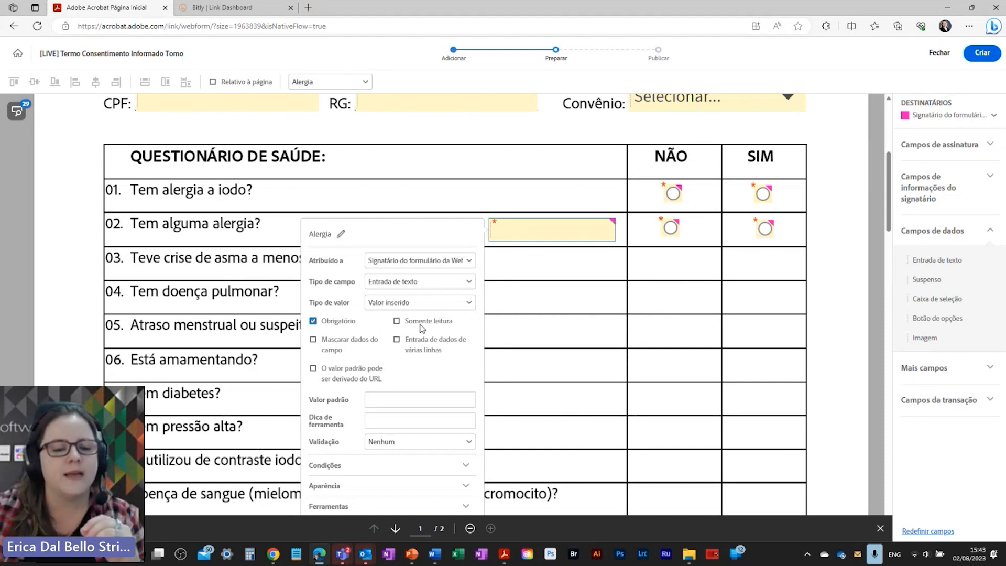
scroll(420, 329, down, 2)
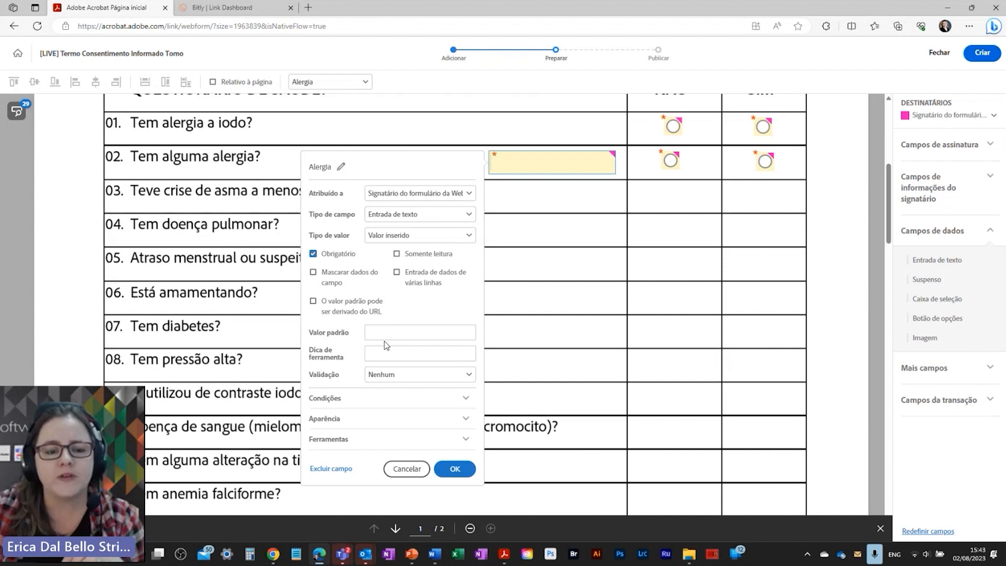
Step: Set the Alergia field to show only when group 02 equals Sim
click(354, 399)
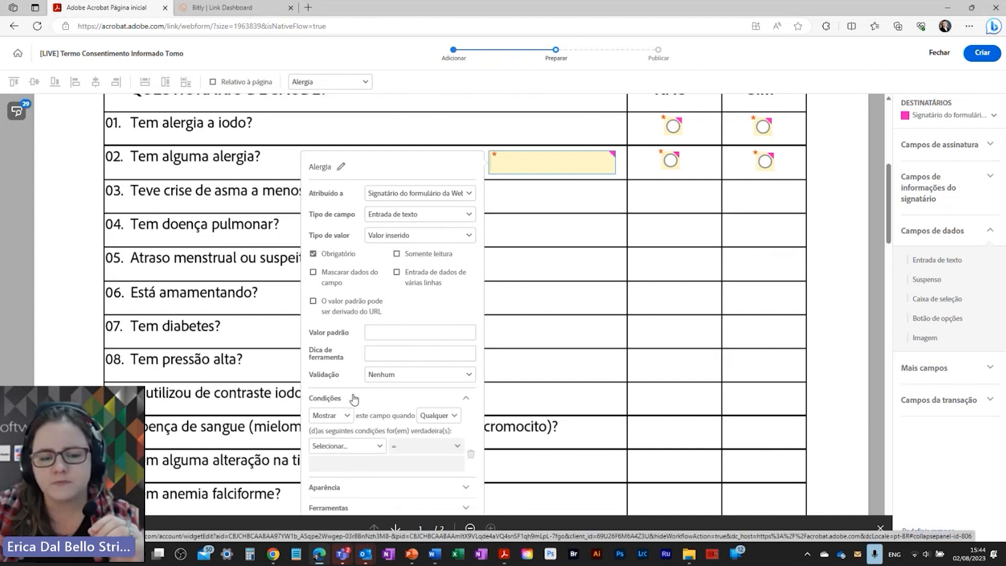
scroll(353, 399, down, 1)
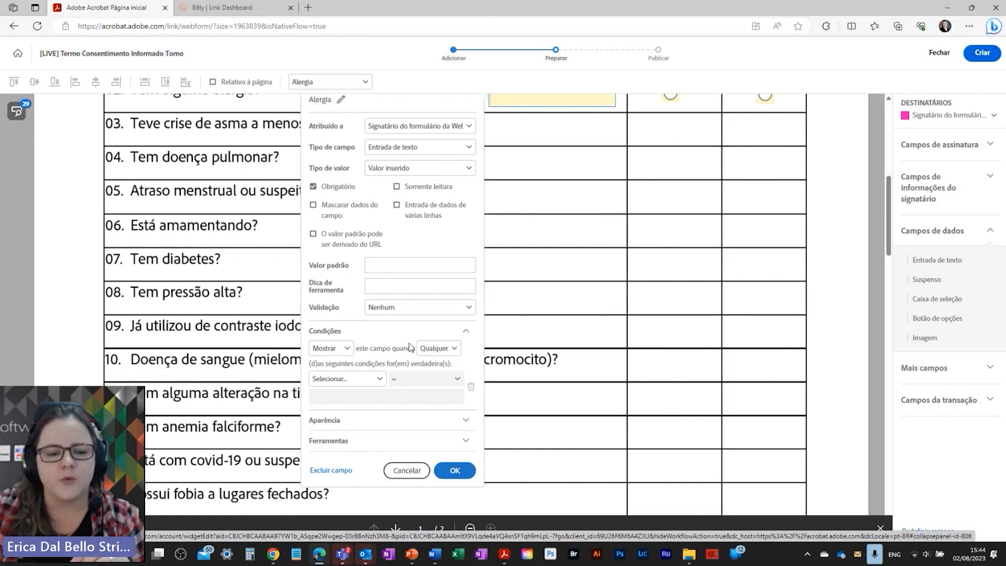
click(349, 380)
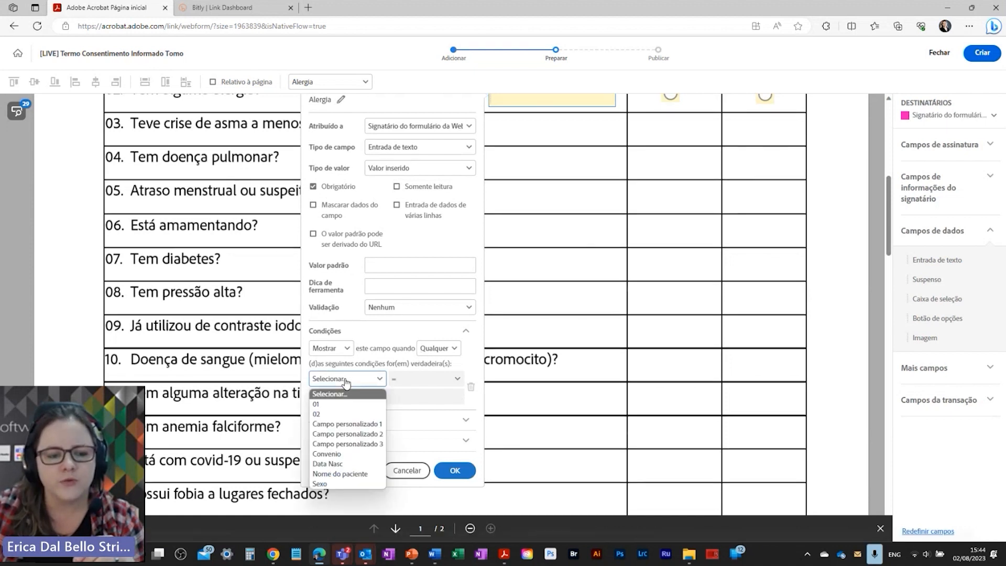
click(323, 415)
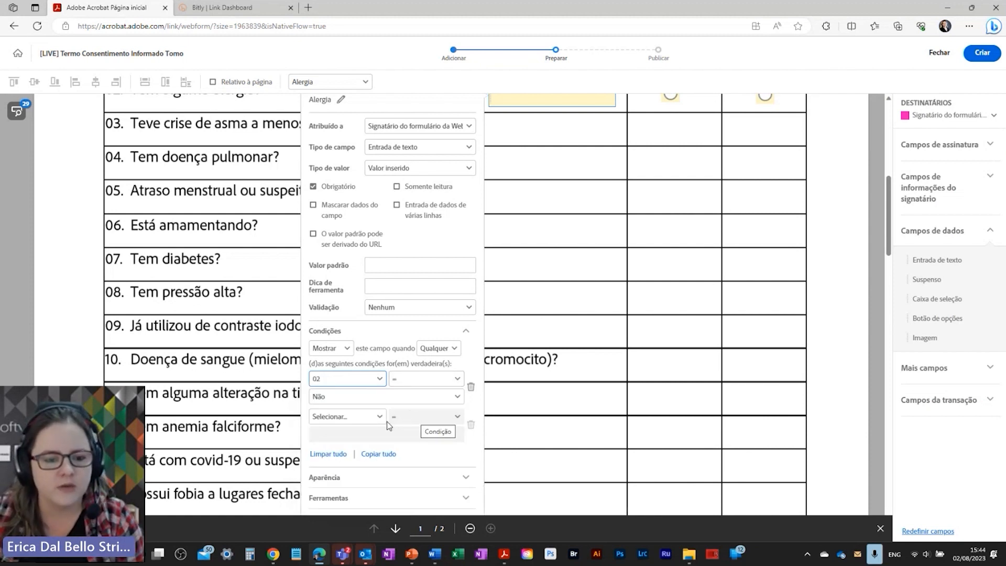
click(329, 404)
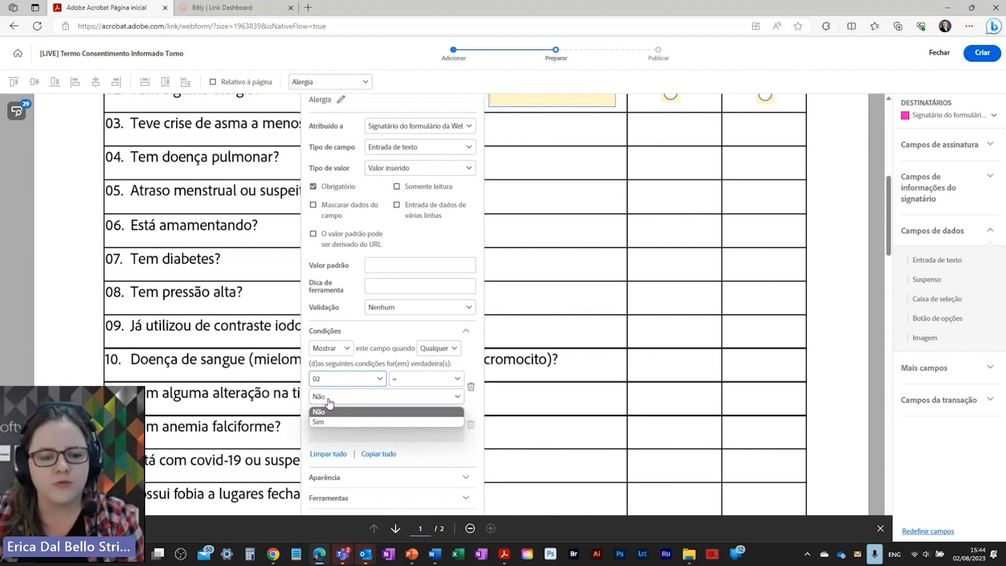
click(329, 422)
scroll(330, 426, down, 2)
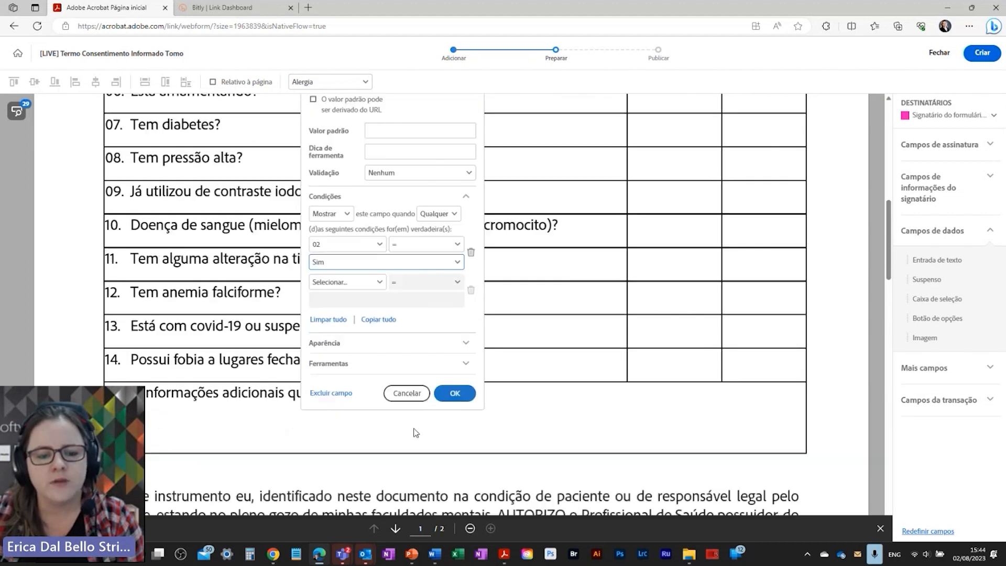
click(454, 395)
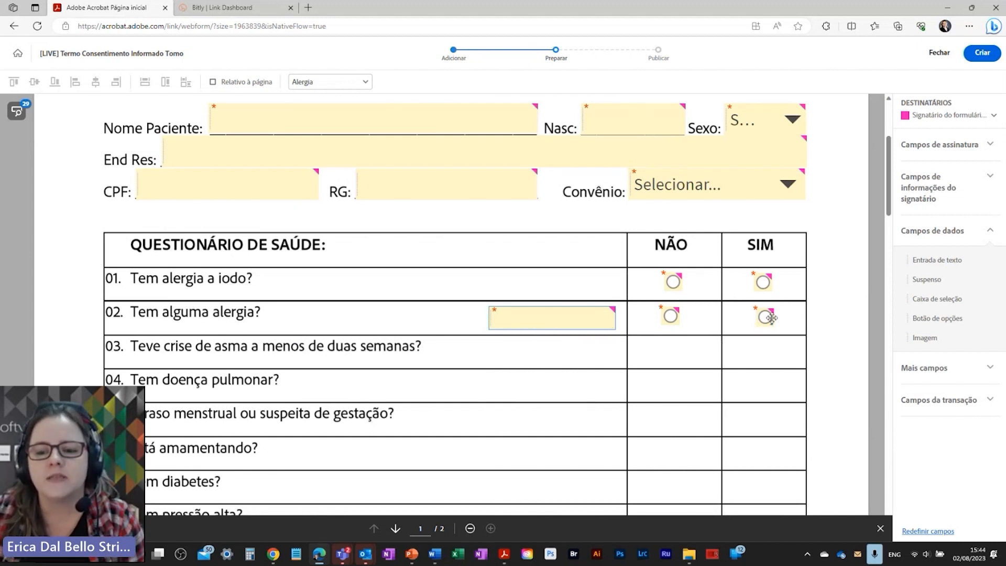
Step: Place a signature field on the patient's Assinatura line
scroll(657, 464, down, 15)
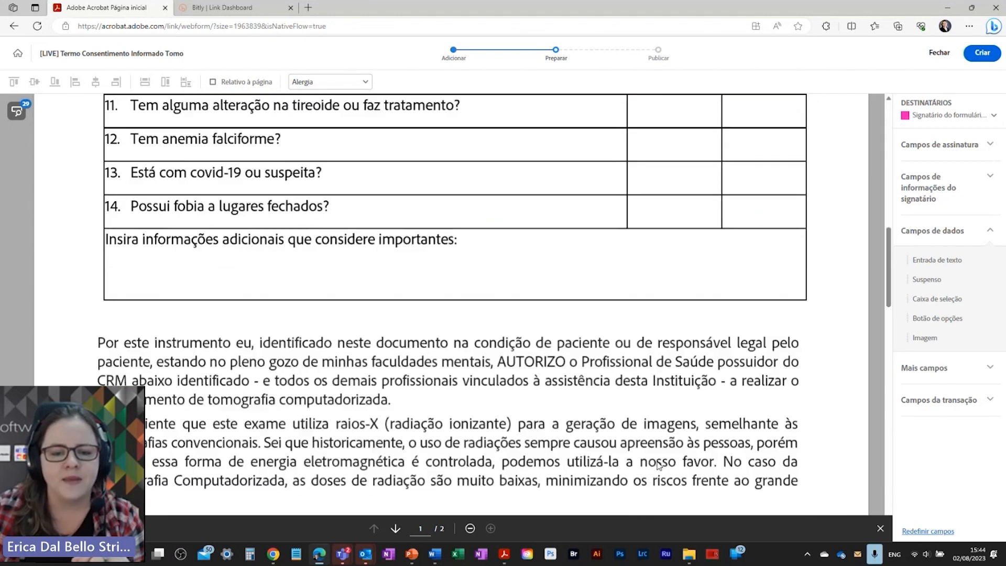
scroll(657, 464, down, 10)
scroll(656, 462, up, 2)
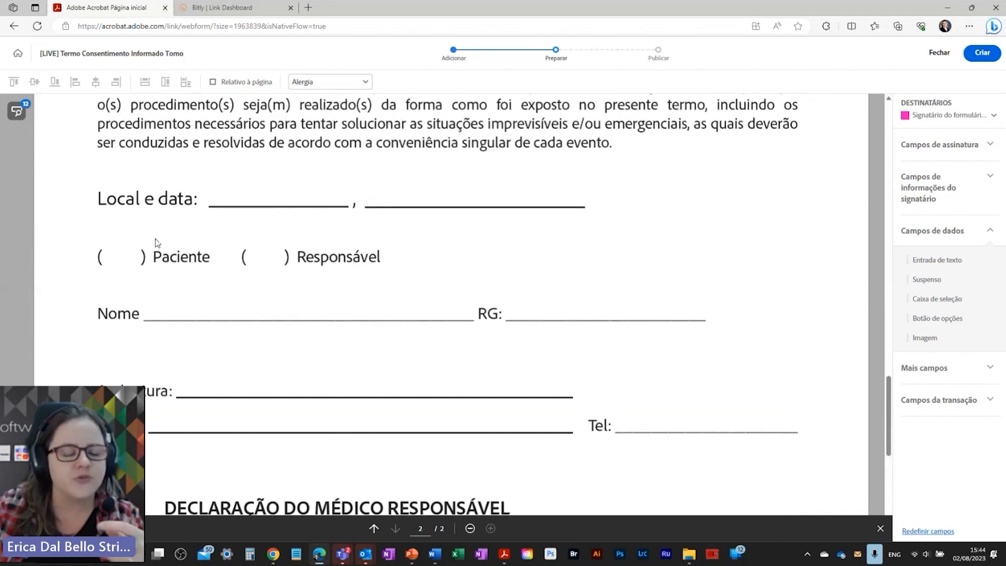
scroll(577, 326, down, 1)
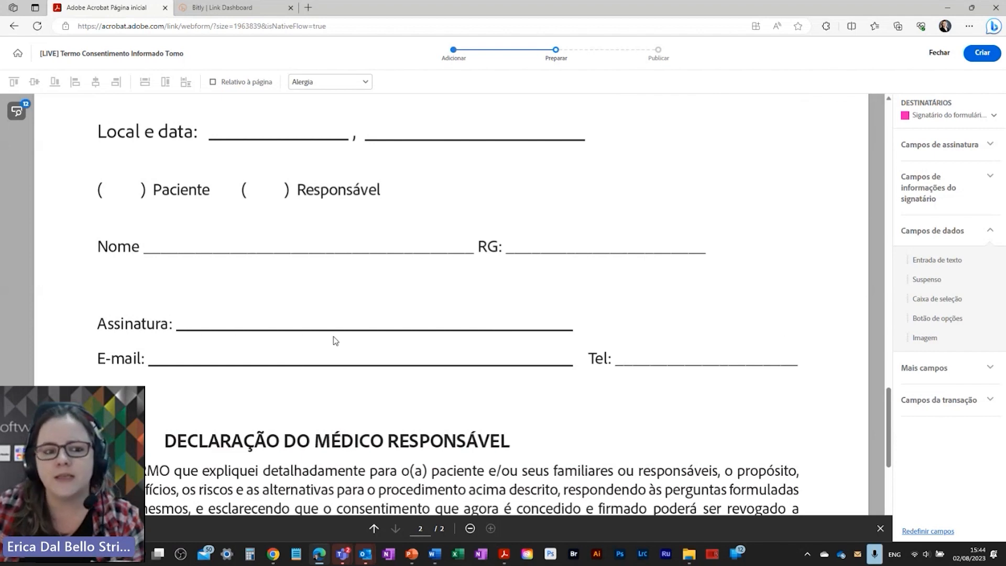
scroll(461, 376, down, 3)
scroll(629, 314, up, 1)
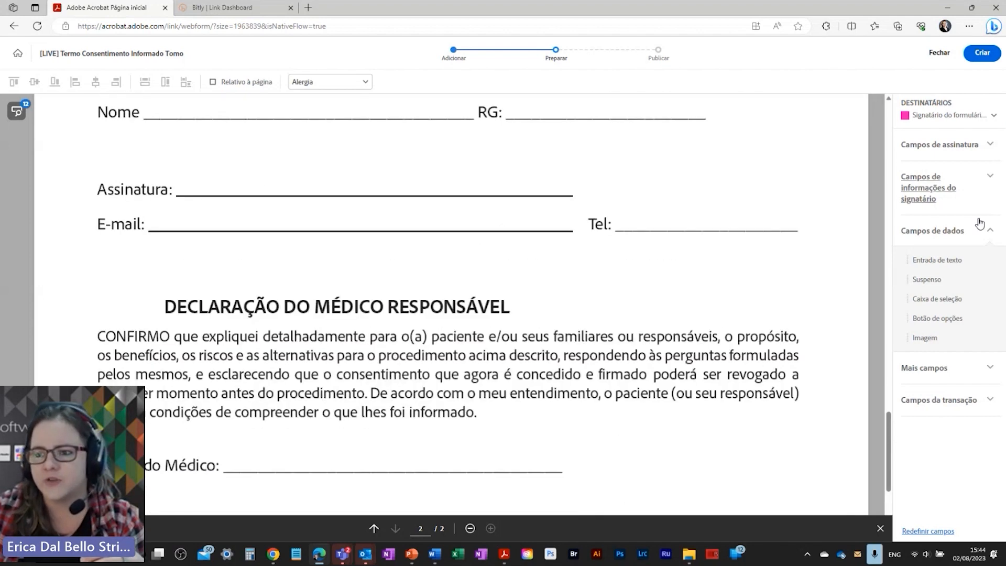
click(935, 147)
drag(929, 174, 184, 162)
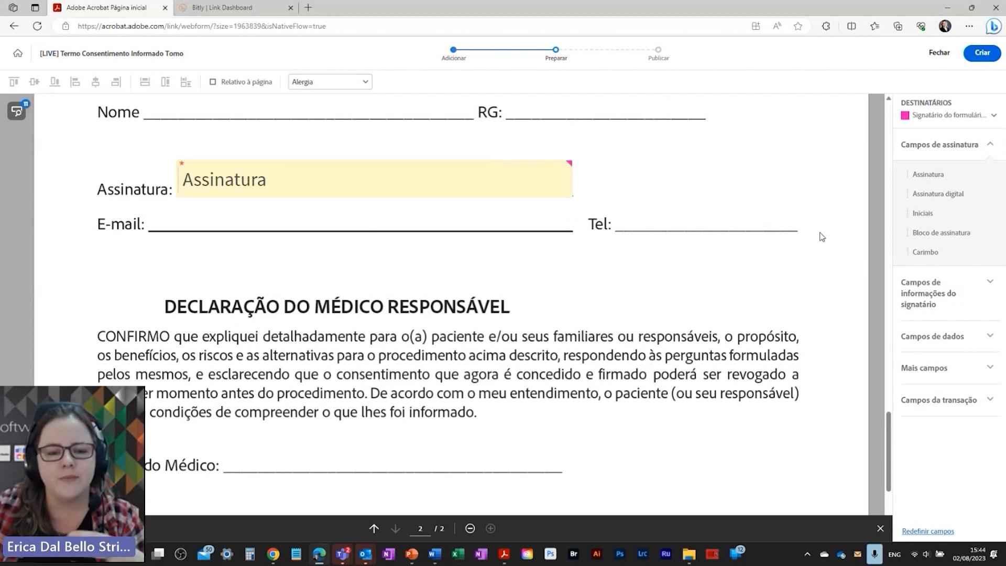
Step: Place a signature field for the second signer on the doctor's Assinatura line
scroll(345, 397, down, 3)
click(926, 119)
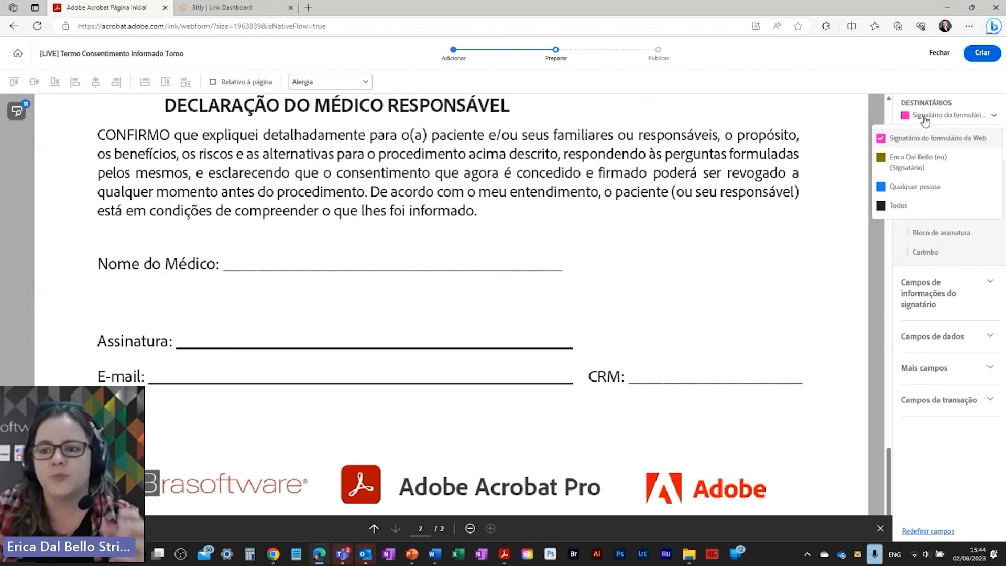
click(920, 162)
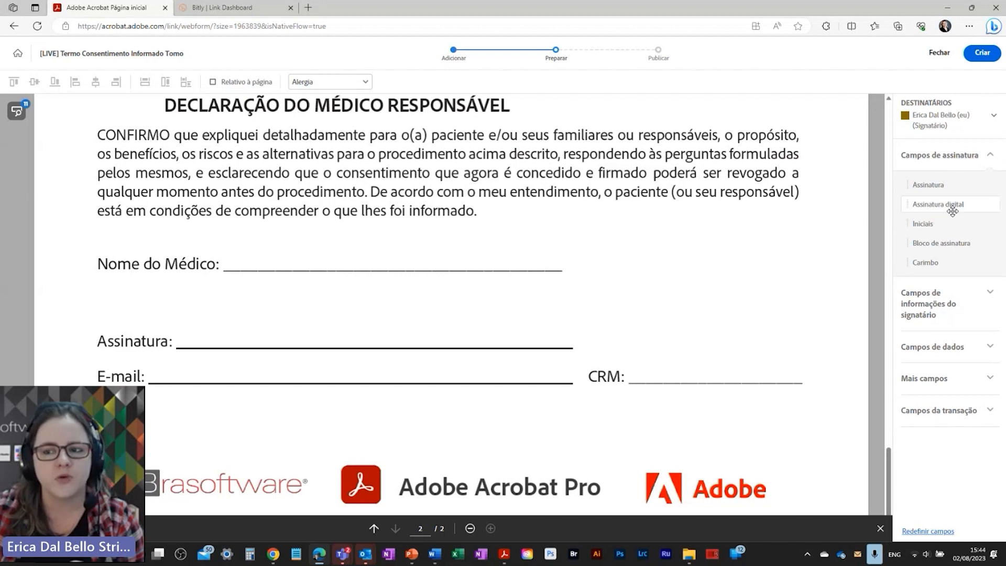
mouse_move(938, 188)
mouse_down()
mouse_move(818, 225)
mouse_move(184, 308)
mouse_move(176, 317)
mouse_up()
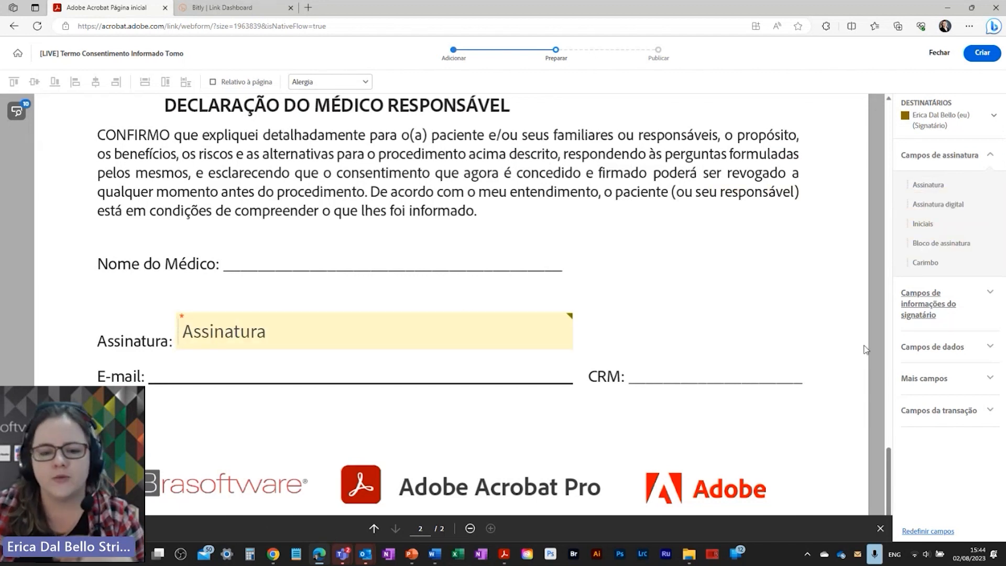
scroll(632, 381, down, 1)
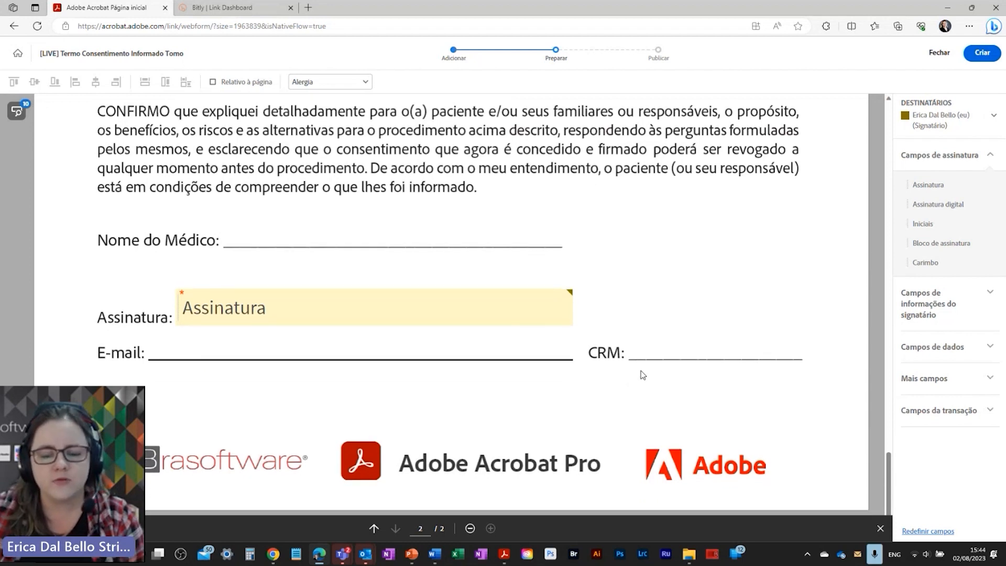
Step: Open the form's adobe.ly short link in a new InPrivate browser window
click(469, 529)
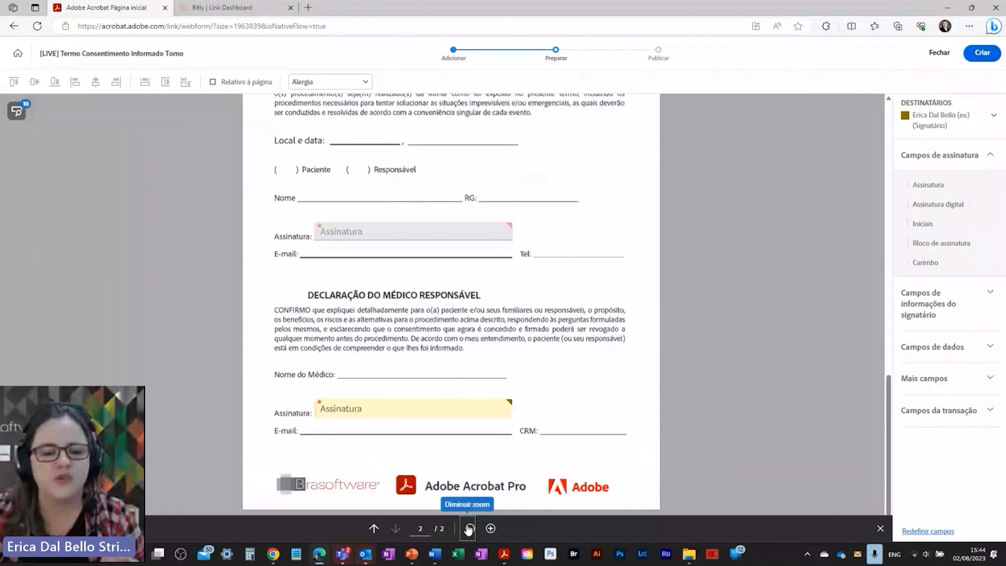
scroll(522, 441, up, 6)
scroll(522, 441, up, 5)
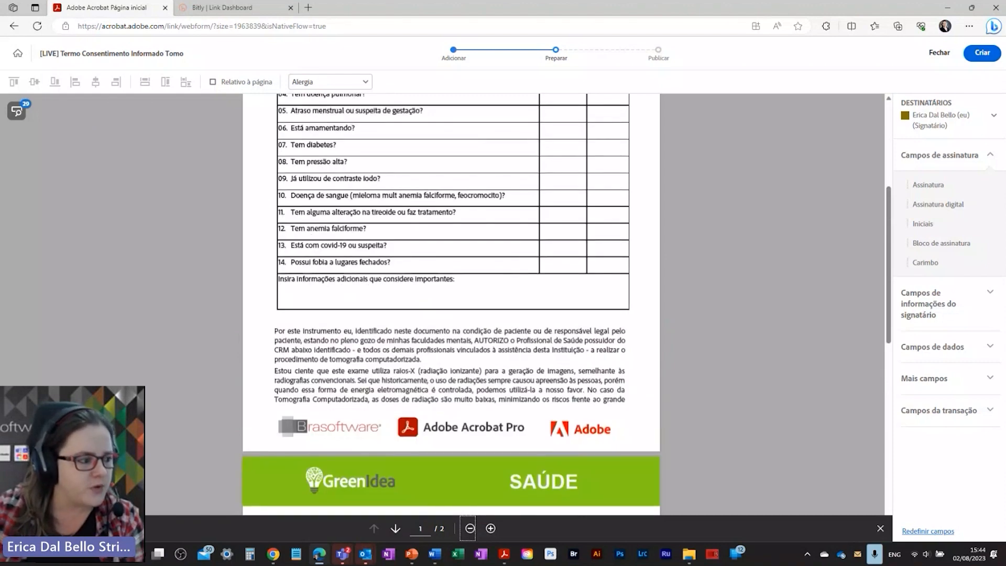
key(alt+Tab)
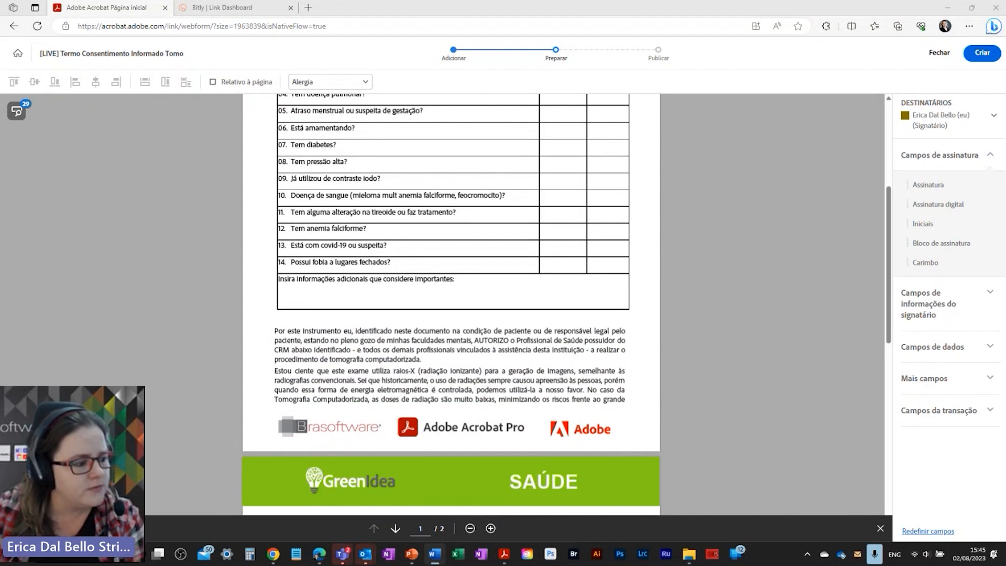
click(120, 10)
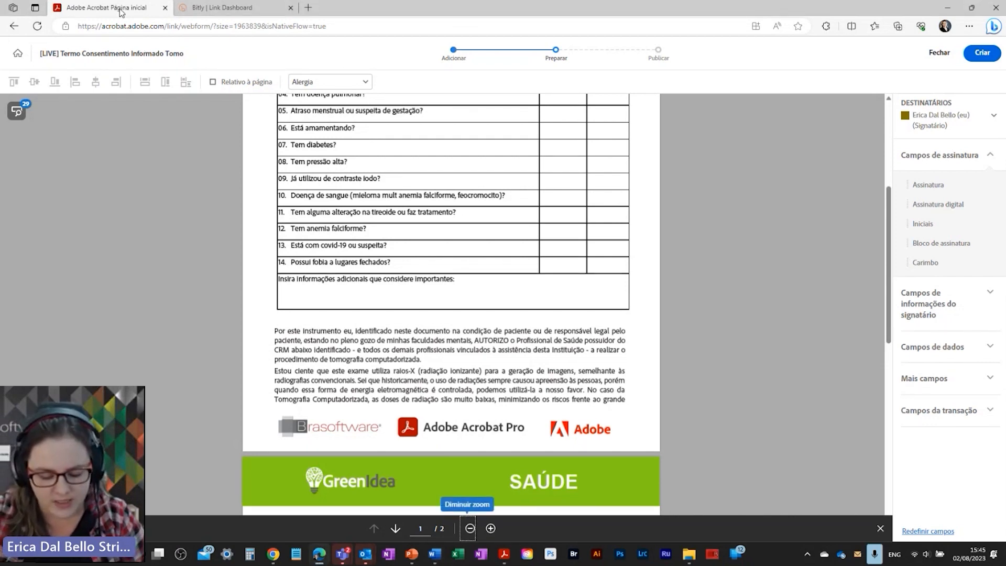
key(ctrl+shift+n)
key(Return)
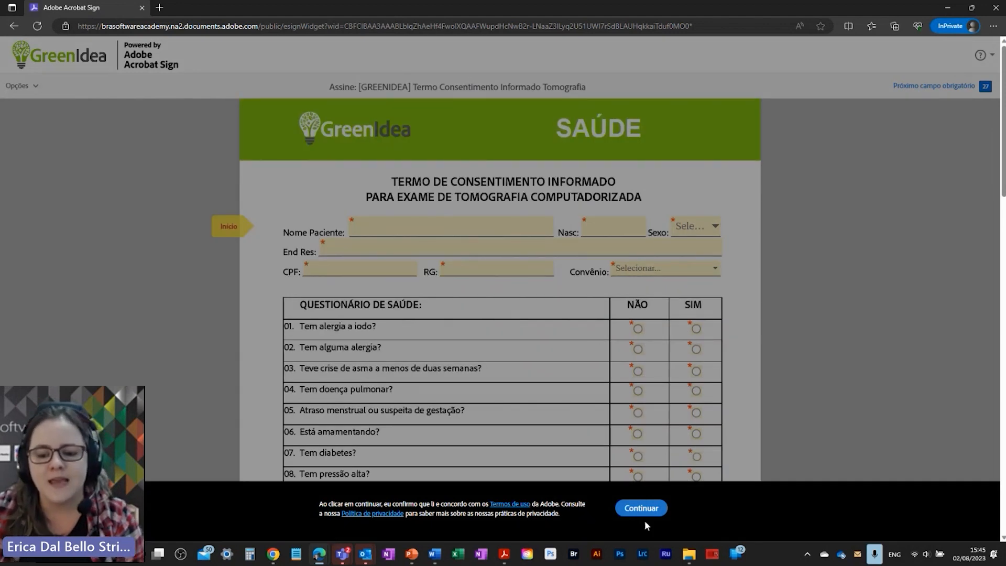
Step: Accept the terms-of-use notice with Continuar
click(643, 511)
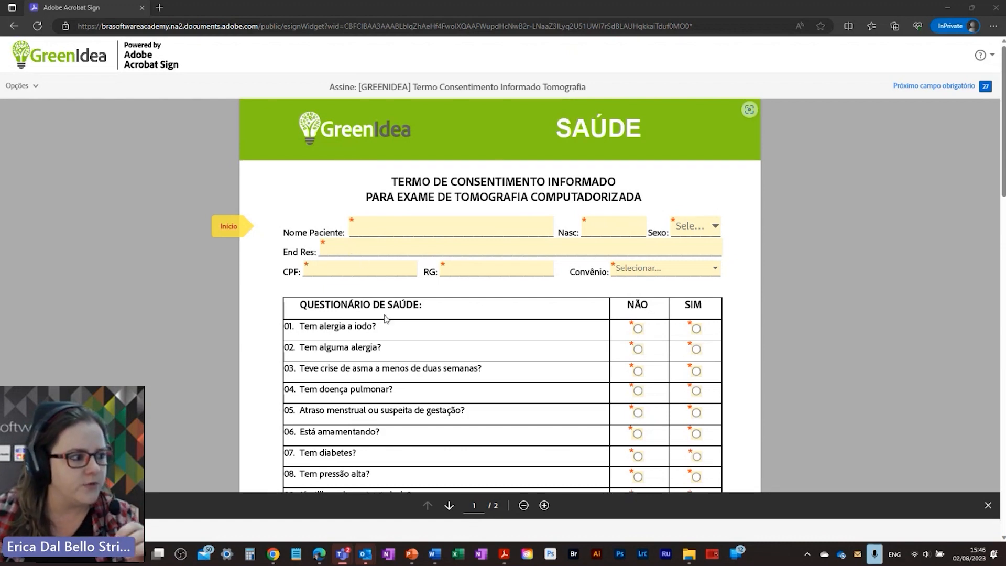
Step: Test the questionnaire: question 01 Não, question 02 Sim to reveal the allergy field
click(372, 227)
scroll(409, 261, down, 2)
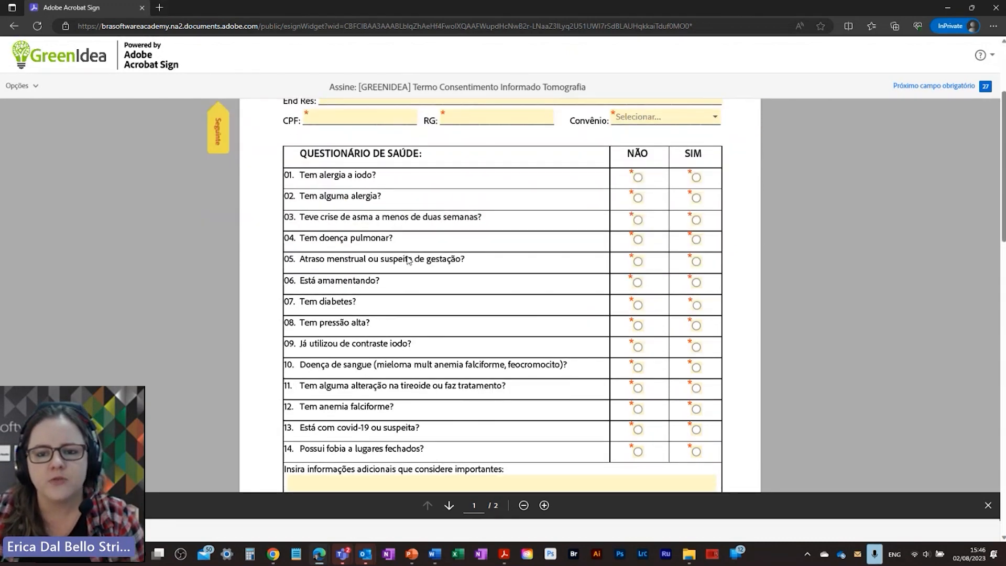
scroll(409, 261, up, 2)
scroll(667, 309, down, 1)
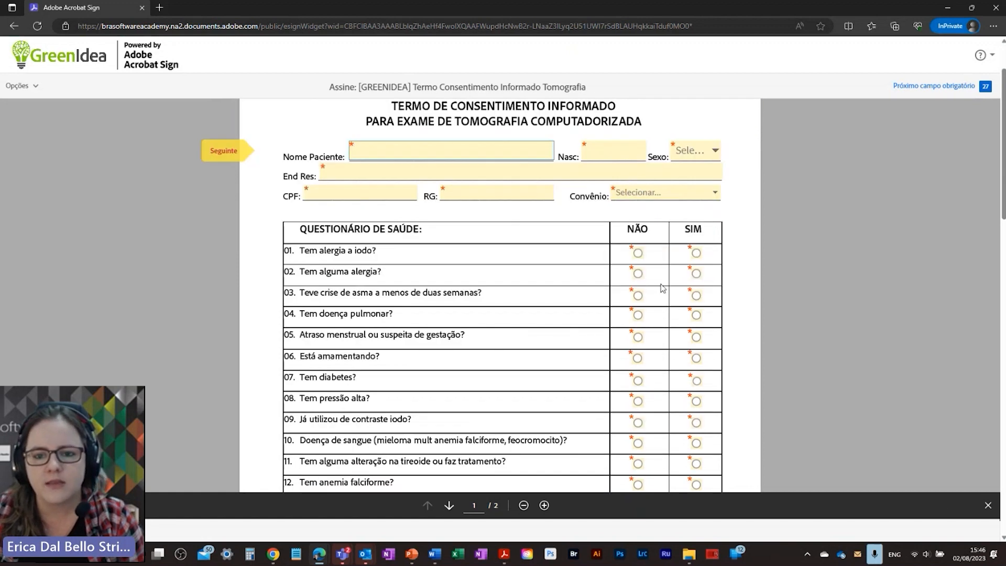
click(639, 254)
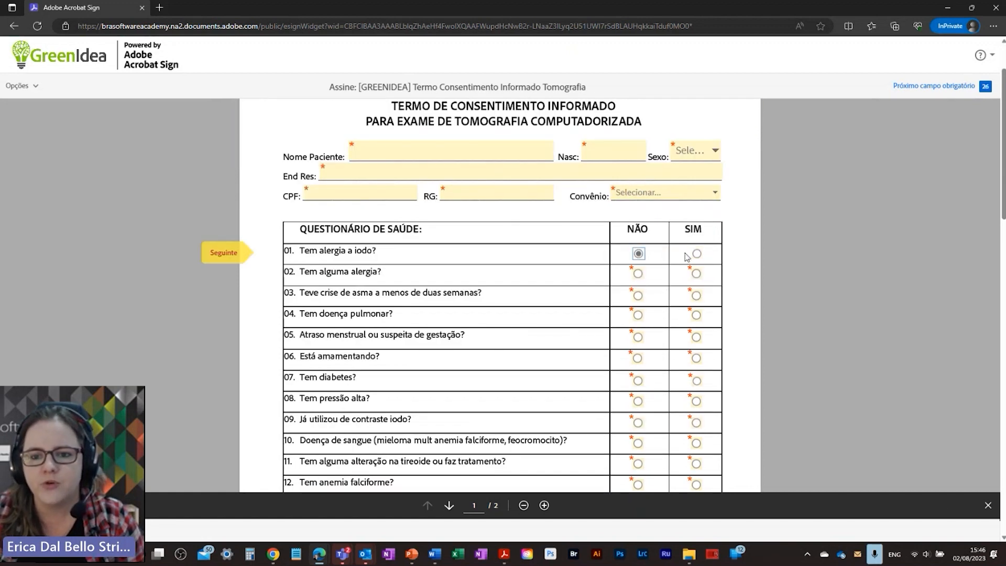
click(697, 254)
click(638, 254)
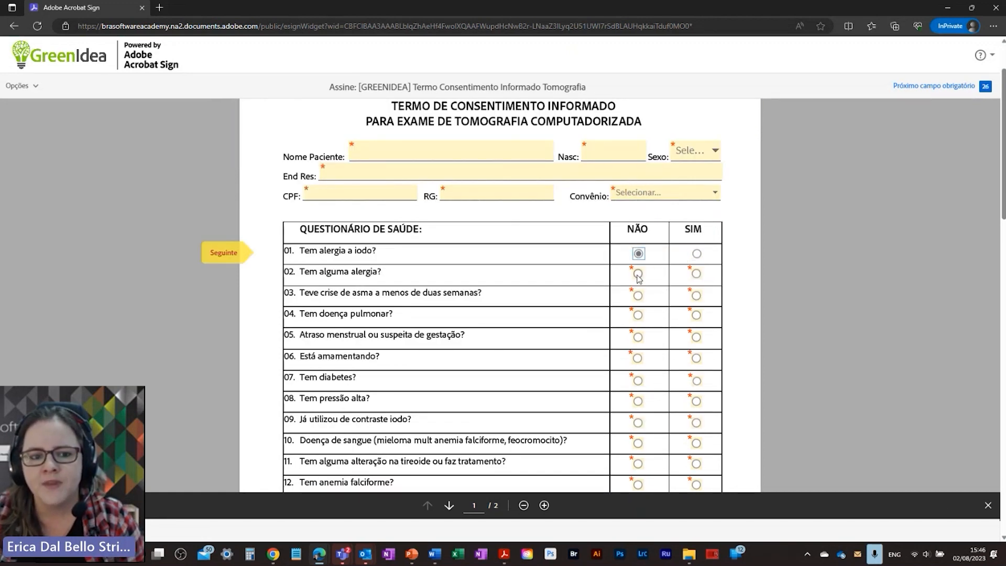
click(638, 273)
click(697, 274)
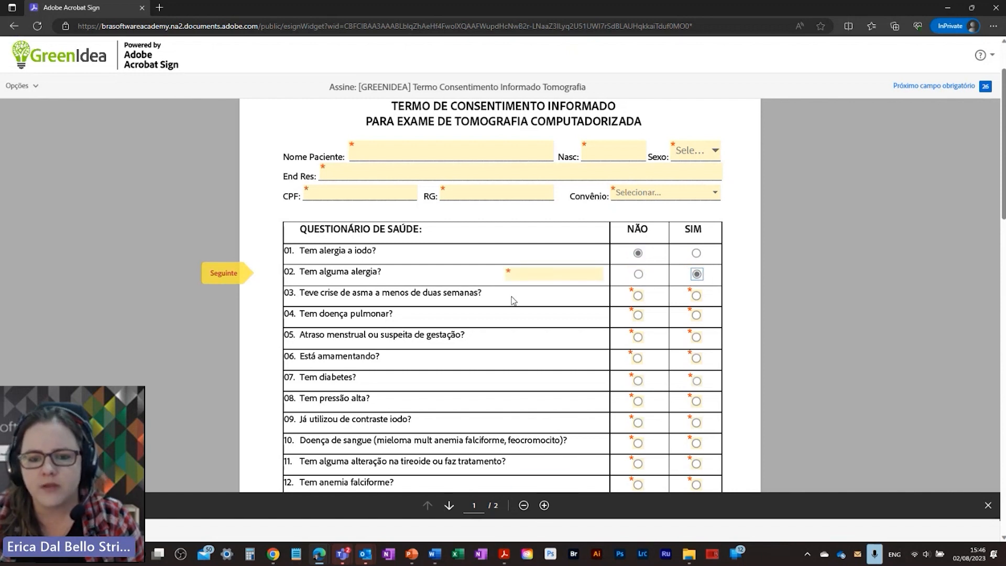
click(528, 274)
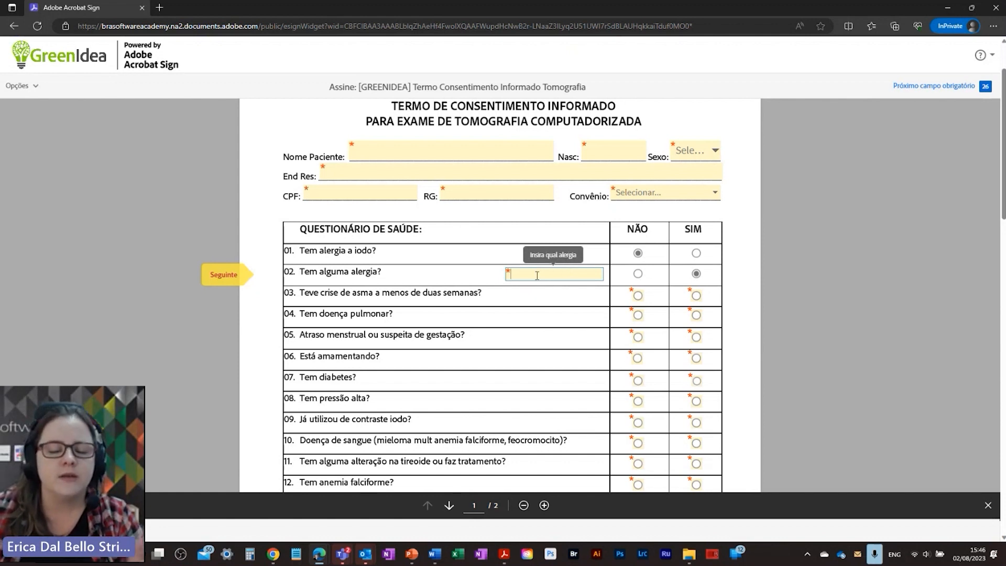
Step: Test the birth date with 'aaa', enter 11/11/2021, and check the sex and insurance lists
click(358, 170)
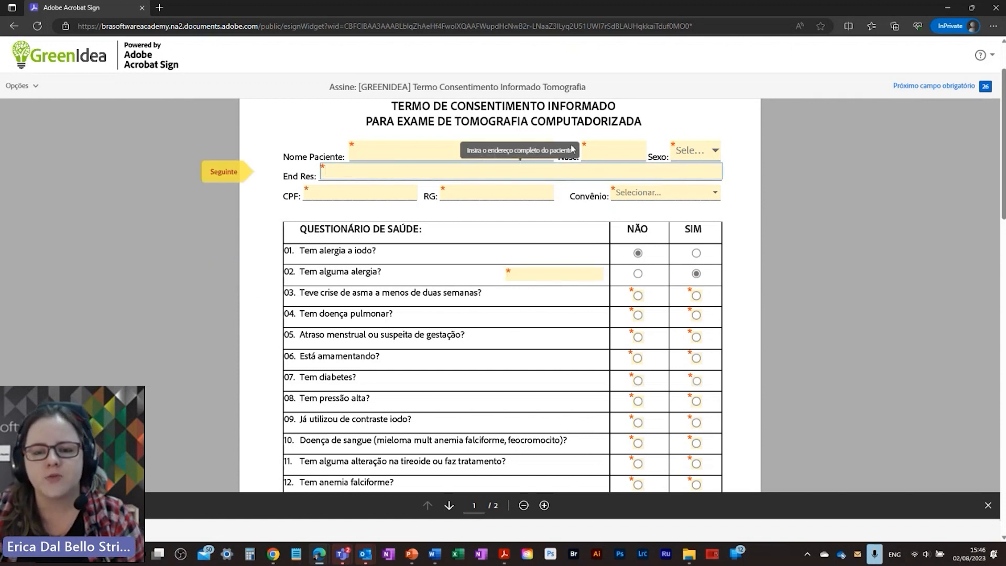
click(614, 149)
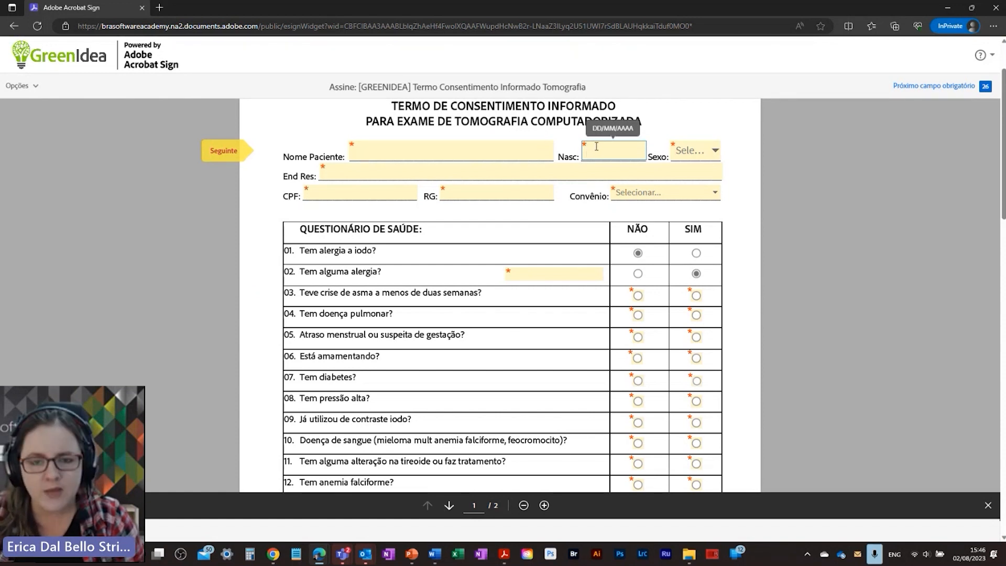
text(aaa)
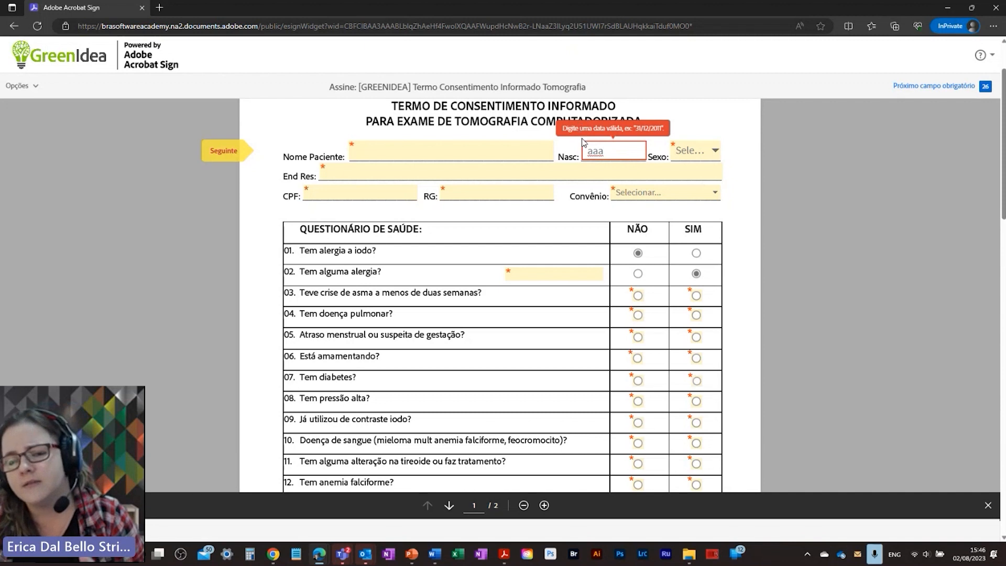
double_click(595, 151)
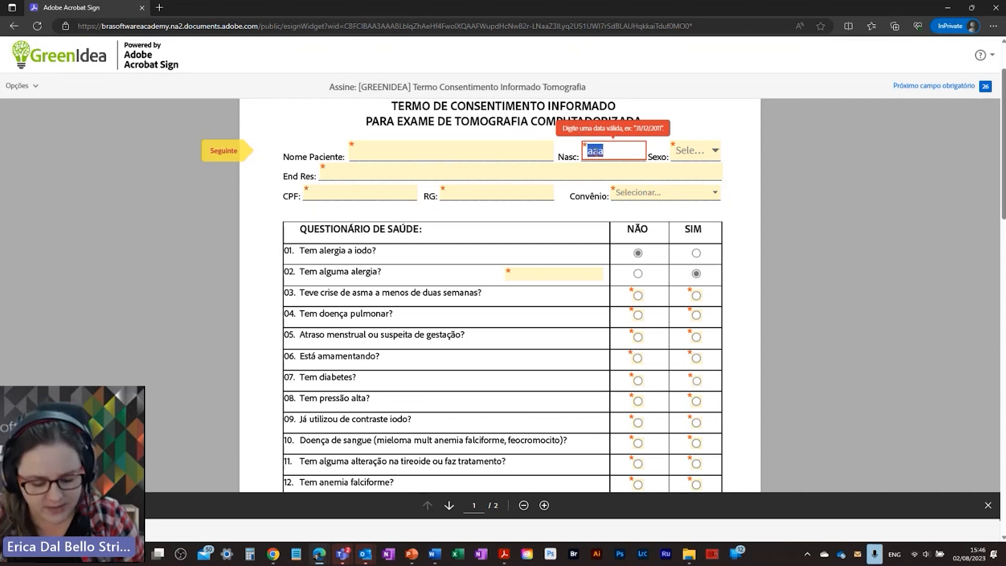
text(11/)
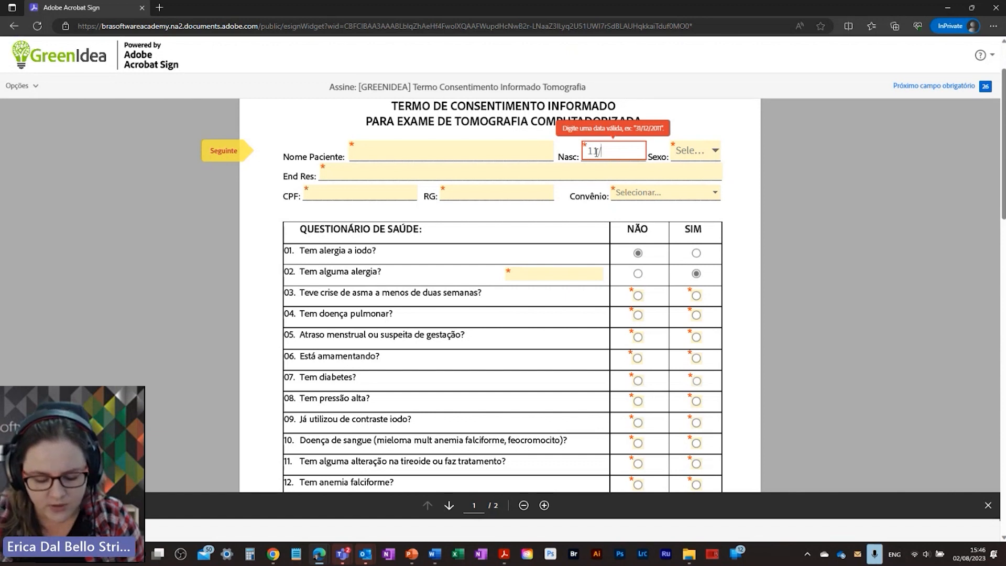
text(15)
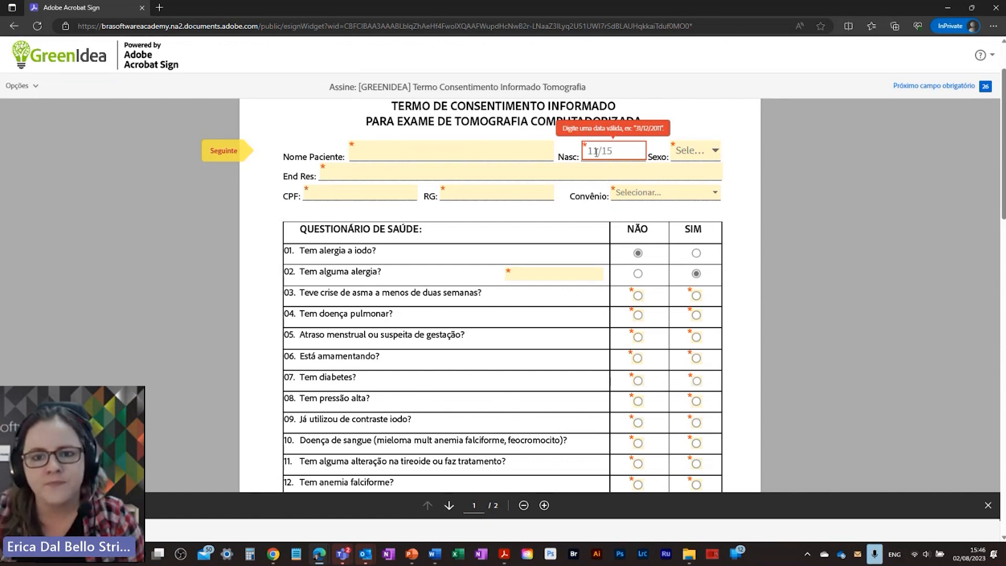
key(BackSpace)
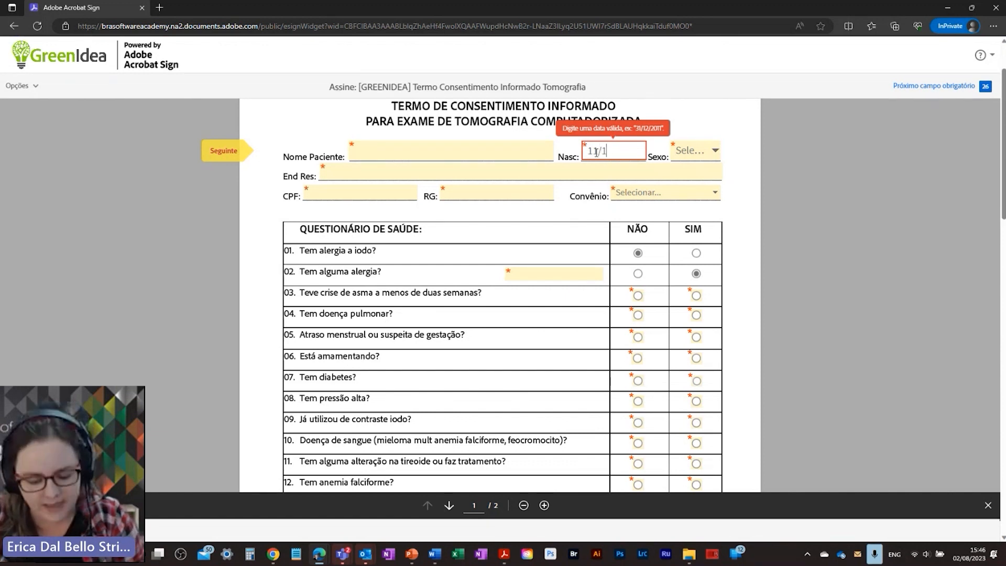
text(1/)
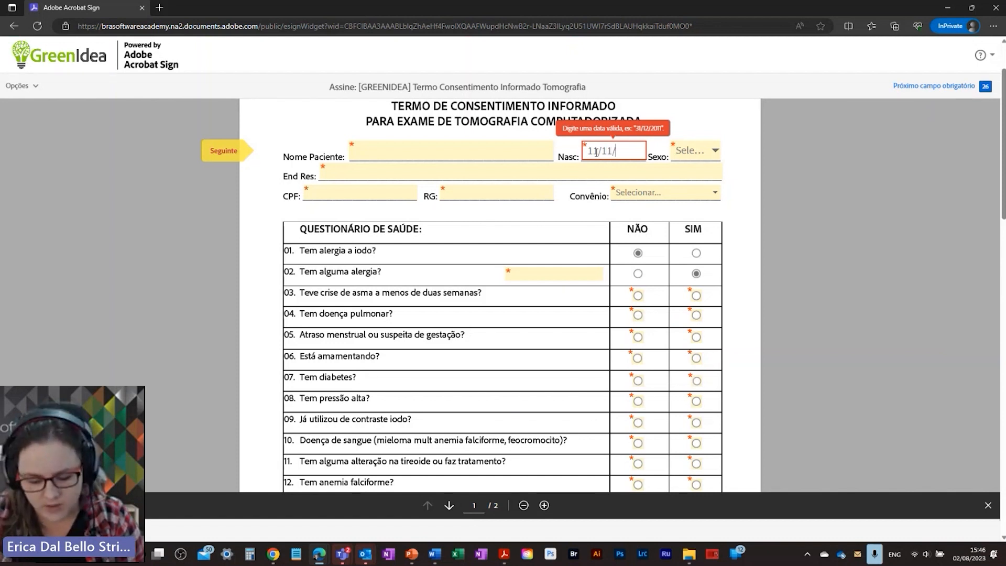
text(2021)
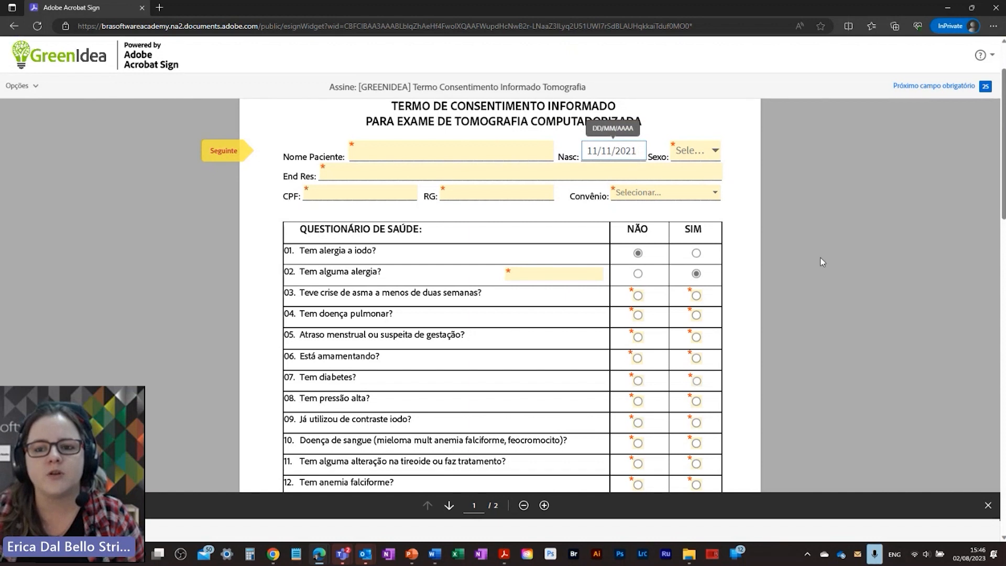
click(710, 153)
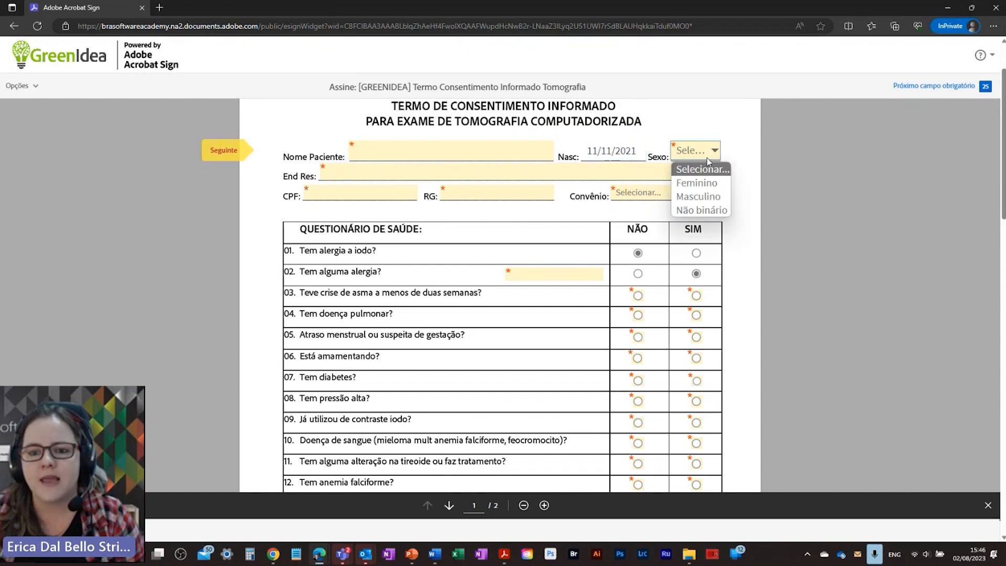
click(743, 142)
click(678, 194)
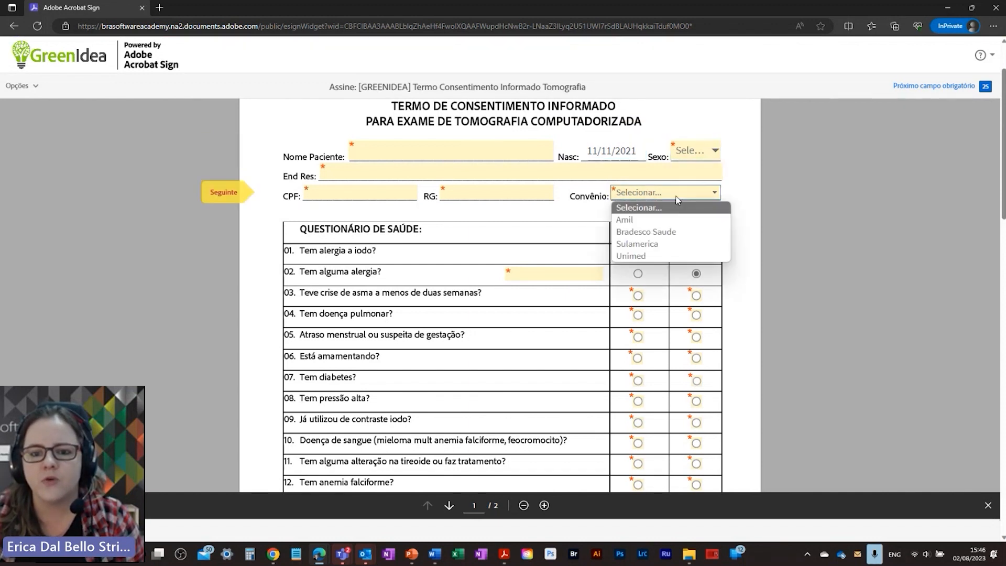
click(728, 174)
Step: Type 'etc' and 'etc etc' into the additional information box
scroll(725, 242, down, 6)
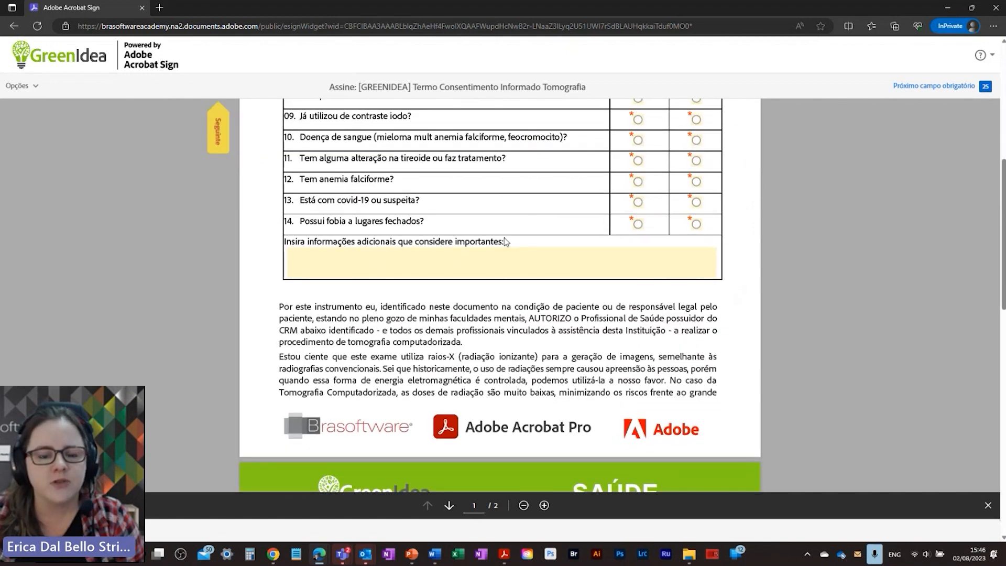
click(403, 265)
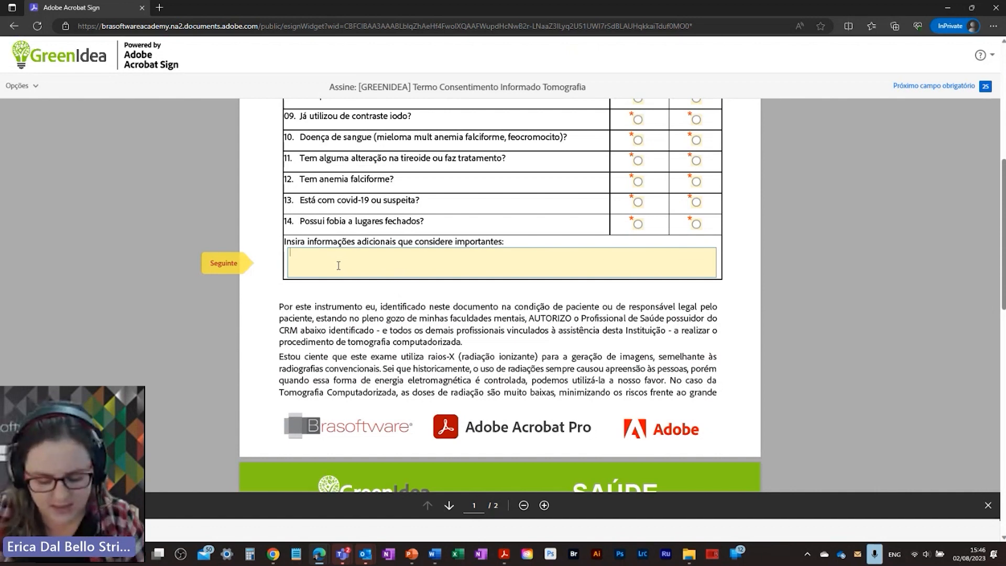
text(etc)
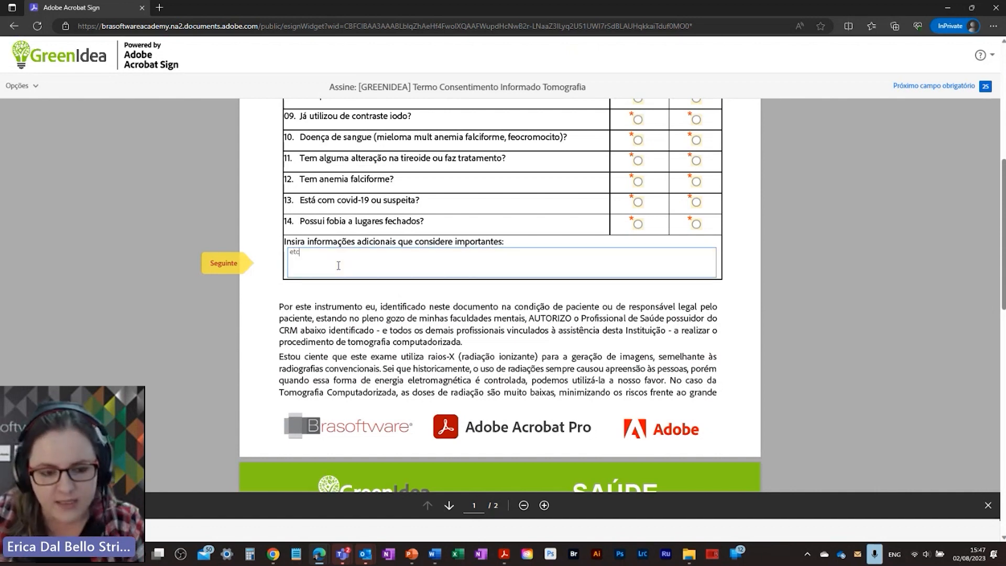
key(Return)
text(etc etc)
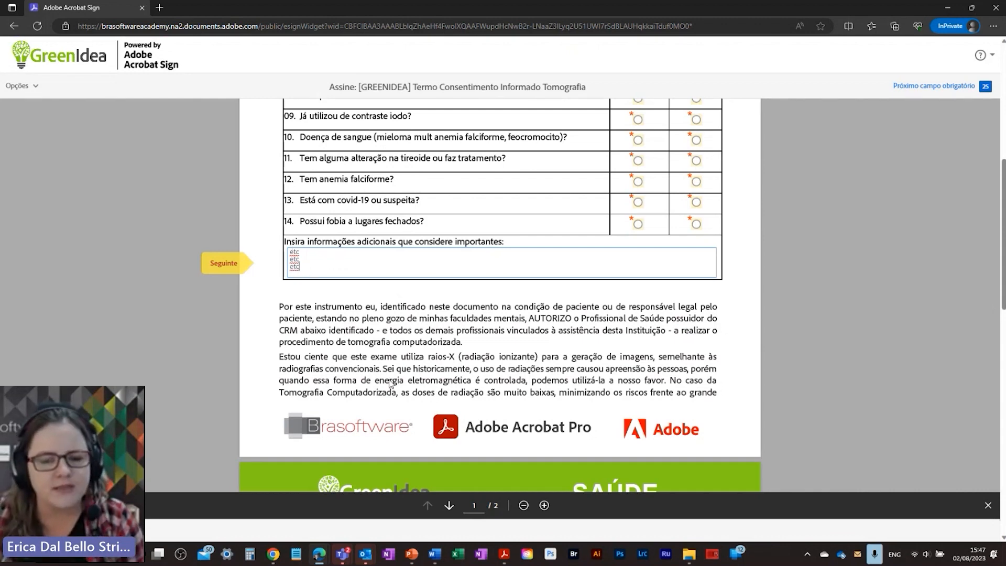
scroll(398, 415, down, 5)
scroll(398, 415, down, 3)
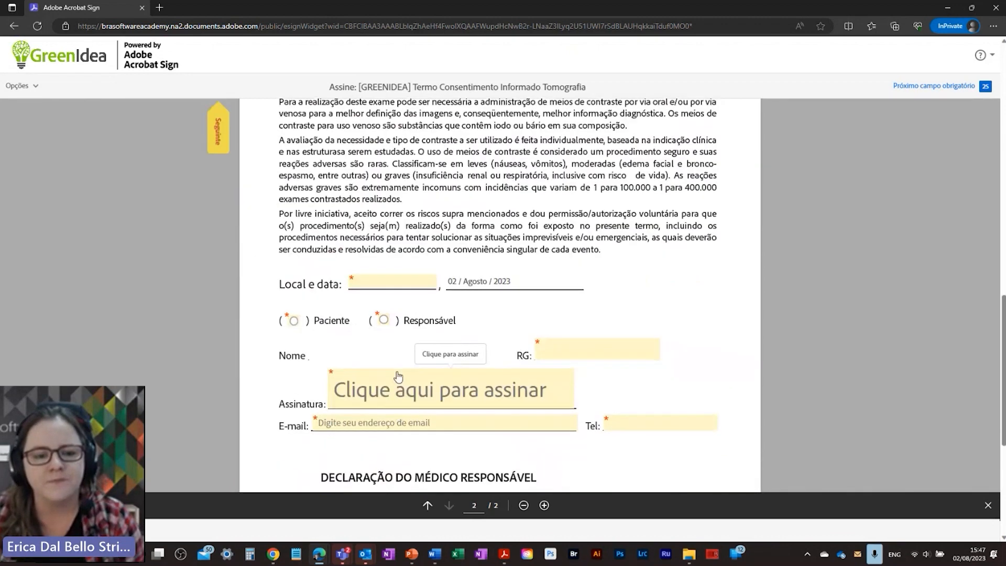
Step: Enter Santos as the city and choose Paciente as the signer
click(386, 278)
text(Santos)
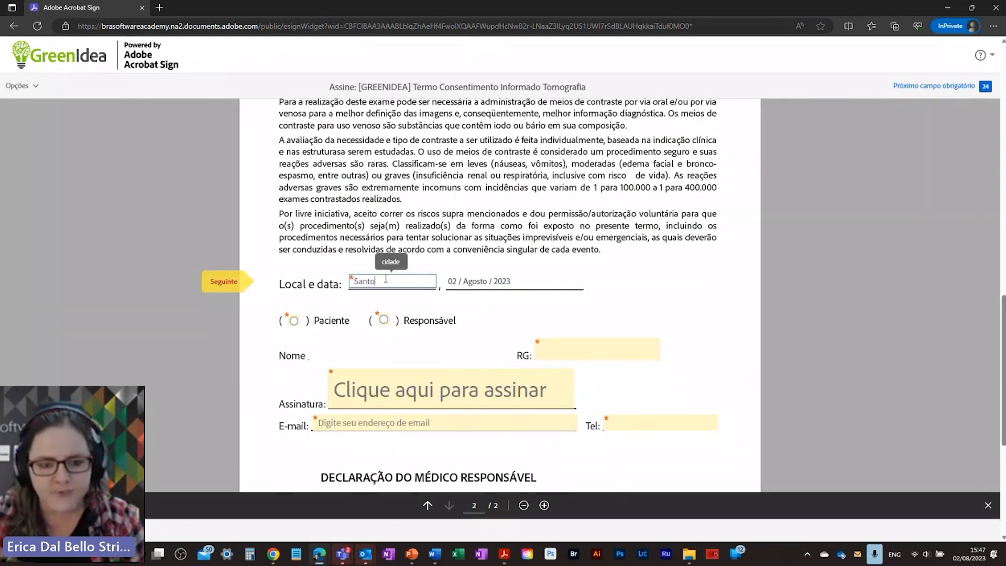
click(294, 321)
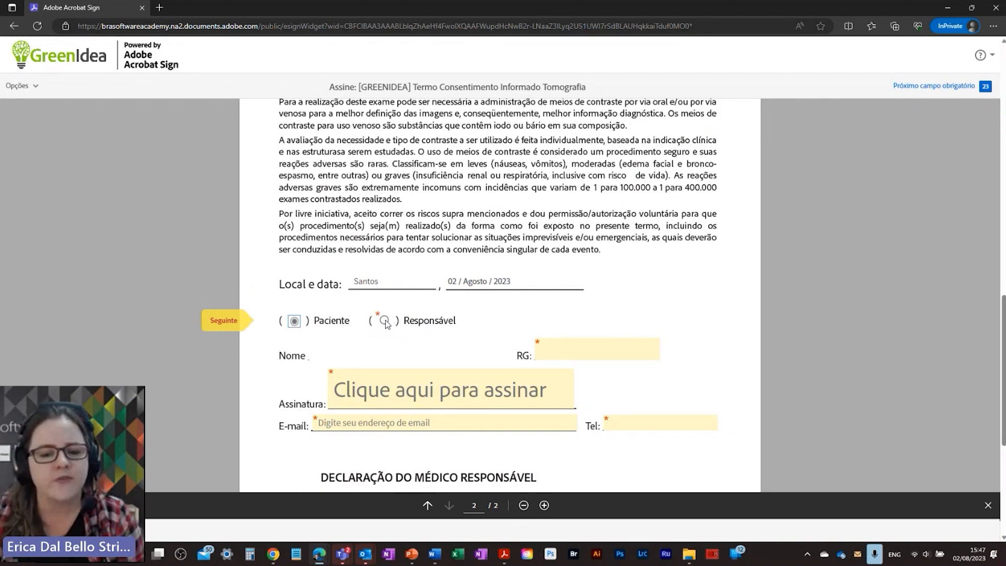
Step: Toggle Responsável and Paciente to show and hide the kinship question, ending on Responsável
click(385, 321)
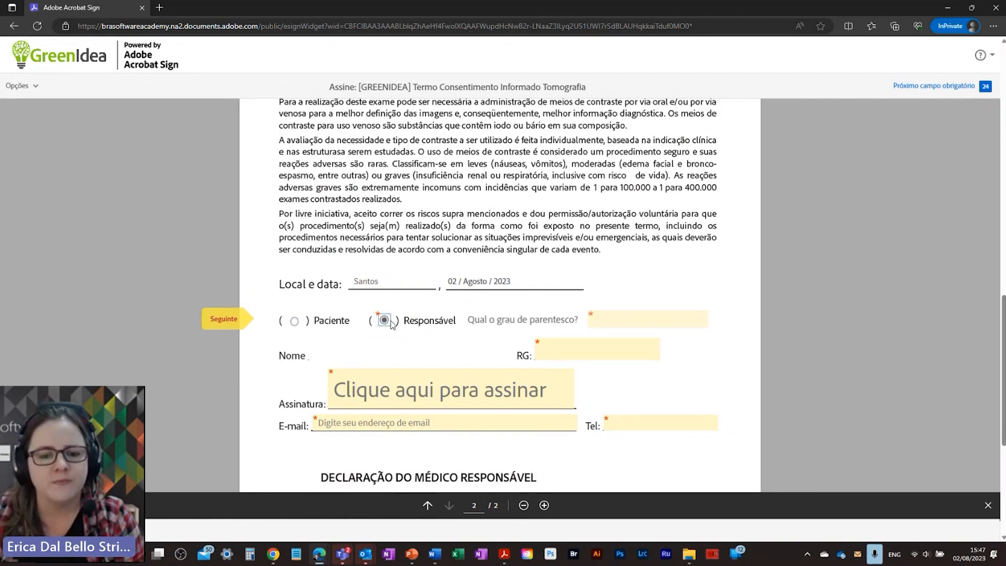
drag(476, 320, 557, 320)
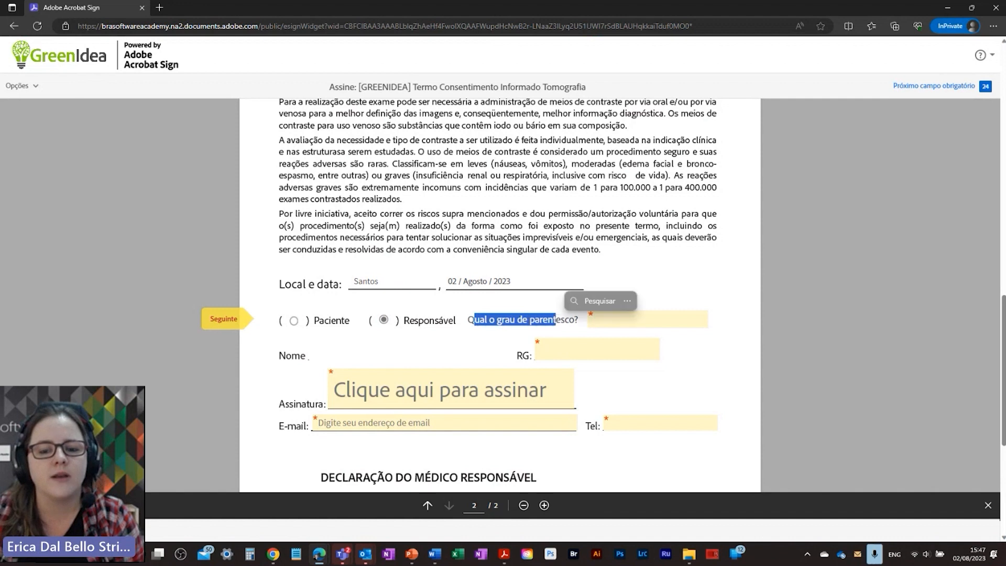
click(608, 319)
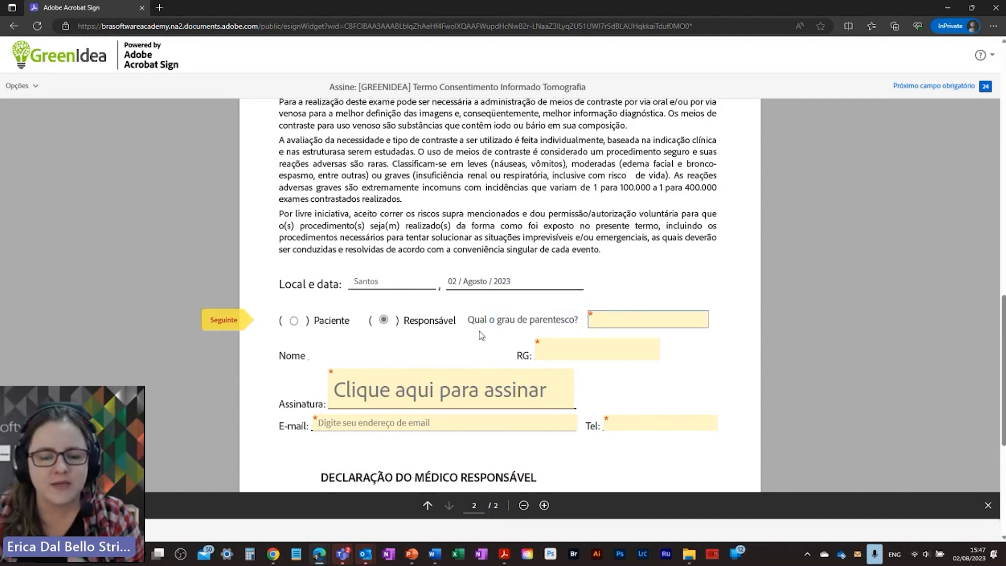
drag(468, 319, 570, 321)
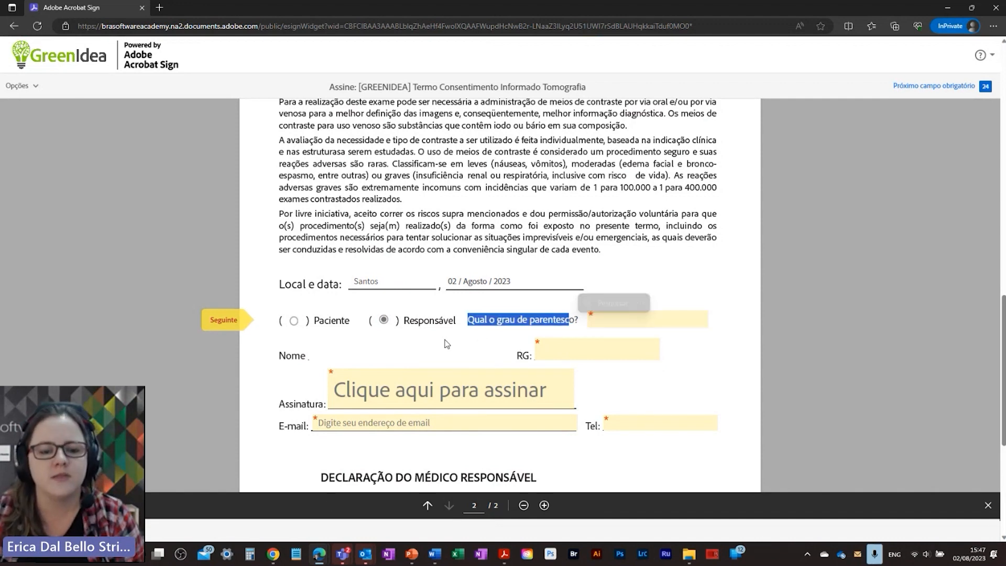
click(295, 321)
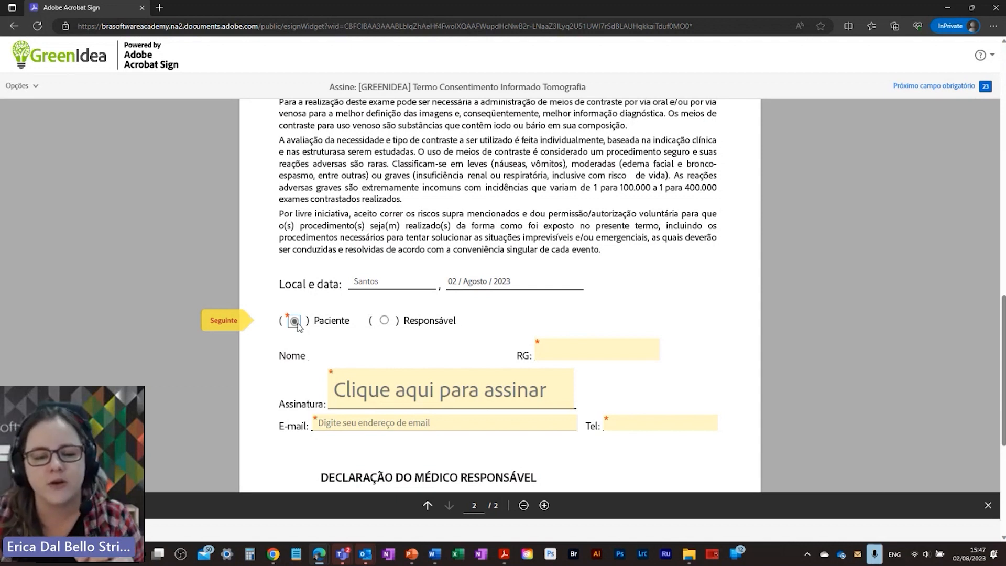
click(384, 321)
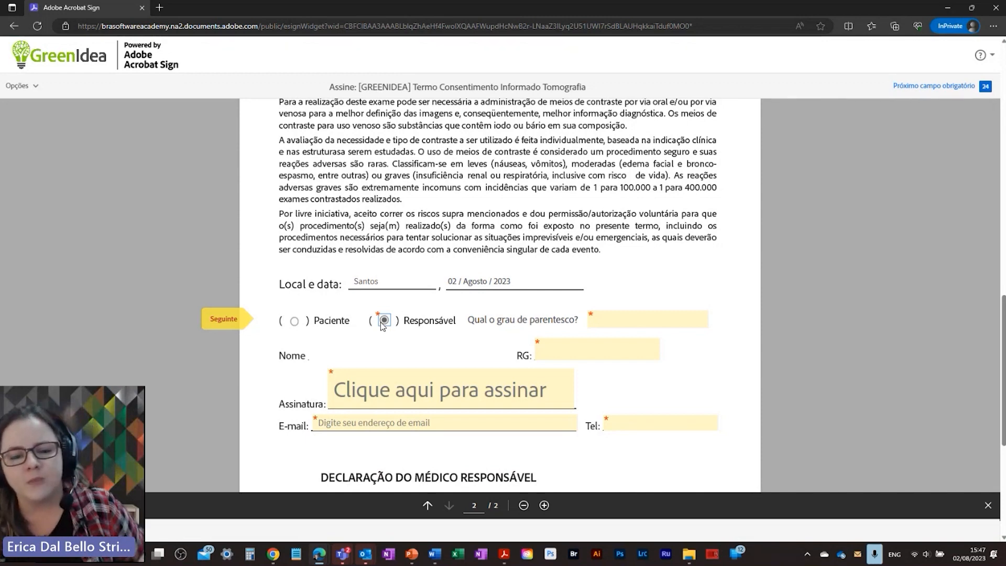
scroll(383, 325, down, 5)
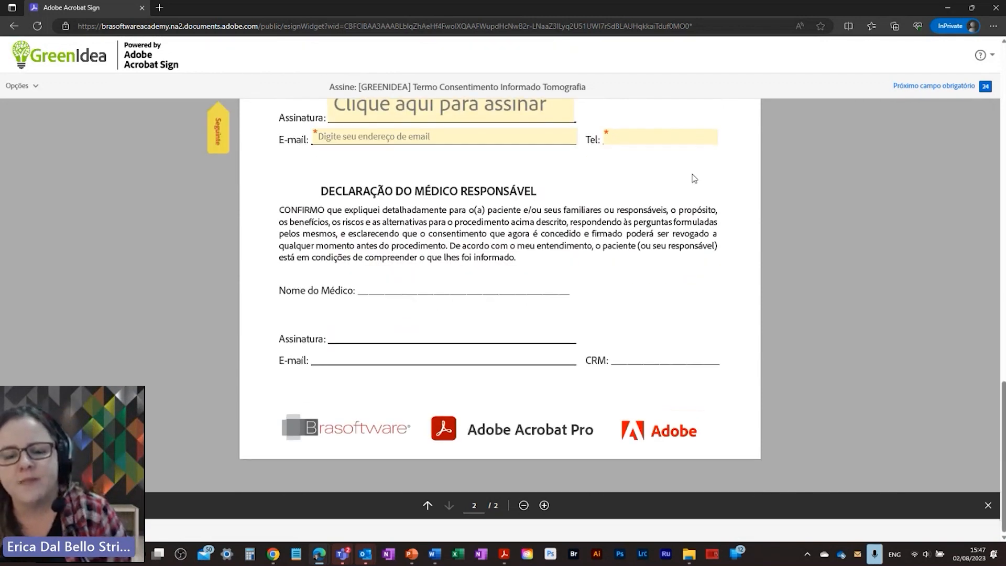
scroll(647, 200, up, 4)
scroll(628, 325, down, 4)
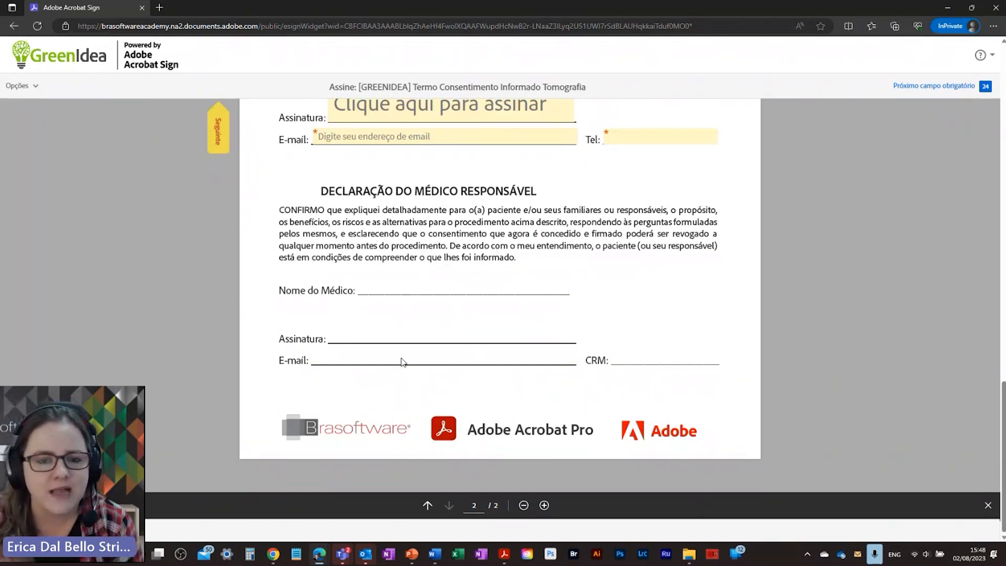
scroll(403, 361, up, 10)
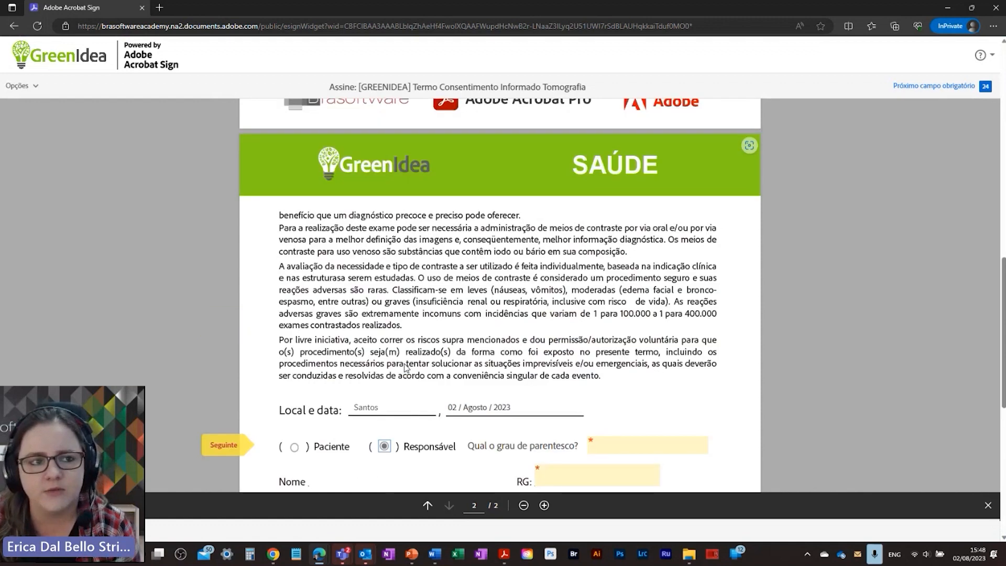
scroll(404, 388, down, 8)
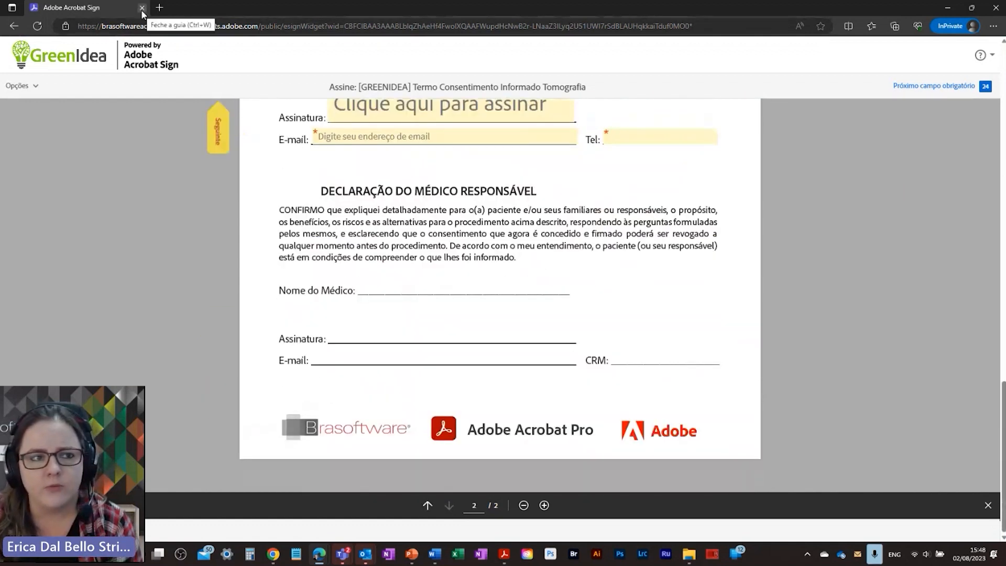
Step: Close the test-signing tab and go back to the Acrobat home page
click(141, 8)
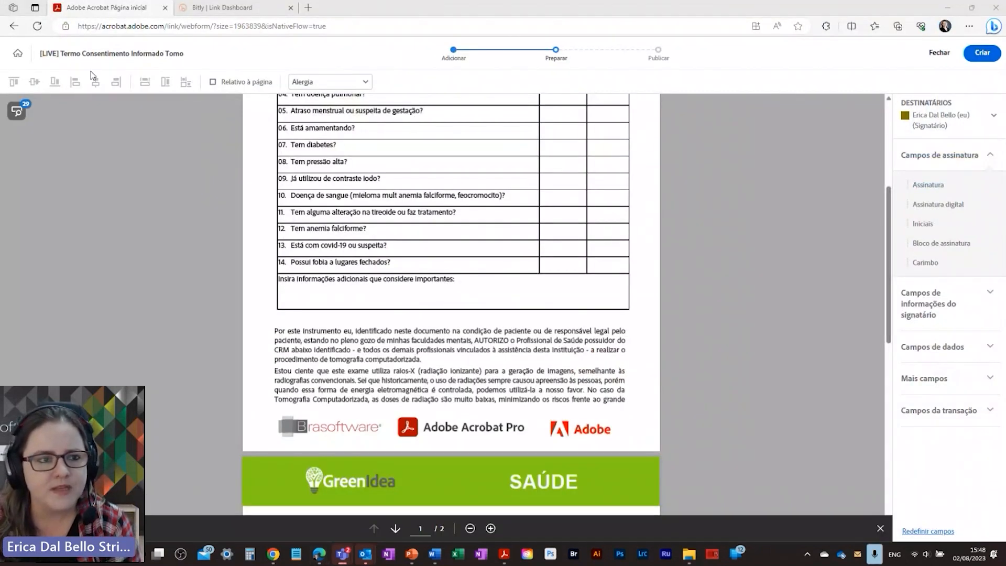
click(17, 54)
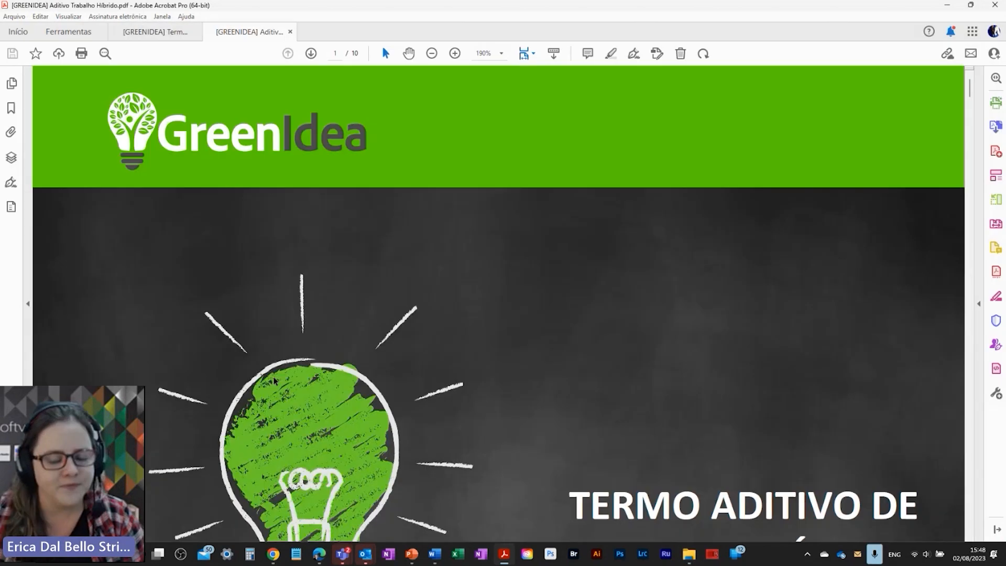
Step: Scroll through the hybrid-work addendum to page 10 with the employee signature and name lines
scroll(305, 355, down, 3)
scroll(305, 355, down, 2)
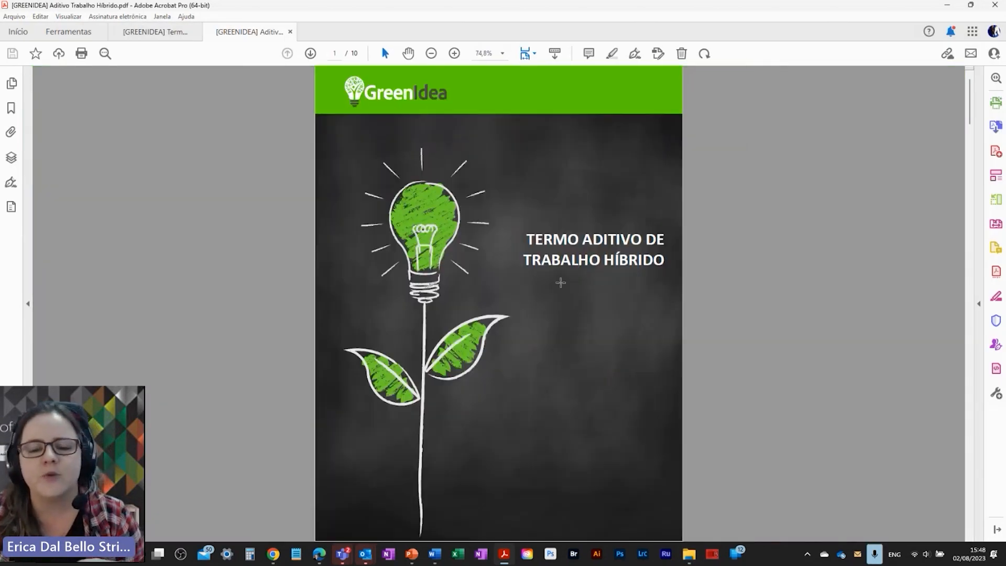
scroll(388, 278, down, 15)
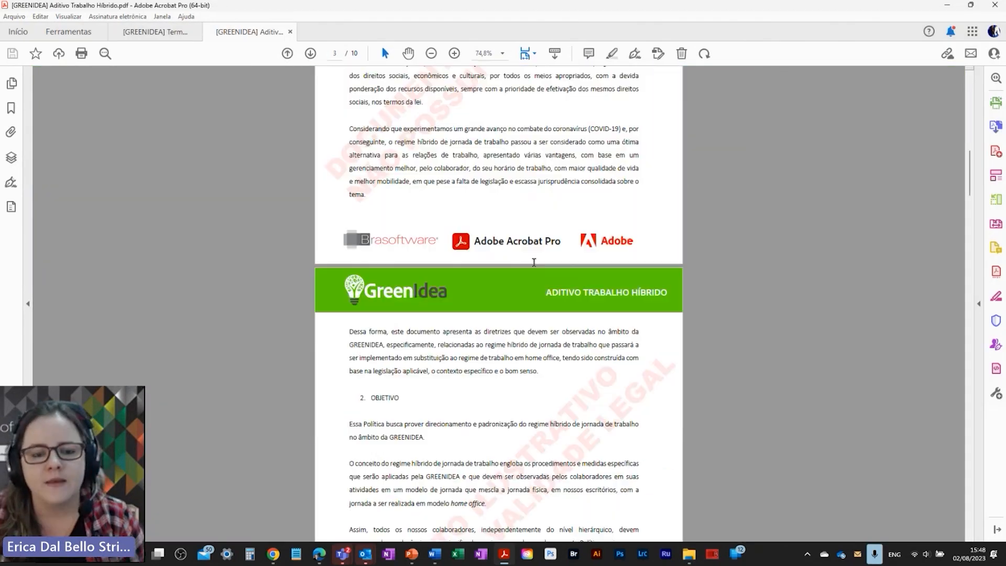
scroll(388, 277, up, 4)
scroll(388, 277, up, 2)
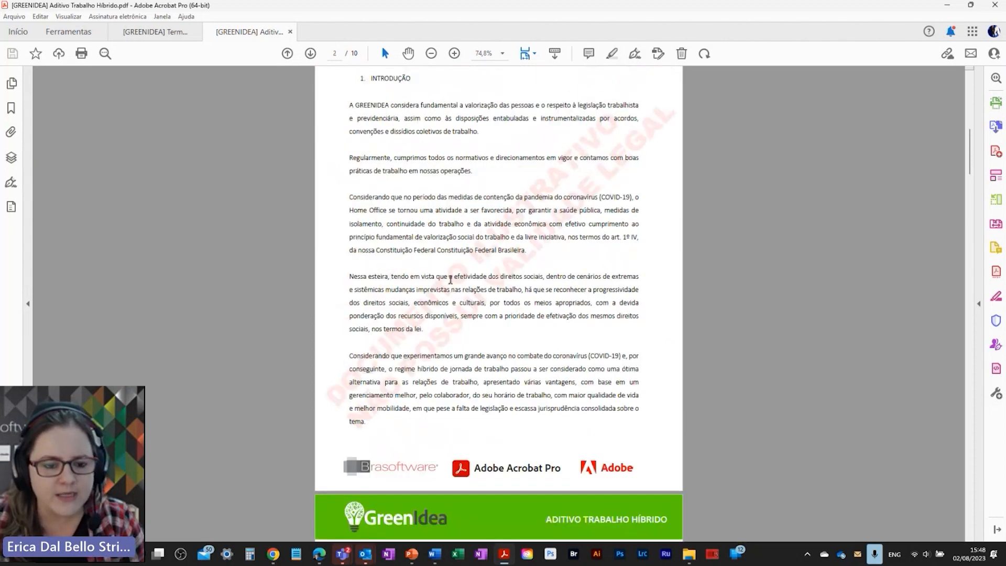
scroll(451, 280, up, 3)
scroll(459, 301, down, 6)
scroll(537, 276, down, 20)
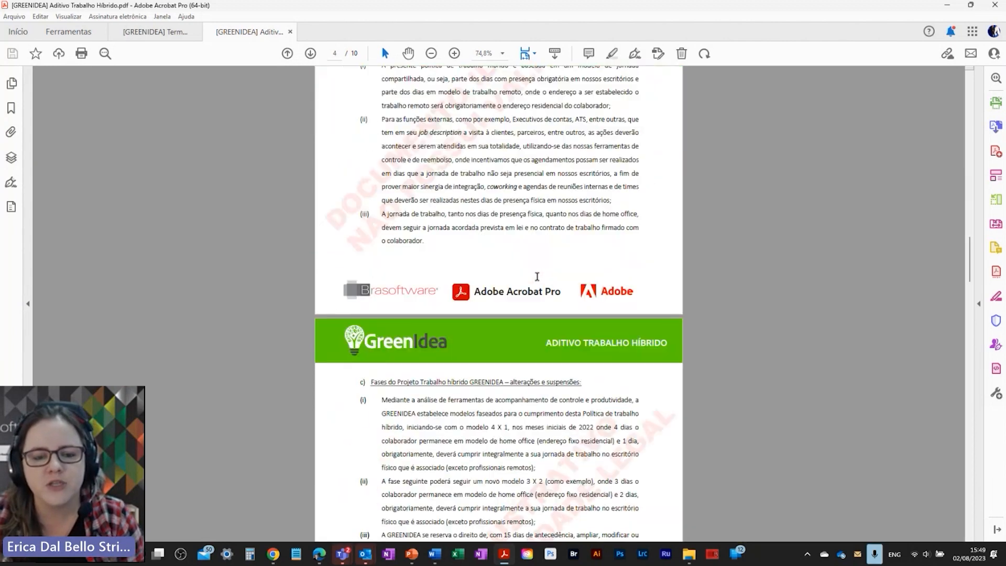
scroll(538, 268, down, 20)
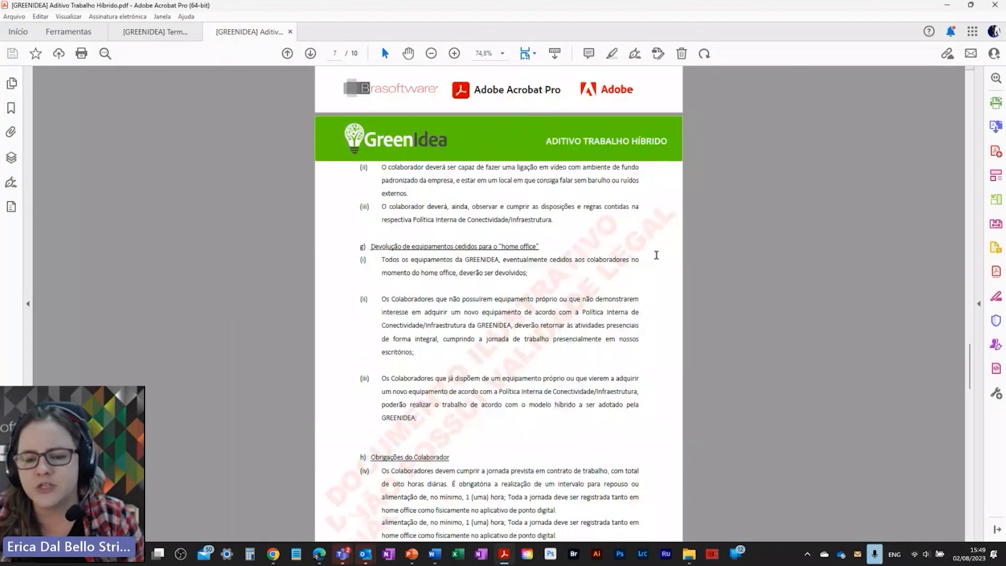
scroll(655, 241, down, 10)
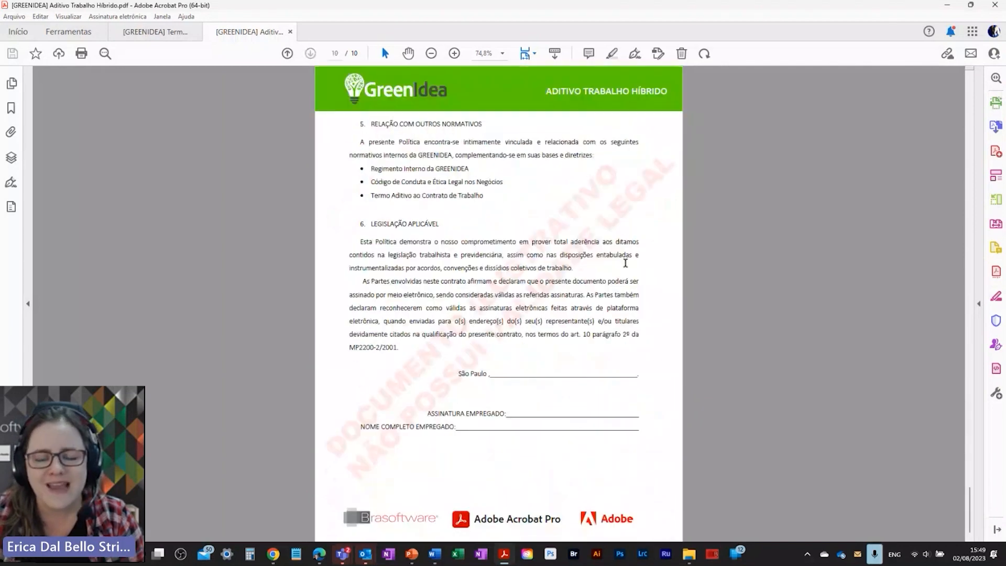
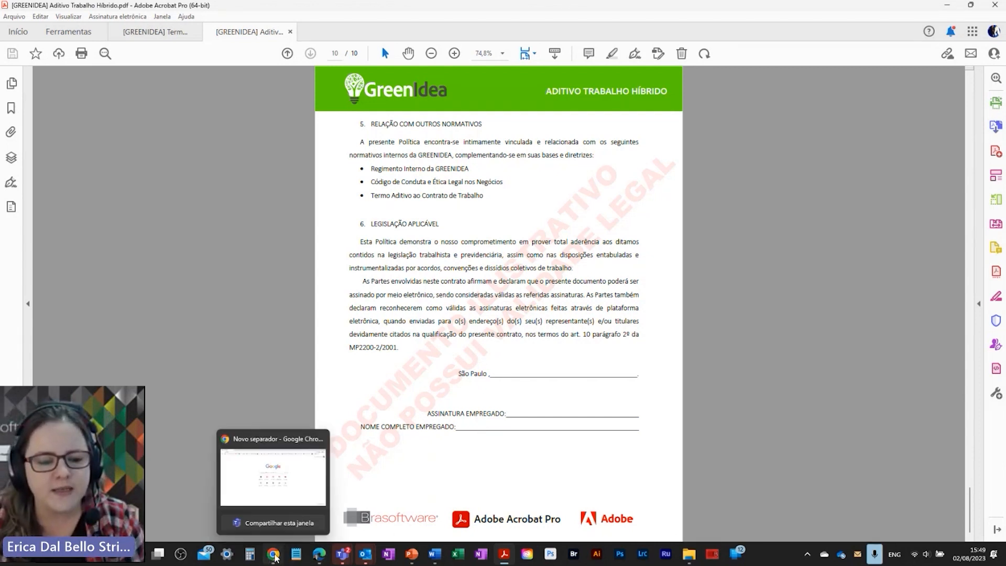
Step: Start an Acrobat bulk send and attach [GREENIDEA] Aditivo Trabalho Híbrido.pdf as its document
click(274, 556)
click(319, 554)
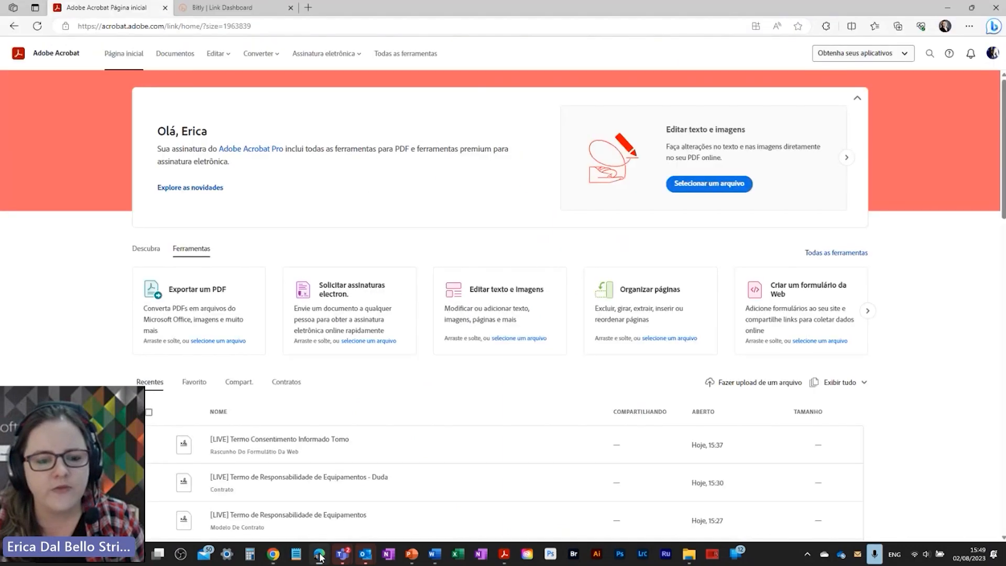
click(327, 55)
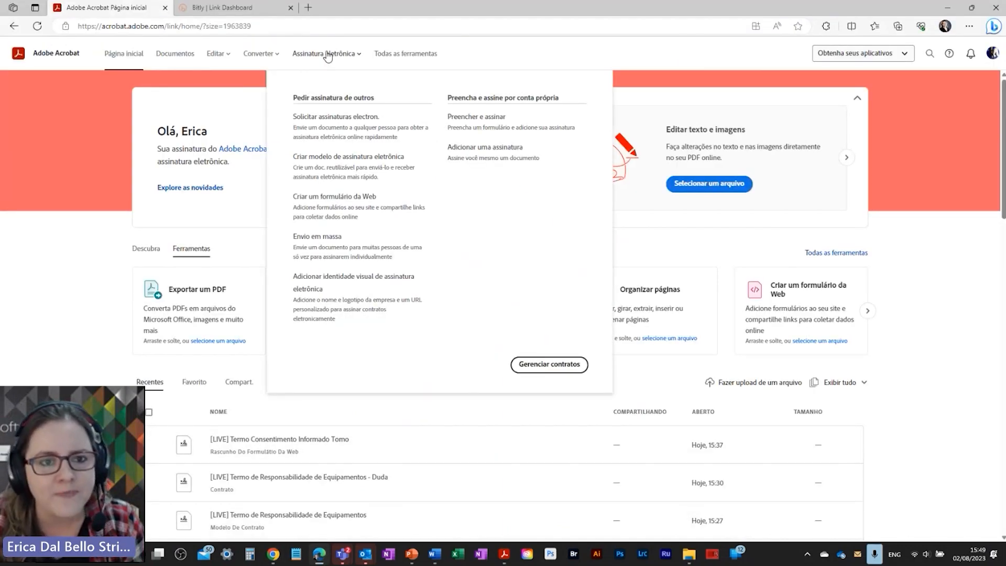
click(329, 238)
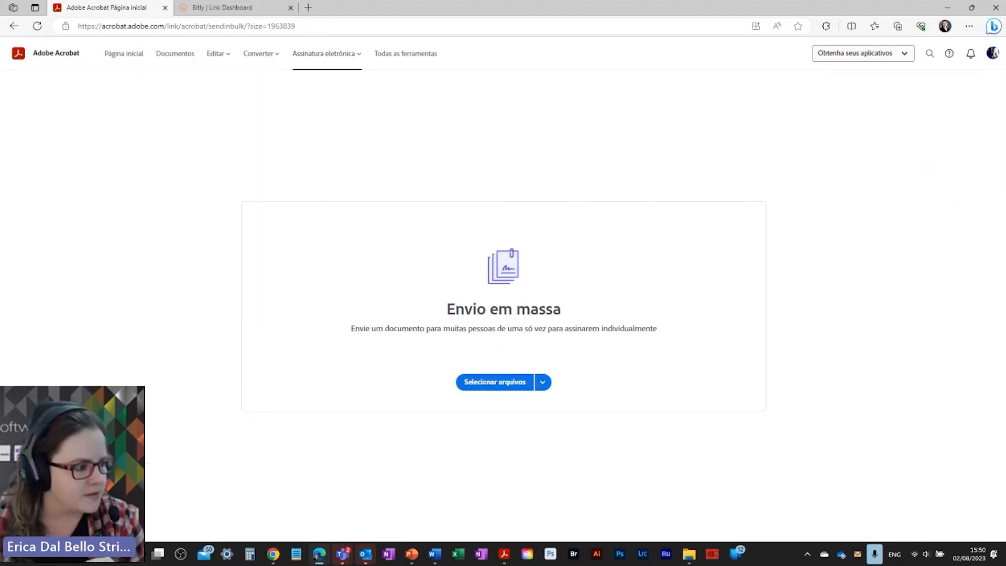
drag(444, 245, 530, 269)
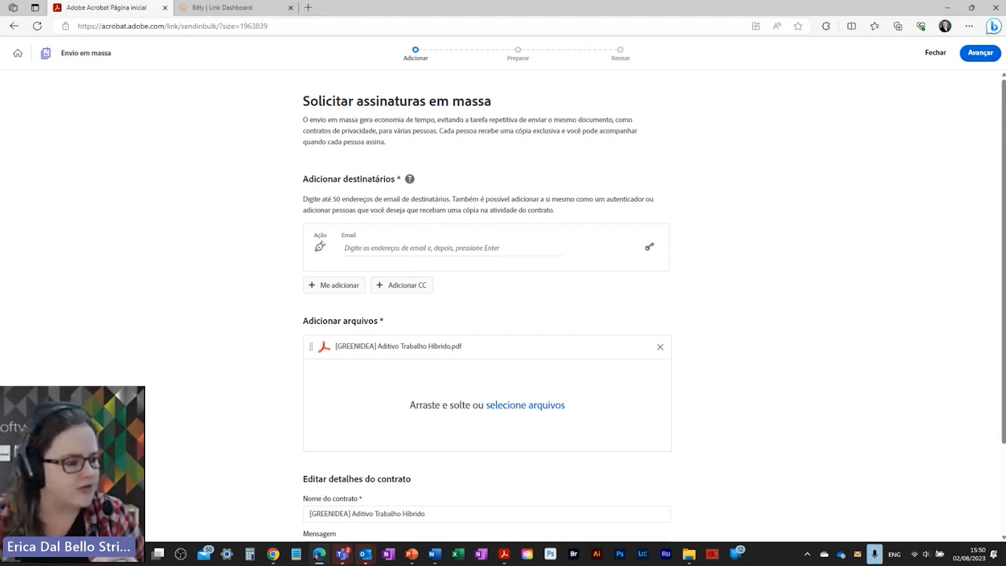
Step: Paste the copied list of four signer e-mail addresses into the recipient Email field
key(alt+Tab)
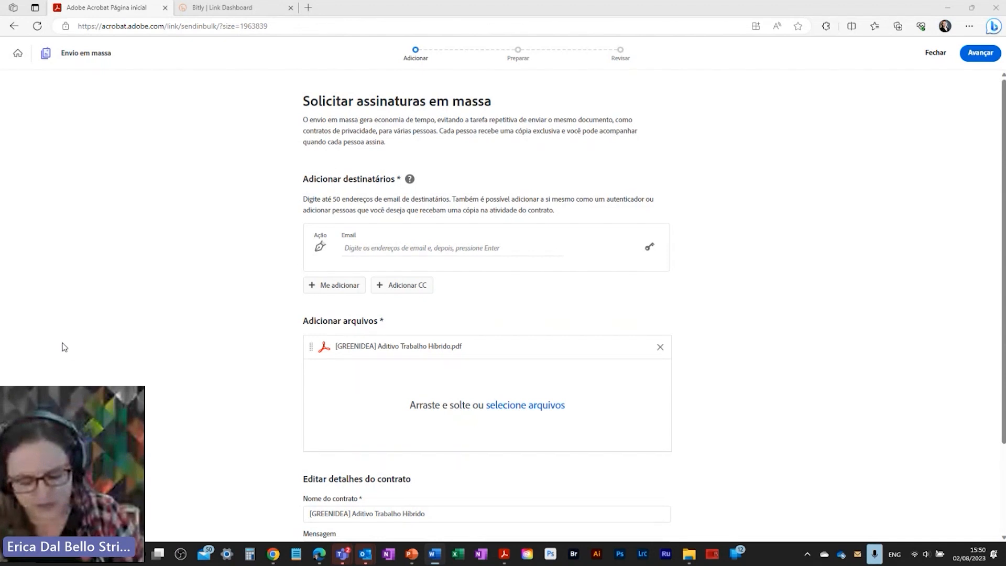
click(365, 249)
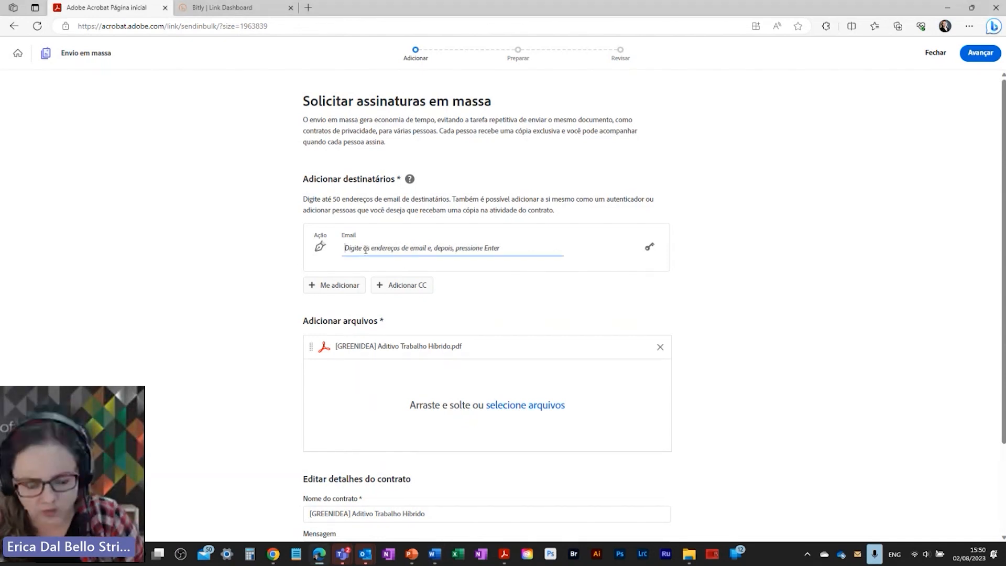
key(ctrl+v)
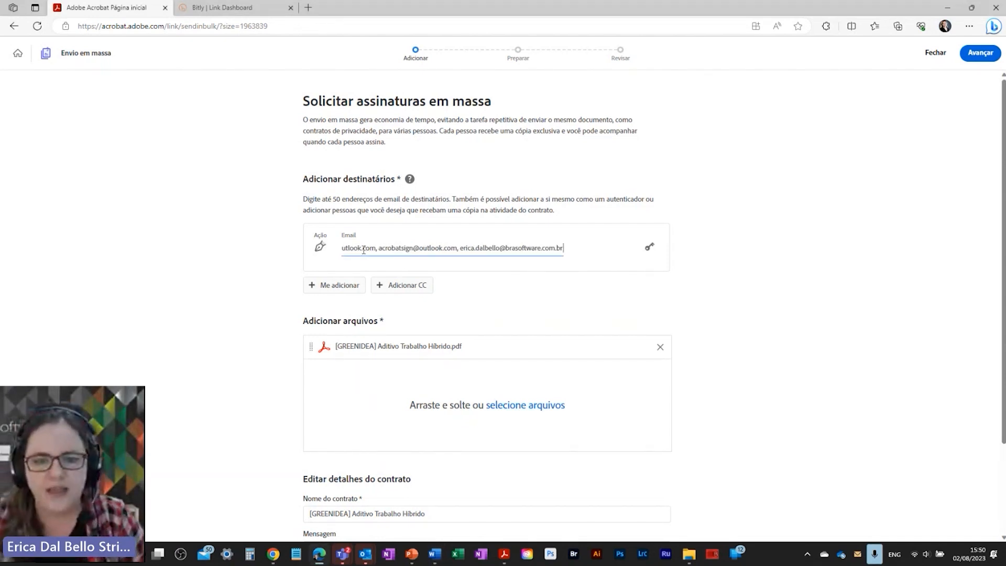
key(Return)
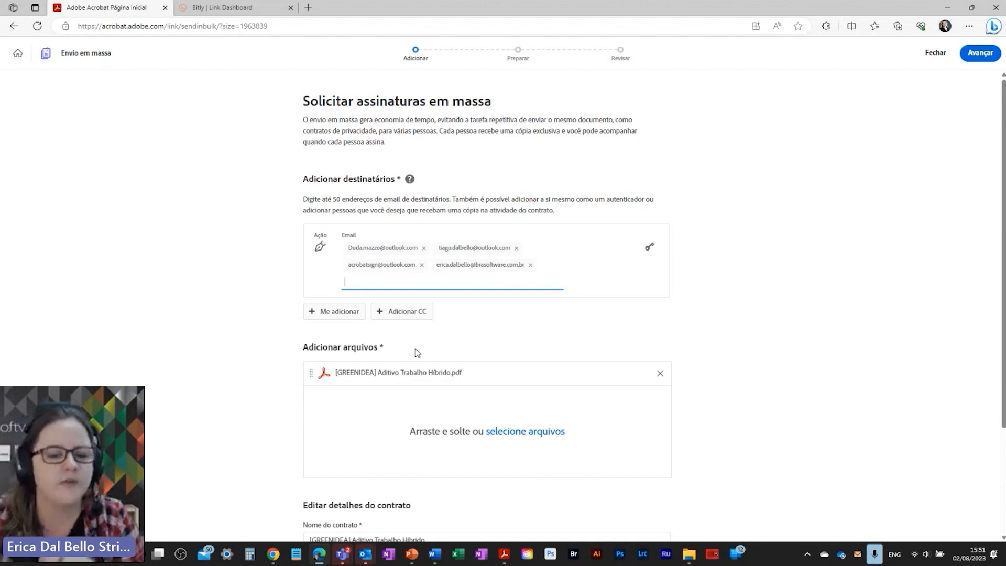
Step: Try adding yourself and a CC recipient, then remove both extra rows
click(332, 313)
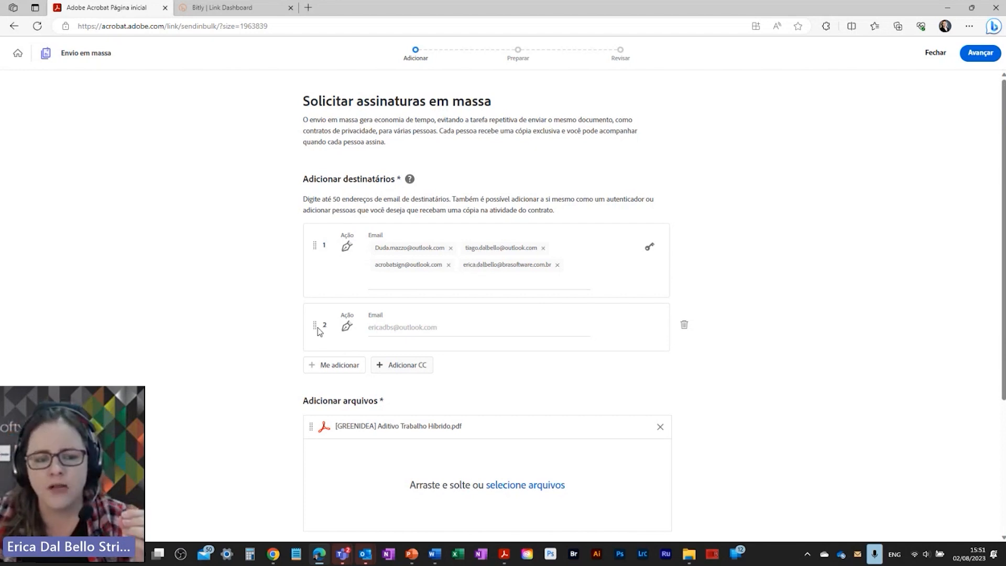
drag(315, 326, 315, 239)
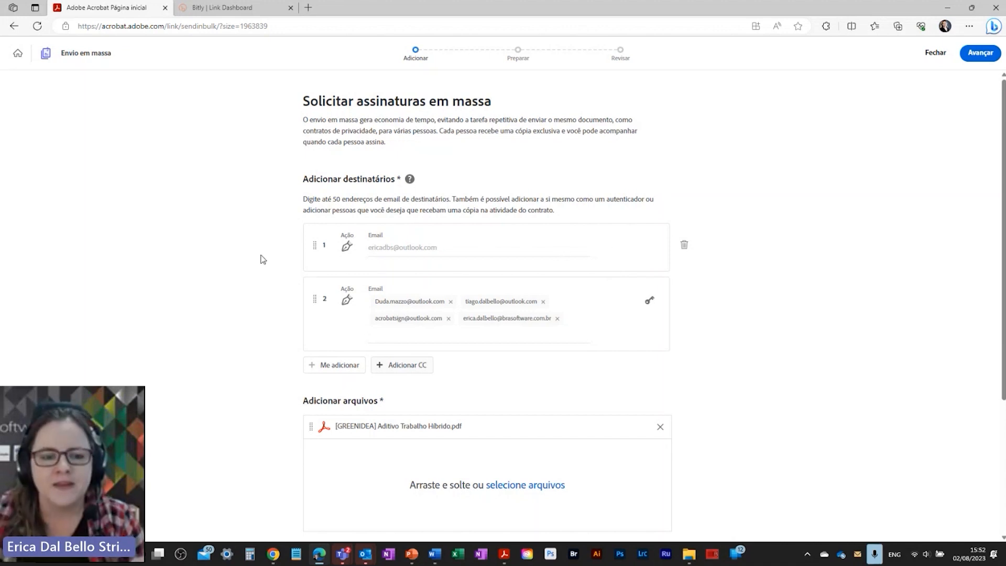
click(684, 245)
click(400, 313)
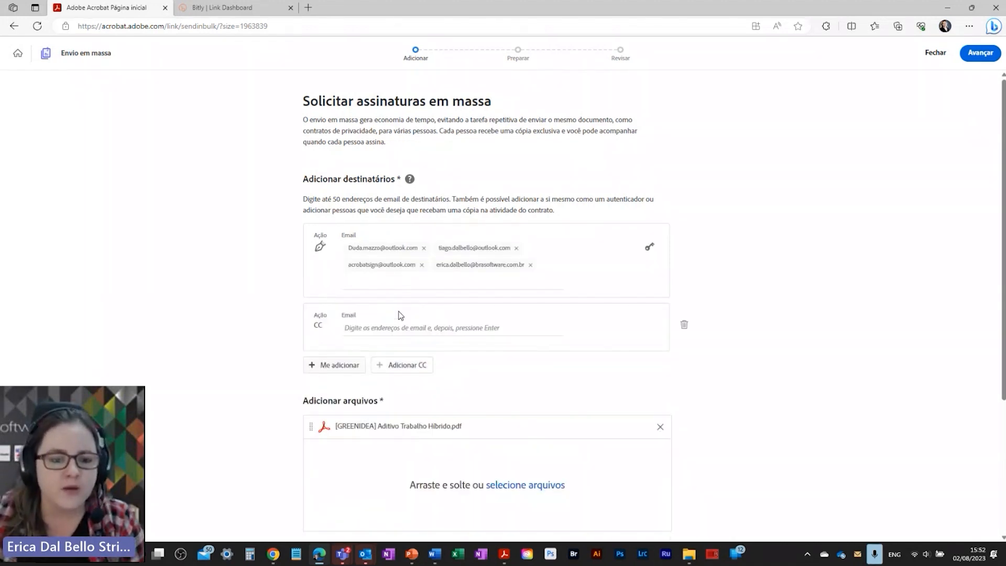
click(347, 328)
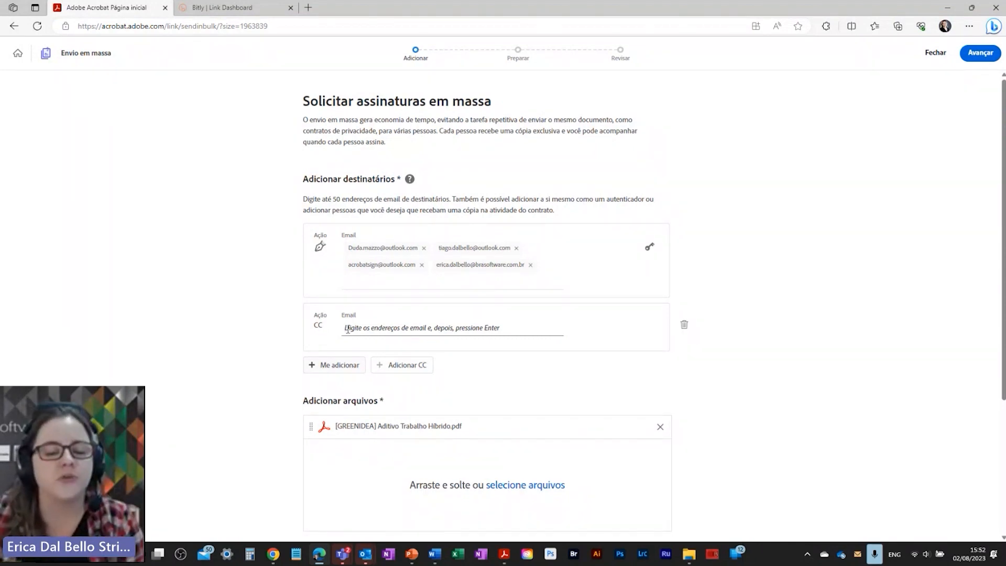
click(684, 325)
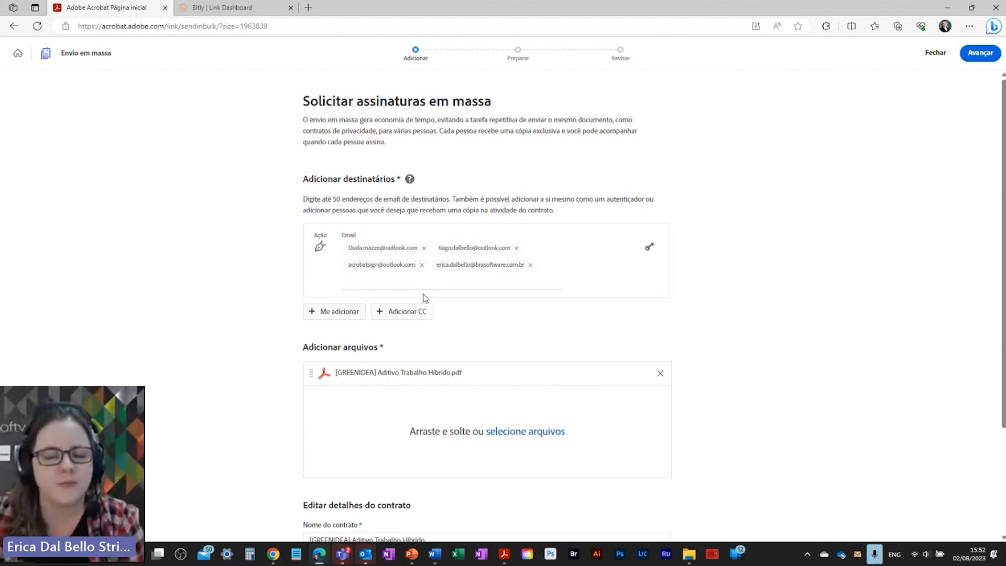
Step: Rename the contract to [LIVE] Aditivo Trabalho Híbrido and add a sign-off with the sender's name to the message
scroll(610, 525, down, 3)
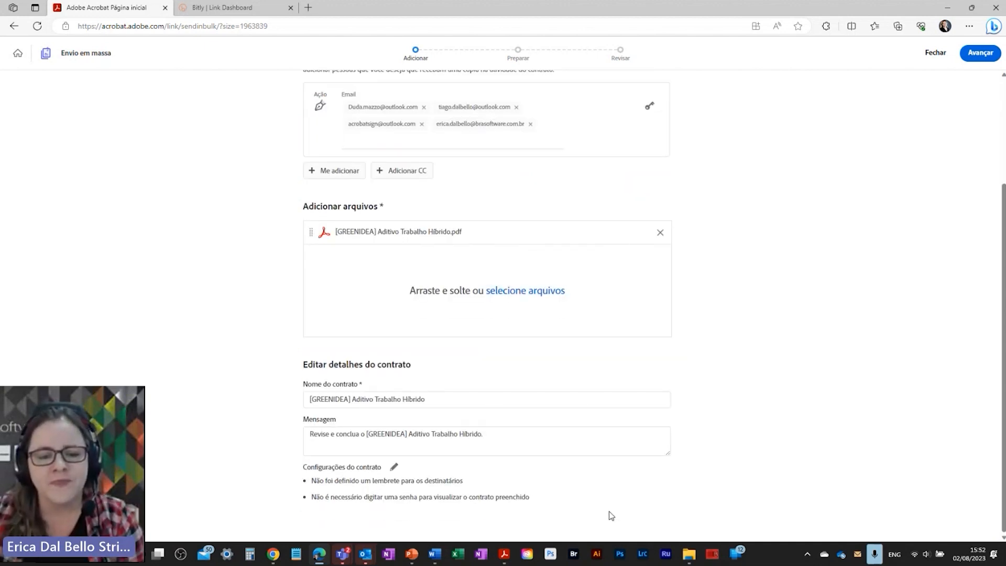
double_click(335, 400)
text(LIVE)
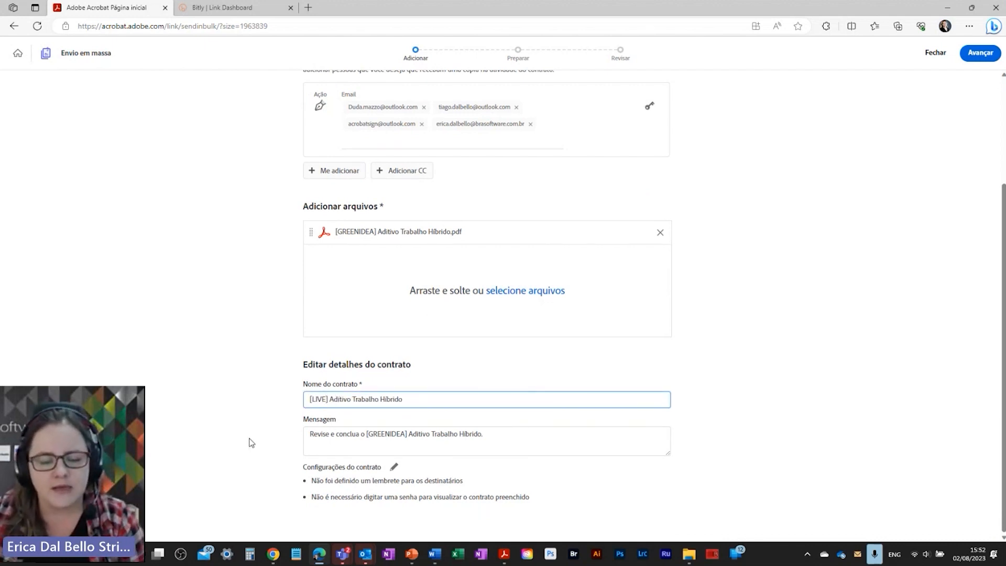
click(433, 433)
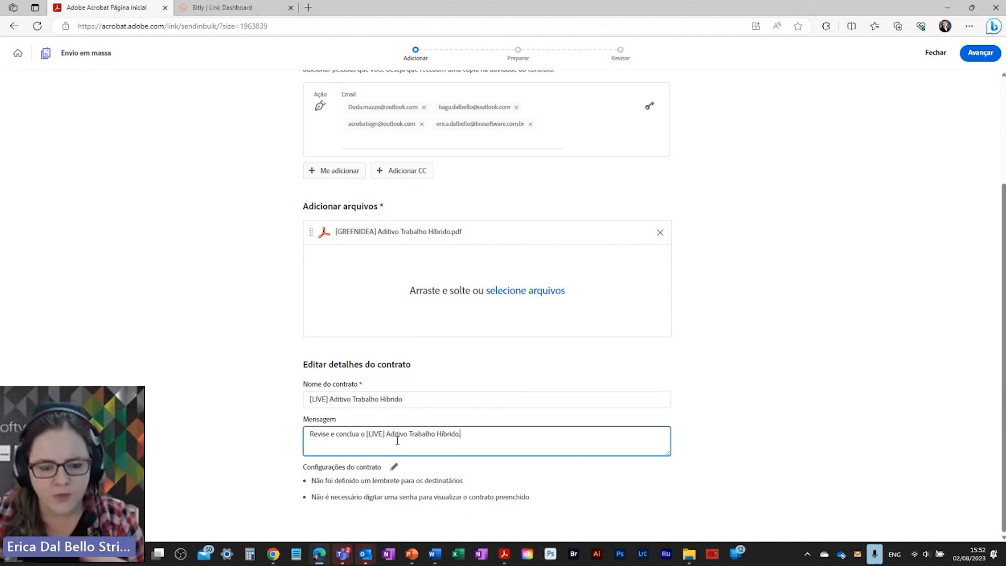
text(A)
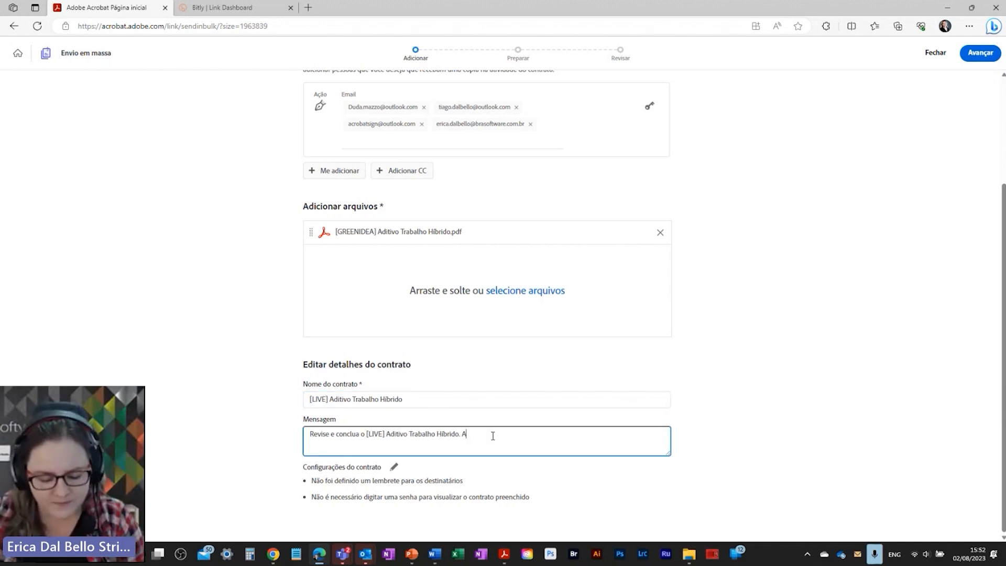
text(tt Erica)
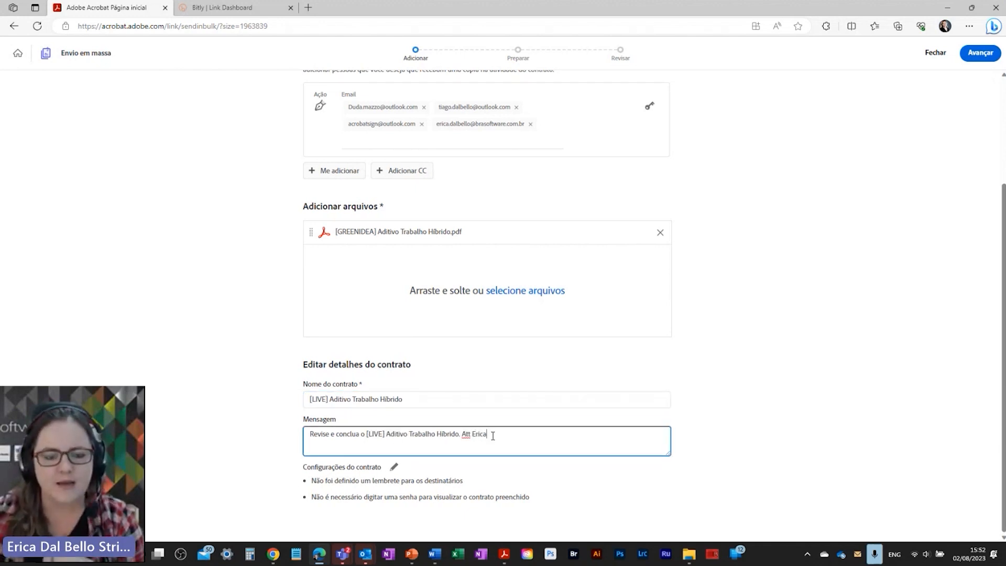
Step: Turn on recipient reminders for every business day (Todo dia útil) and save the settings
click(394, 467)
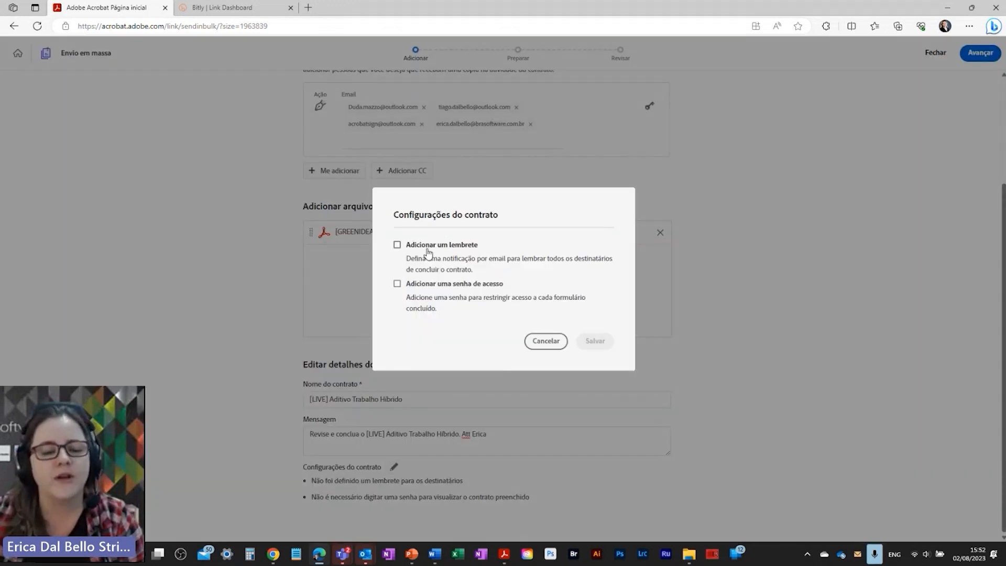
click(398, 245)
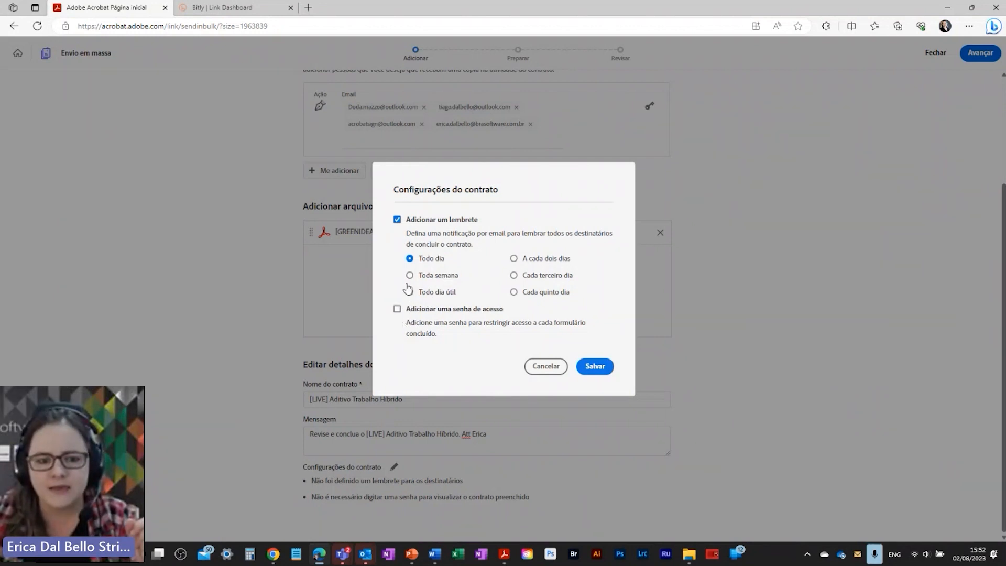
click(415, 294)
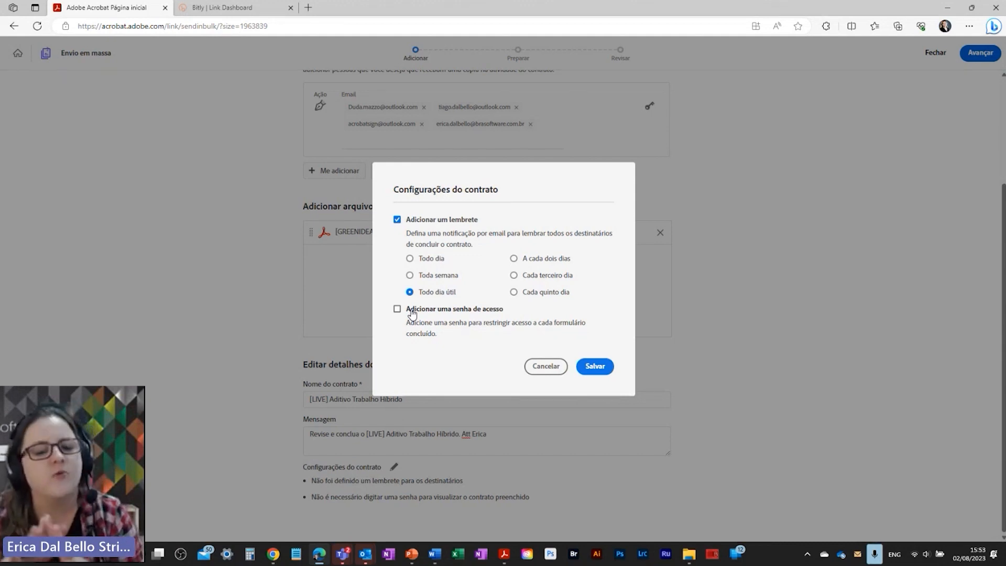
click(595, 366)
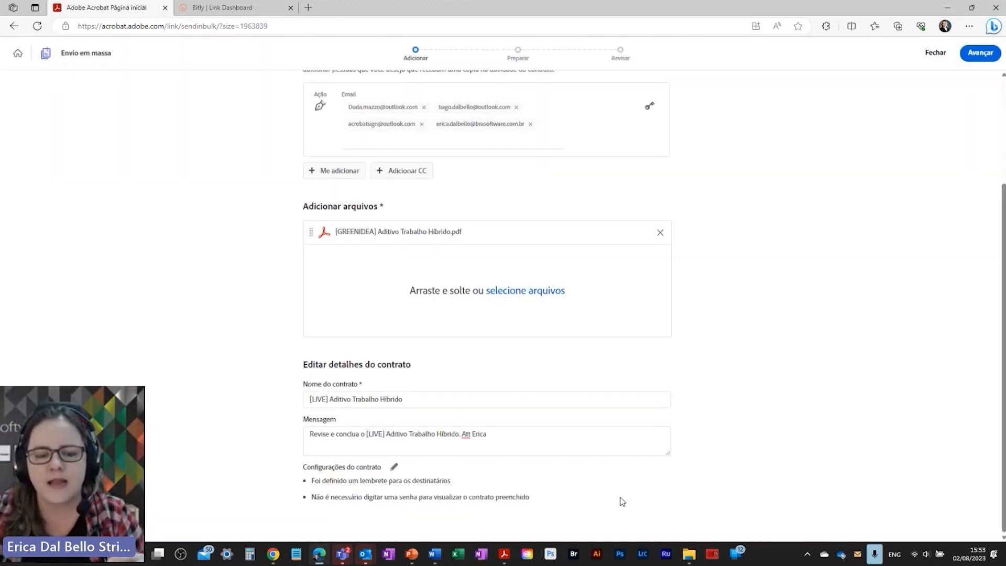
scroll(662, 409, up, 3)
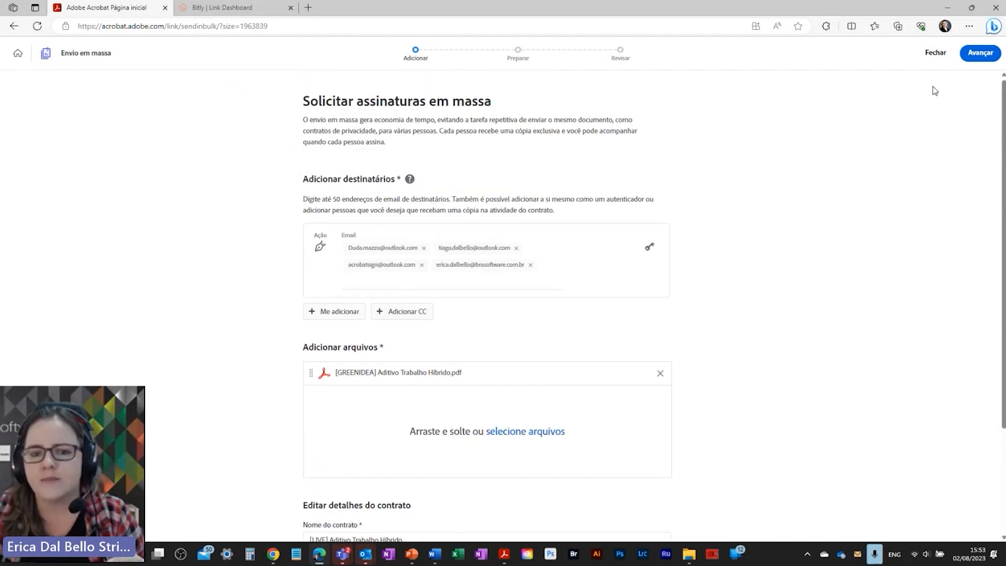
Step: Move to field preparation and place a signer Data field on page 10's São Paulo line
click(976, 55)
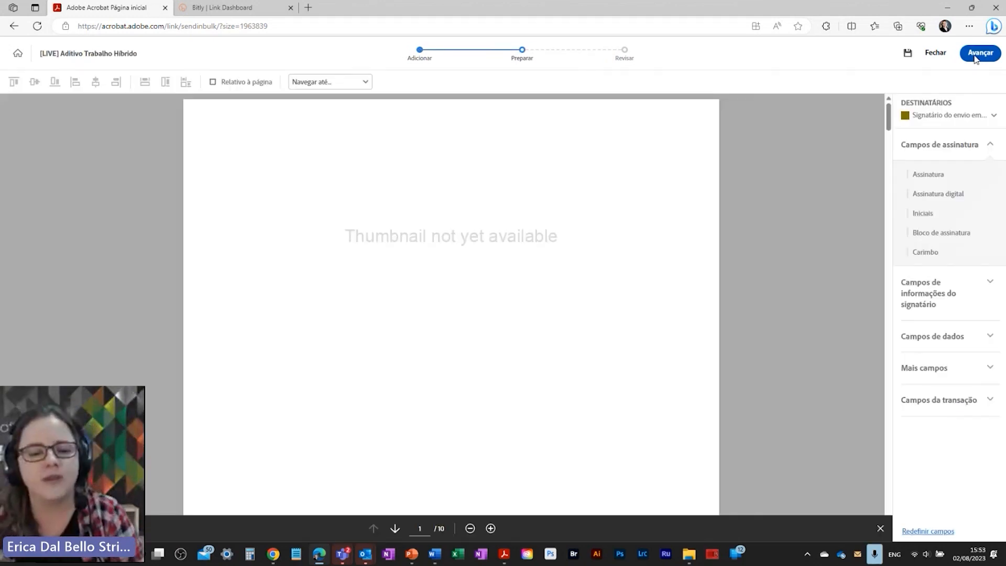
scroll(734, 263, down, 10)
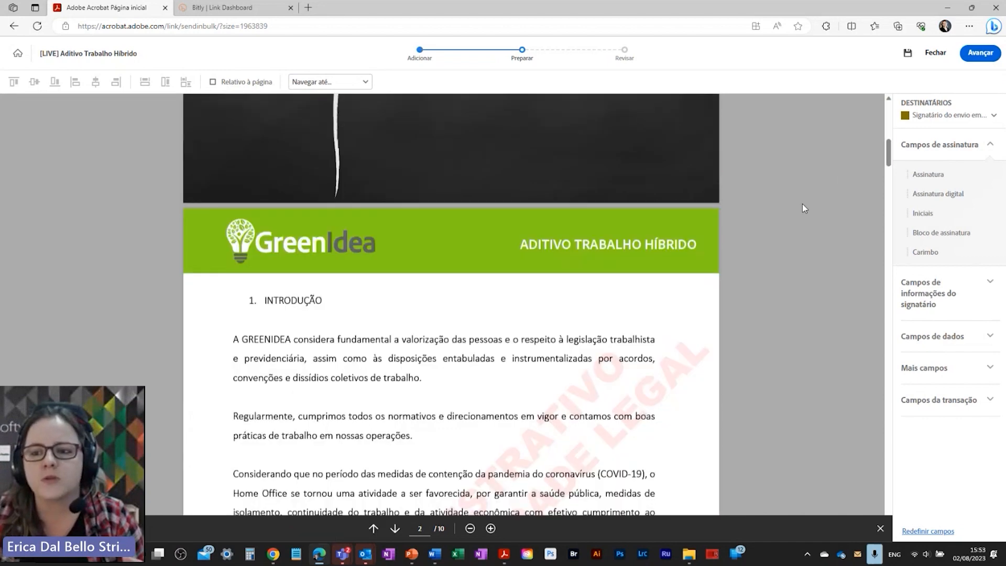
drag(889, 152, 891, 527)
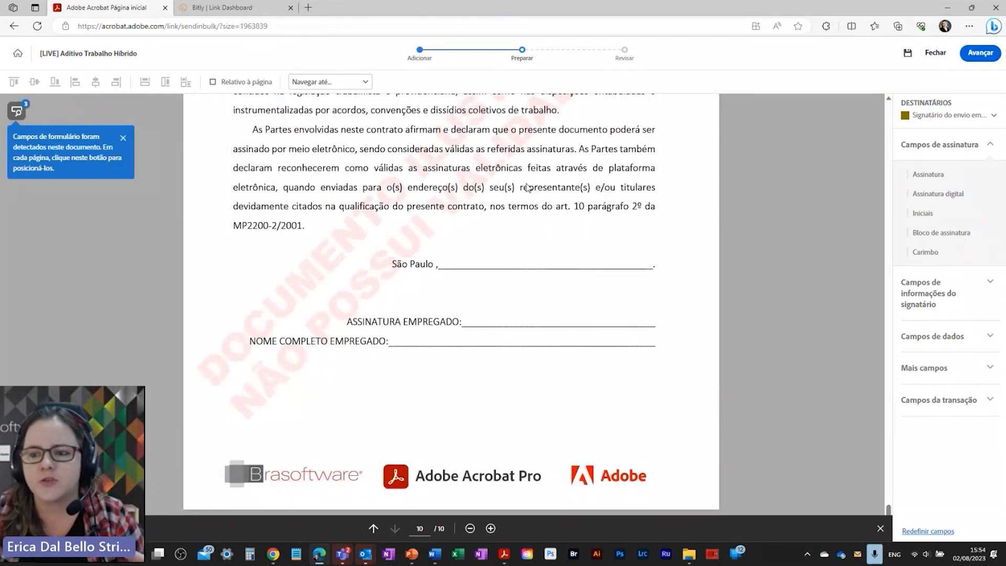
click(917, 303)
drag(920, 307, 438, 257)
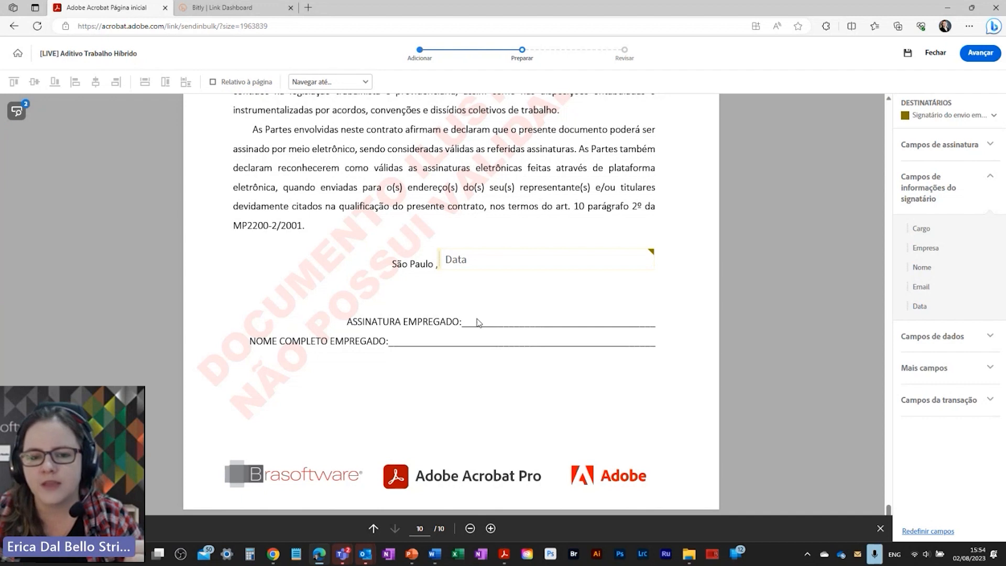
Step: Give the Data 1 field a Personalizada date format of dd / mmmm / yyyy
right_click(488, 263)
click(513, 312)
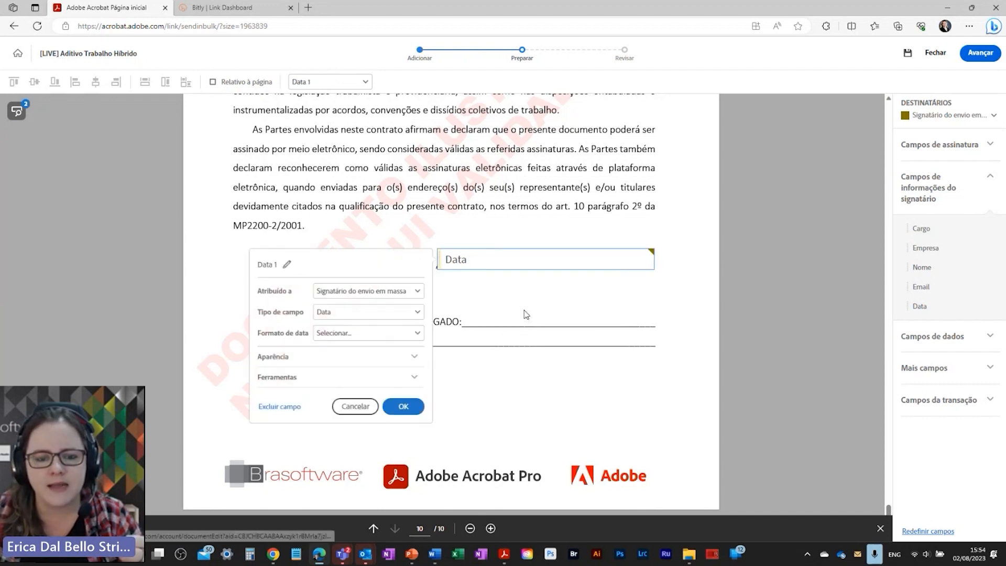
click(367, 333)
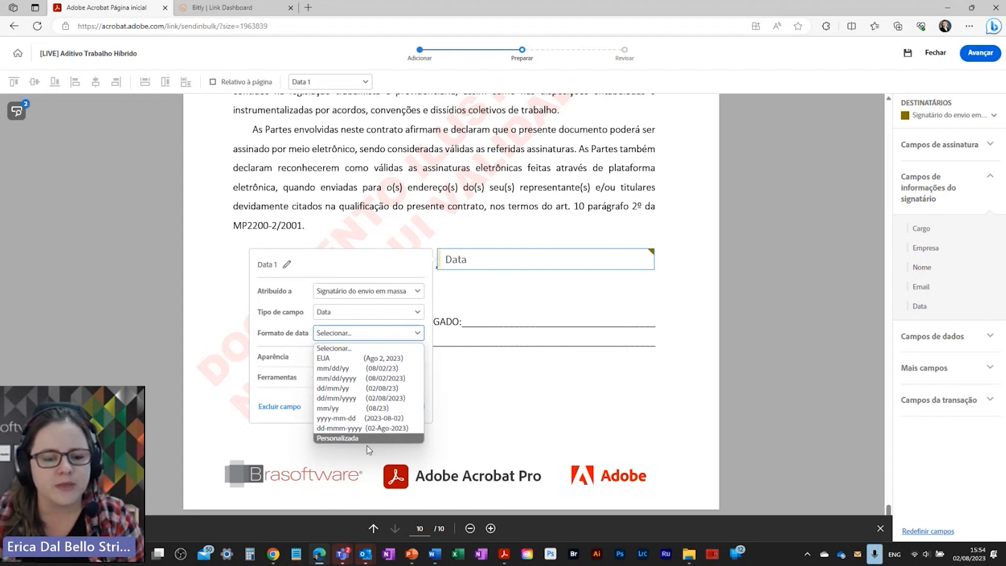
click(350, 439)
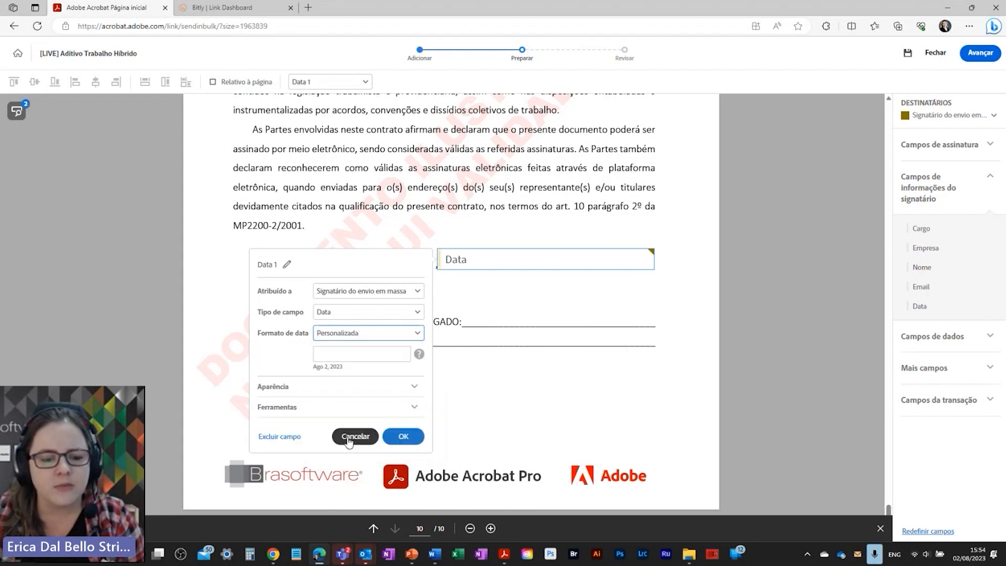
click(413, 335)
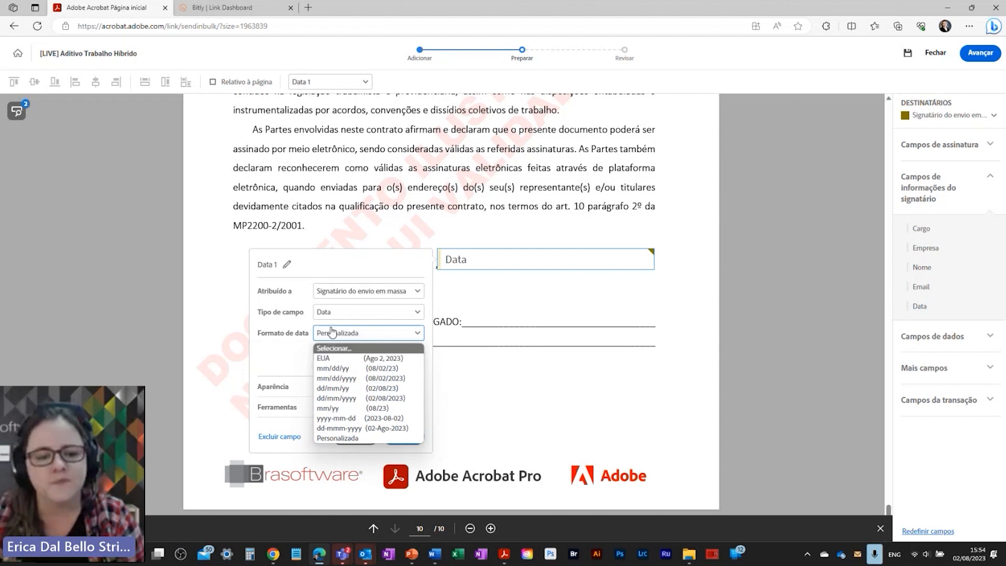
click(348, 440)
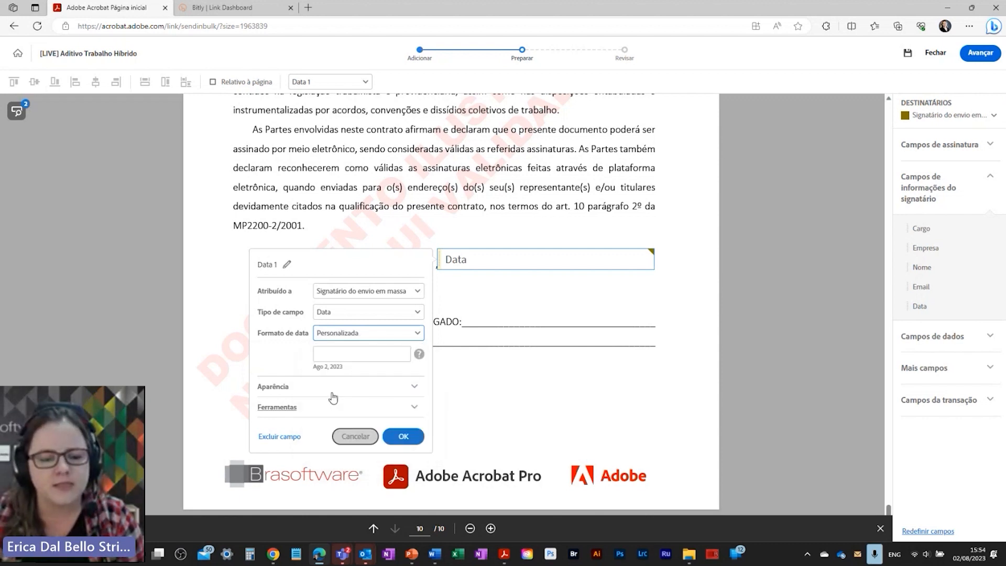
click(329, 353)
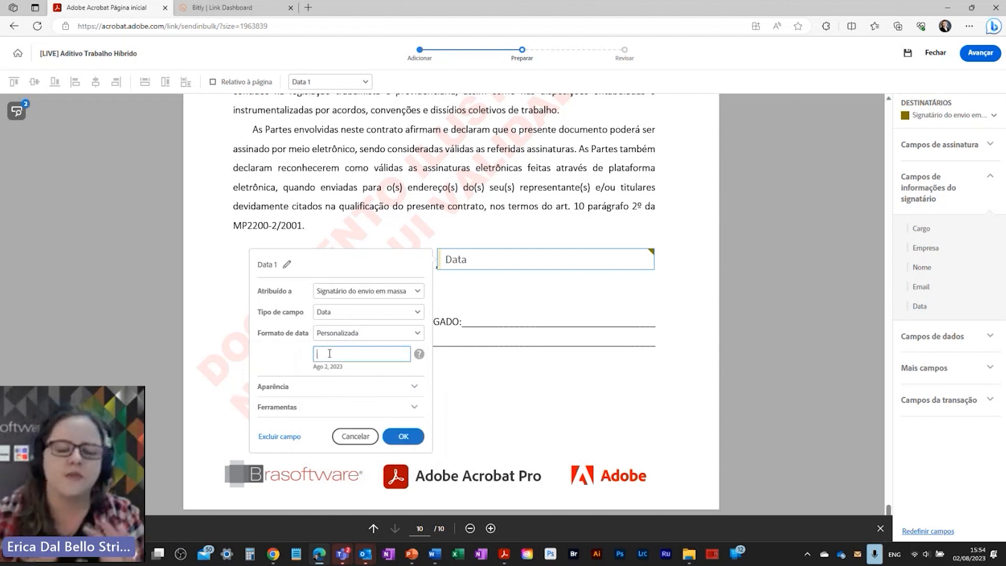
text(dd)
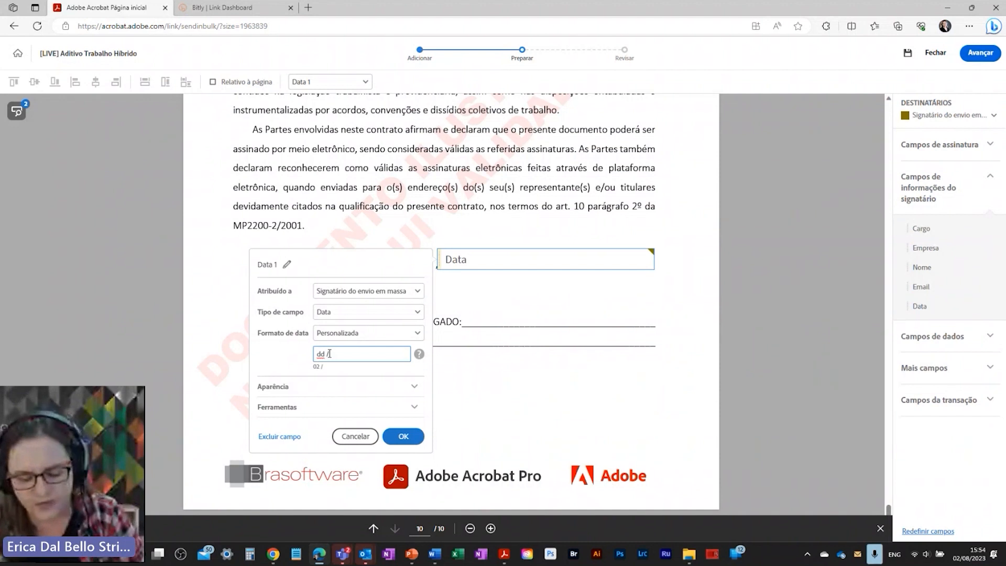
text( / m)
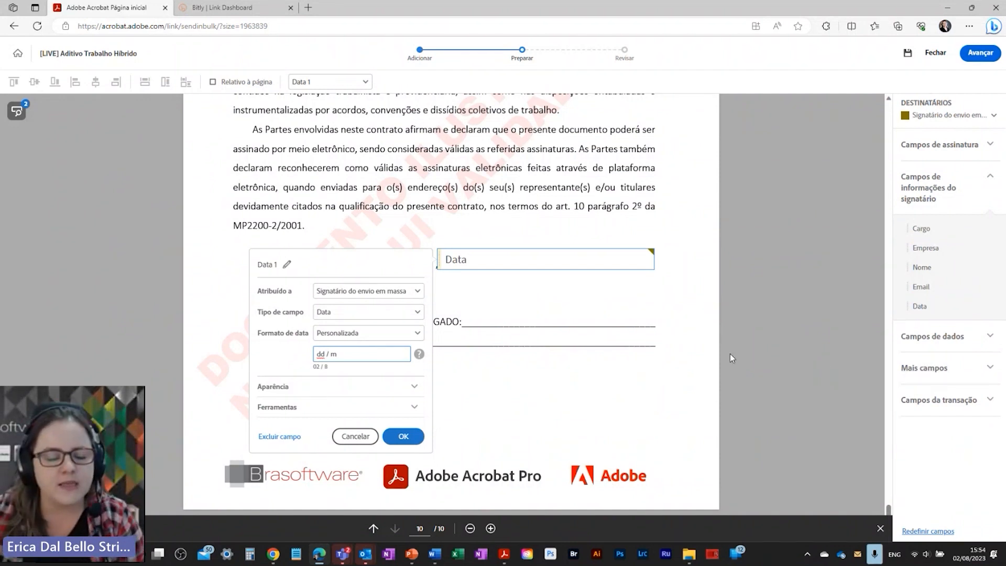
text(m)
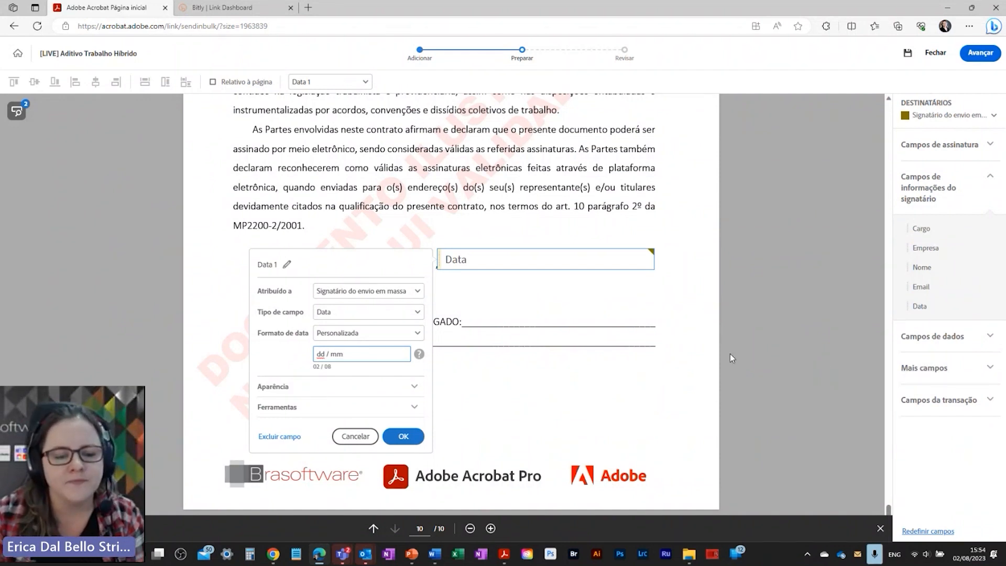
key(BackSpace)
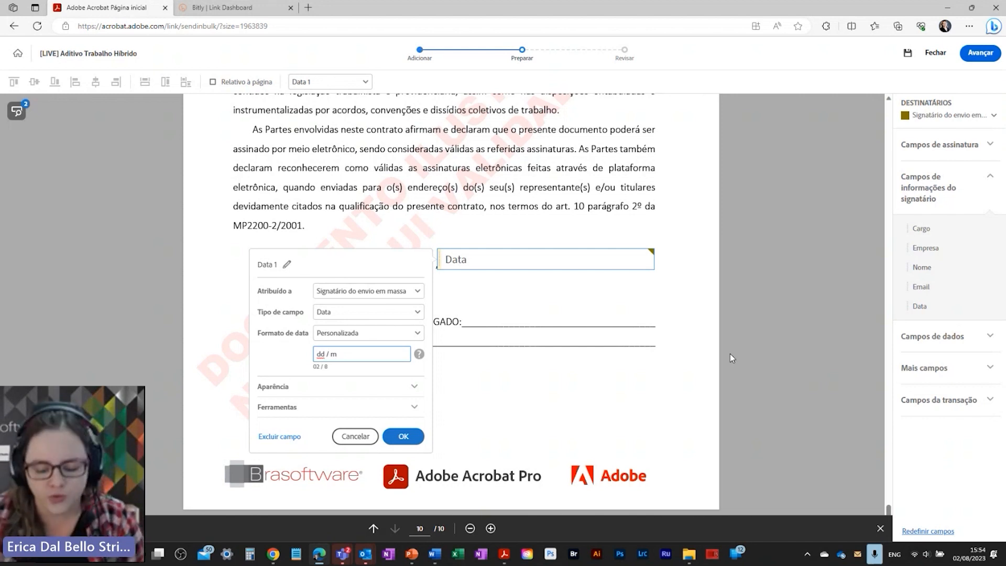
text(m)
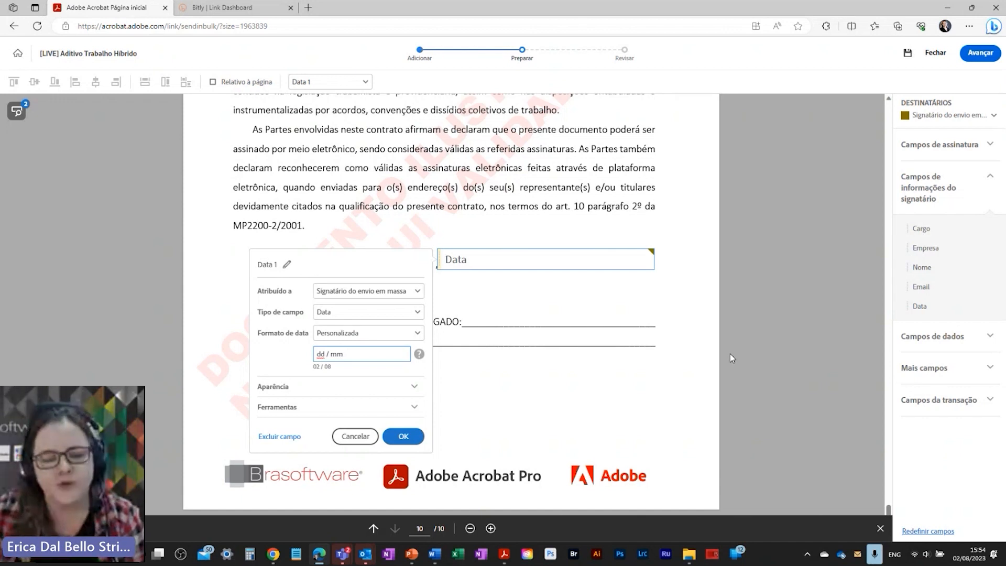
text(m)
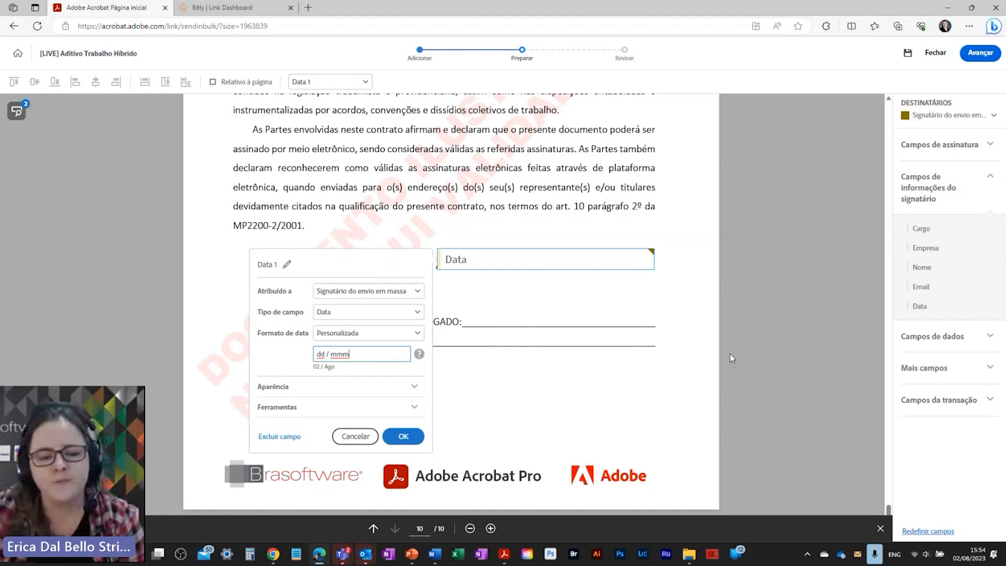
text(m /)
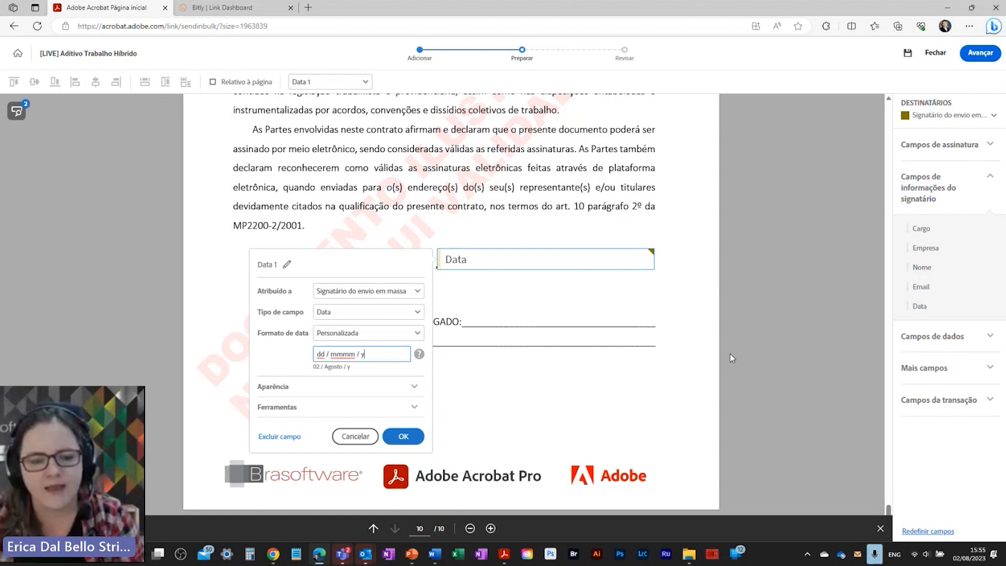
text(yyyy)
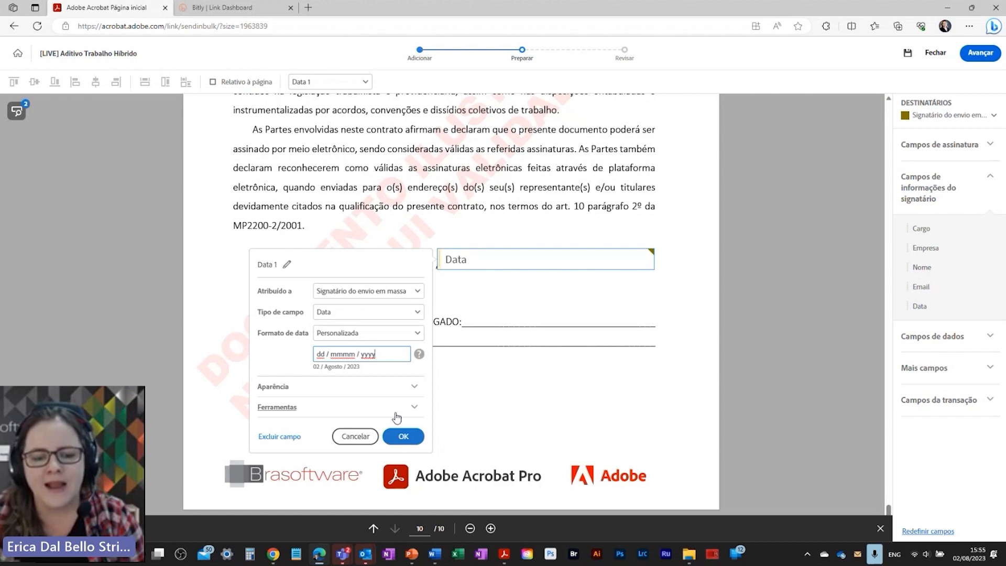
click(403, 436)
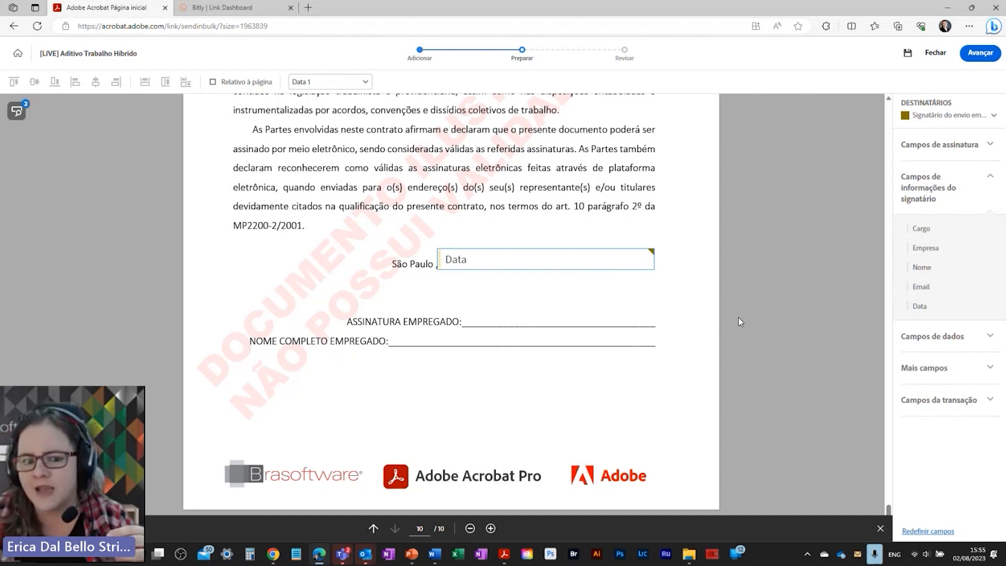
Step: Place a full-name field on the employee name line and an enlarged Assinatura field on the signature line
drag(922, 268, 393, 336)
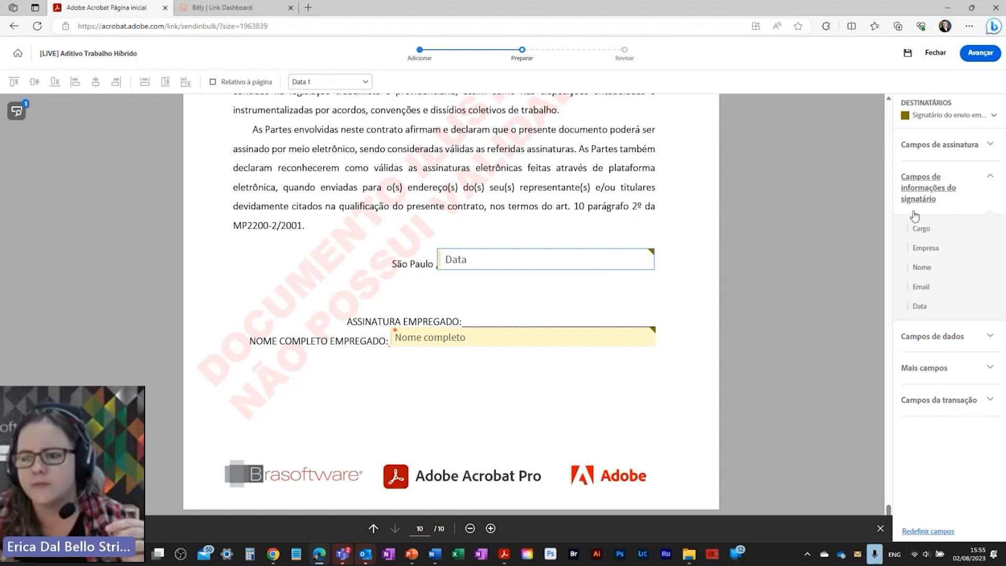
click(940, 144)
drag(929, 174, 529, 285)
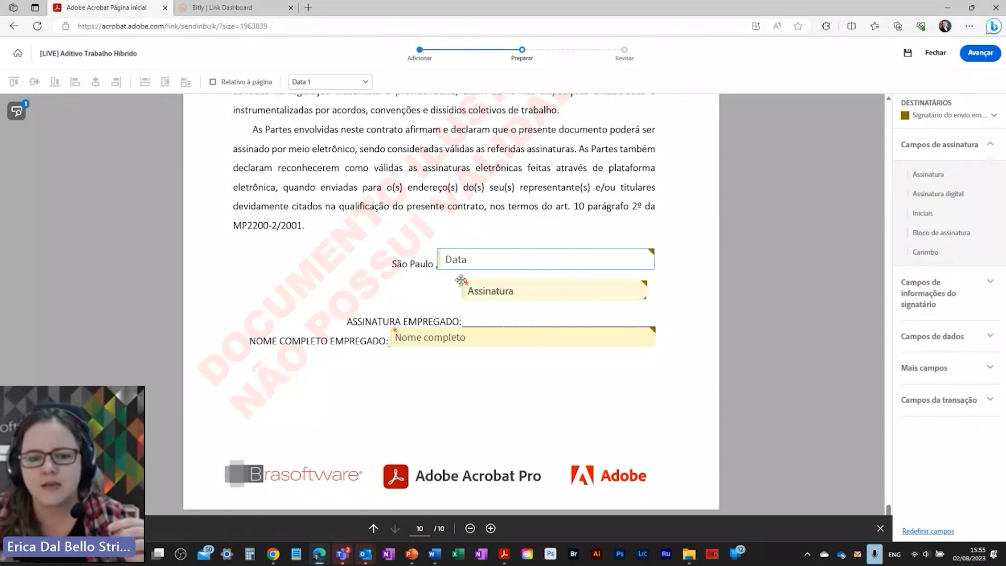
drag(650, 302, 655, 325)
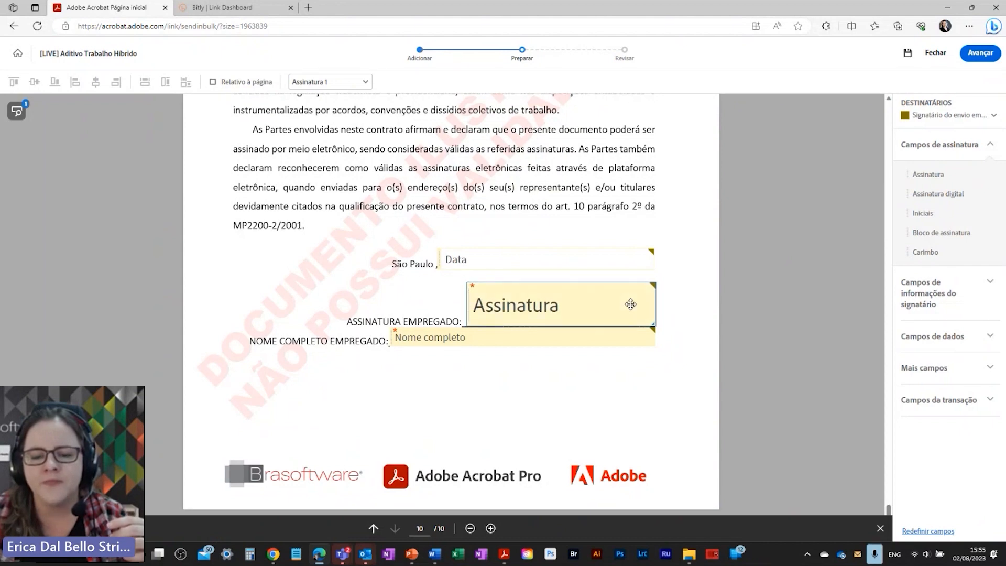
scroll(522, 447, up, 10)
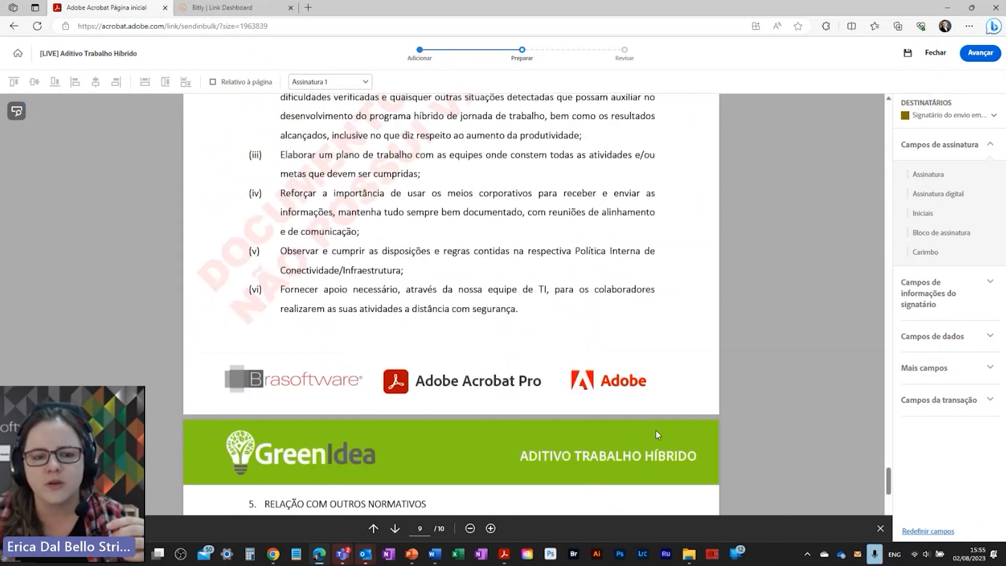
scroll(658, 434, down, 2)
Step: Place an Iniciais field above the Brasoftware logo and repeat it on every page
drag(923, 213, 663, 250)
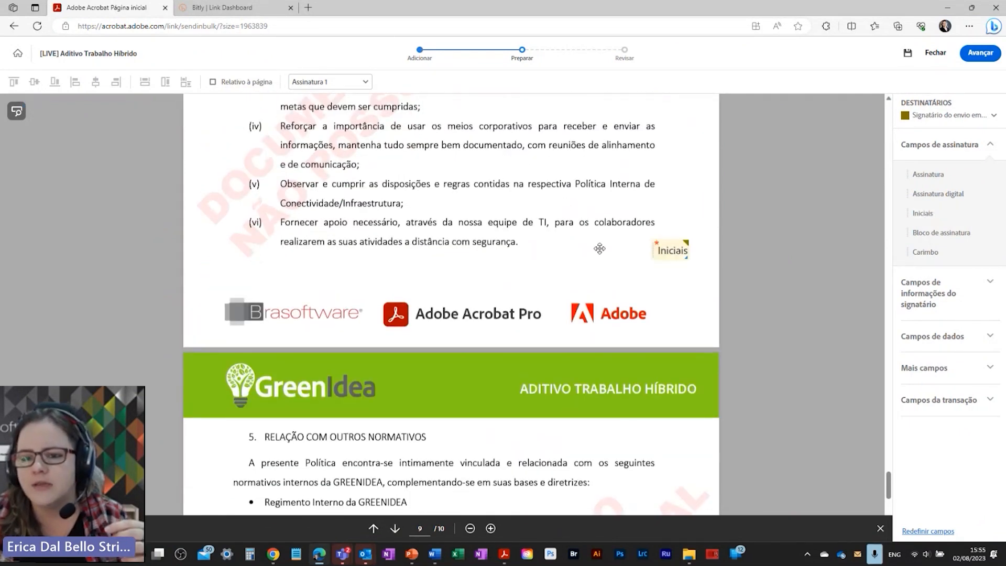
drag(600, 248, 202, 266)
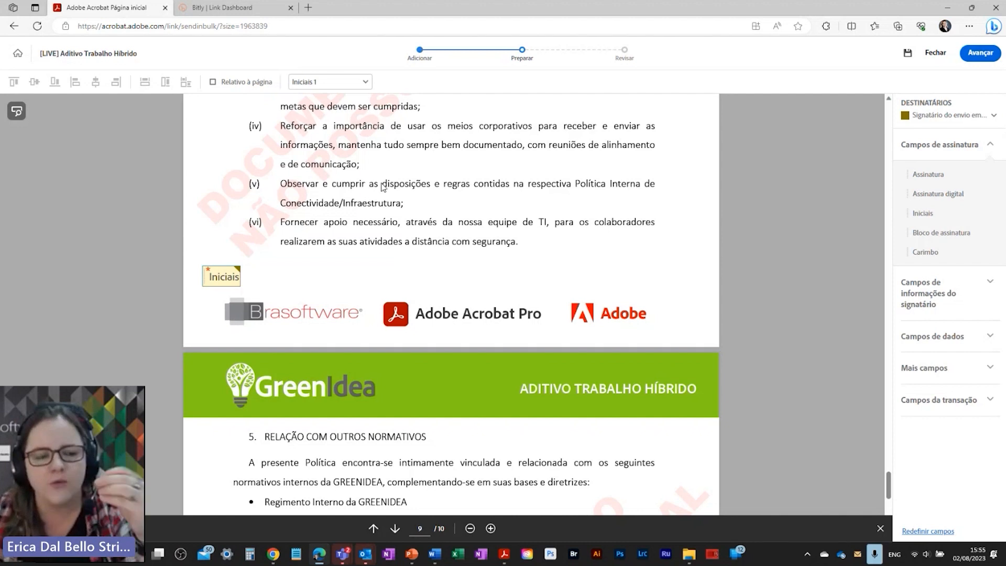
right_click(224, 276)
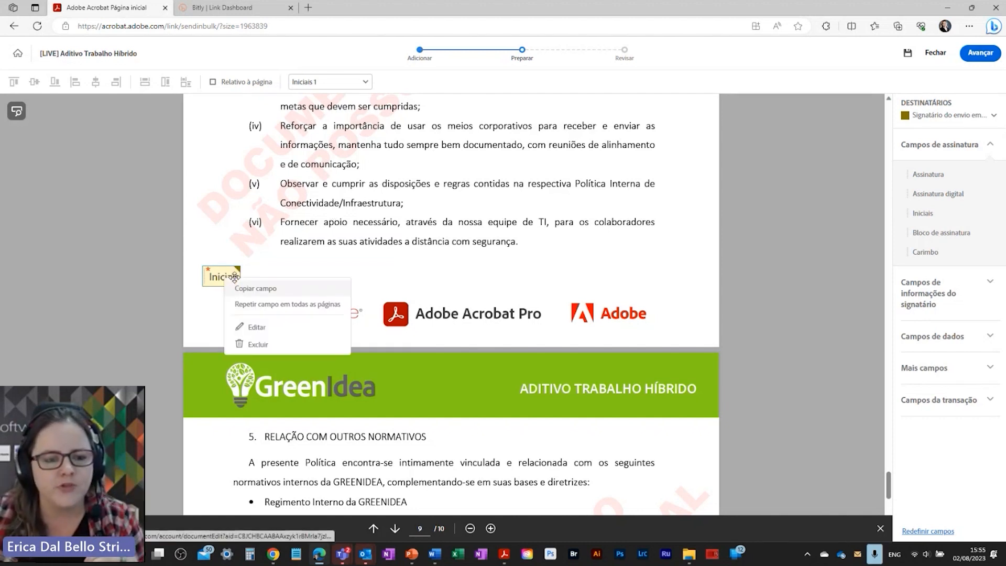
click(290, 304)
Step: Delete the repeated initials field from page 10 and check the copies on the other pages
scroll(469, 366, down, 10)
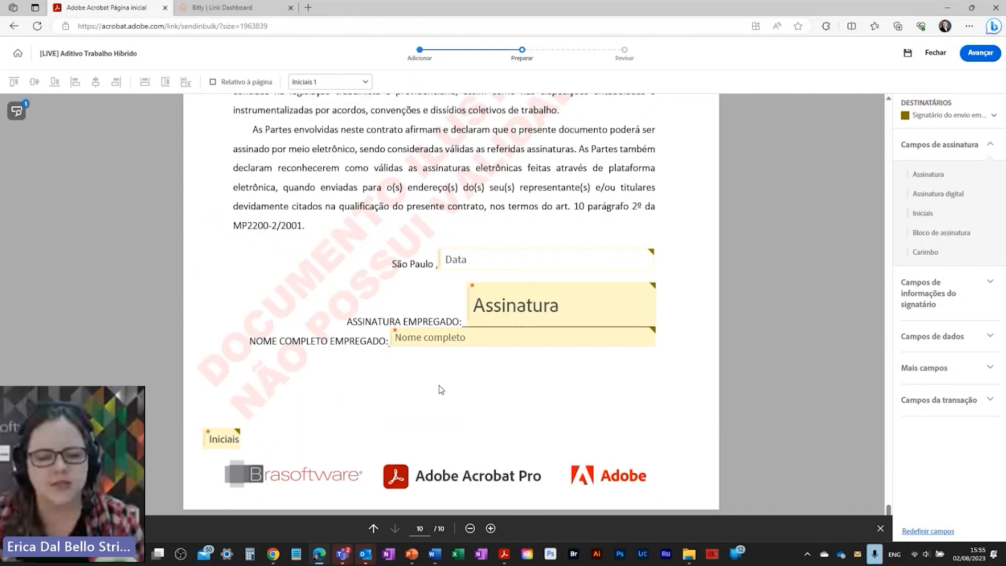
click(230, 433)
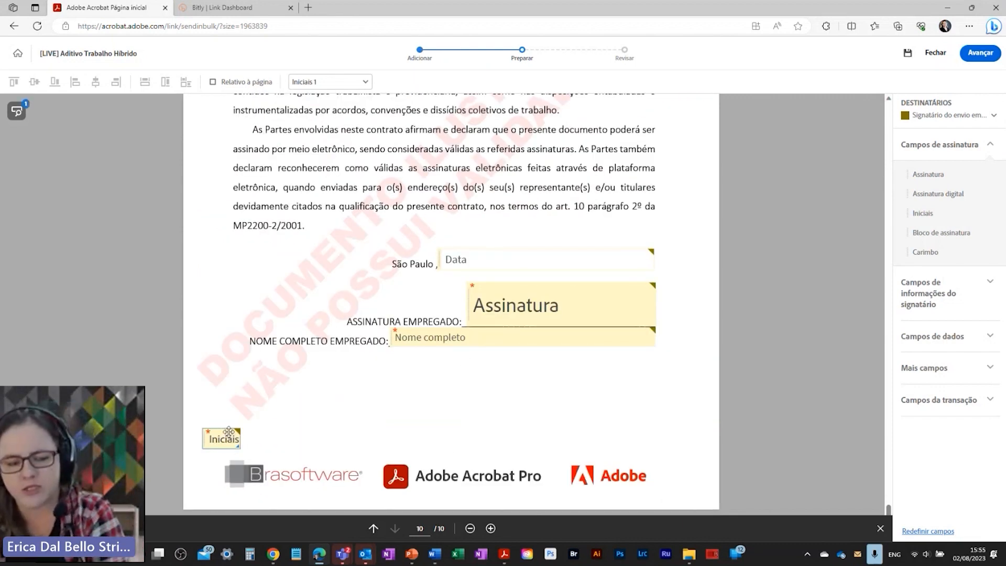
key(Delete)
scroll(885, 455, up, 5)
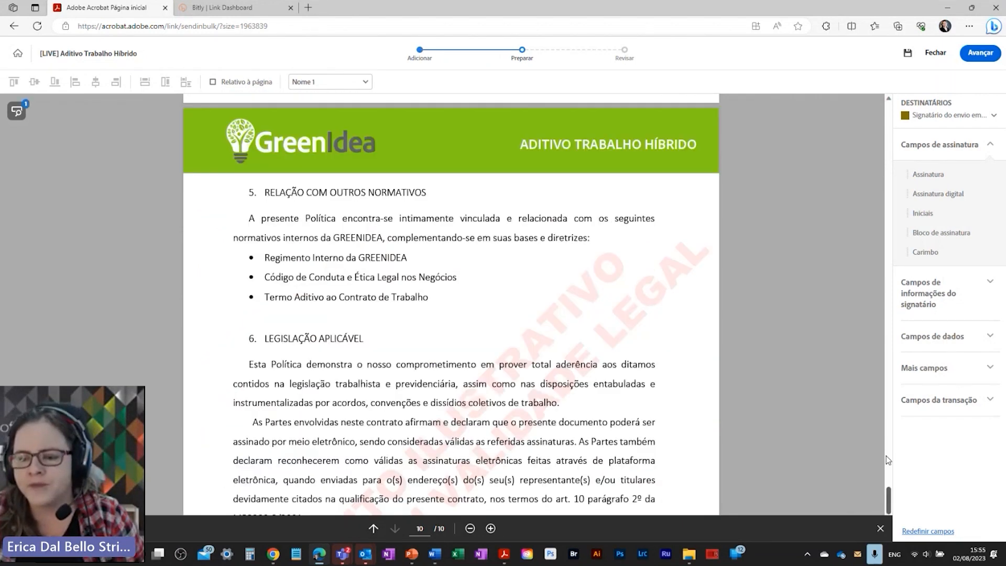
drag(885, 456, 834, 103)
scroll(273, 294, down, 8)
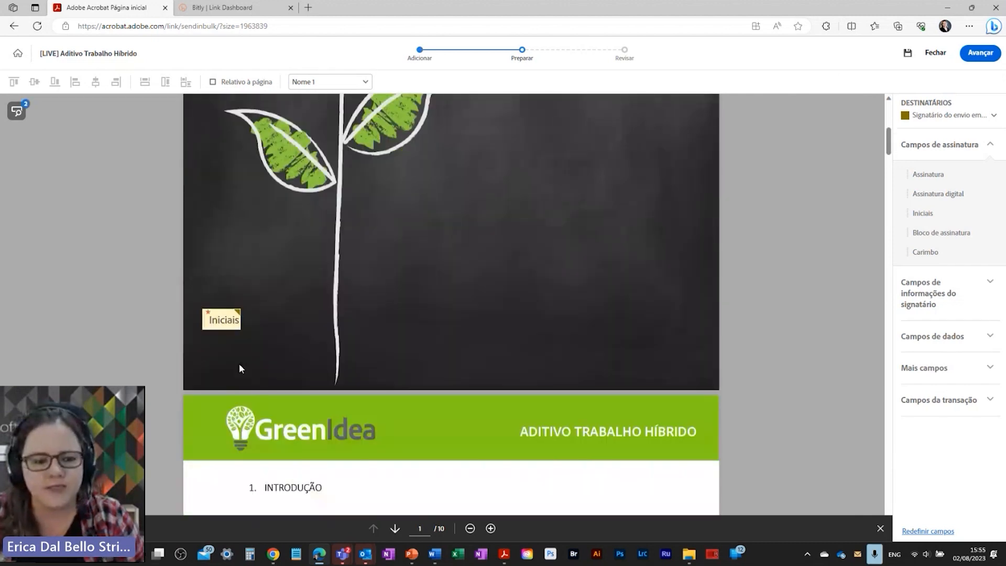
click(221, 320)
scroll(307, 339, down, 10)
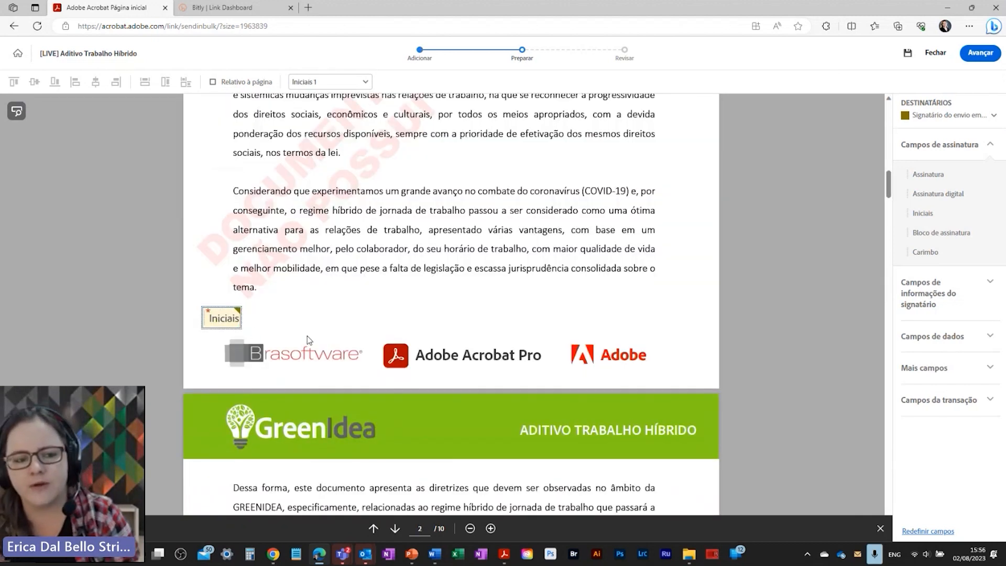
scroll(315, 345, down, 8)
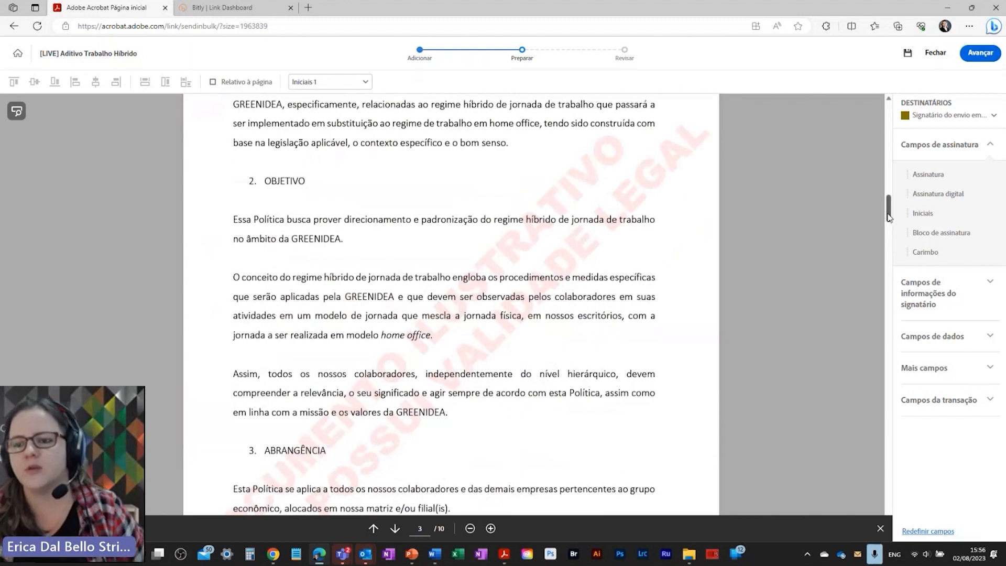
drag(889, 216, 888, 508)
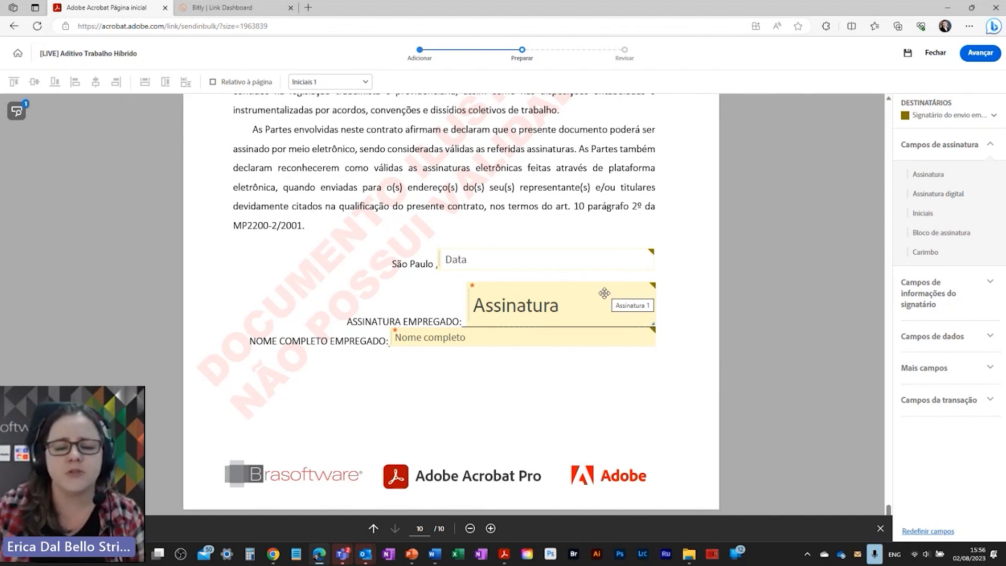
Step: Review all recipients of the [LIVE] Aditivo Trabalho Híbrido bulk send and return to the Acrobat home page
click(979, 53)
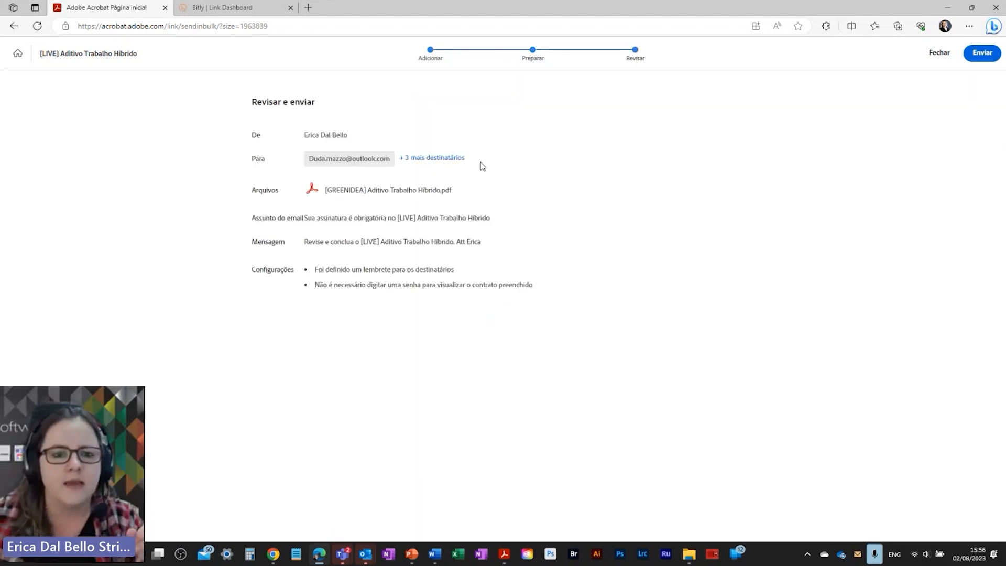
click(436, 158)
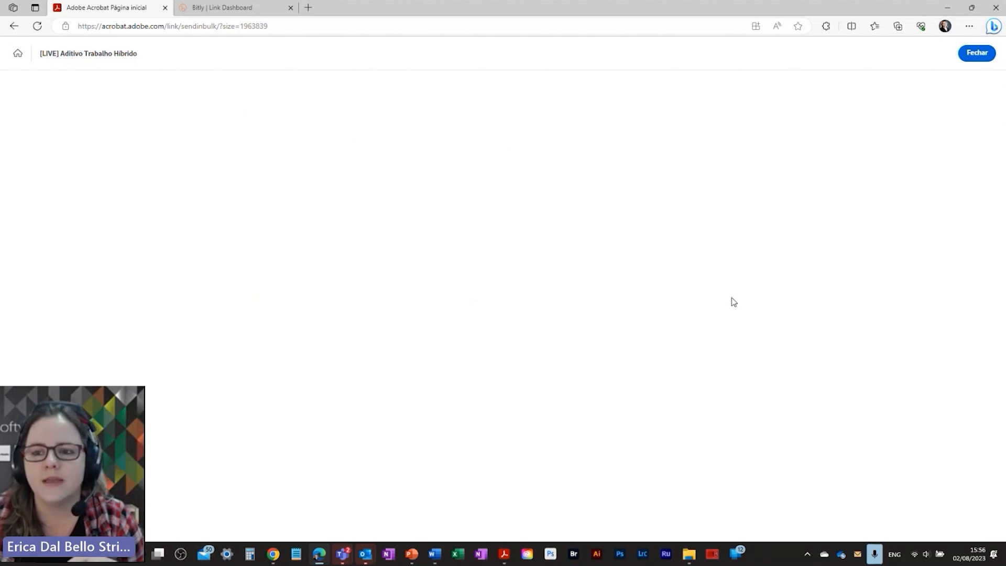
click(18, 53)
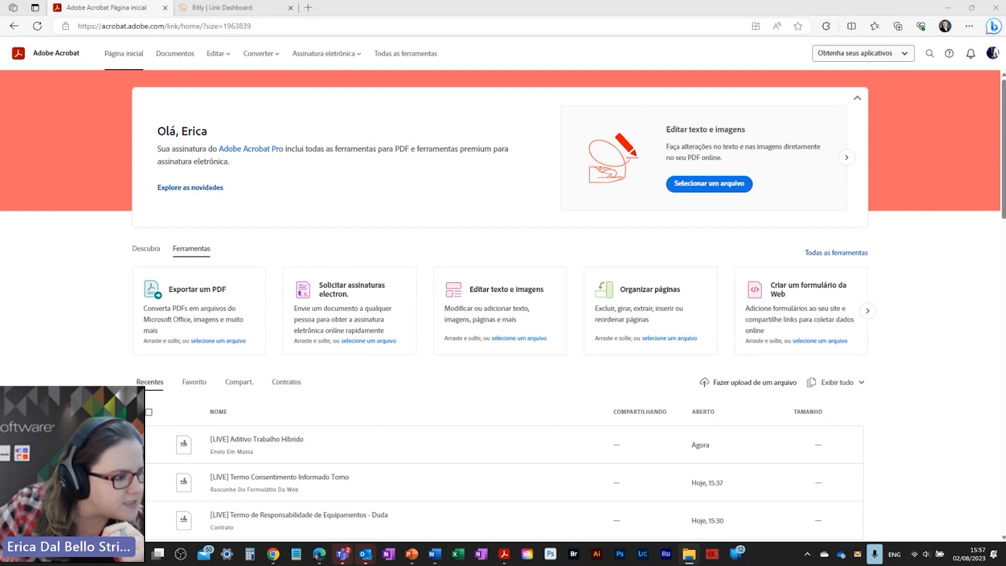
Step: In Word's Atestado de presença.docx, point out the event title, X name placeholder, 27/07/2023 date and ASSINATURA line
key(alt+Tab)
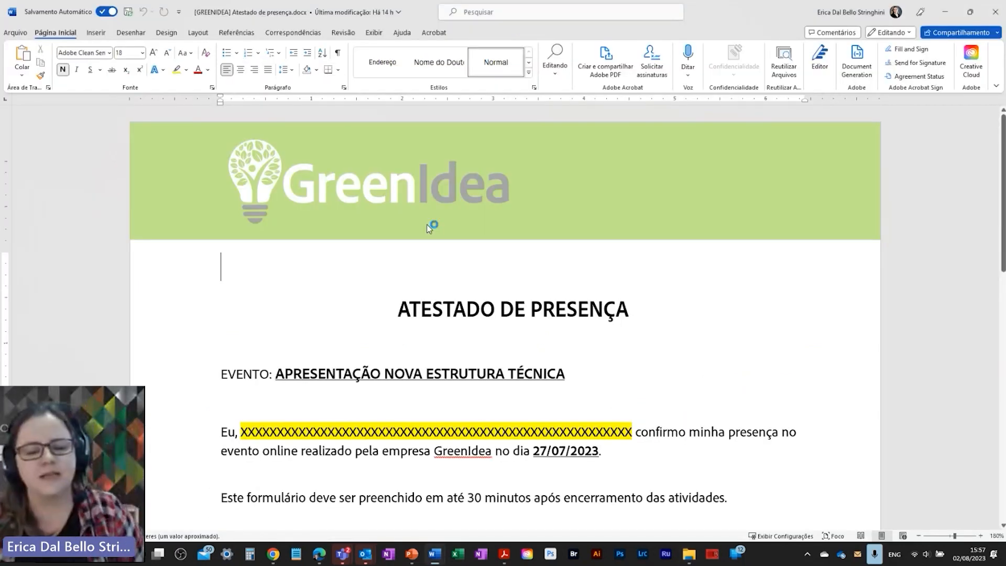
scroll(516, 300, down, 6)
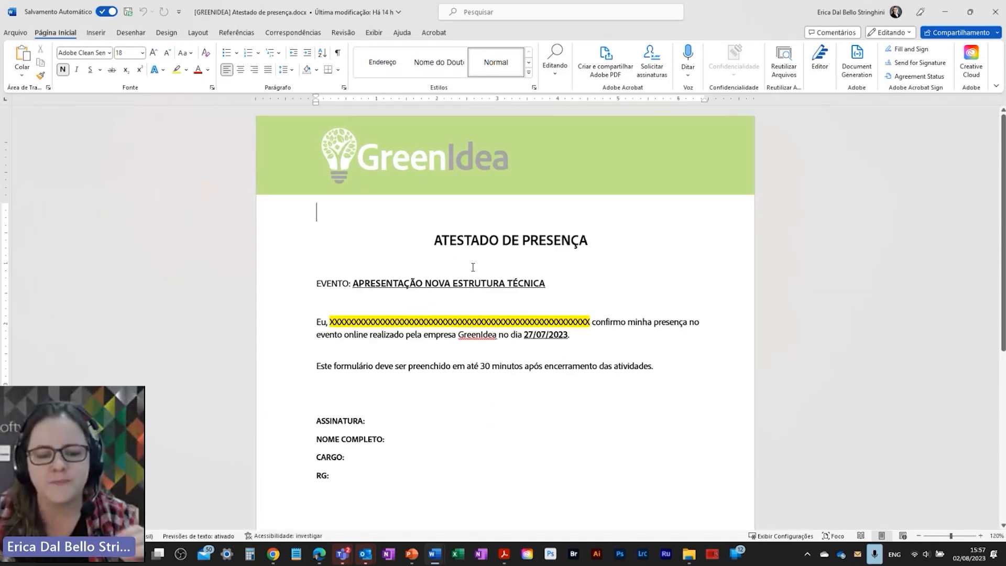
scroll(404, 333, down, 4)
scroll(411, 321, up, 4)
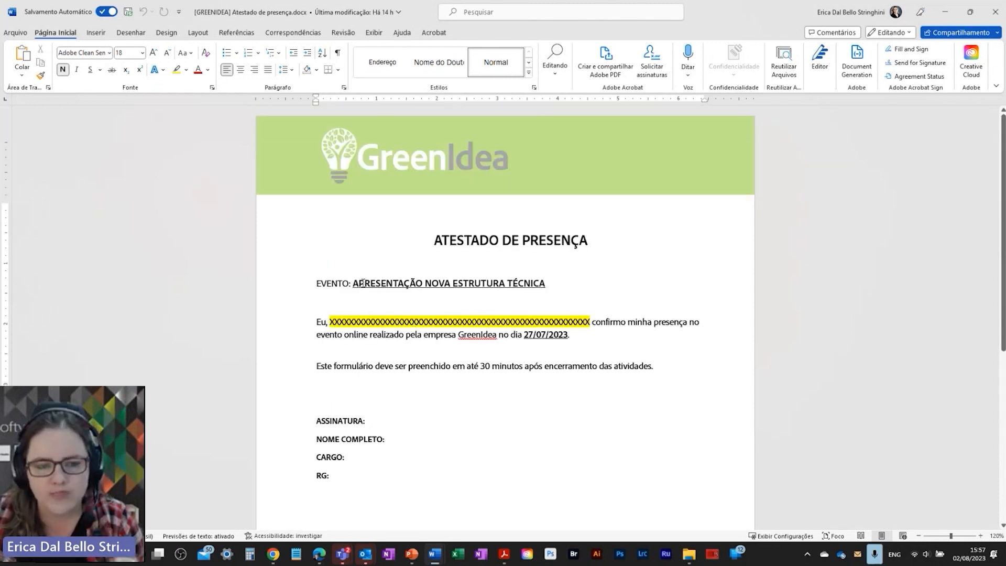
drag(354, 284, 545, 285)
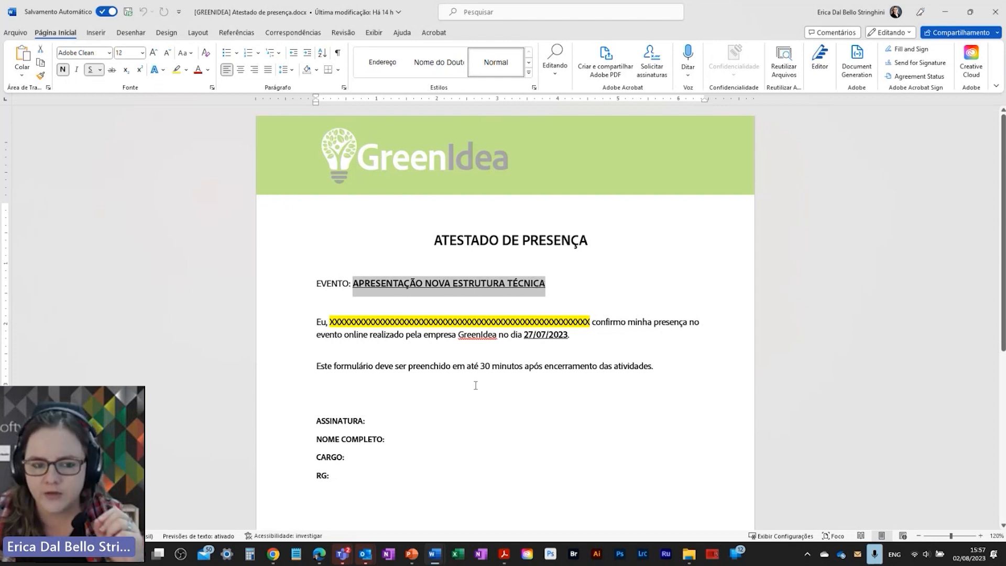
drag(369, 322, 561, 322)
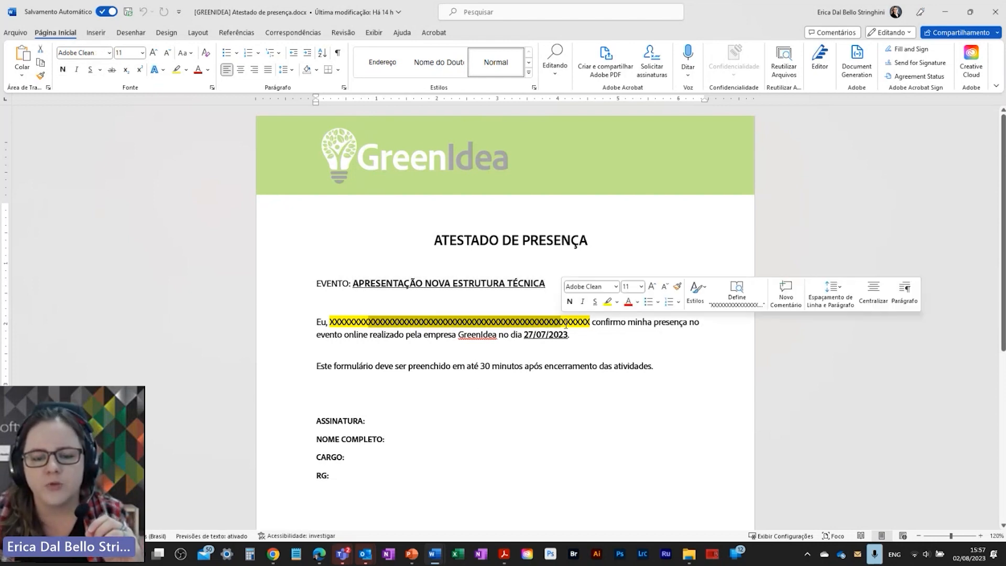
click(558, 337)
double_click(558, 337)
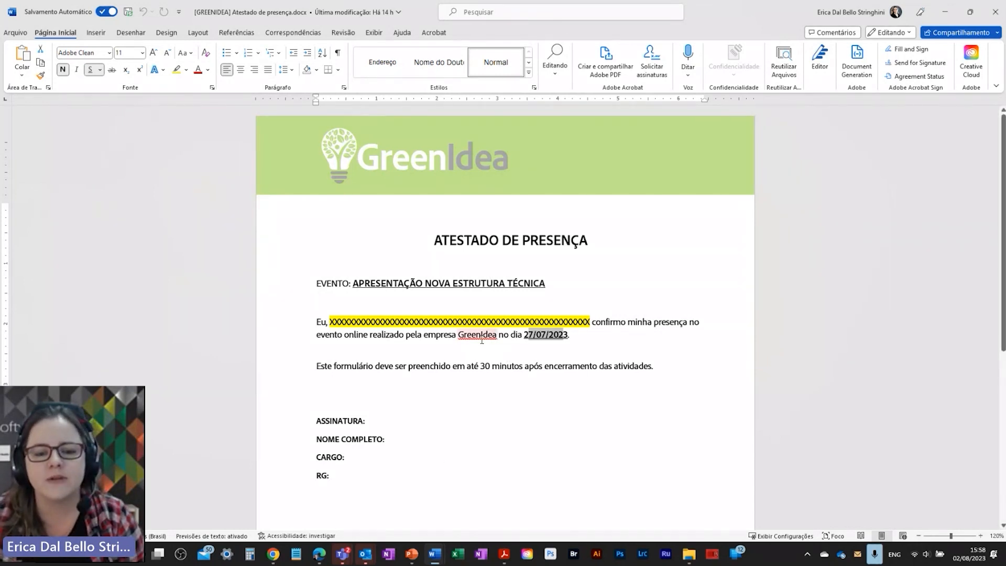
click(561, 409)
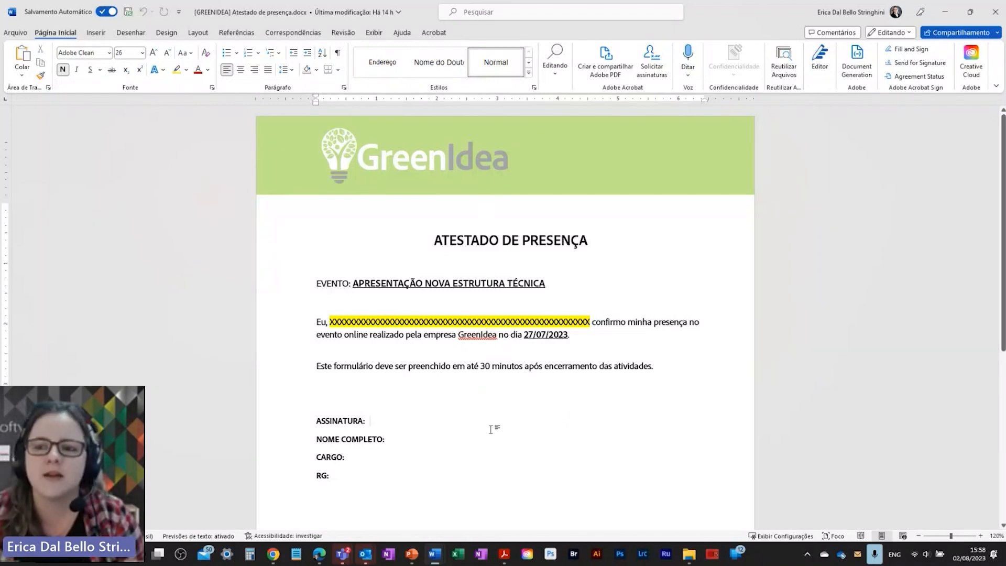
click(439, 319)
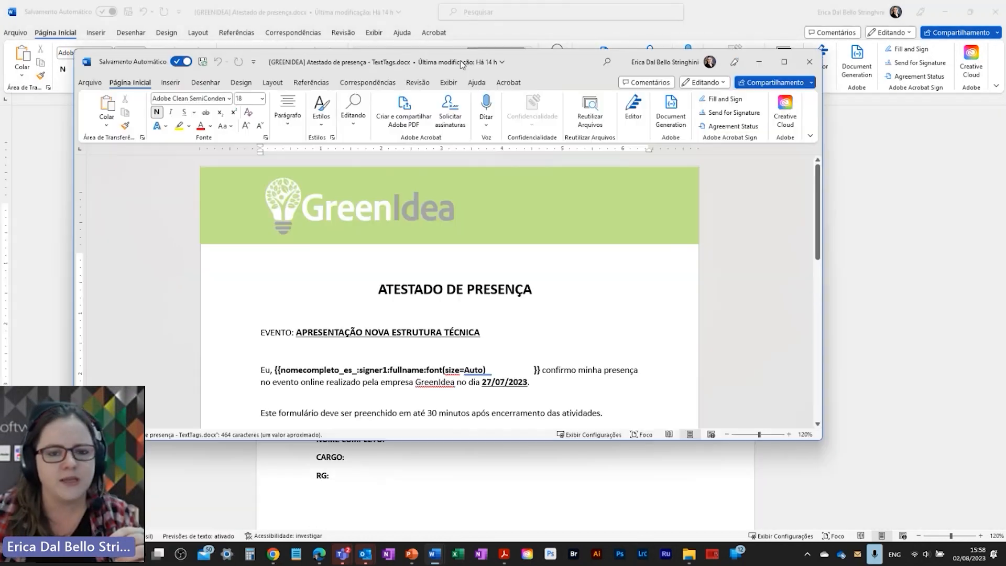
Step: Maximize the TextTags.docx copy, inspect its full-name {{…}} text tag, then close that window
double_click(461, 62)
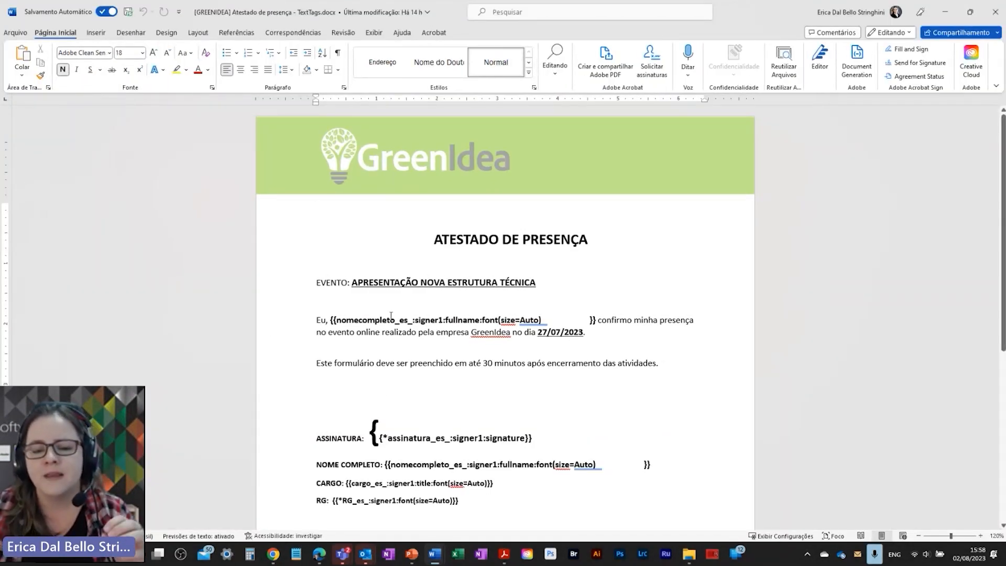
drag(336, 320, 570, 319)
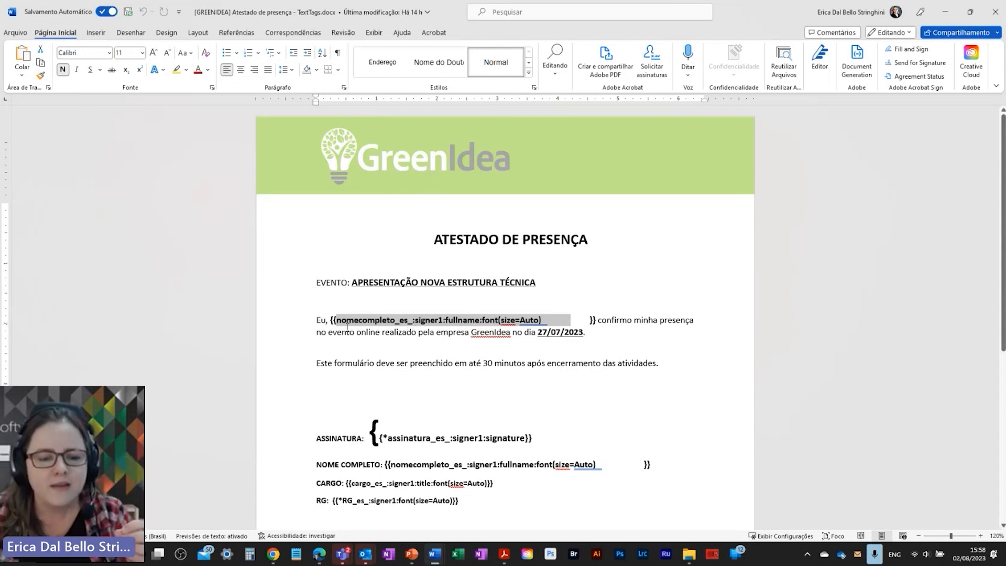
click(332, 322)
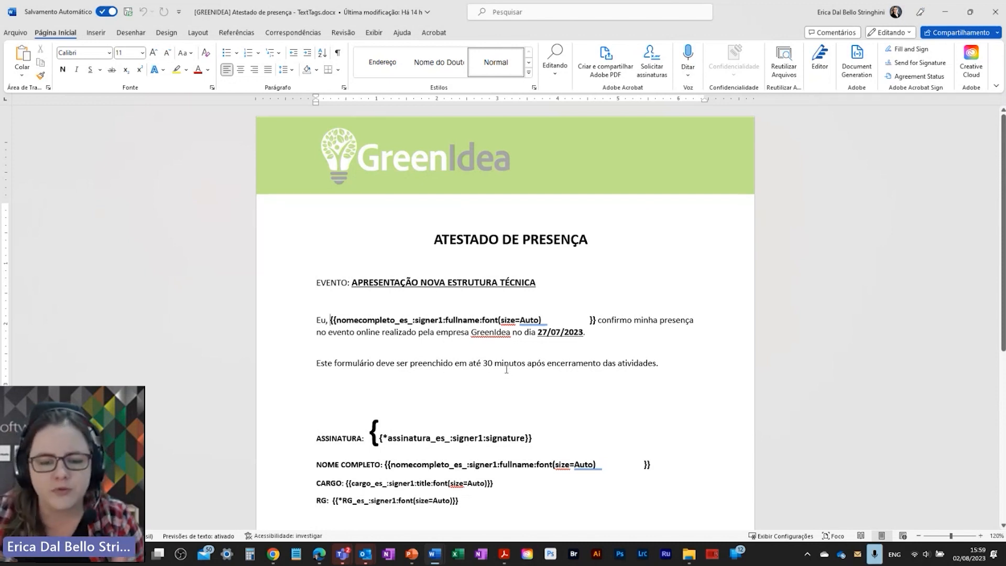
scroll(517, 348, down, 3)
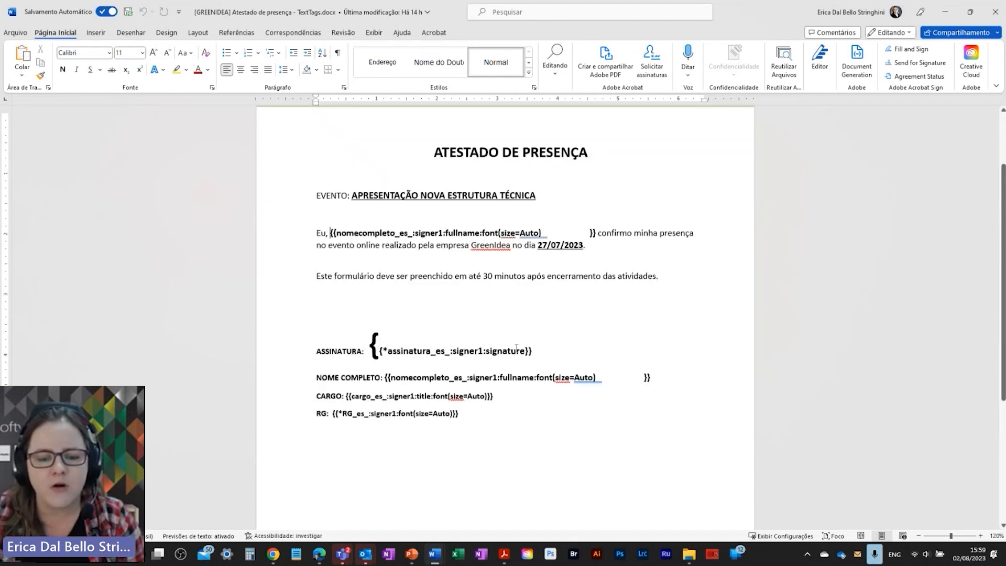
scroll(517, 348, up, 3)
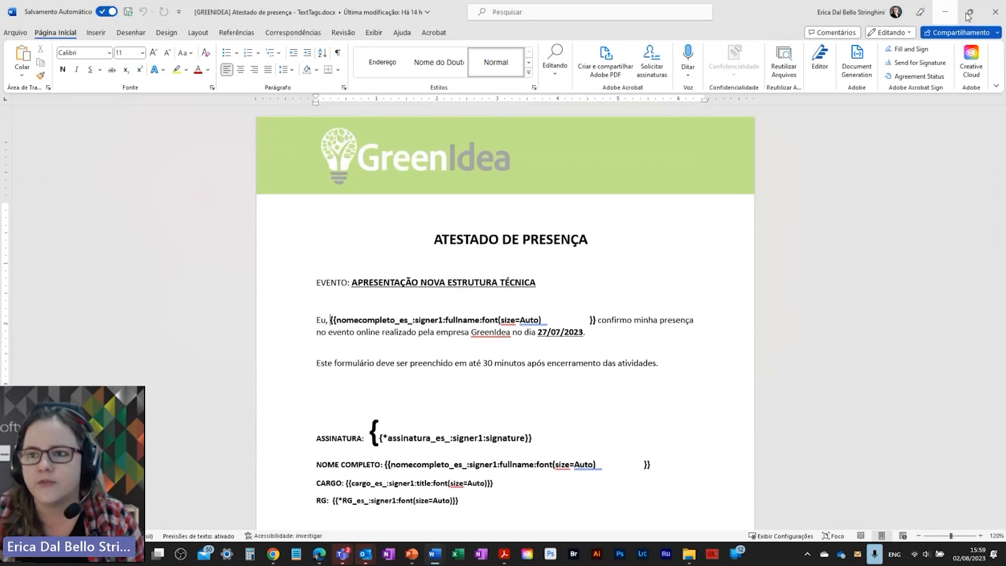
click(996, 12)
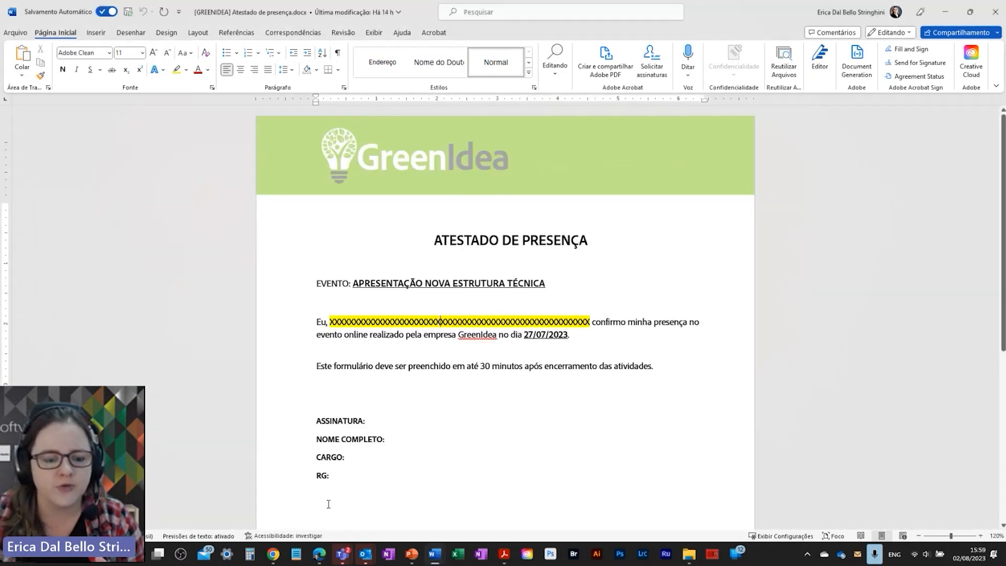
Step: Close the original attendance document and start a new web form with TextTags.docx attached
click(996, 11)
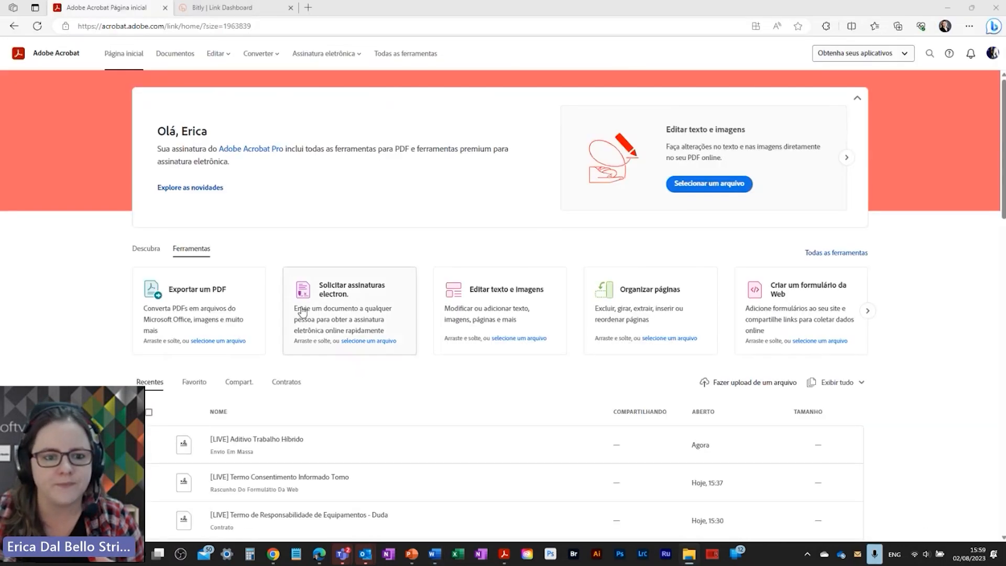
click(332, 55)
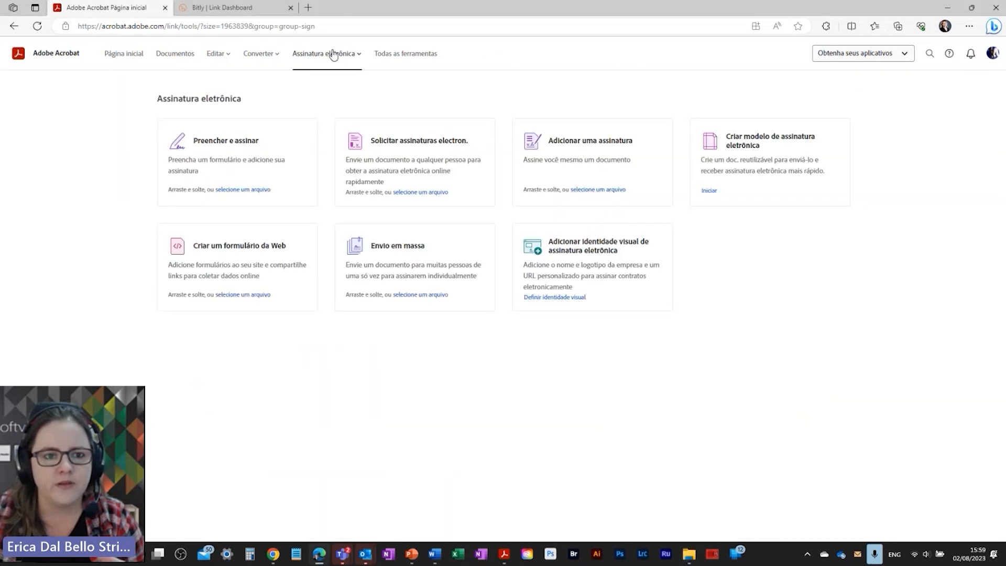
click(229, 253)
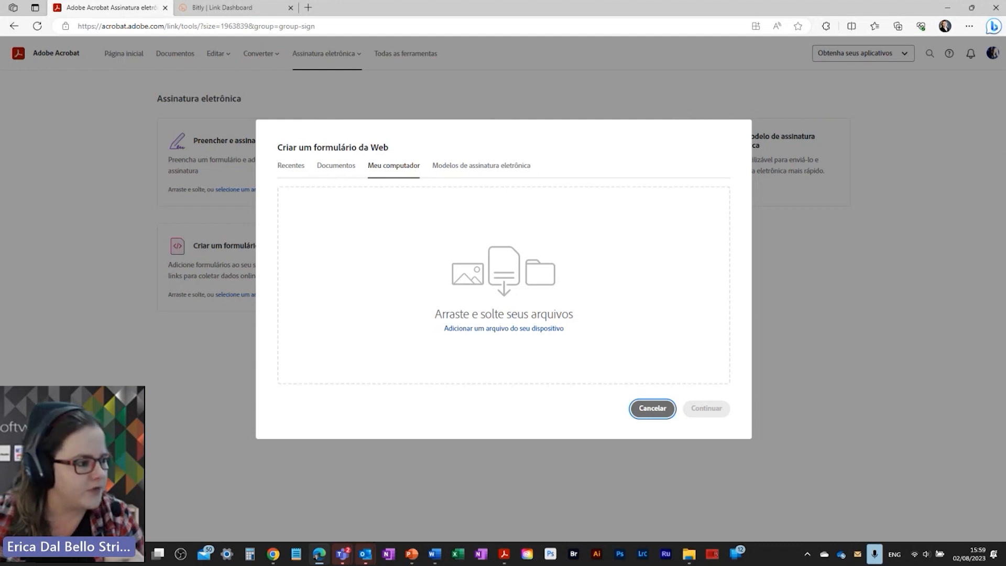
drag(419, 10, 411, 238)
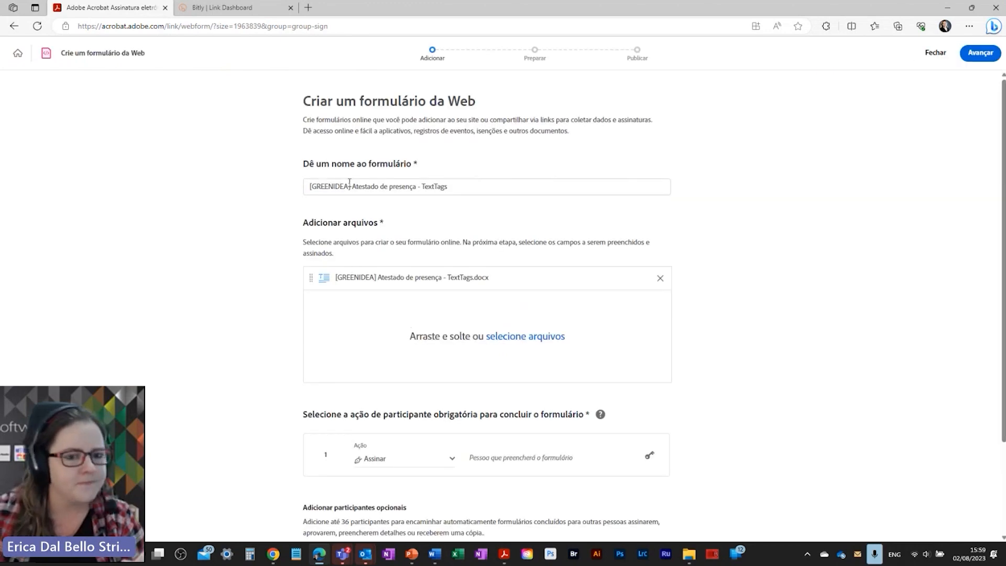
Step: Rename the form by replacing GREENIDEA with LIVE, giving '[LIVE] Atestado de presença - TextTags'
double_click(329, 185)
text(LIVE)
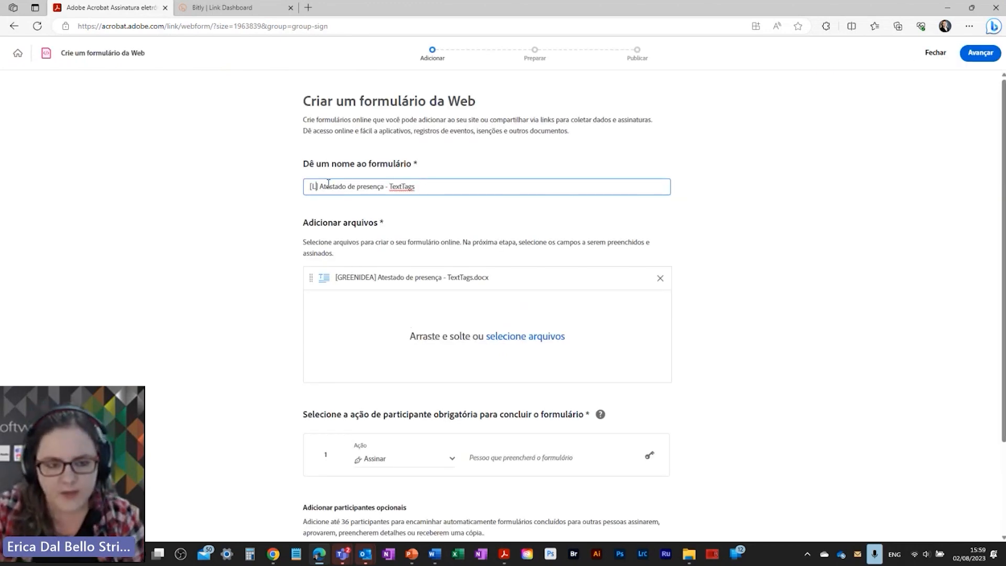
scroll(335, 194, down, 2)
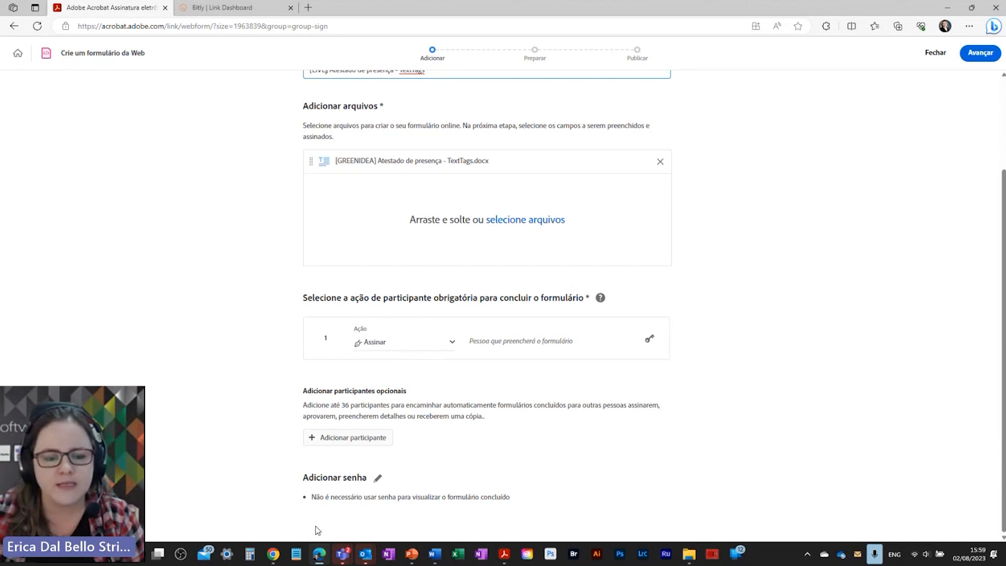
Step: Review the auto-placed Nome completo, Assinatura, Título and RG fields, then create the form
click(980, 52)
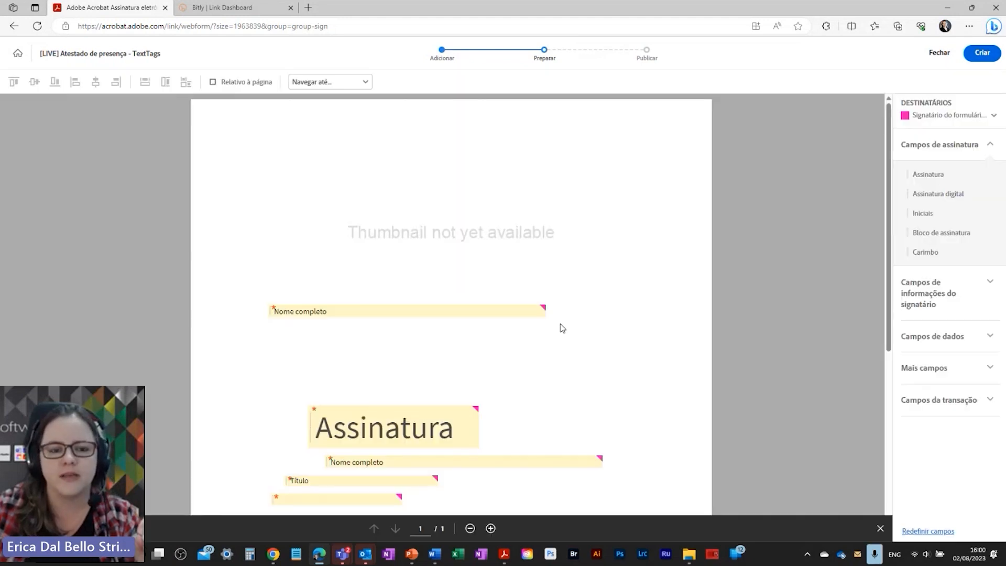
scroll(469, 375, down, 4)
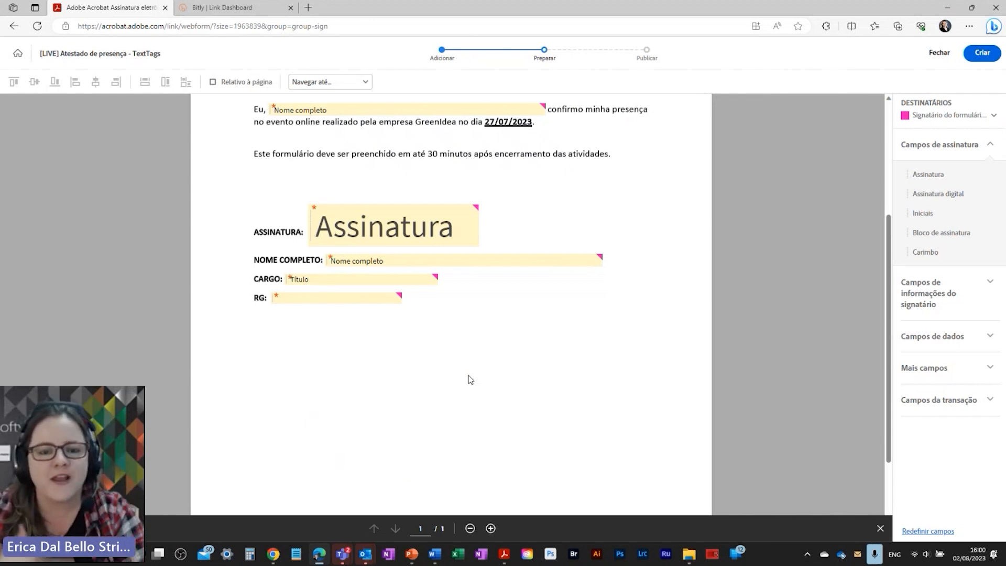
scroll(771, 414, up, 4)
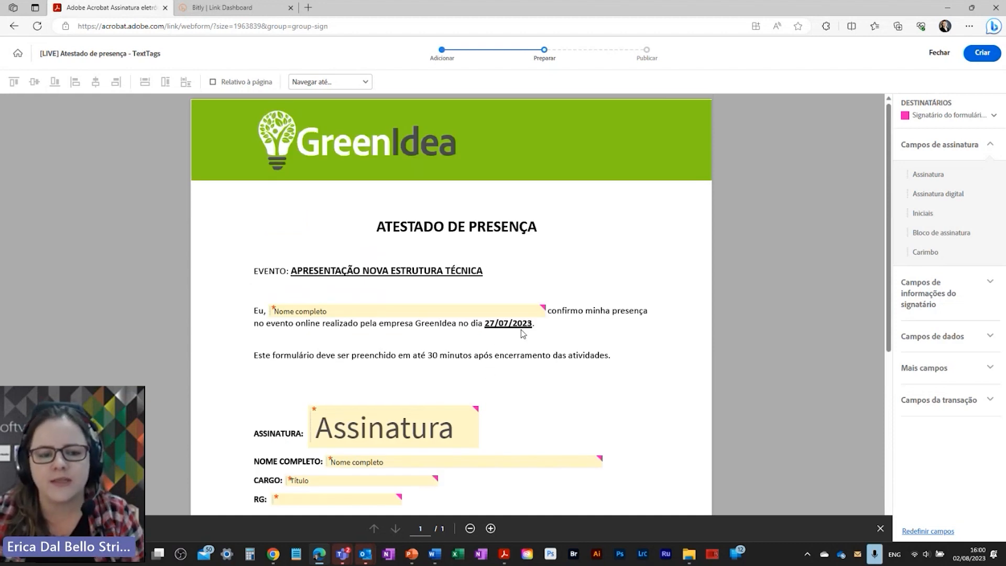
scroll(445, 427, down, 3)
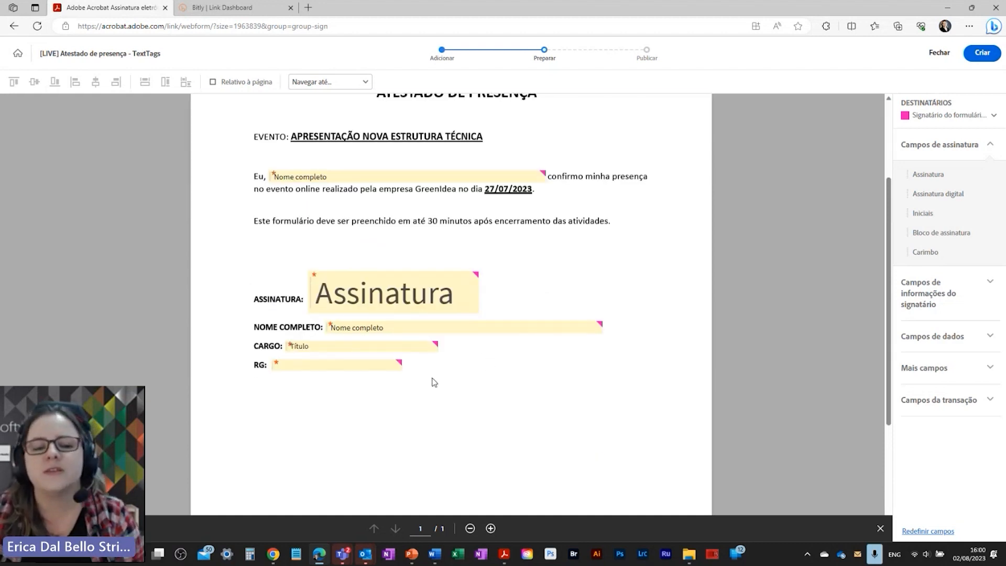
click(981, 53)
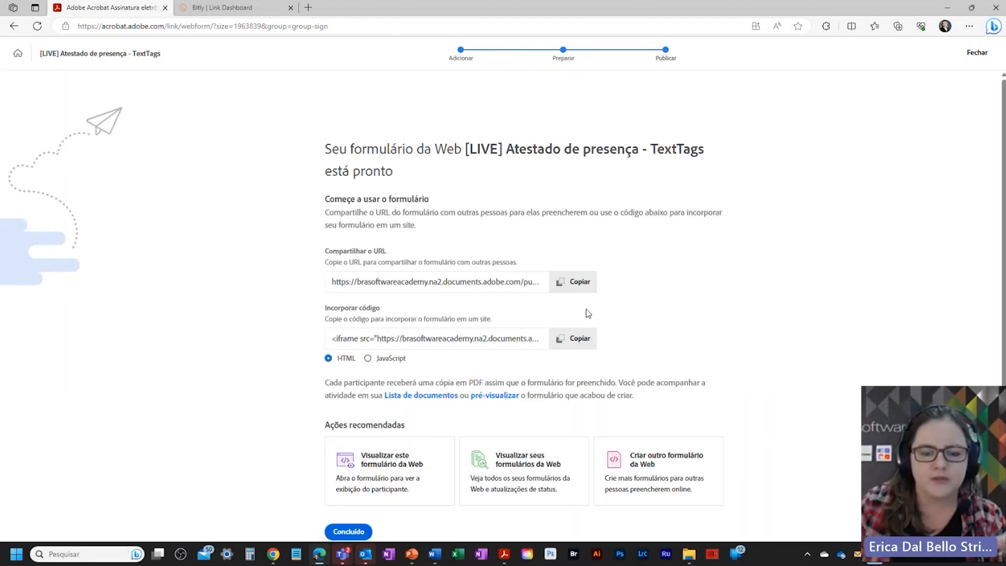
Step: Copy the form's embed code, then select and copy its share URL
click(586, 340)
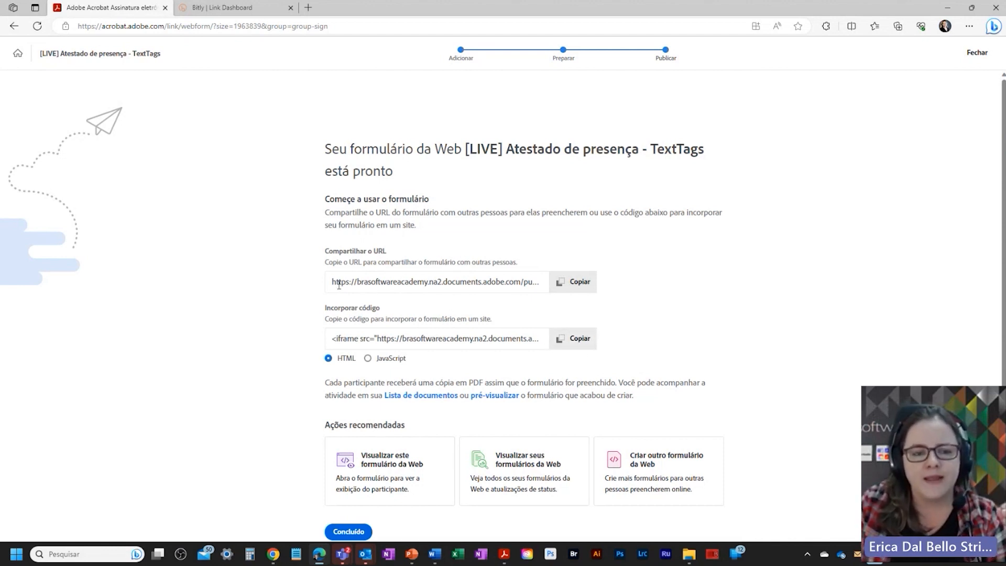
drag(334, 283, 624, 288)
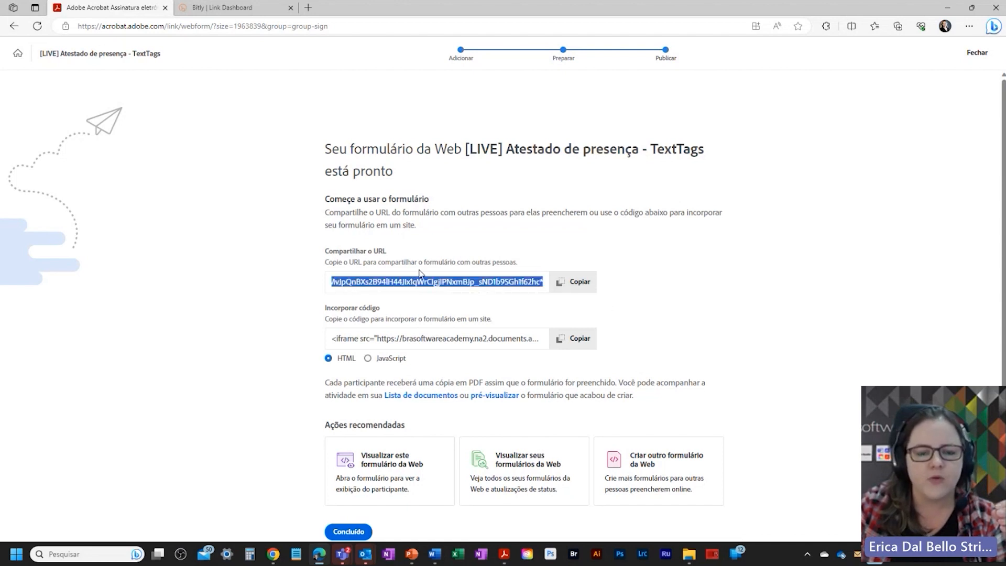
click(579, 283)
click(581, 283)
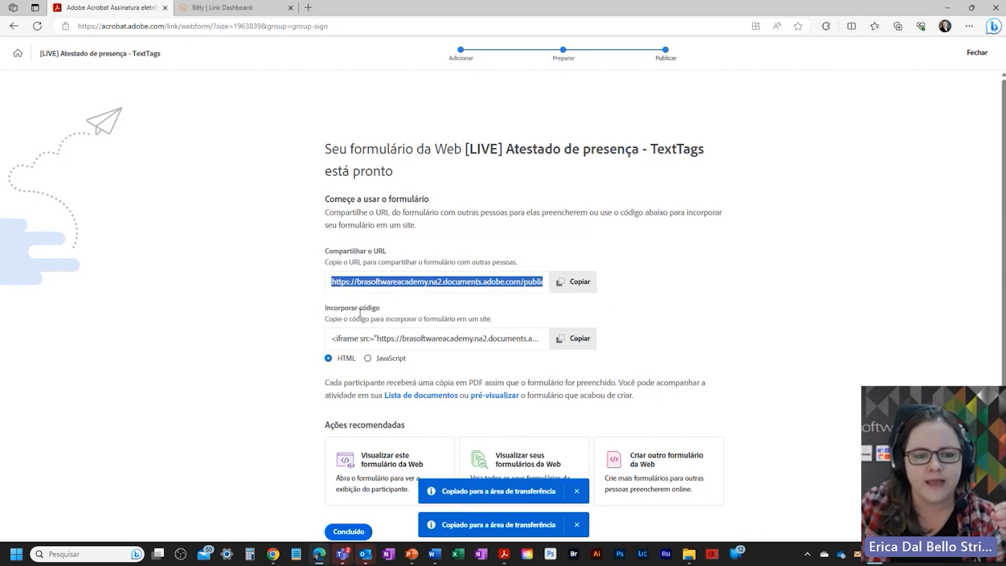
scroll(361, 313, down, 1)
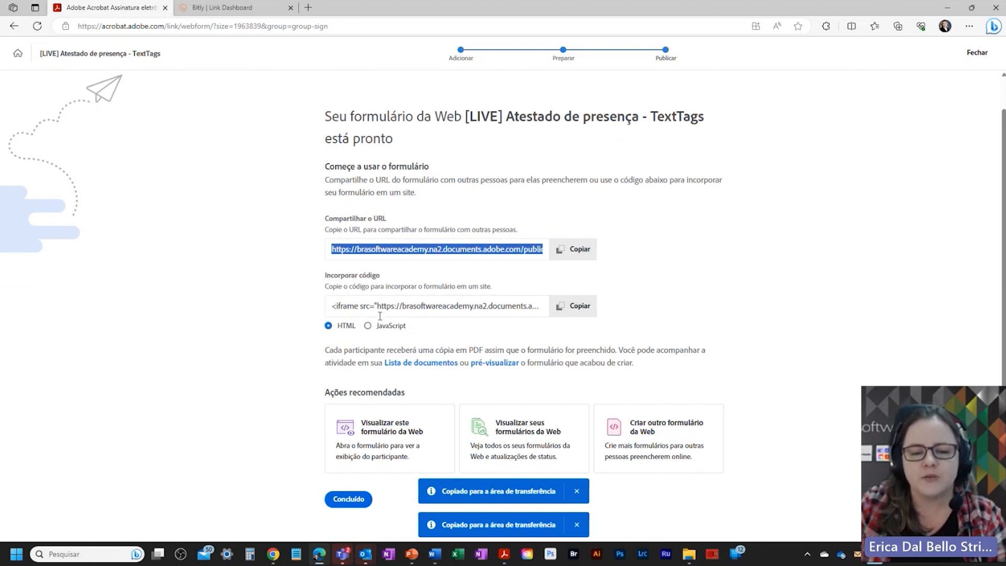
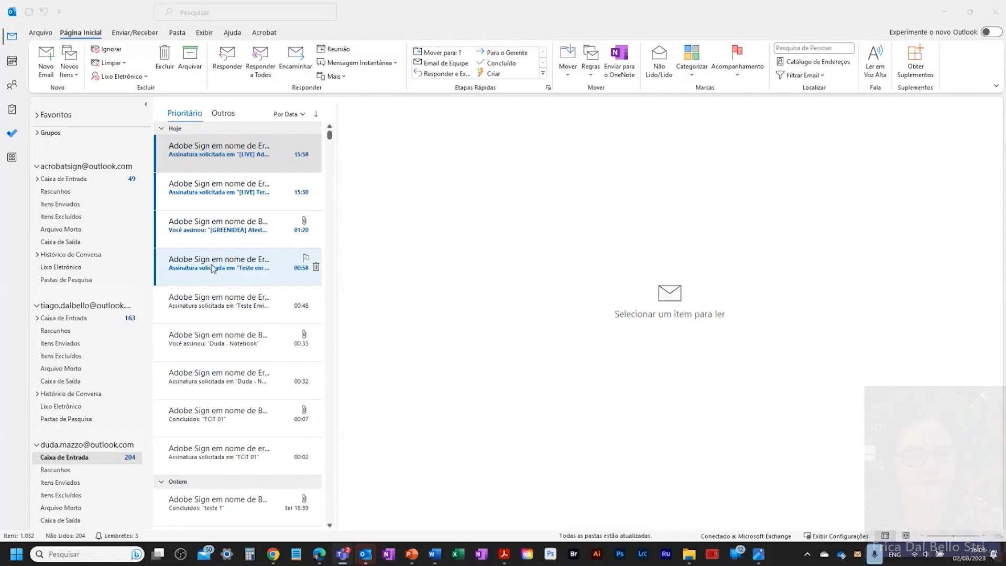
Step: Copy the 'Revisar e assinar' link from the 15:30 equipment responsibility agreement email into a blank Chrome tab
click(215, 188)
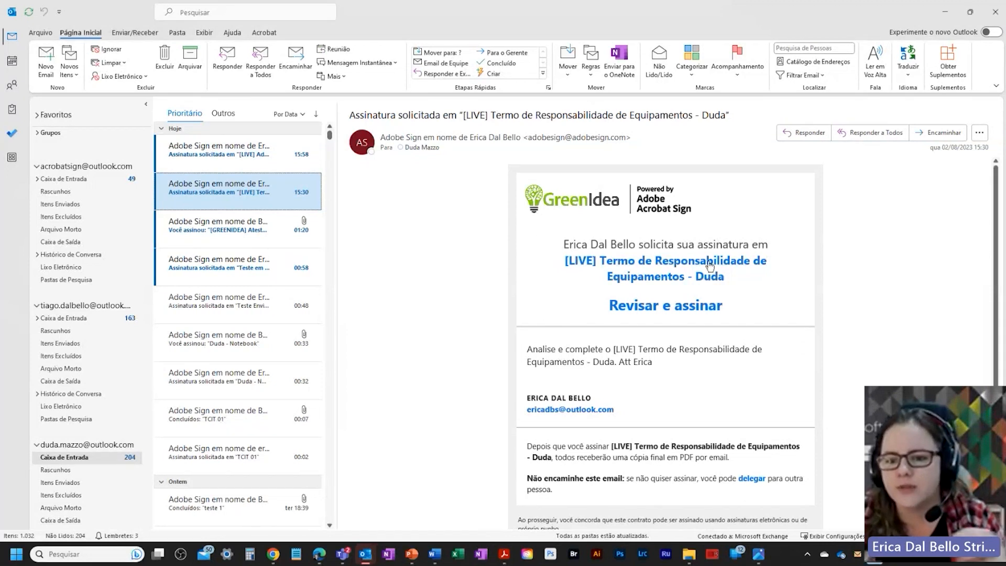
click(650, 314)
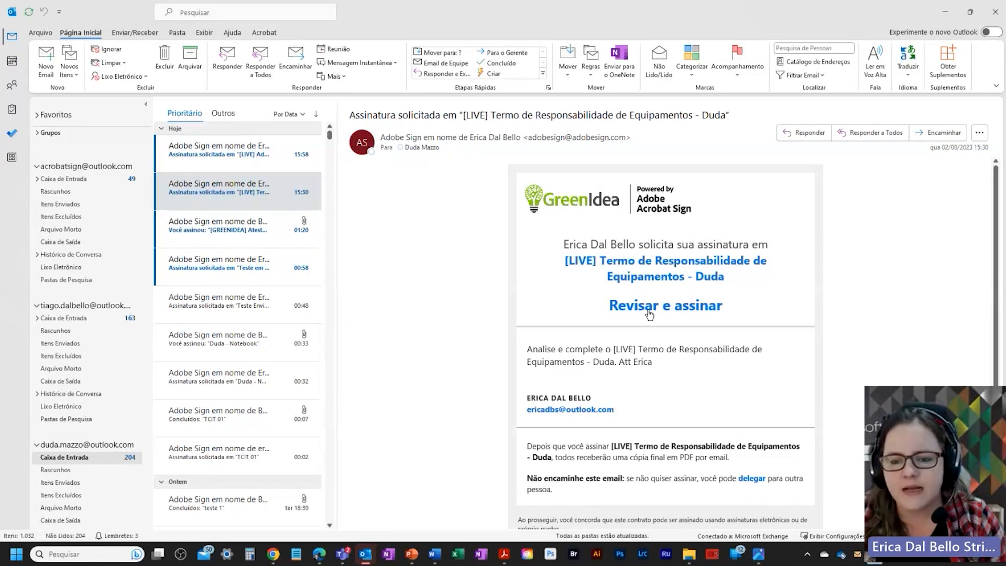
right_click(650, 314)
click(671, 361)
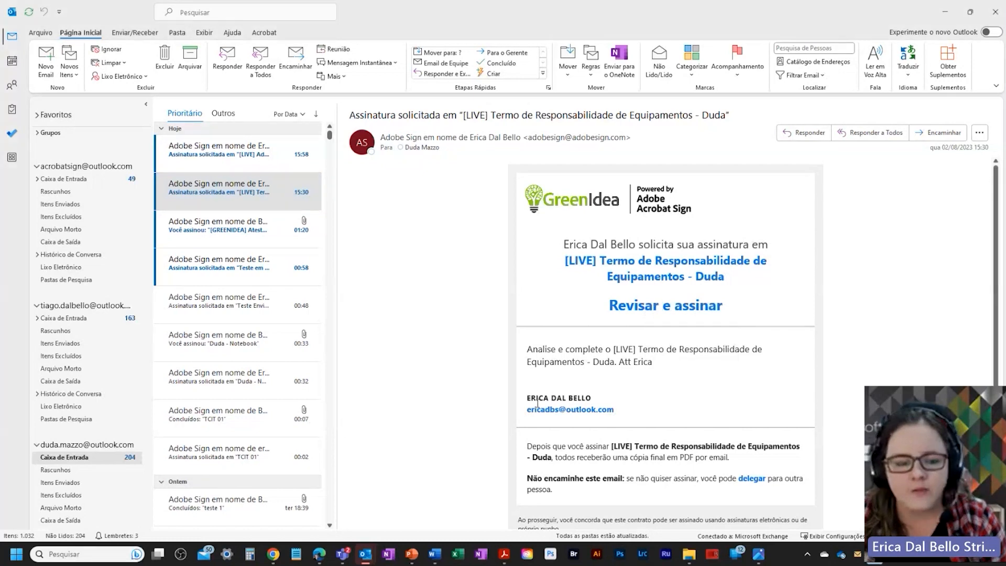
mouse_move(273, 554)
click(308, 469)
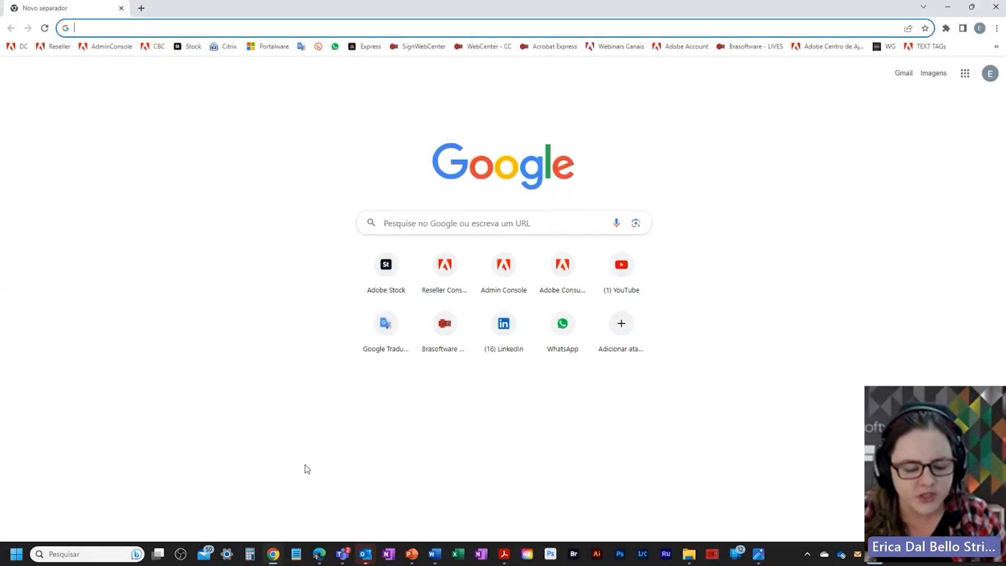
Step: Load the copied signing link in a private window and dismiss the sender's message
key(ctrl+shift+n)
key(ctrl+v)
key(Return)
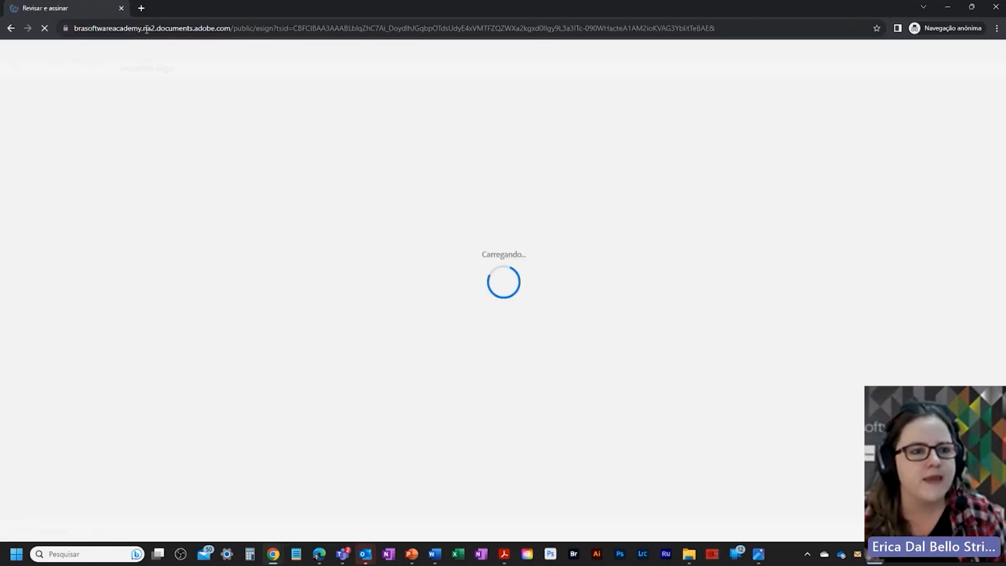
double_click(123, 31)
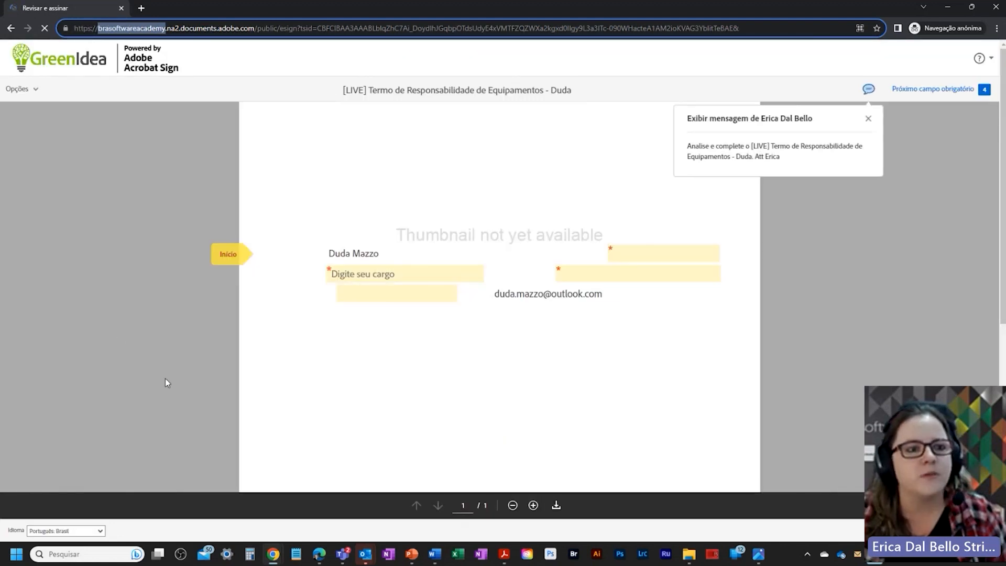
click(867, 120)
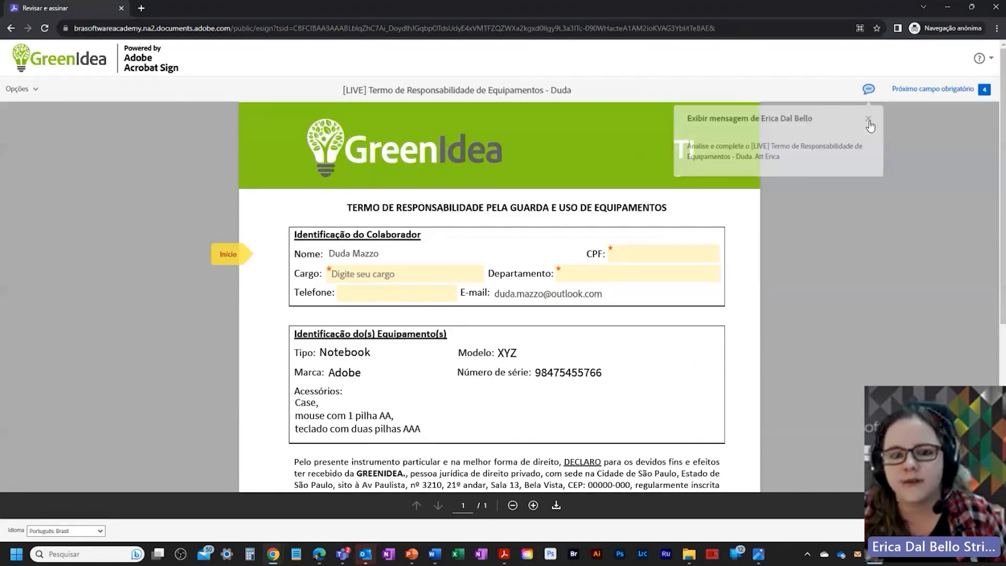
Step: Fill in Cargo 'Analista', the CPF number and Departamento 'TI'
click(345, 269)
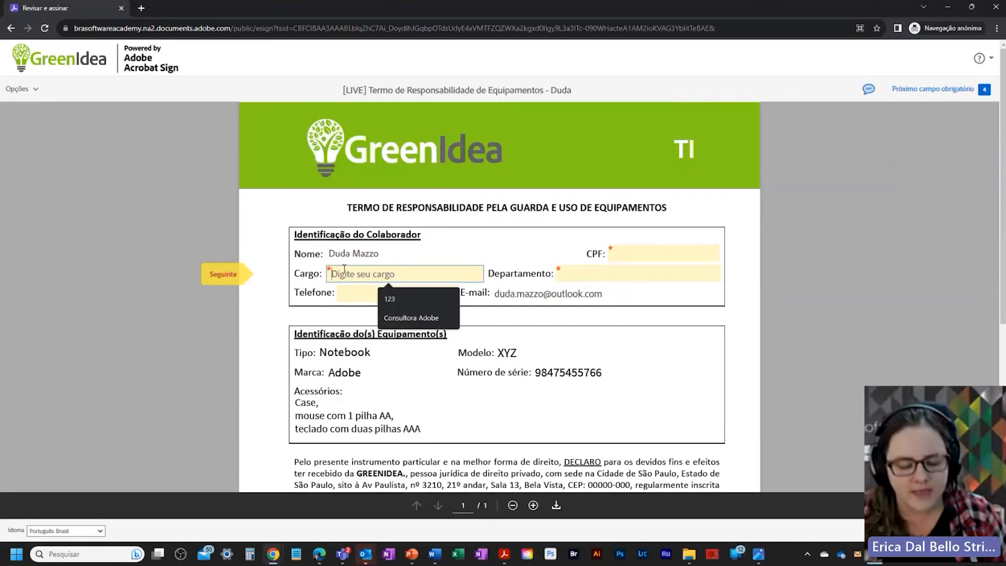
text(Anal)
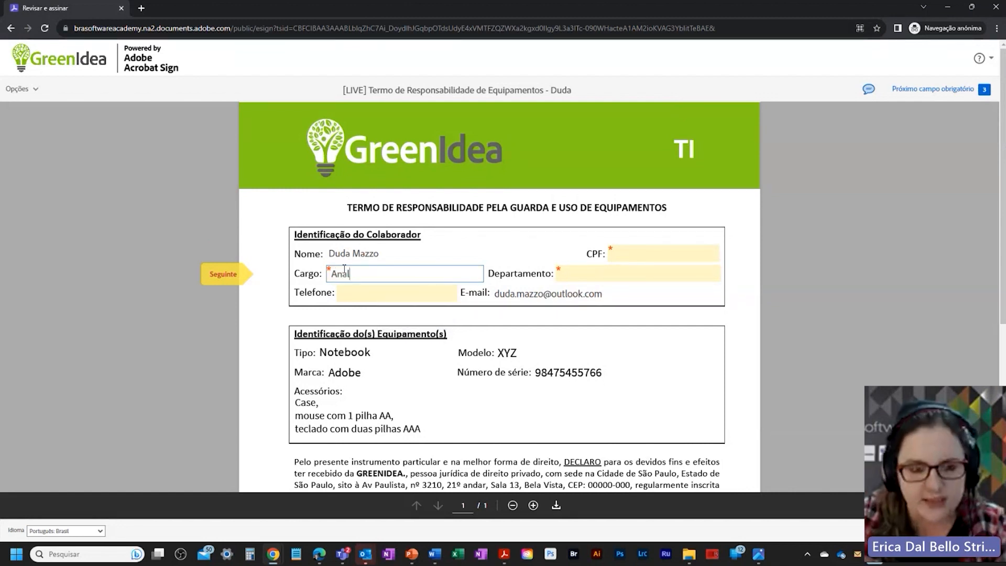
text(ista)
click(611, 259)
text(557676)
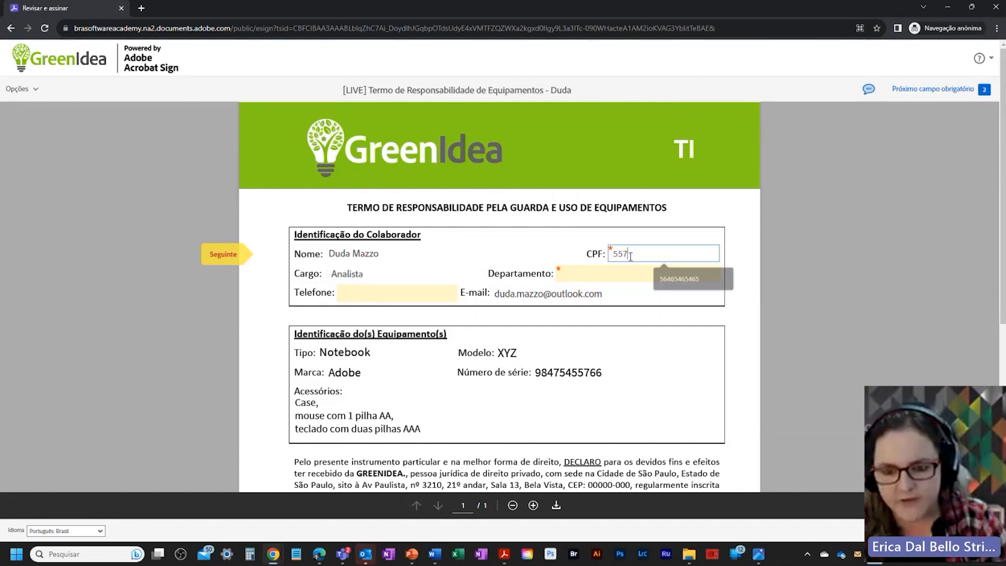
click(583, 272)
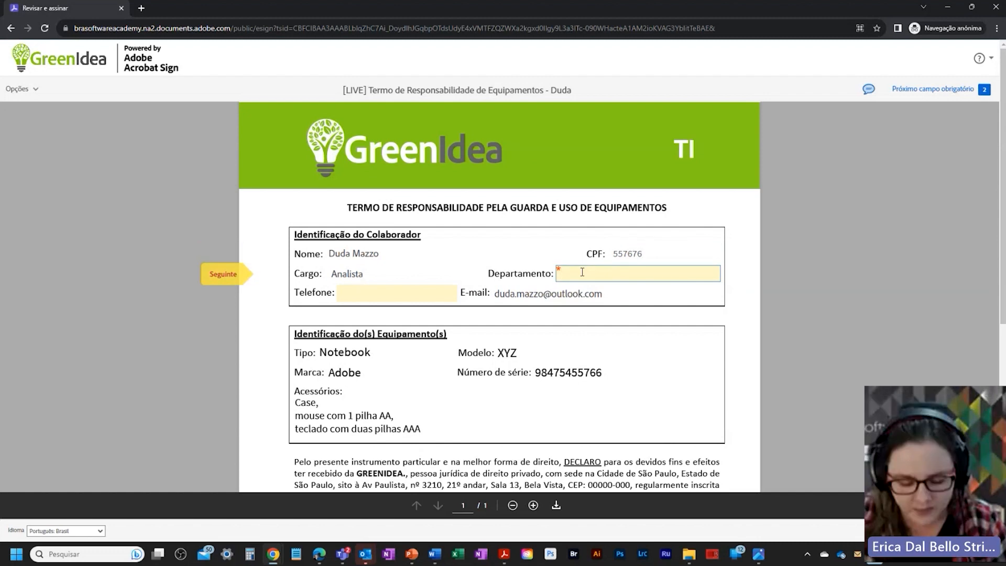
text(TI)
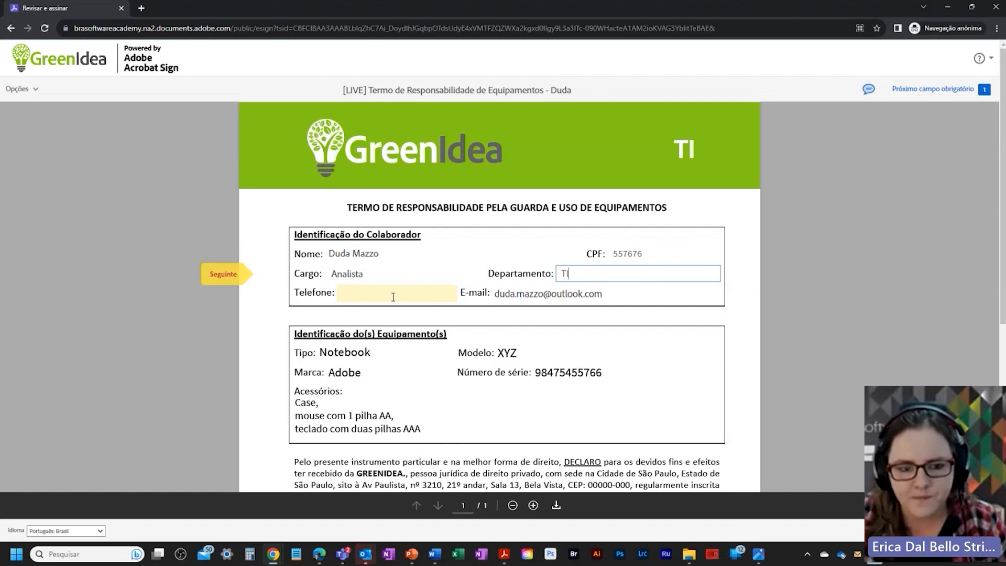
click(393, 297)
Step: Apply a drawn signature to the Assinatura field and submit the agreement
scroll(664, 353, down, 2)
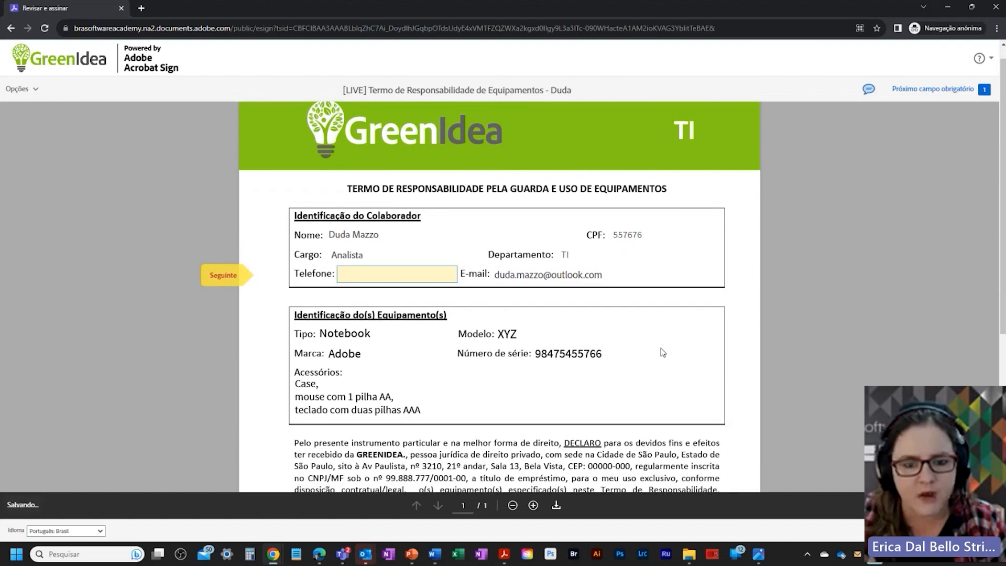
scroll(534, 309, down, 3)
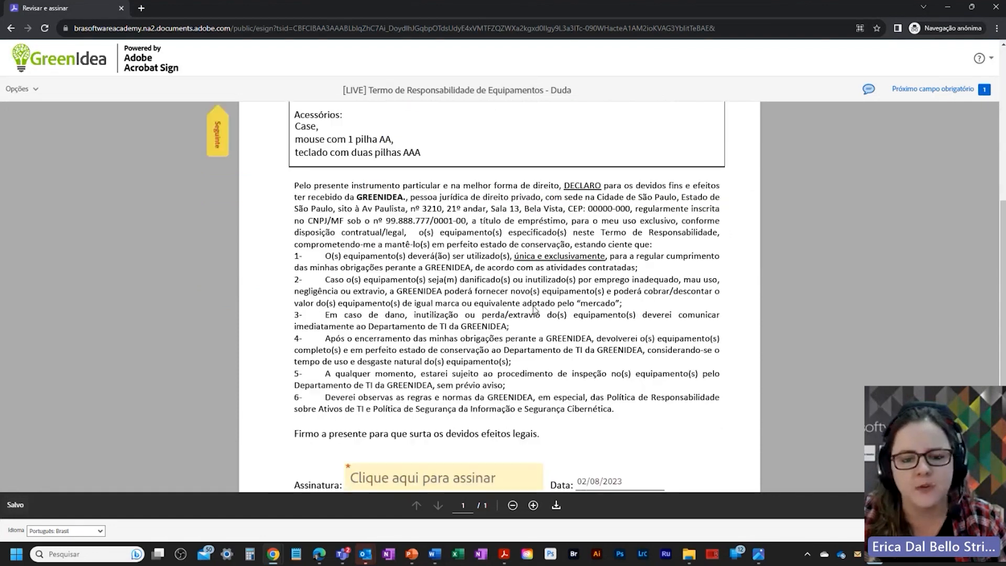
scroll(534, 309, down, 2)
click(425, 384)
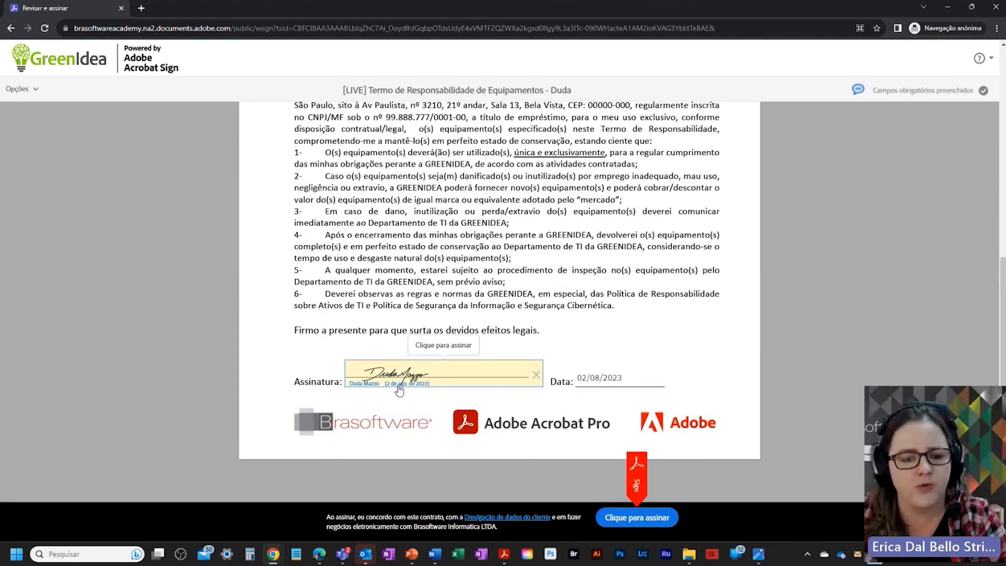
click(421, 381)
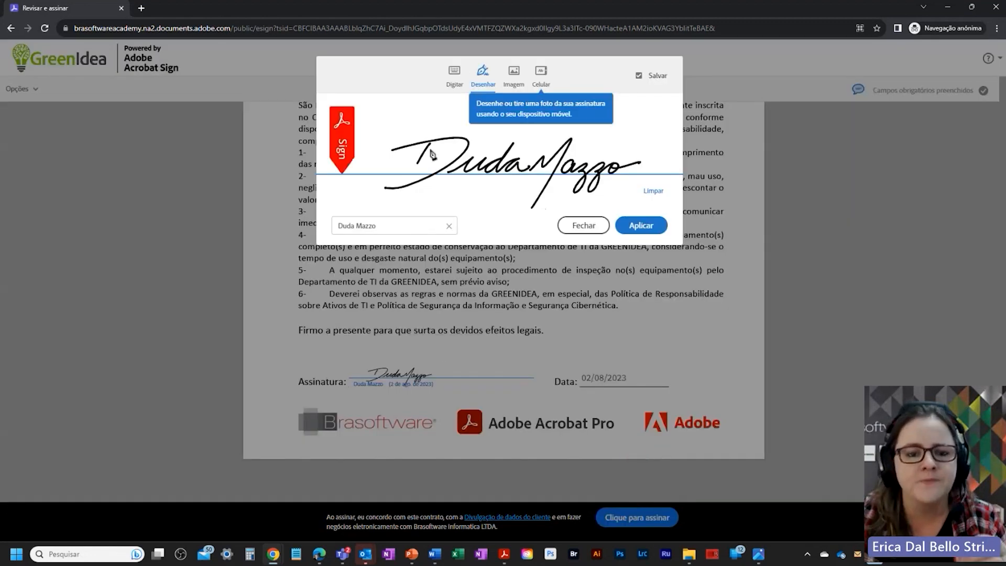
click(458, 84)
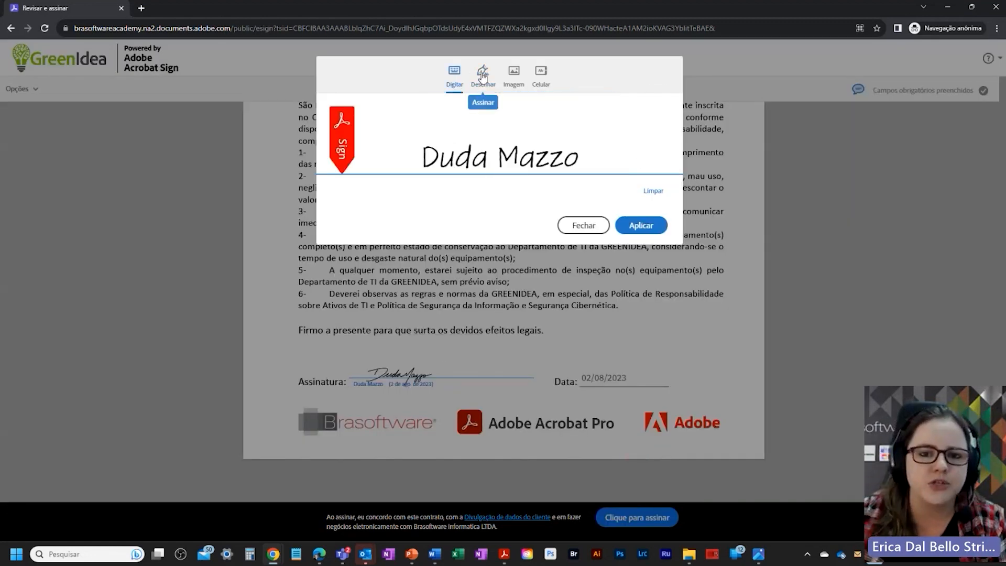
click(502, 79)
click(483, 76)
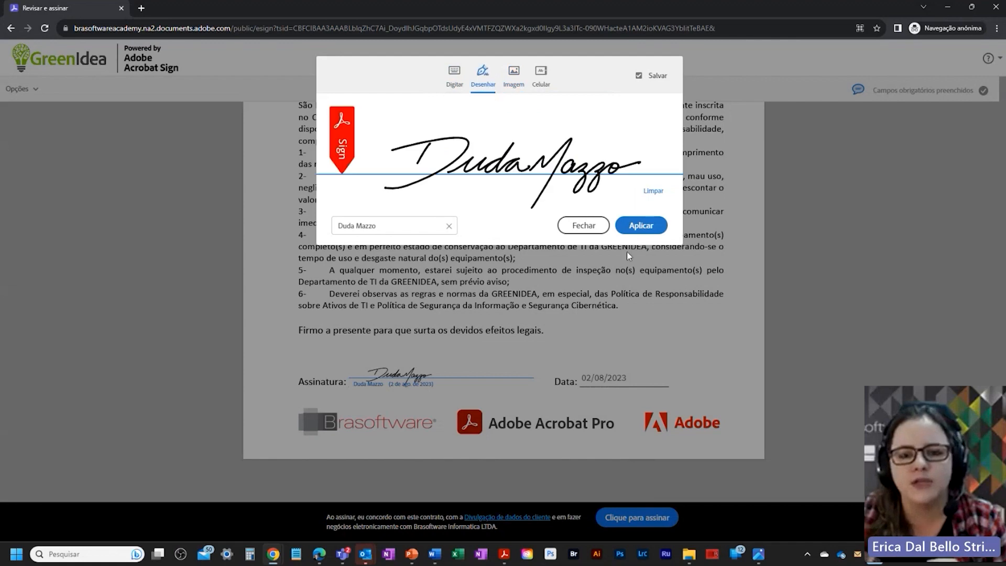
click(640, 226)
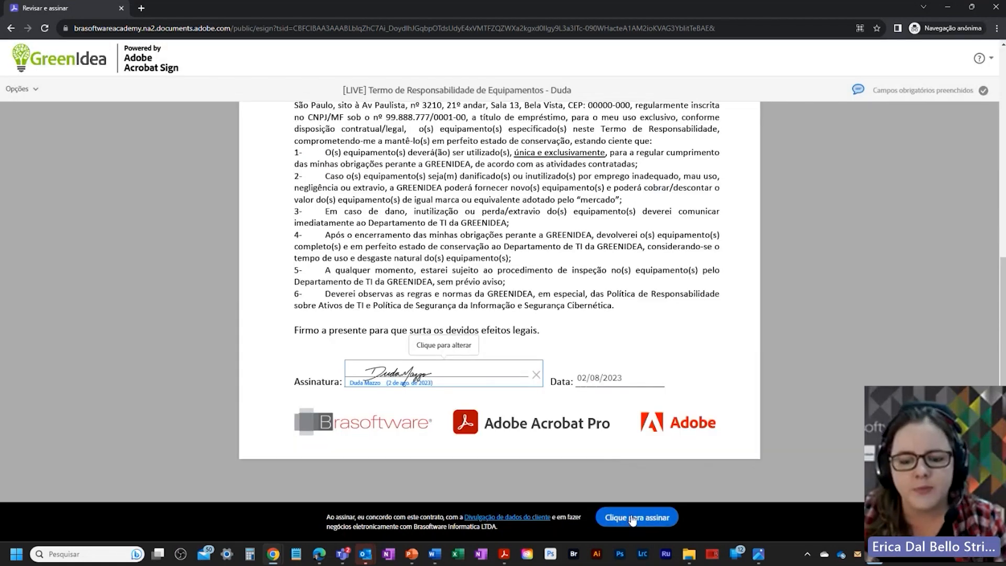
click(634, 518)
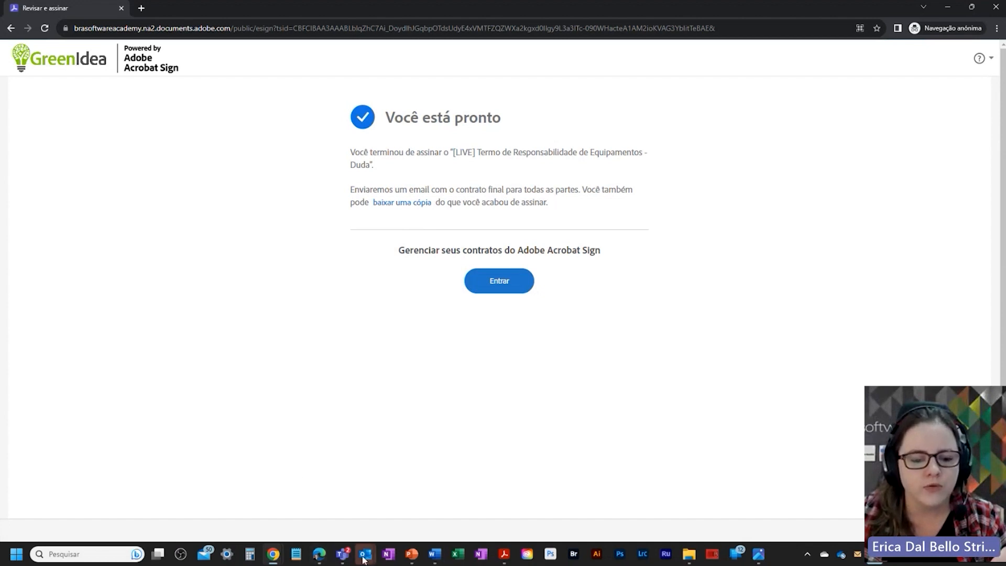
Step: Find the Aditivo Trabalho Híbrido signing request in the recipient's Outlook inbox
mouse_move(365, 554)
click(292, 429)
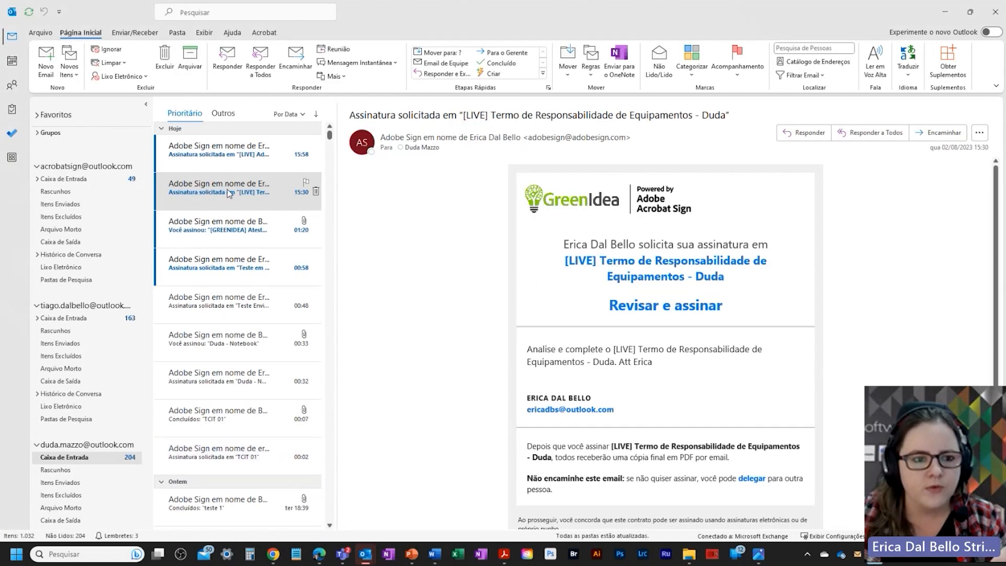
click(228, 155)
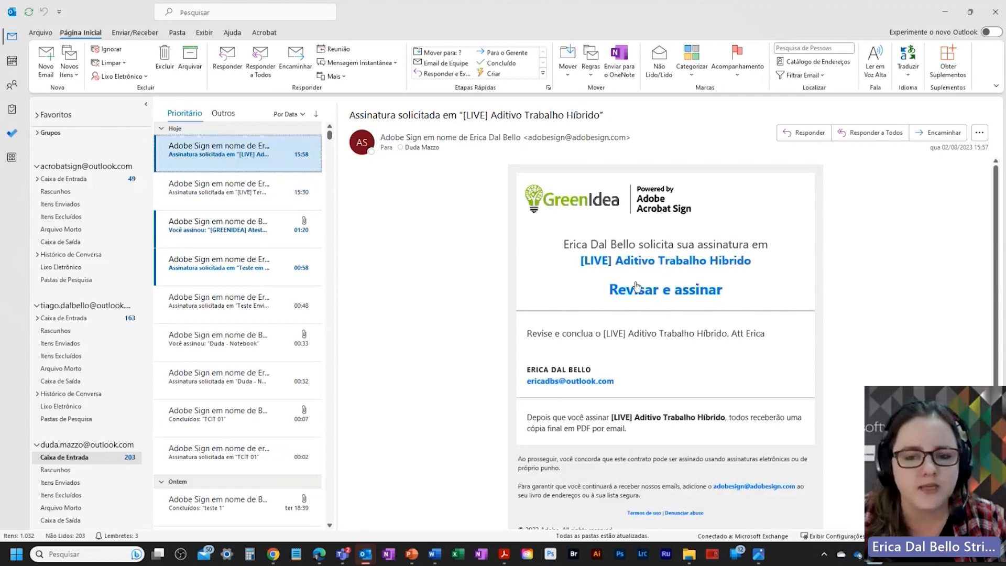
click(64, 318)
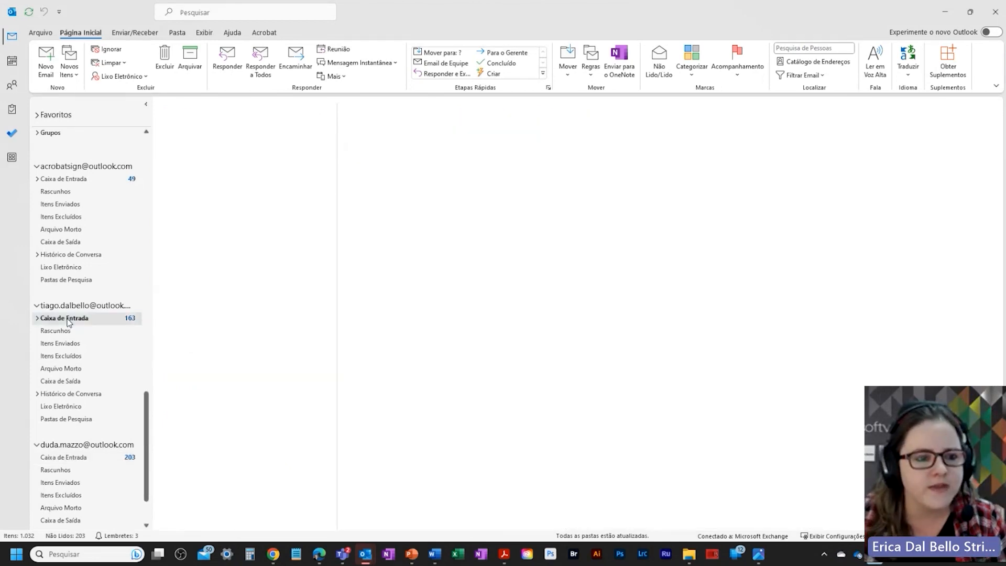
click(241, 157)
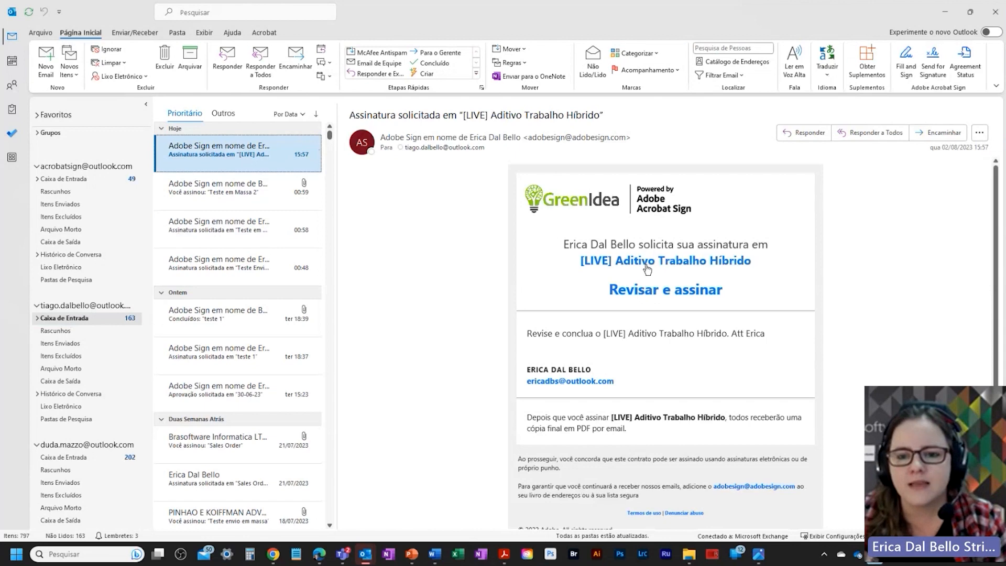
click(71, 180)
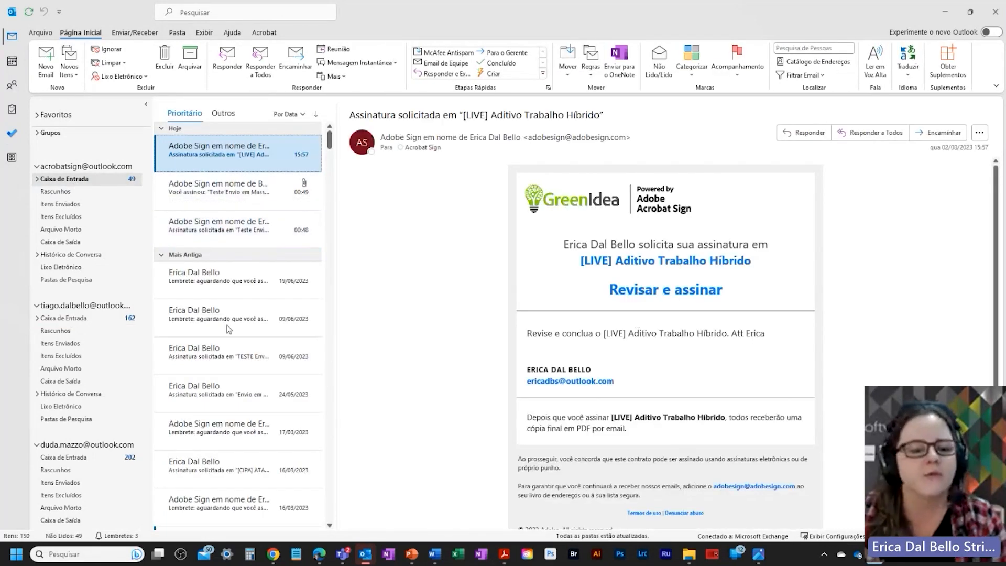
click(64, 457)
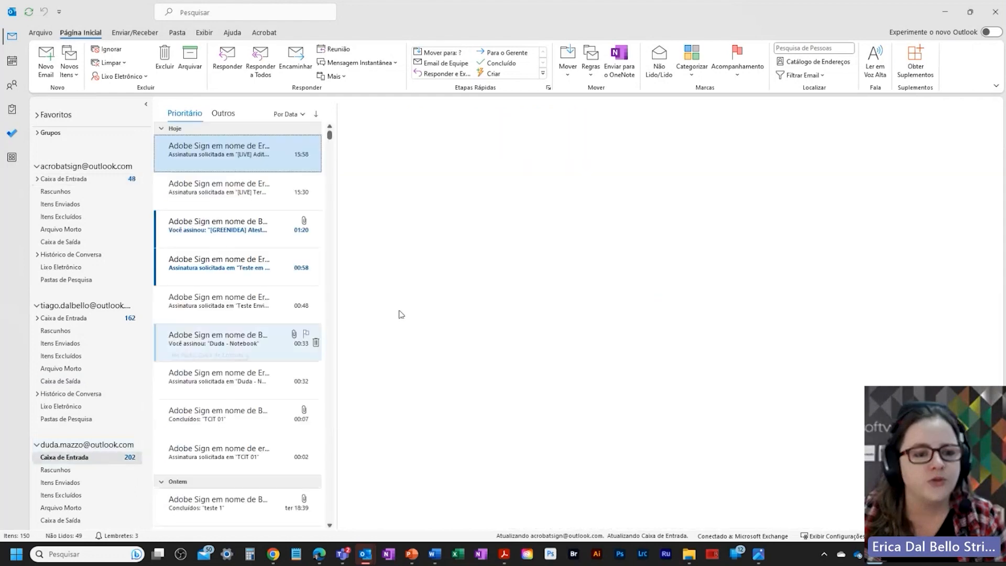
Step: Copy the addendum's 'Revisar e assinar' link and load it in the signing browser window
right_click(662, 288)
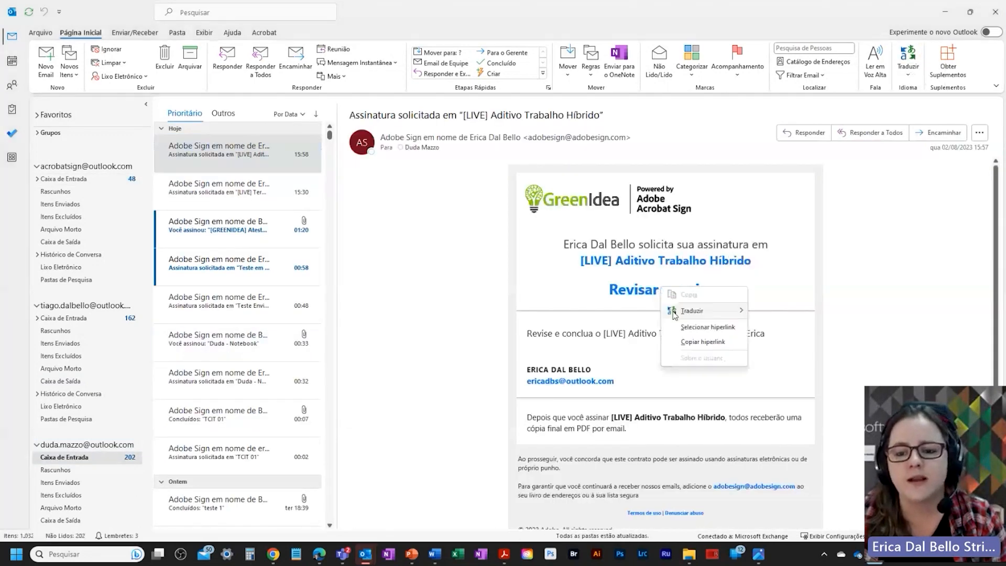
click(684, 344)
mouse_move(274, 554)
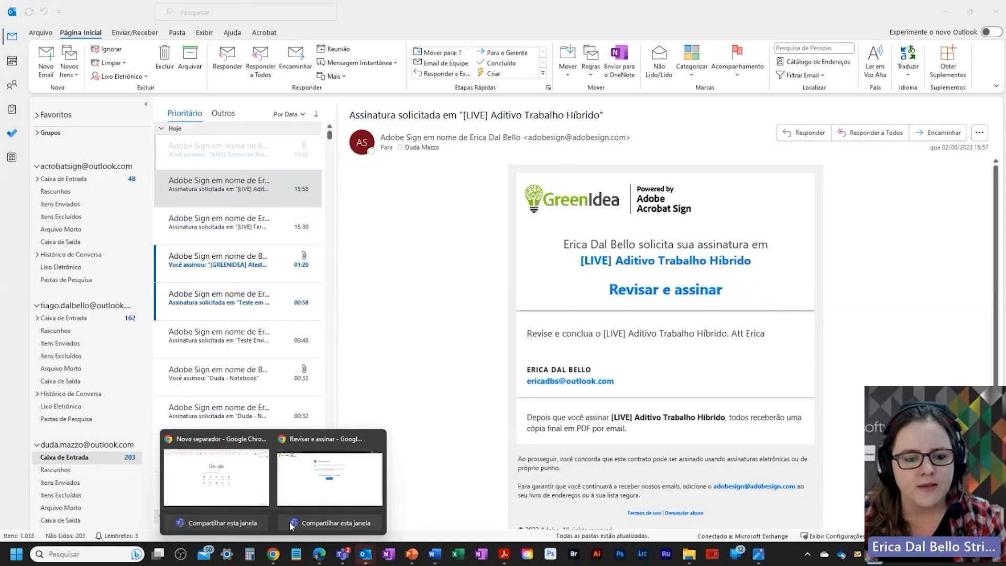
click(314, 494)
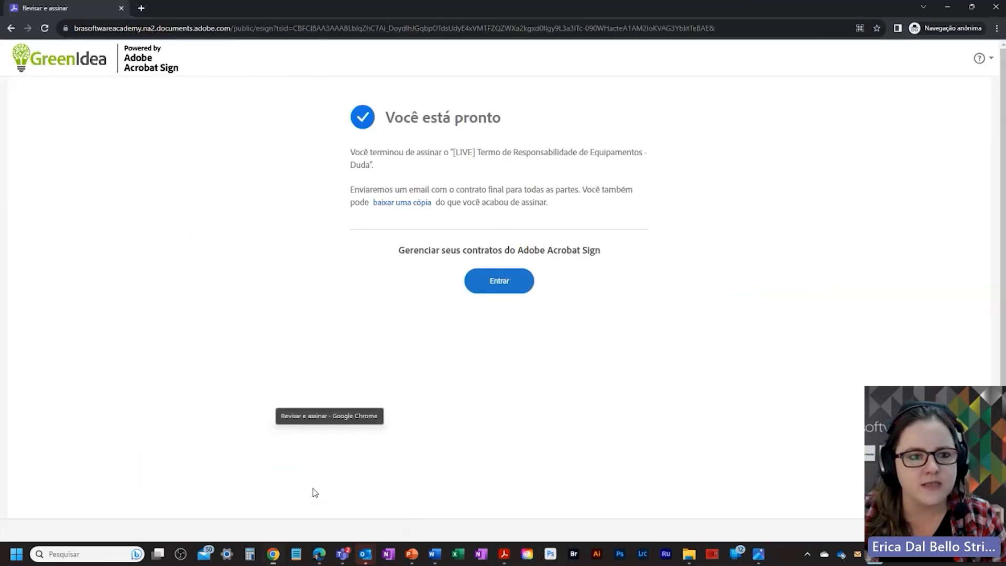
click(231, 32)
key(Return)
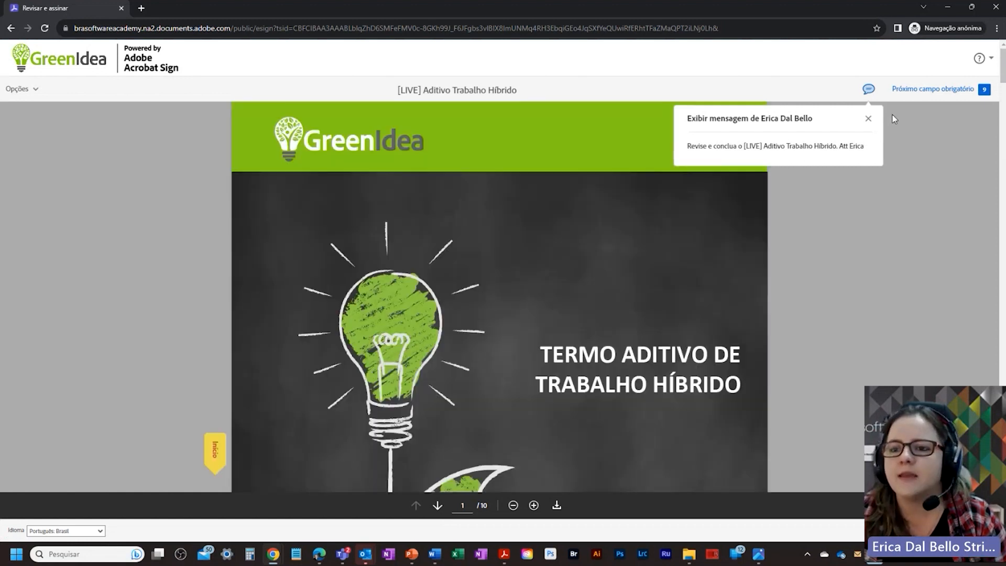
Step: Apply typed 'DM' initials to the first initials field and the page 3 initials field
click(870, 122)
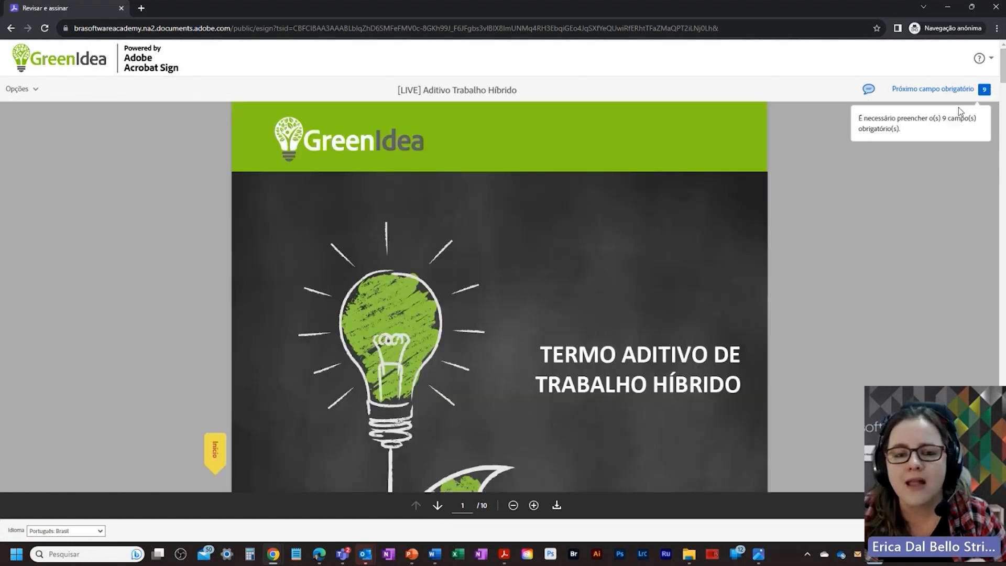
scroll(876, 196, down, 2)
scroll(891, 167, down, 5)
click(943, 90)
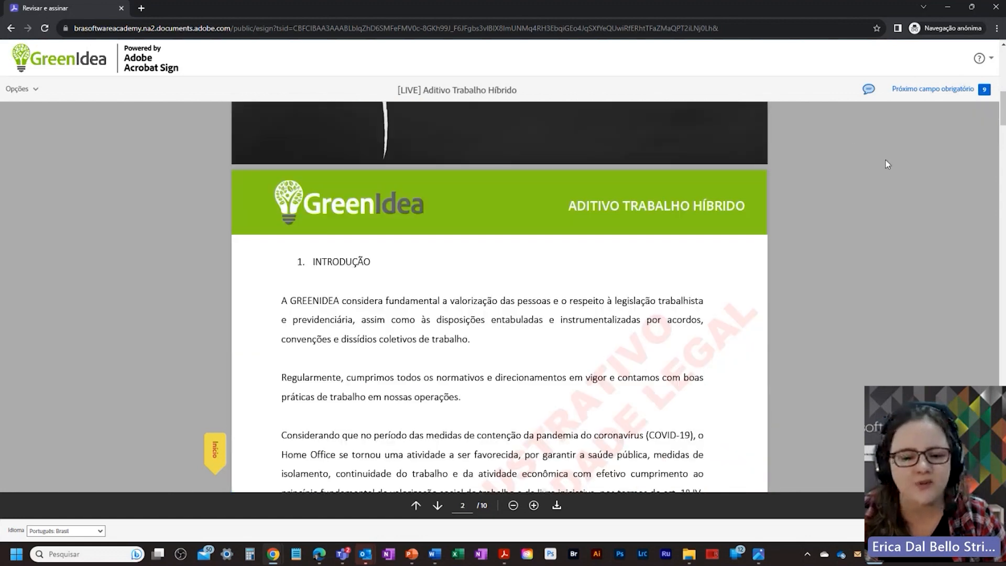
scroll(886, 165, down, 3)
click(265, 215)
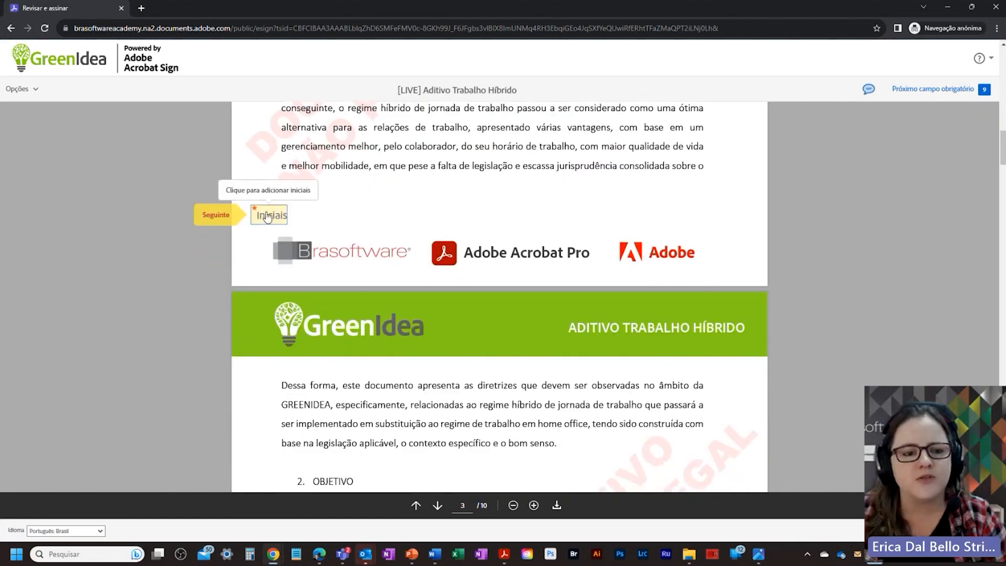
click(266, 216)
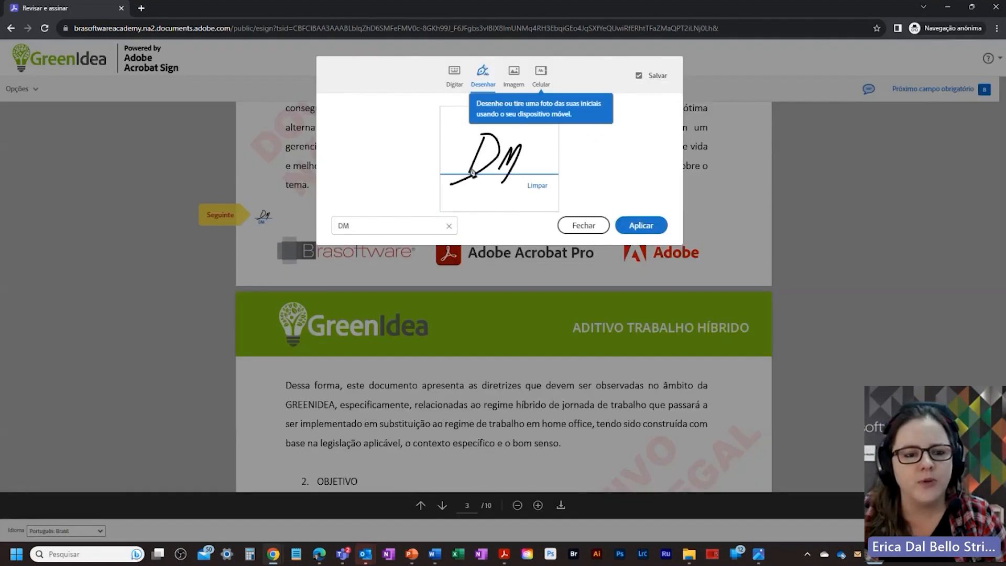
click(454, 73)
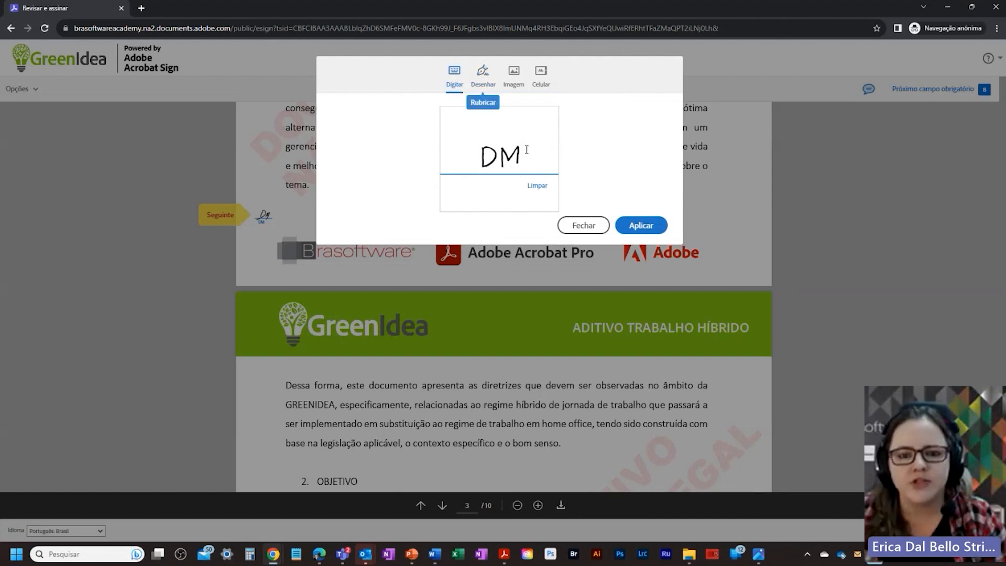
click(640, 226)
scroll(483, 342, down, 5)
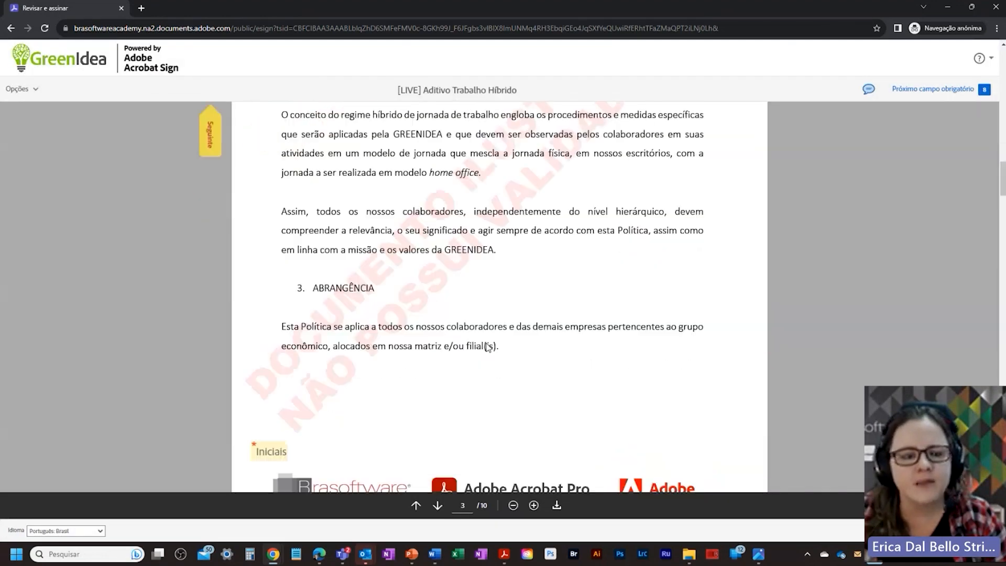
click(270, 284)
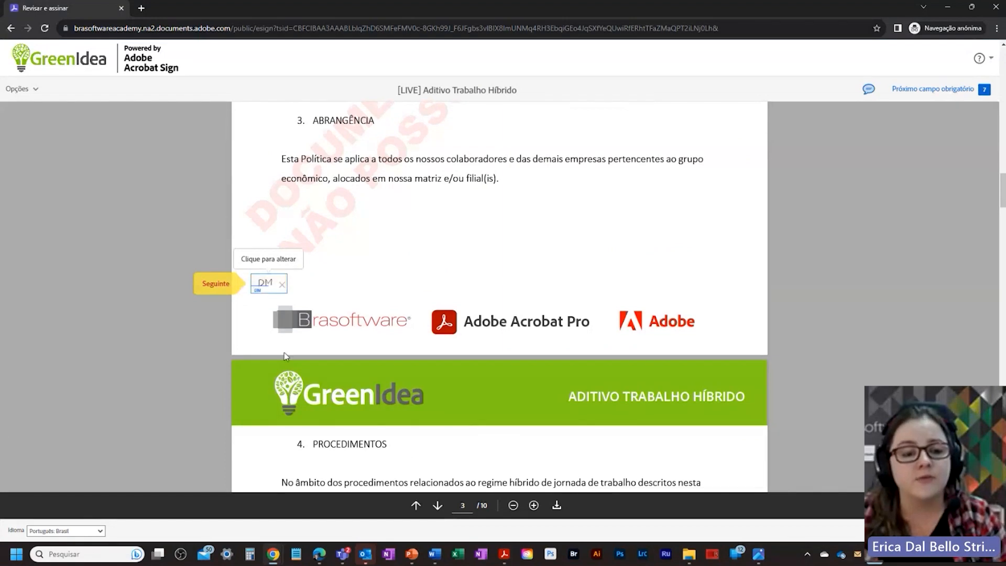
Step: Add DM initials to every remaining initials field on pages 4 through 9
scroll(418, 327, down, 3)
scroll(418, 327, up, 5)
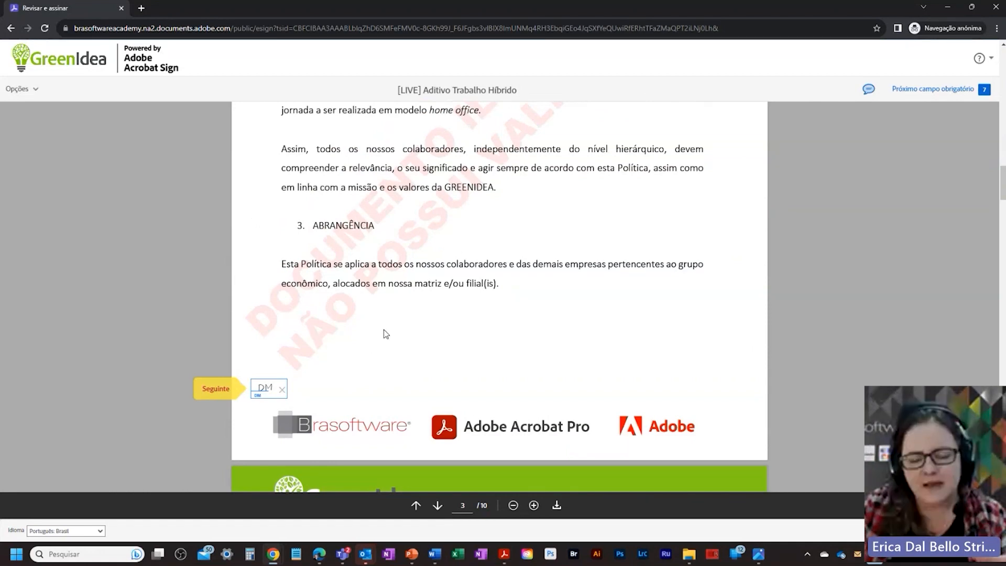
scroll(330, 380, up, 5)
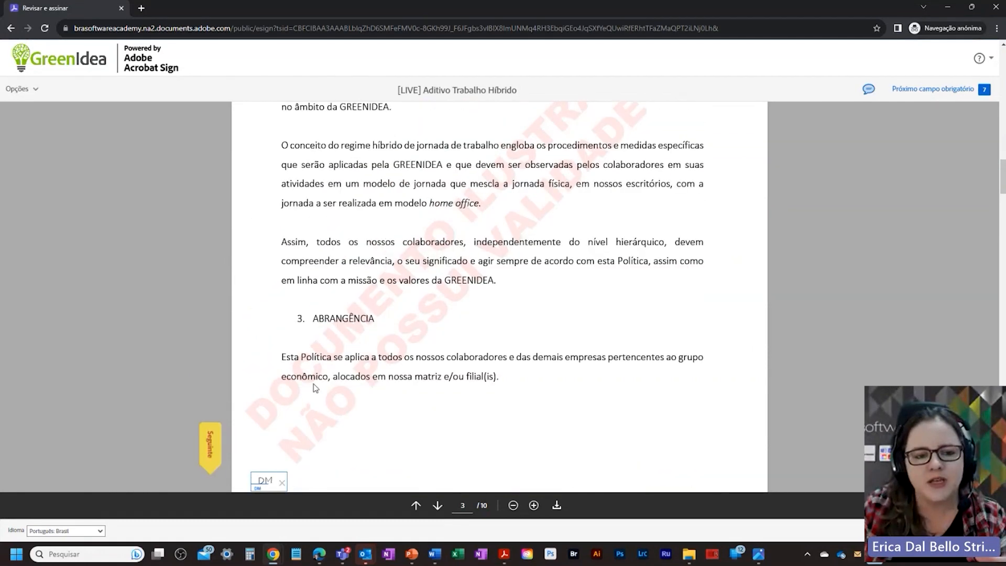
scroll(320, 381, down, 8)
scroll(314, 381, down, 10)
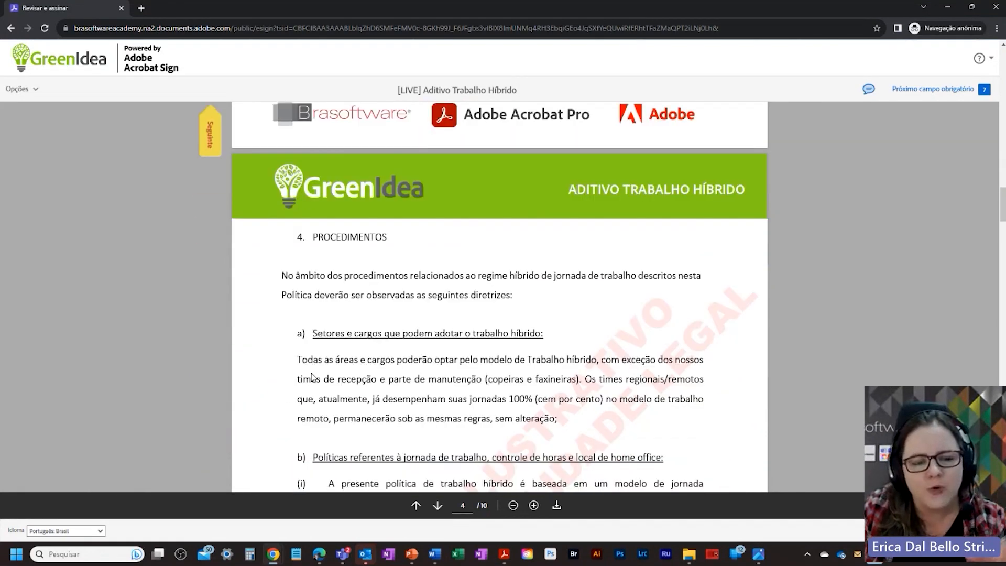
click(276, 309)
scroll(332, 335, down, 14)
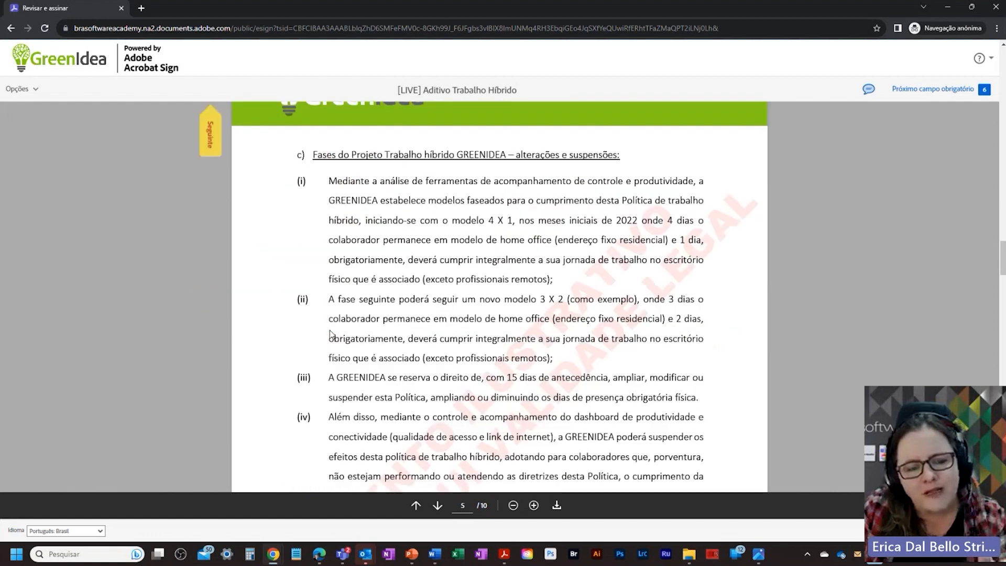
click(269, 168)
click(269, 167)
scroll(304, 336, down, 13)
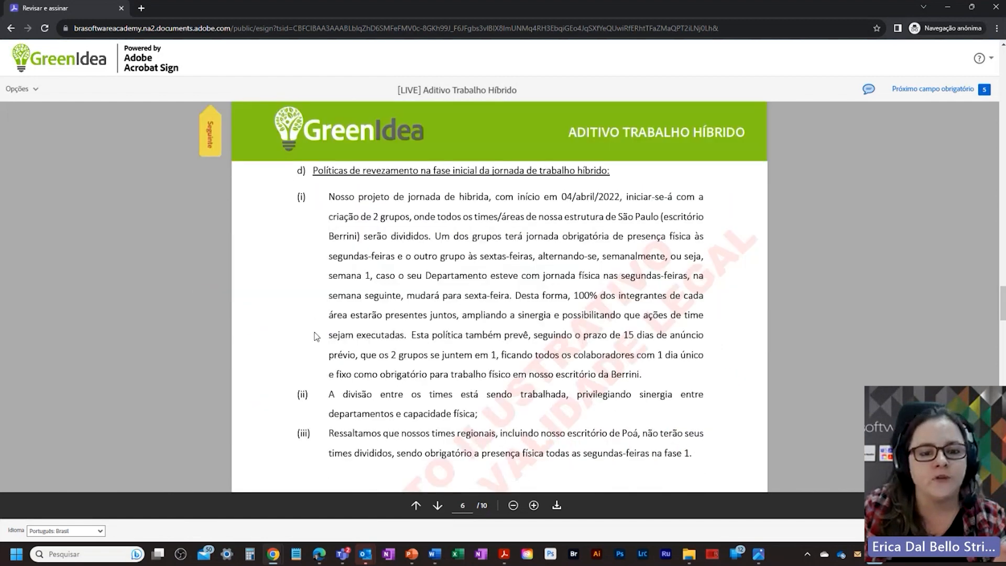
click(271, 228)
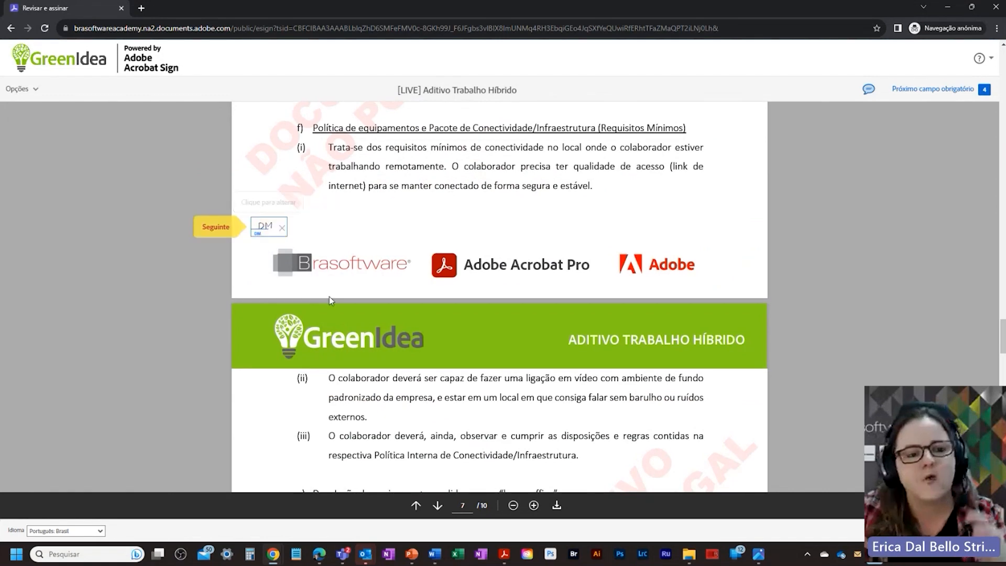
scroll(283, 310, down, 13)
click(285, 309)
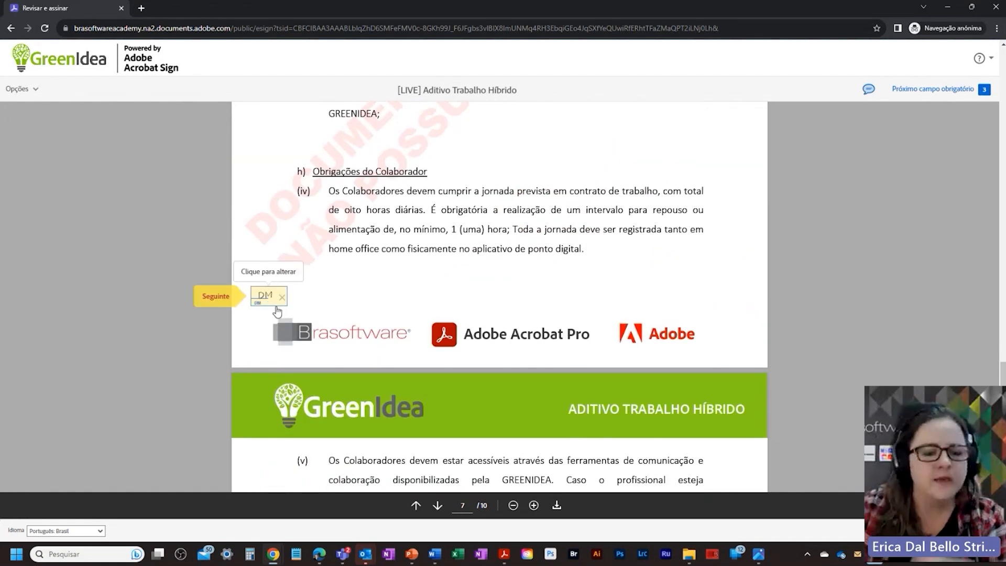
scroll(331, 368, down, 5)
scroll(331, 368, down, 10)
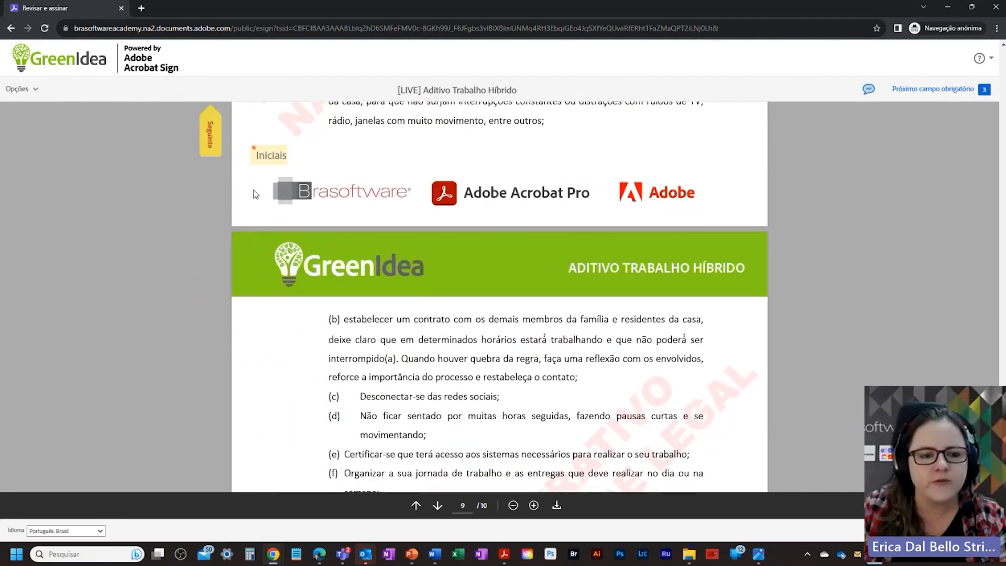
click(268, 155)
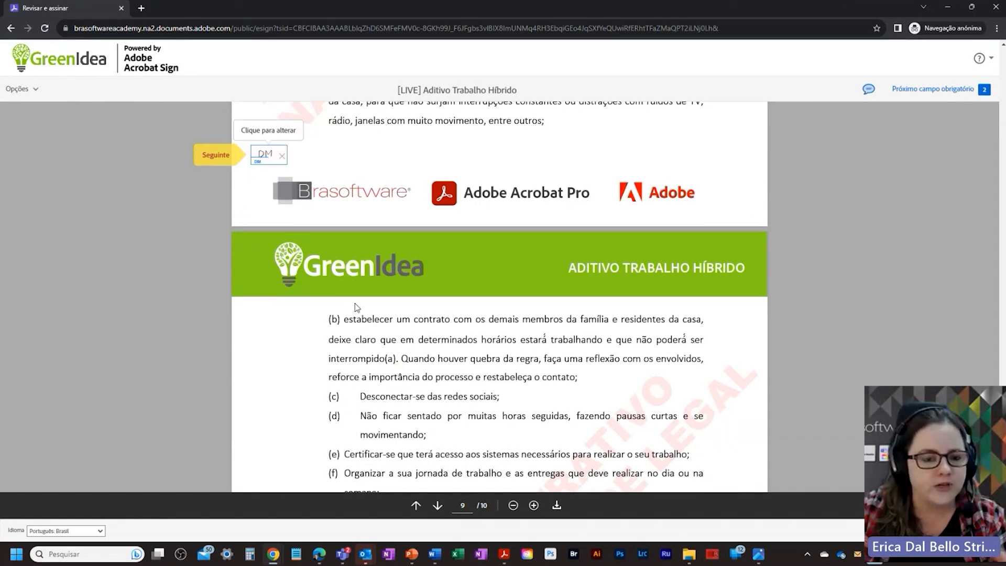
scroll(356, 308, down, 10)
click(269, 337)
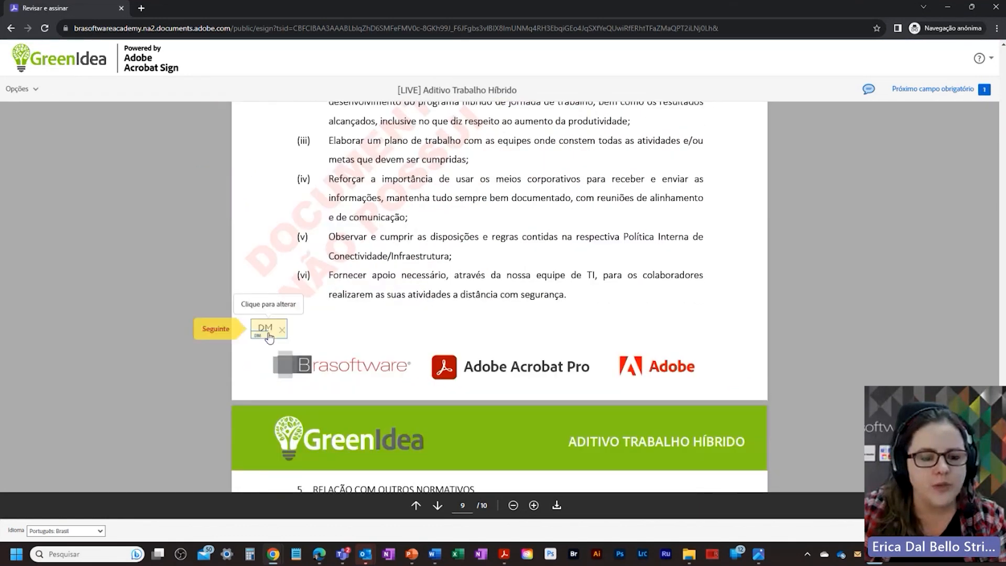
scroll(430, 330, down, 10)
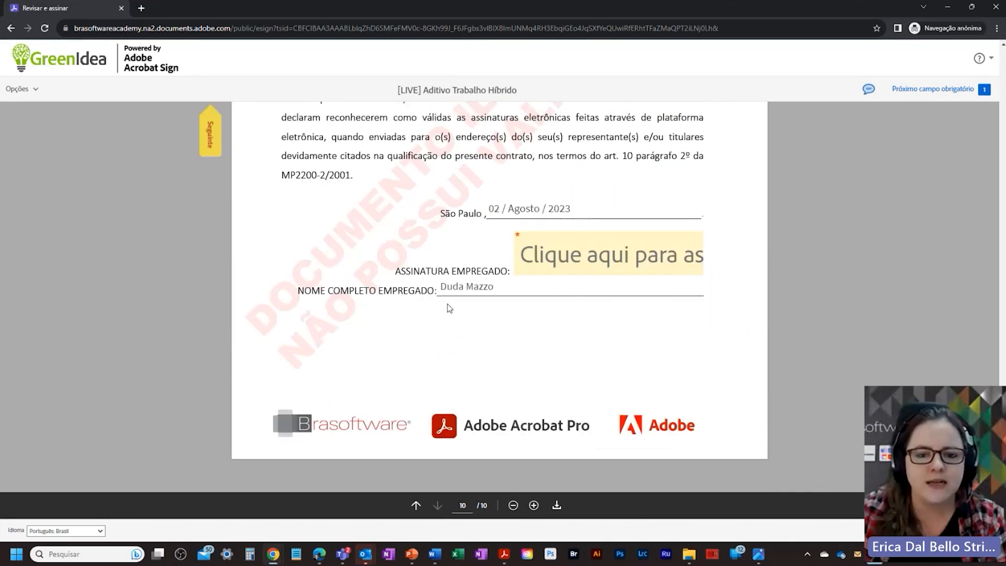
Step: Sign and submit the addendum, close its page, and open Acrobat's e-signature home in Edge
click(547, 261)
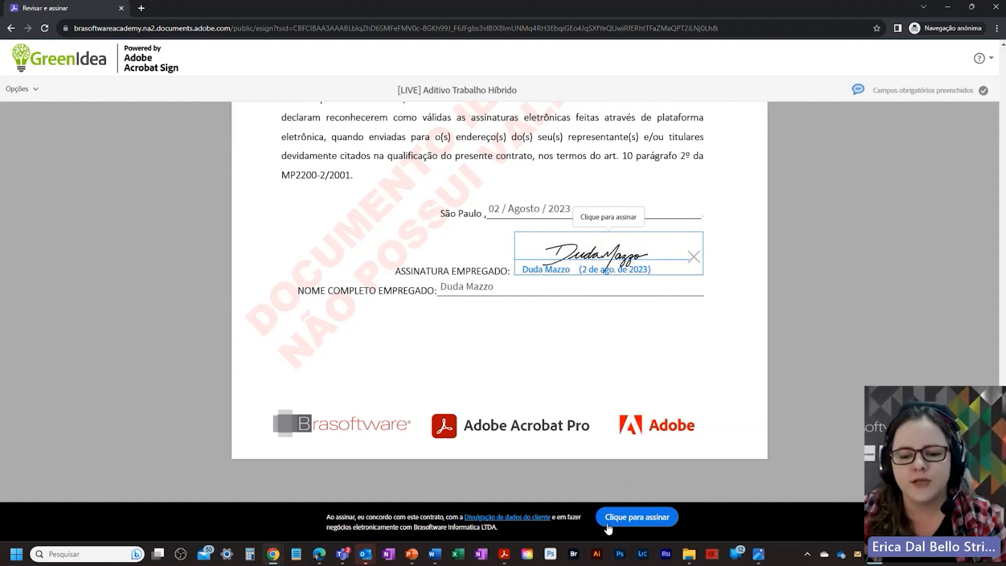
click(629, 516)
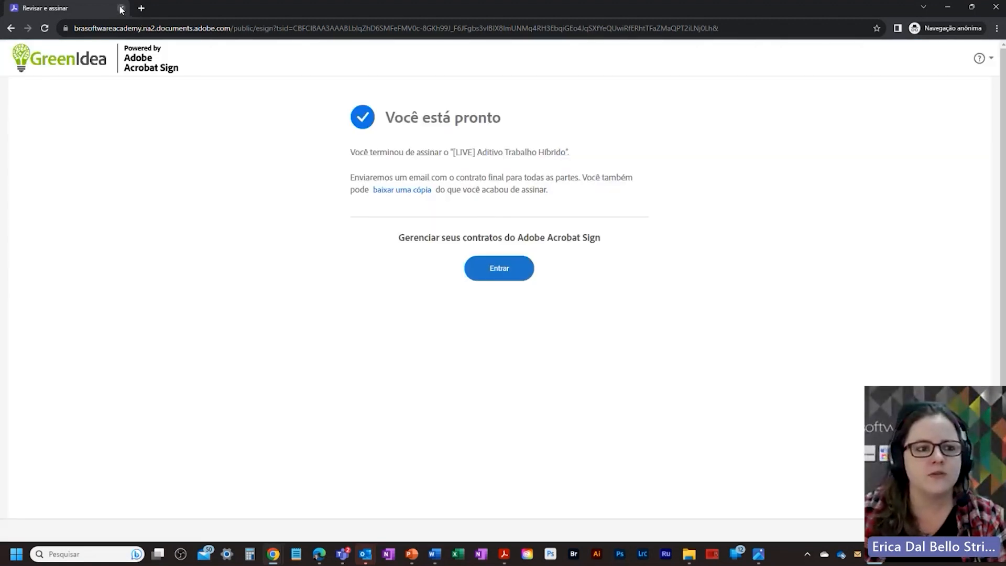
click(121, 8)
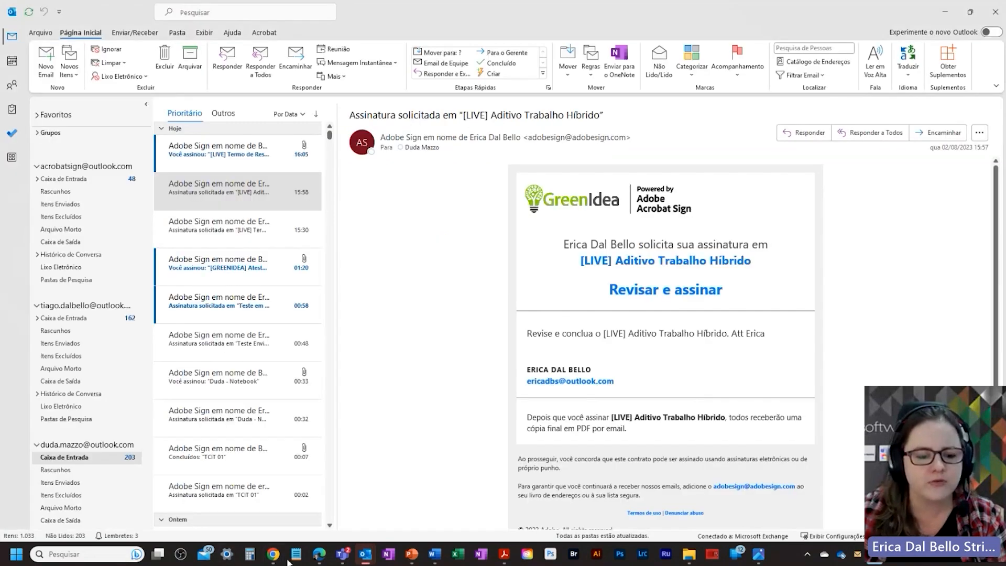
click(319, 554)
click(325, 53)
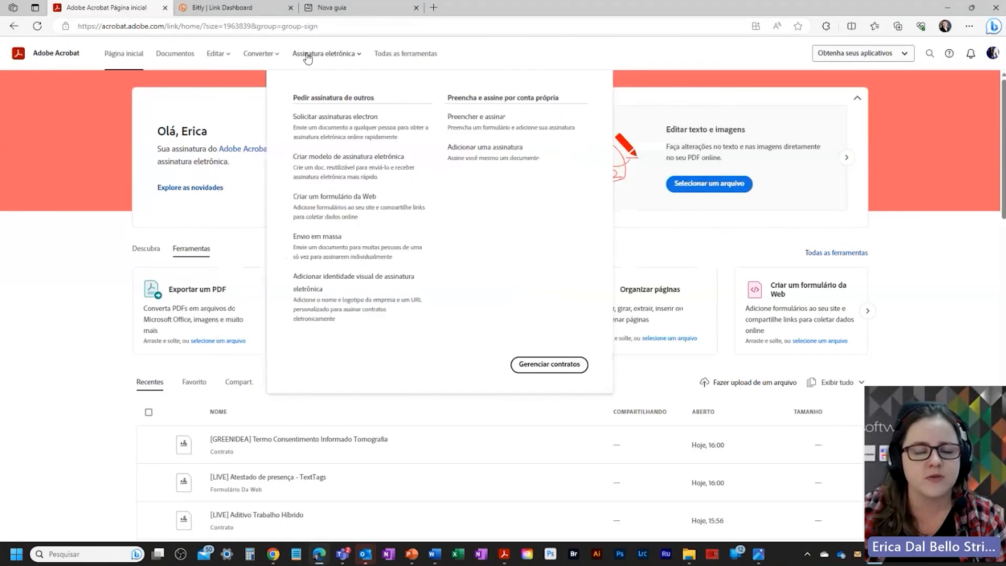
Step: Open Gerenciar contratos and browse Aguardando você, Formulários da Web, then Envios em massa
click(543, 367)
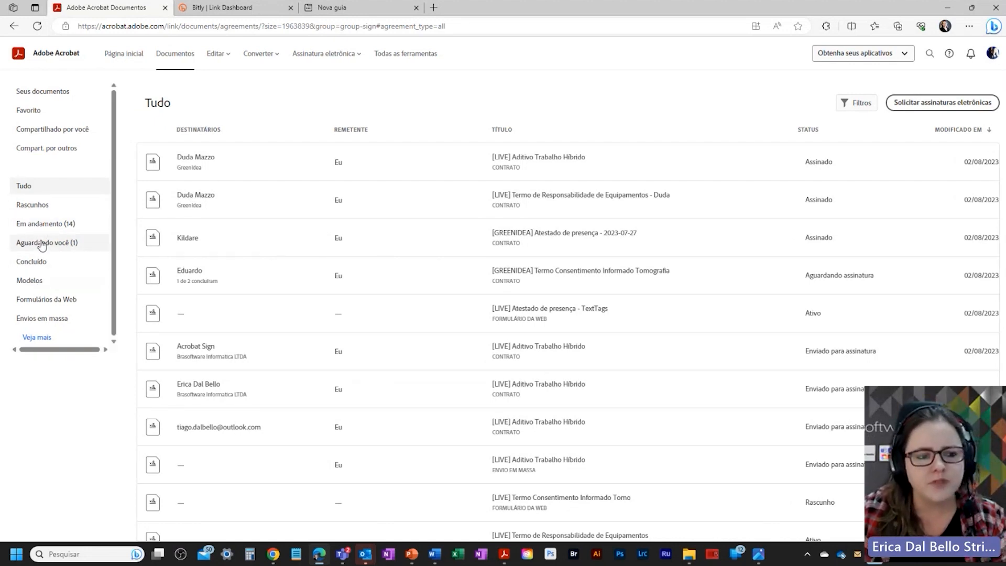
click(42, 243)
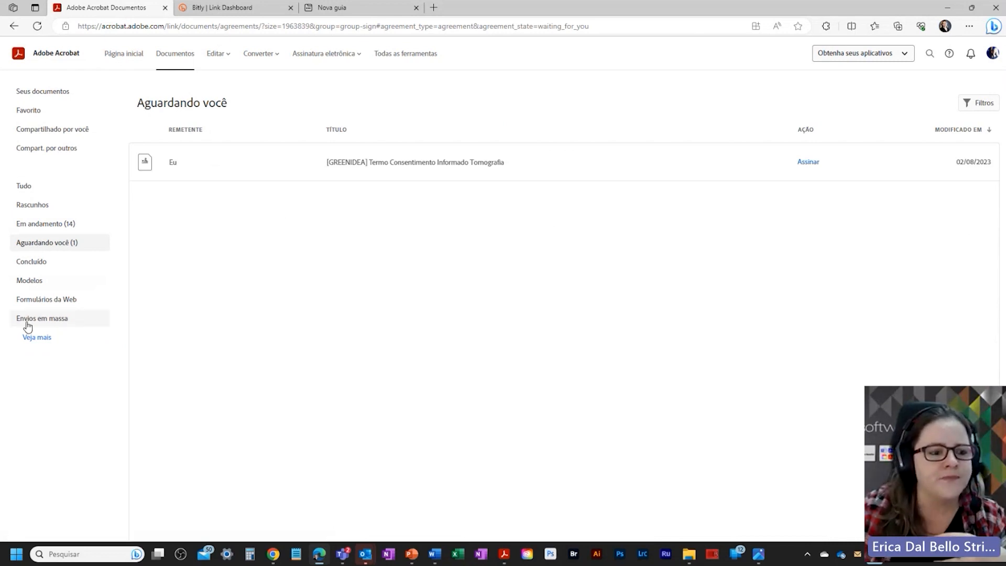
click(38, 302)
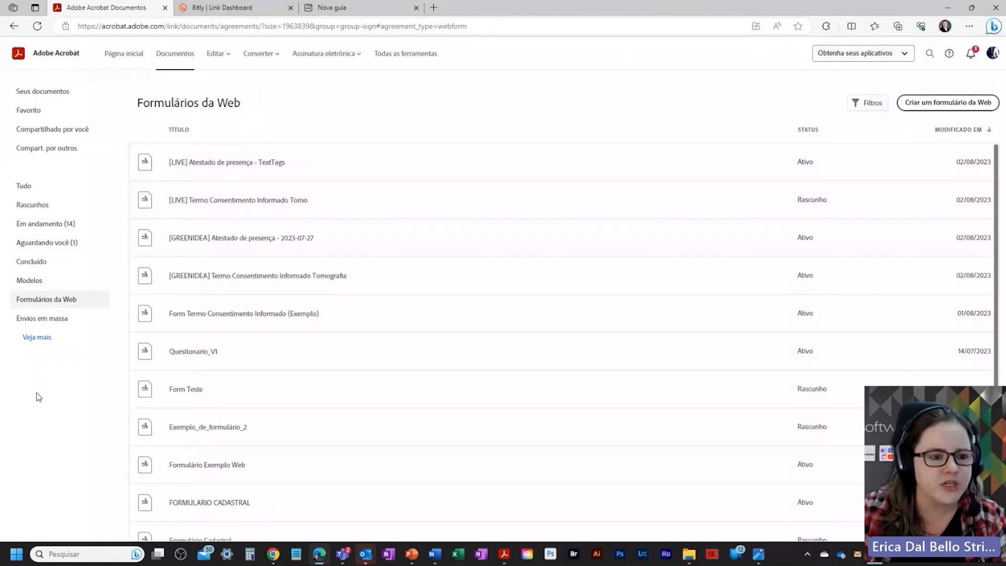
click(38, 322)
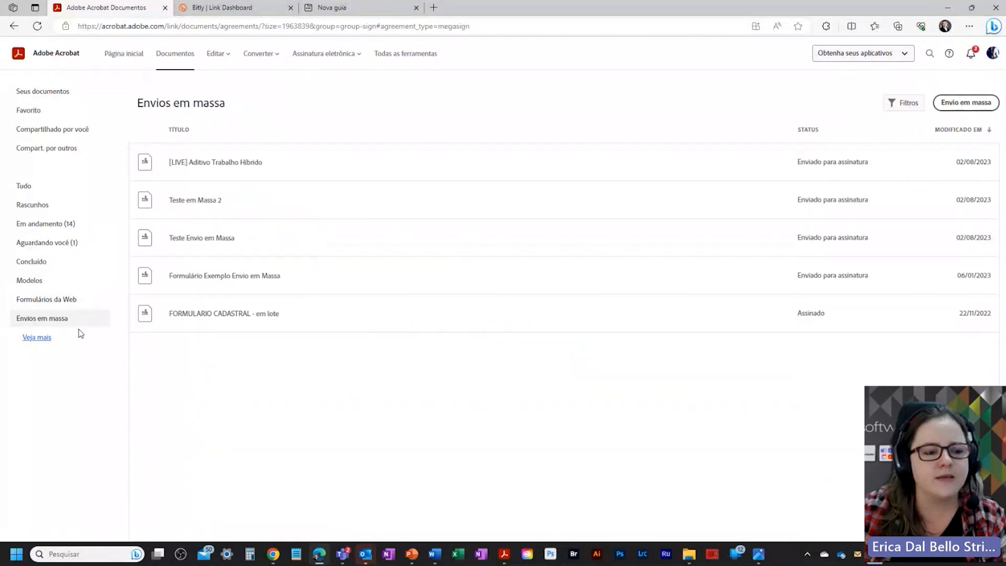
Step: Open the '[LIVE] Aditivo Trabalho Híbrido' bulk send details and expand its full actions list
click(287, 166)
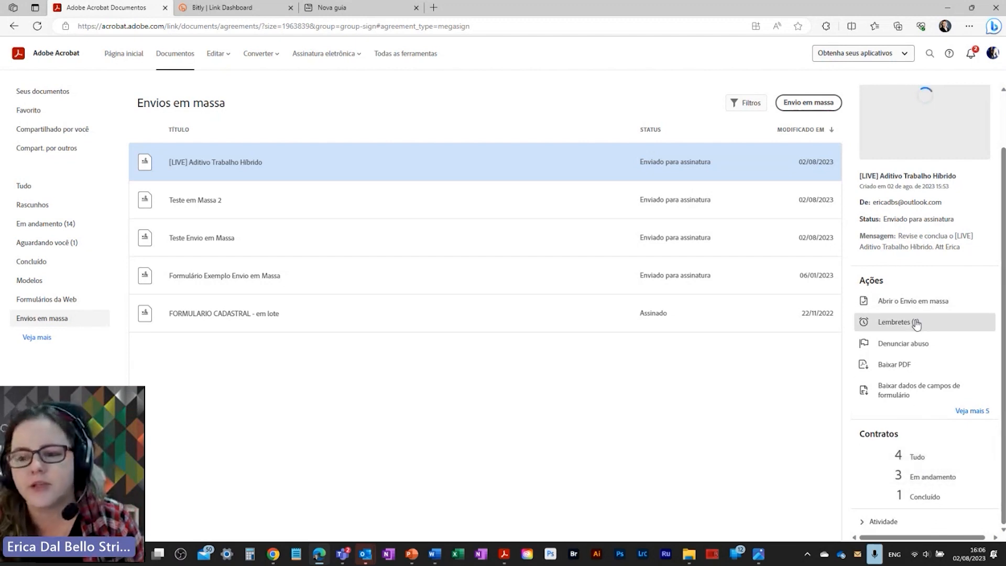
click(972, 411)
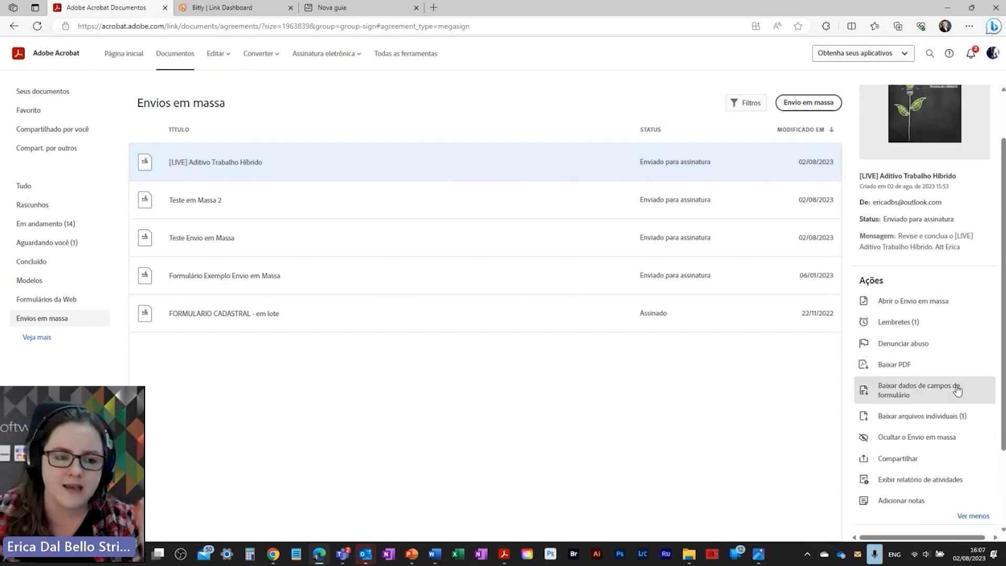